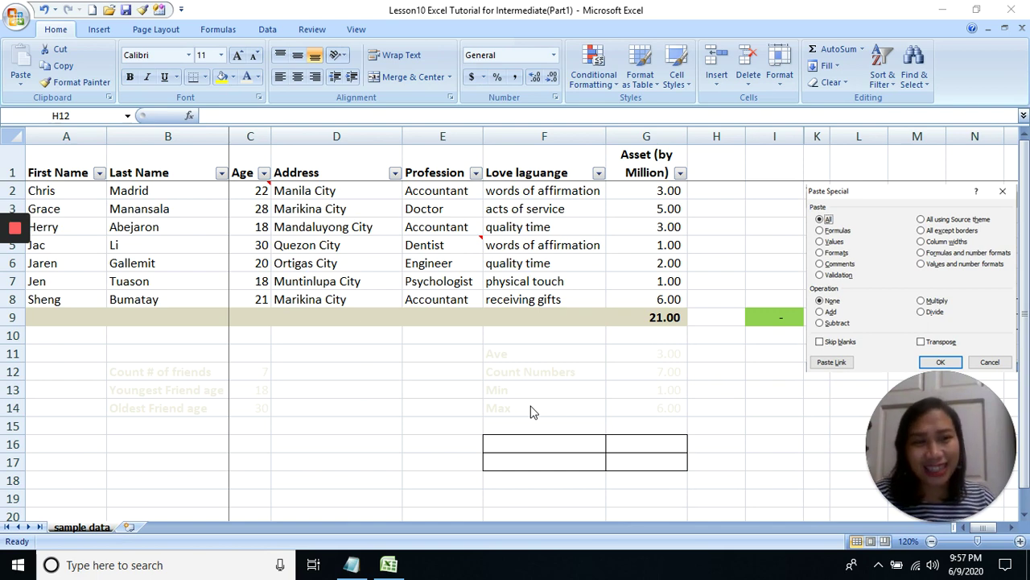
Cut the profession Doctor from E3, paste it into I3, and undo the paste.
mouse_move(15, 264)
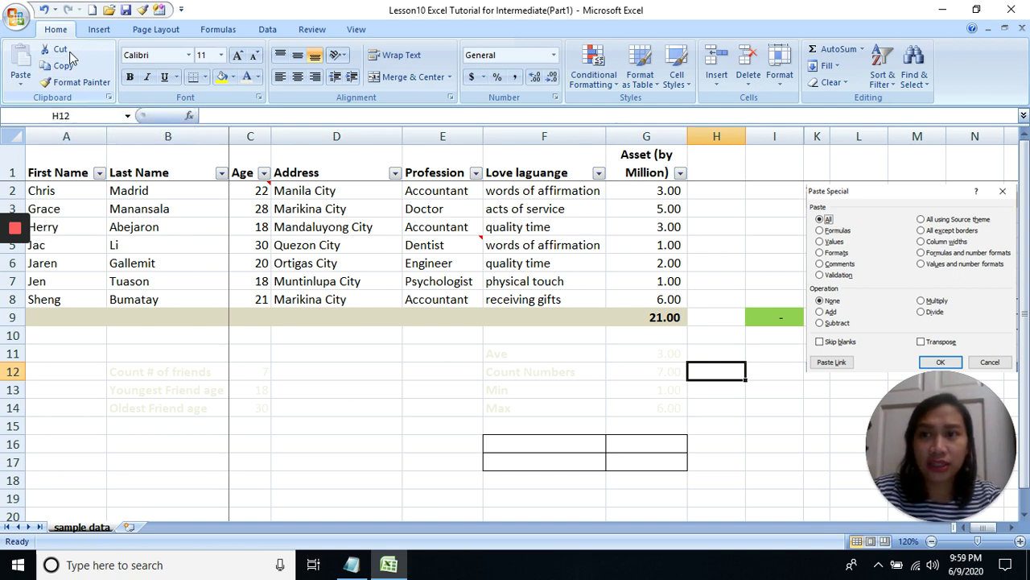
left_click(441, 211)
left_click(58, 65)
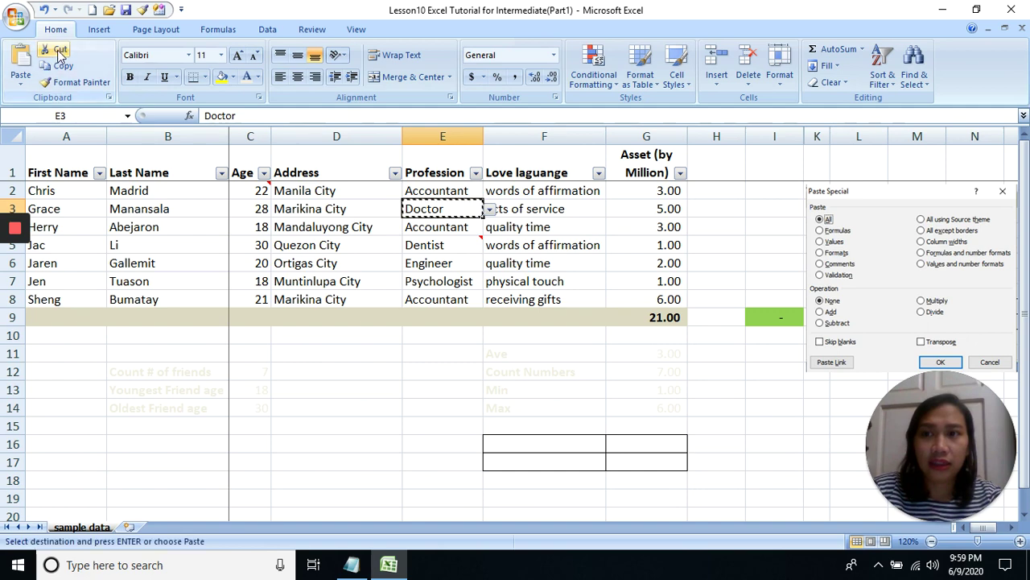
left_click(750, 208)
right_click(750, 203)
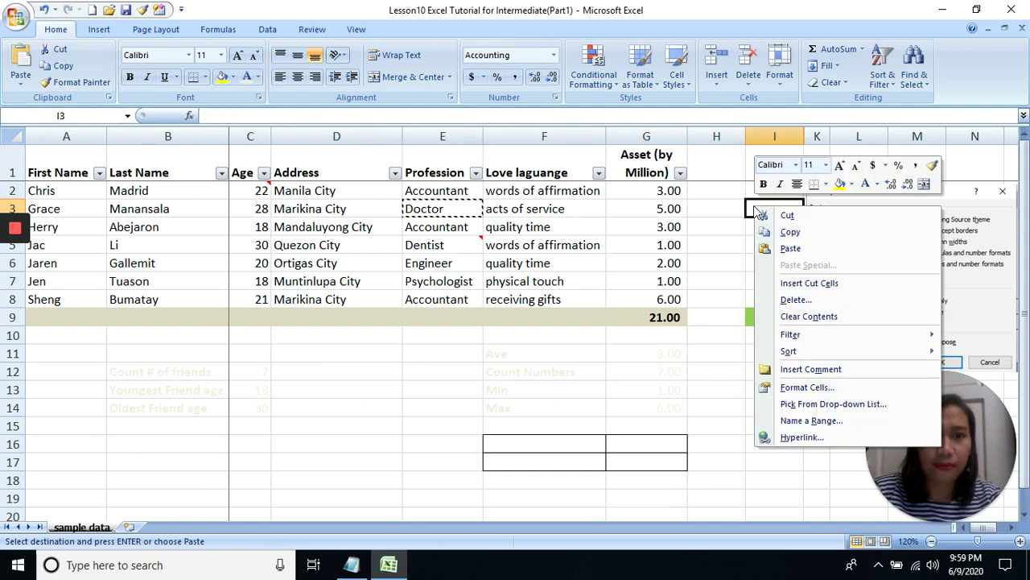
left_click(784, 250)
left_click(713, 238)
left_click(770, 209)
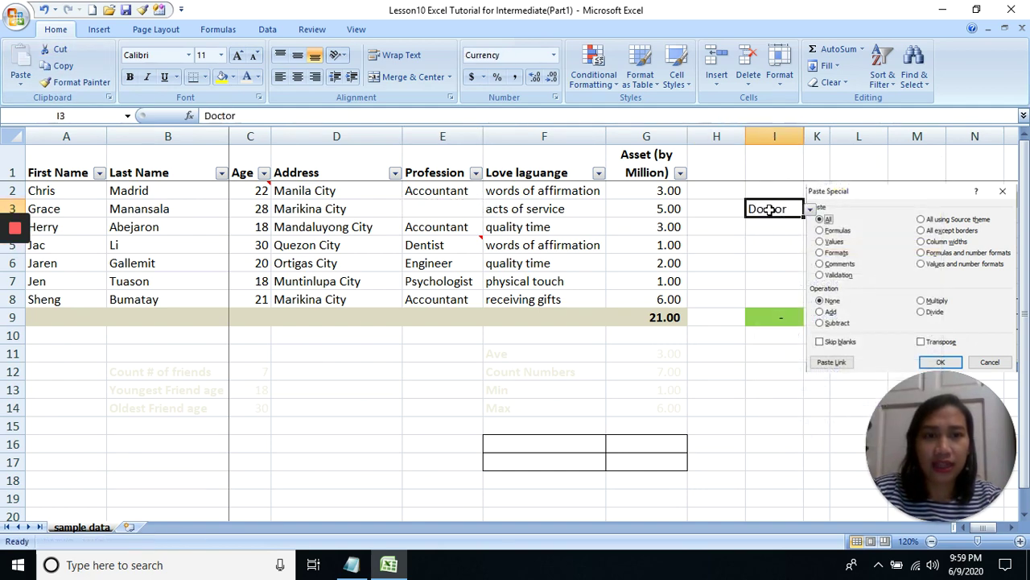
key("ctrl+z")
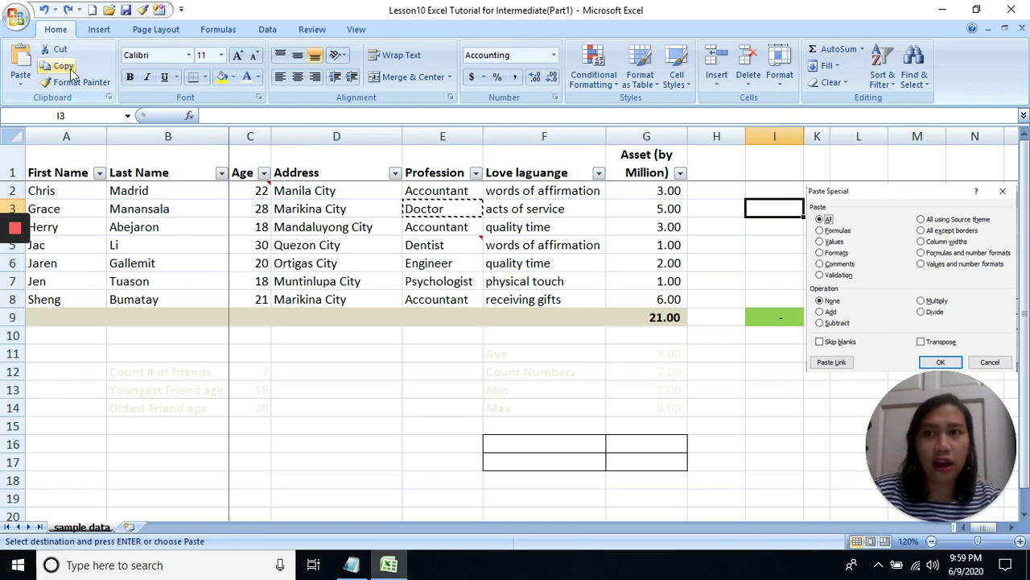
Copy the profession Doctor from E3 into D11 and compare the copy with the original cell.
left_click(476, 208)
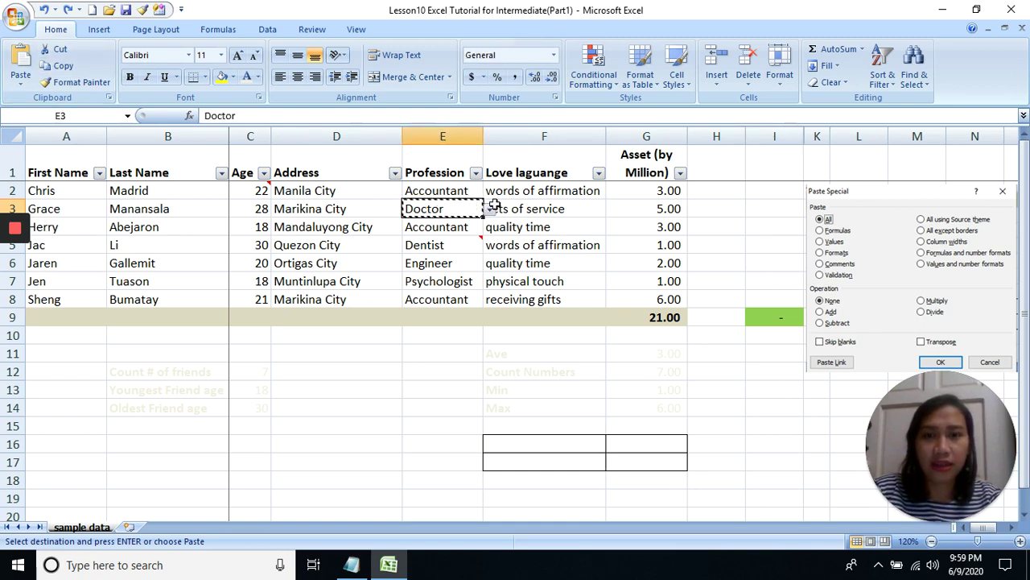
right_click(352, 359)
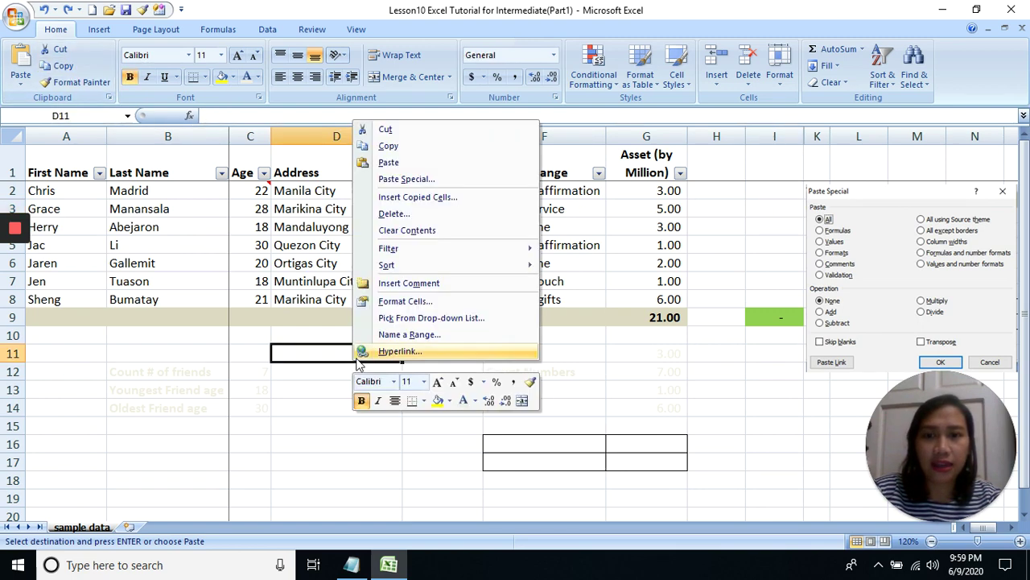
left_click(390, 162)
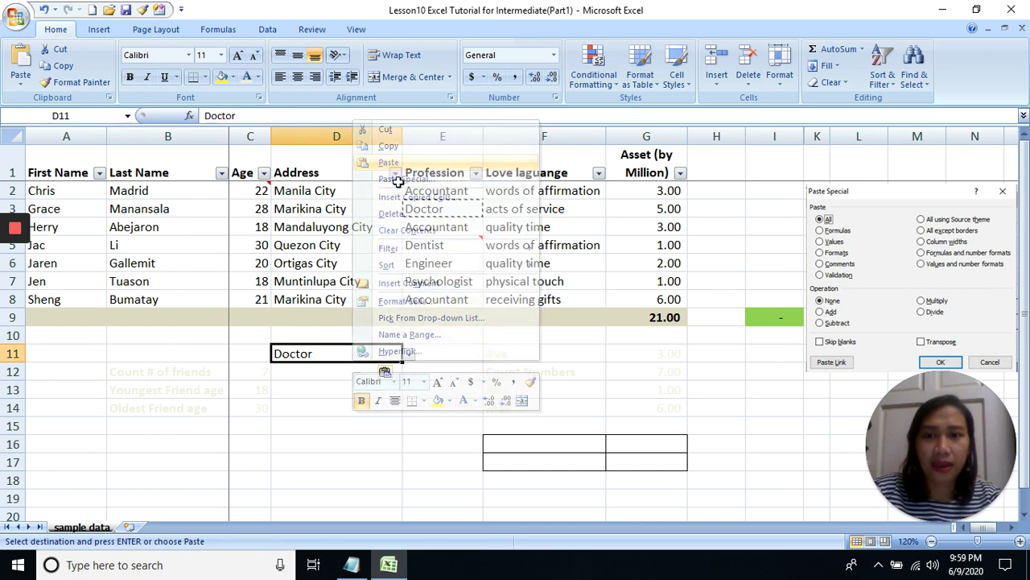
left_click(346, 373)
left_click(347, 356)
left_click(451, 203)
left_click(342, 354)
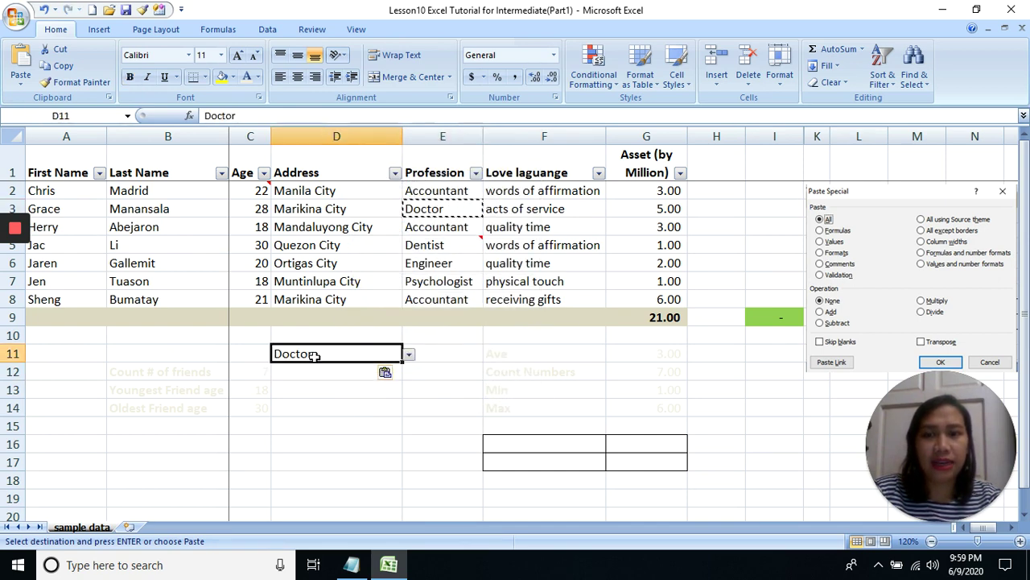
left_click(454, 222)
left_click(456, 208)
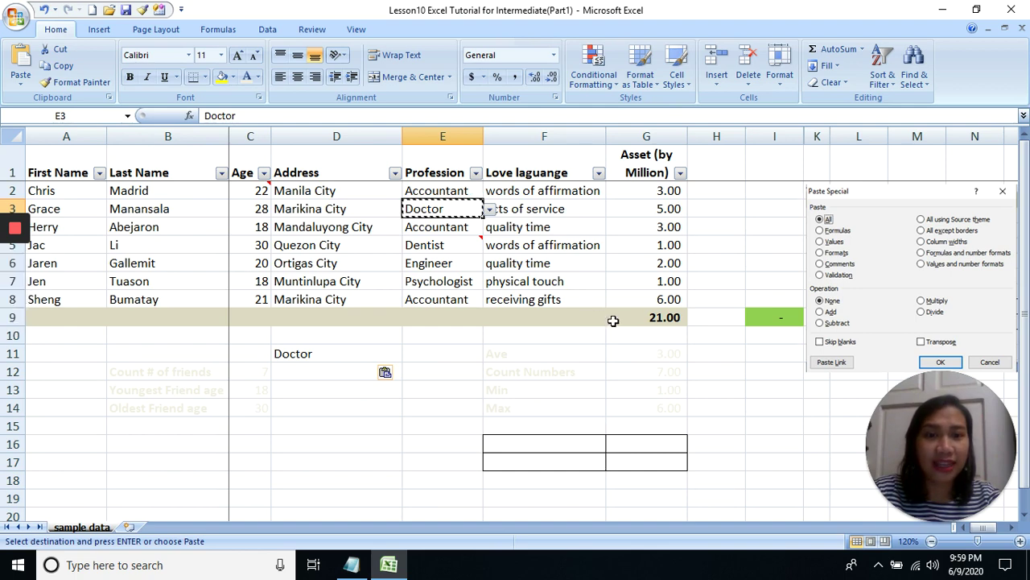
Apply the formatting of the asset total in G9 to address cell D4 with Format Painter, and undo it.
left_click(643, 318)
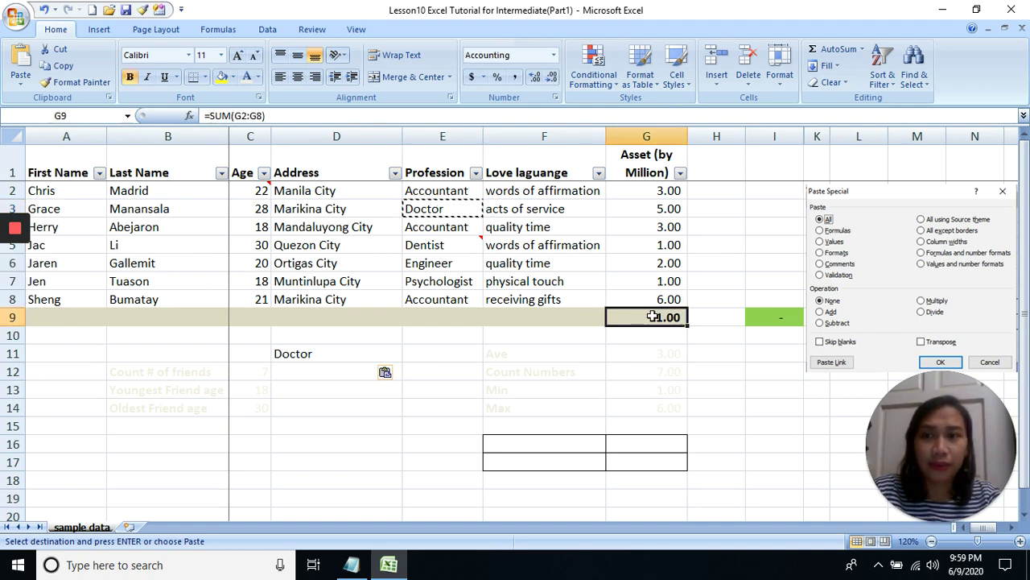
left_click(80, 82)
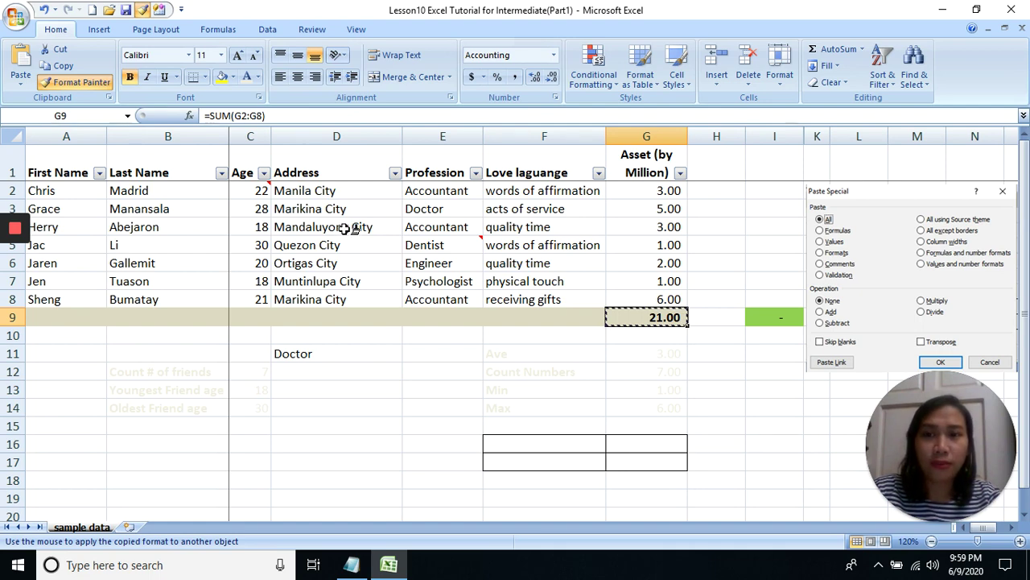
left_click(345, 228)
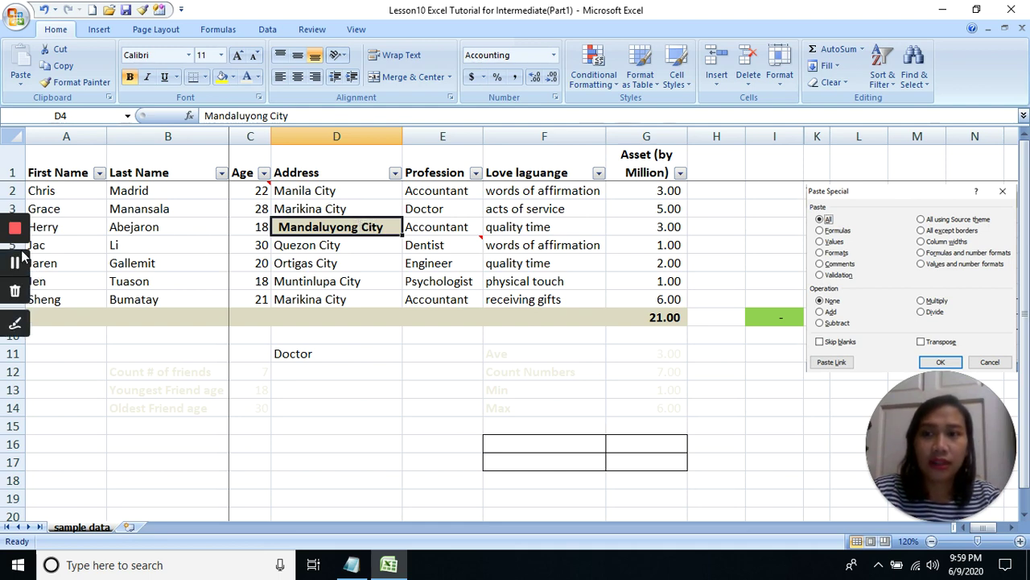
left_click(44, 10)
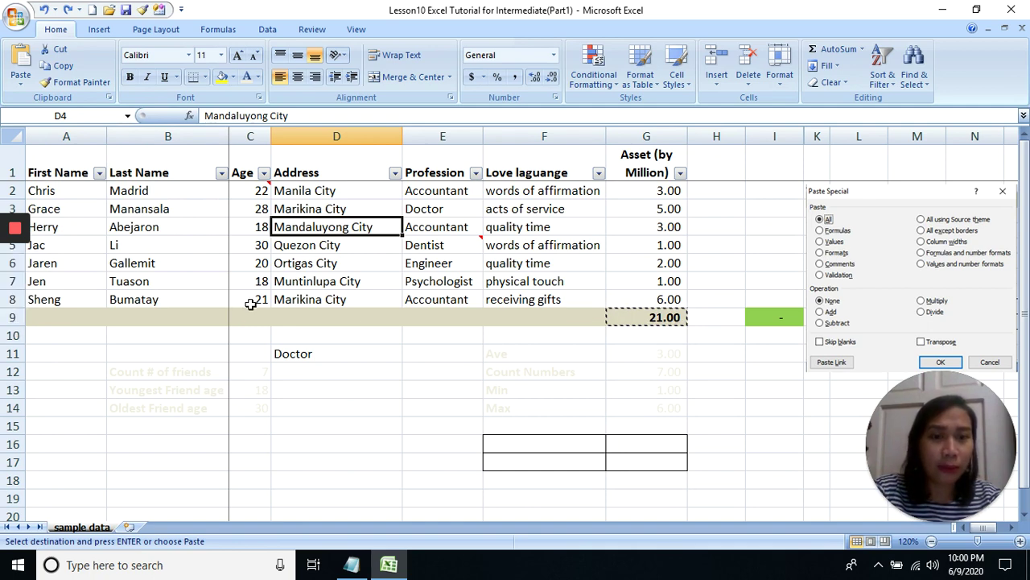
left_click(642, 318)
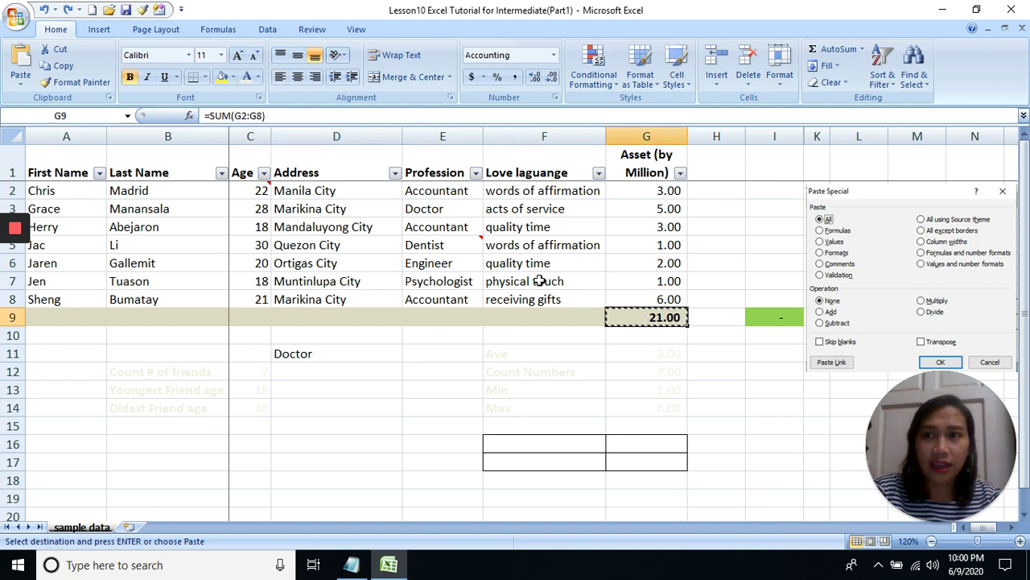
left_click(87, 84)
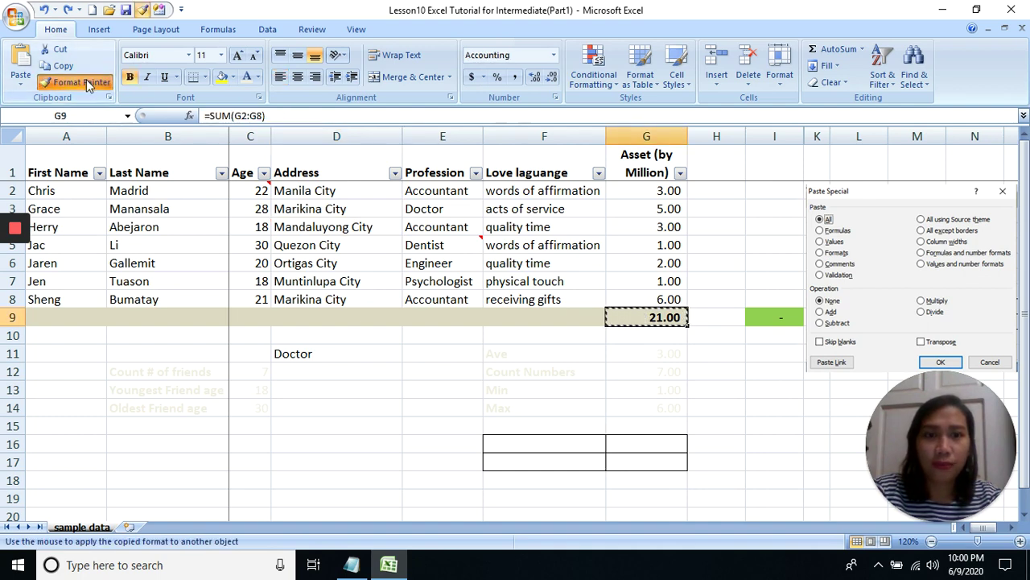
left_click(621, 317)
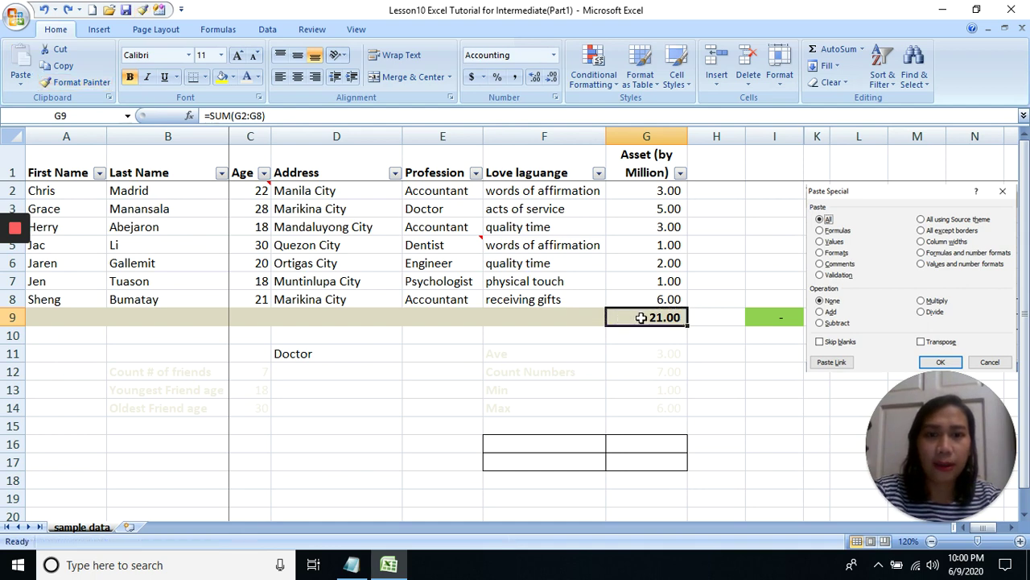
Apply G9's formatting with Format Painter to last names B3 through B7 and address cells D3, D5 and D6.
left_click(80, 82)
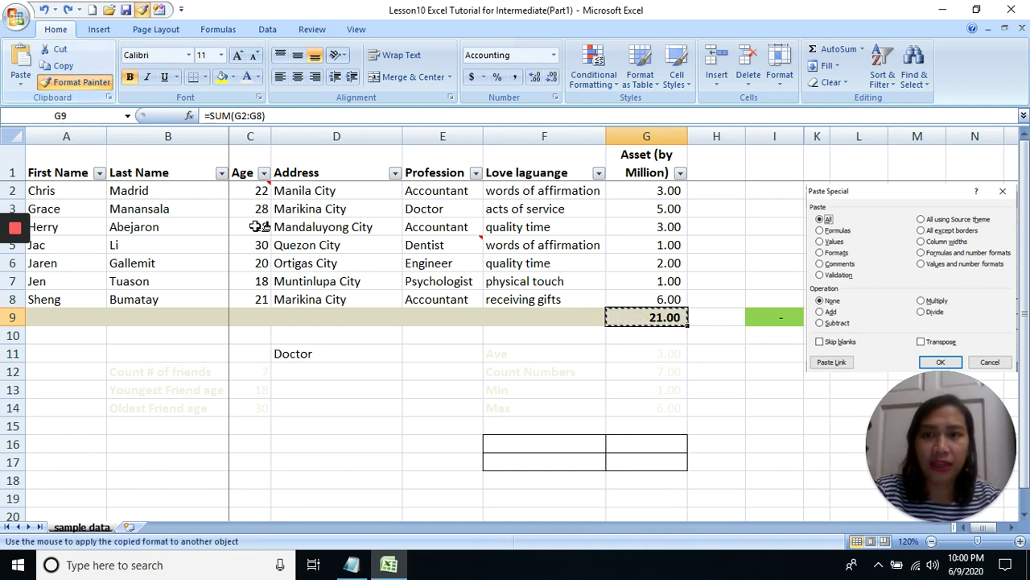
left_click(330, 210)
left_click(322, 247)
left_click(119, 209)
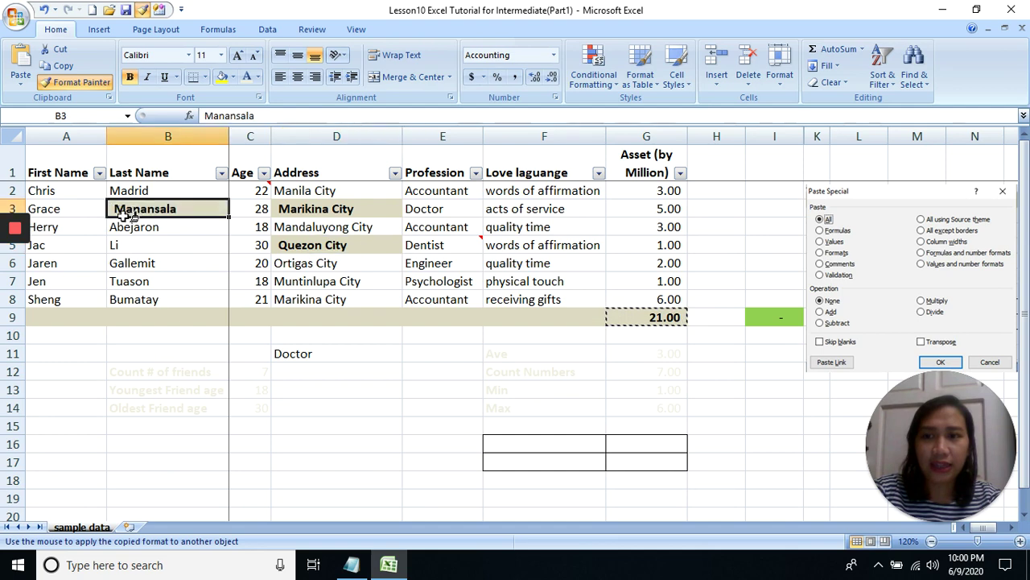
left_click(139, 263)
left_click(133, 246)
left_click(159, 228)
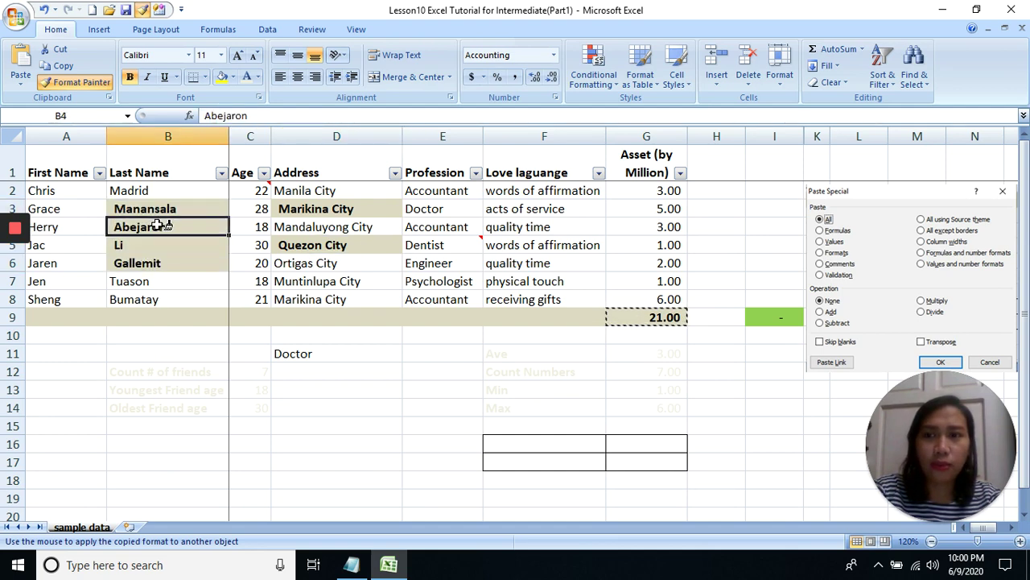
left_click(153, 282)
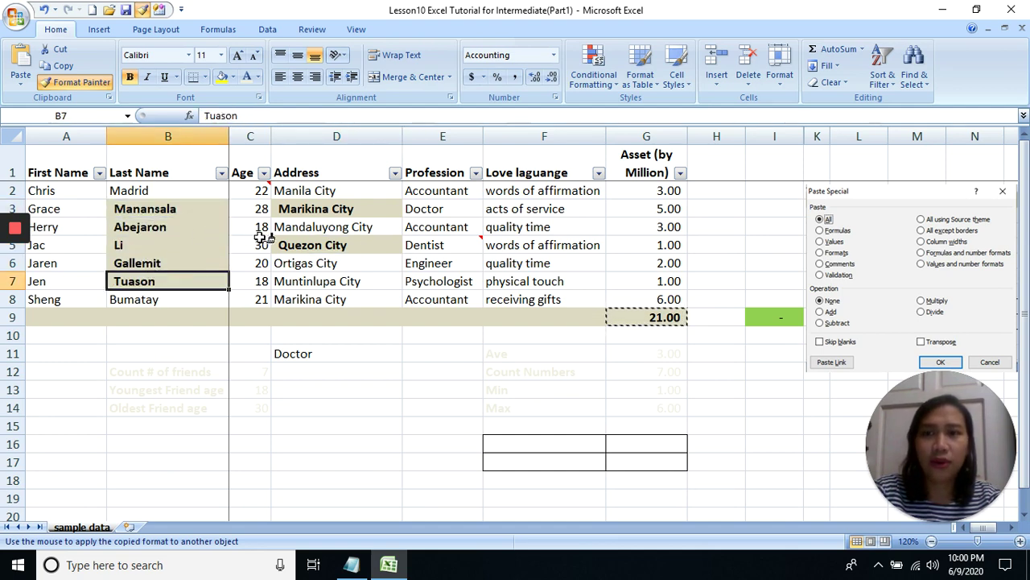
left_click(306, 259)
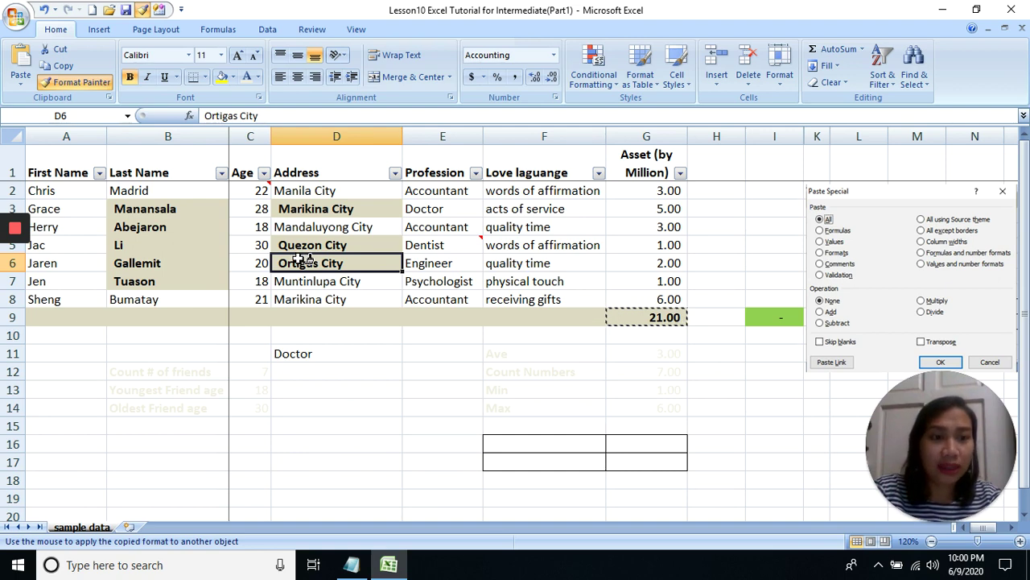
mouse_move(6, 267)
key("Escape")
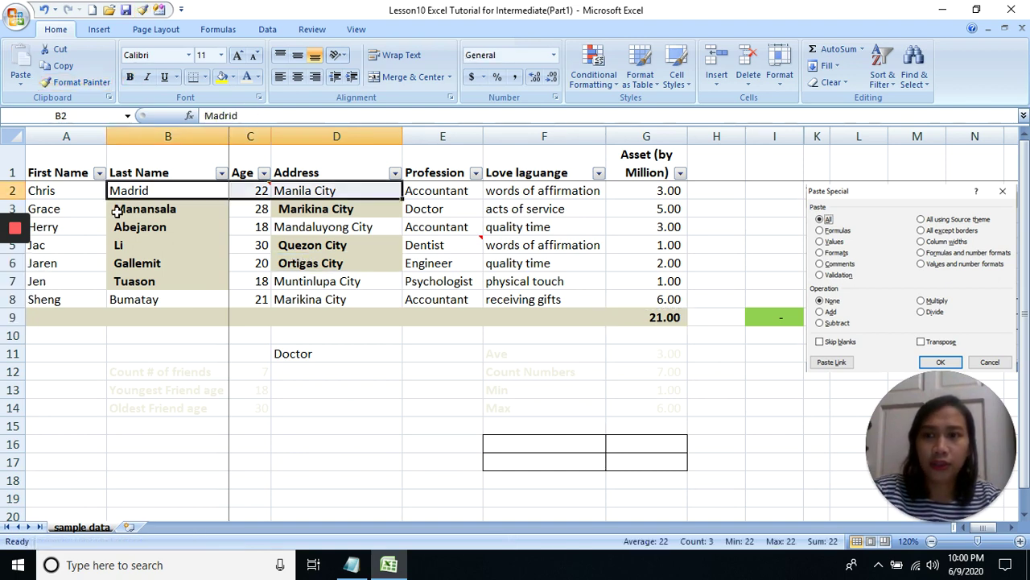
Restore the plain look of B3:D8 by applying the formatting of B2:D2 with Format Painter.
left_click_drag(138, 194, 341, 190)
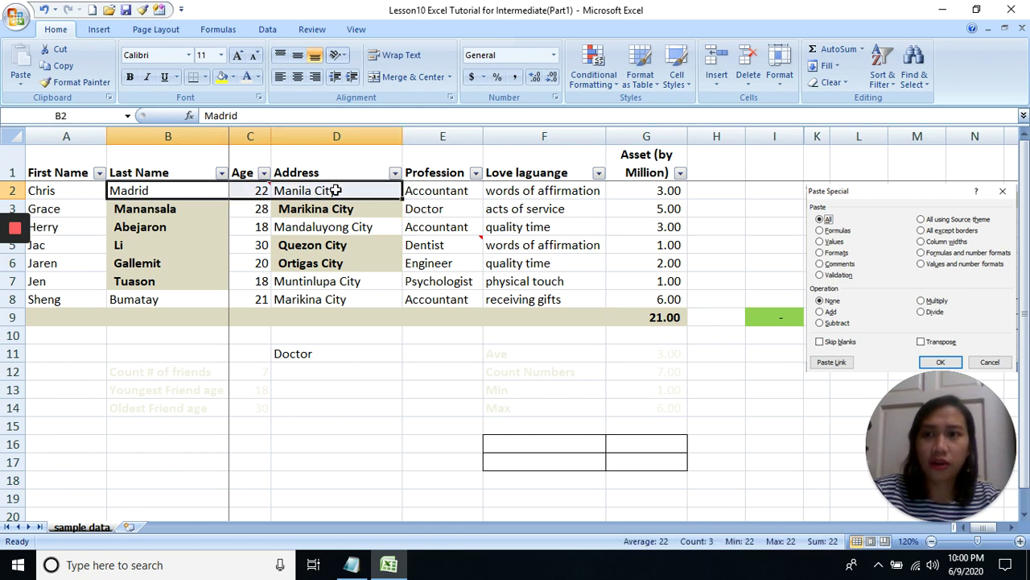
left_click(81, 85)
mouse_move(153, 208)
left_mouse_down()
mouse_move(292, 247)
mouse_move(342, 293)
left_mouse_up()
left_click(338, 191)
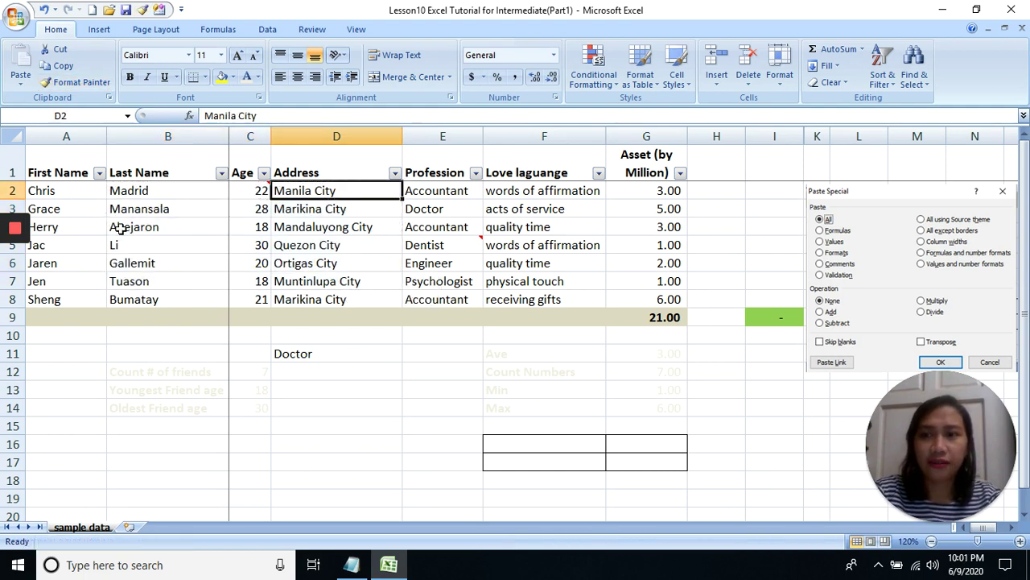
Copy the city in D3, paste it over the entry in D11, and compare both cells.
mouse_move(12, 266)
key("Down")
key("Down")
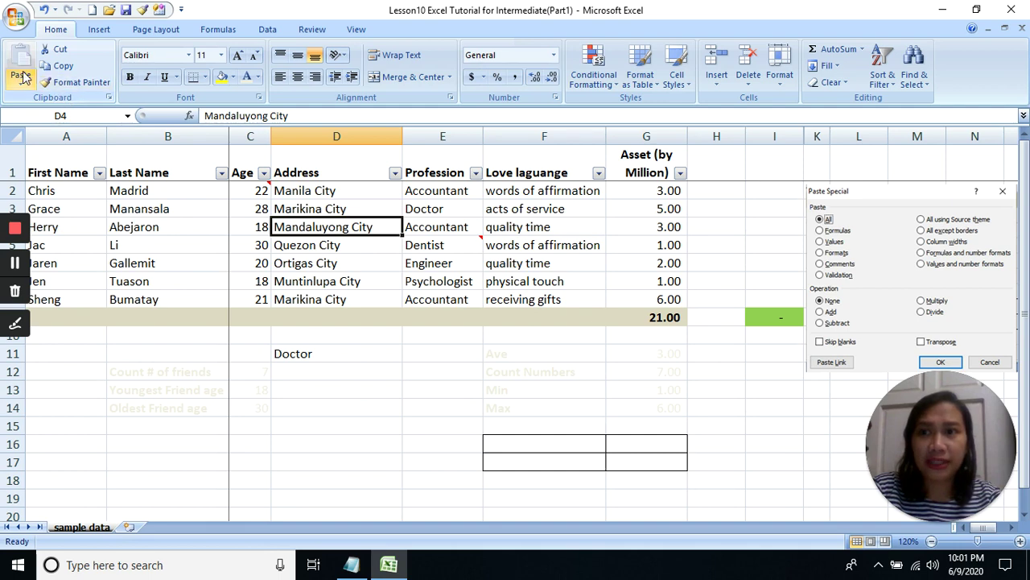
left_click(333, 208)
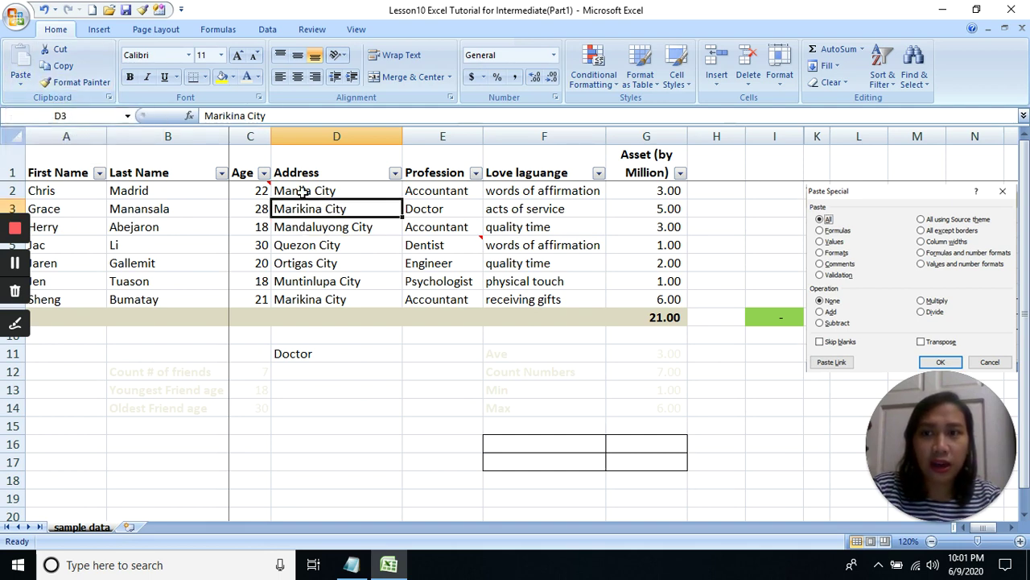
left_click(60, 66)
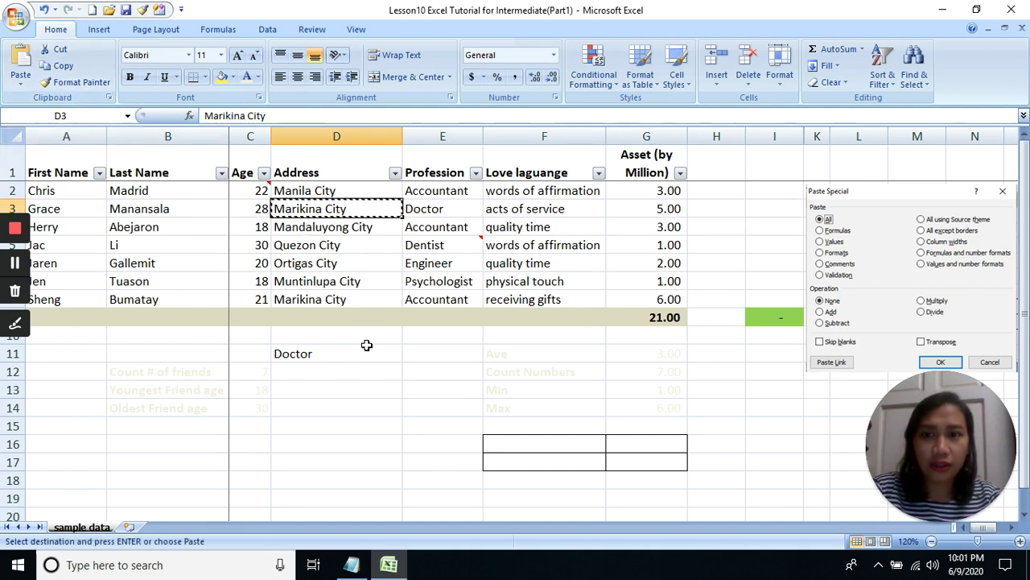
left_click(342, 354)
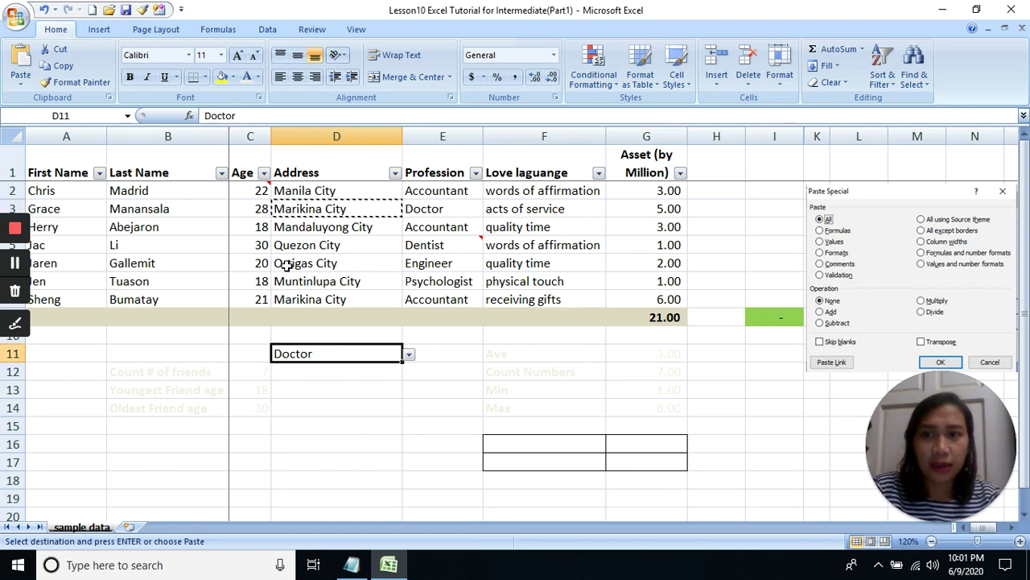
left_click(22, 80)
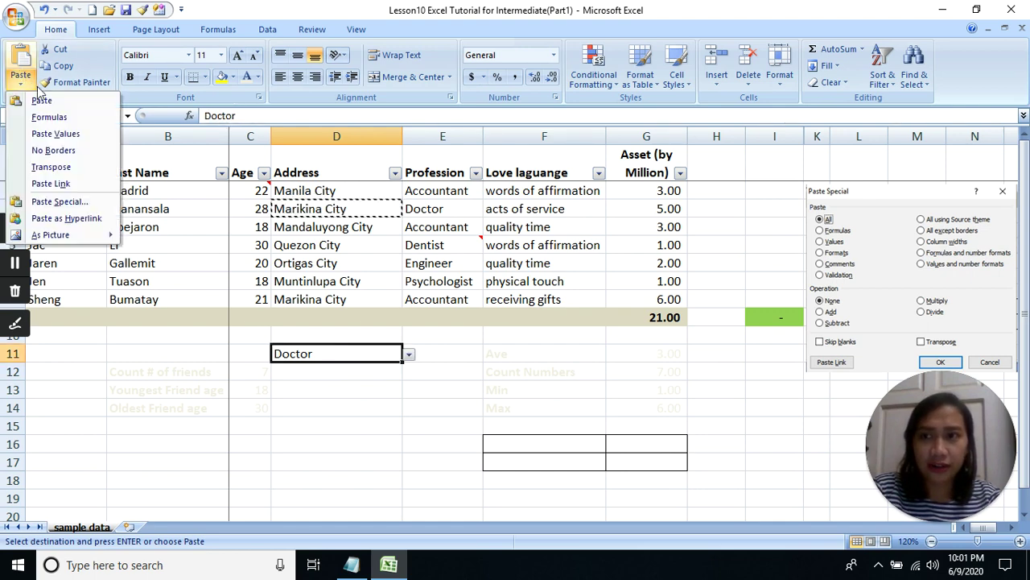
left_click(41, 99)
left_click(350, 208)
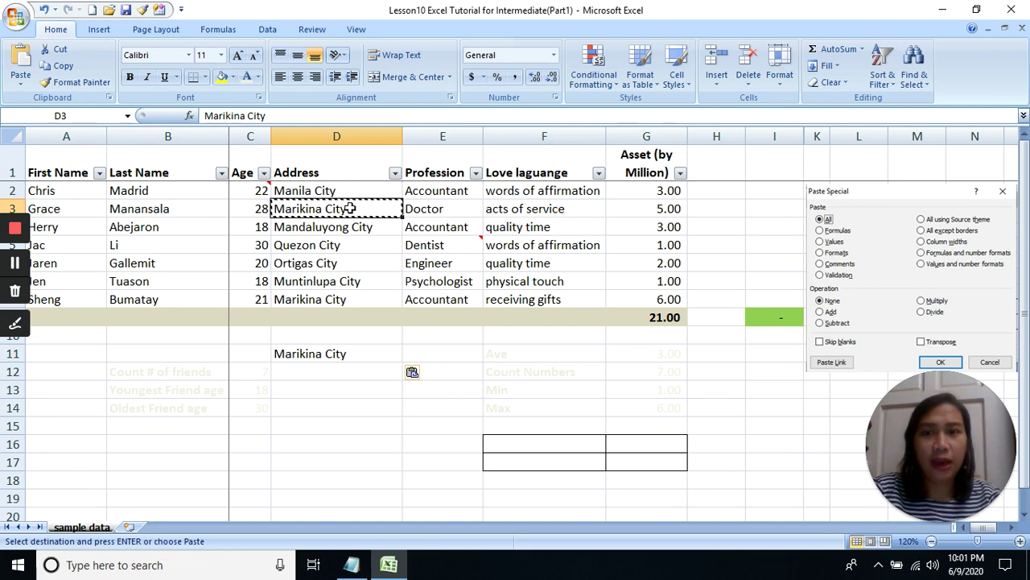
left_click(329, 356)
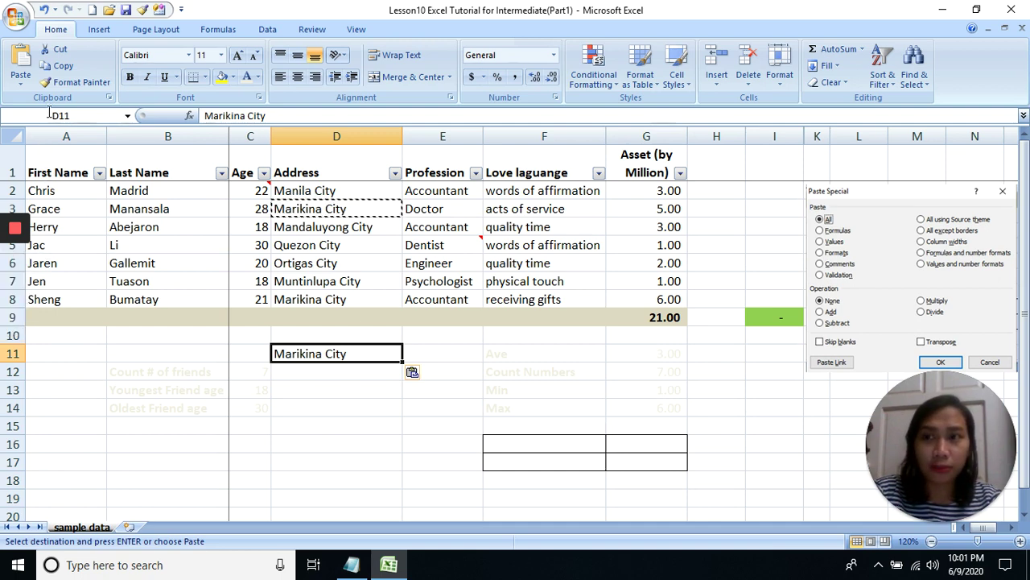
Paste the copied city into D11 again and open the Paste Special options.
left_click(24, 87)
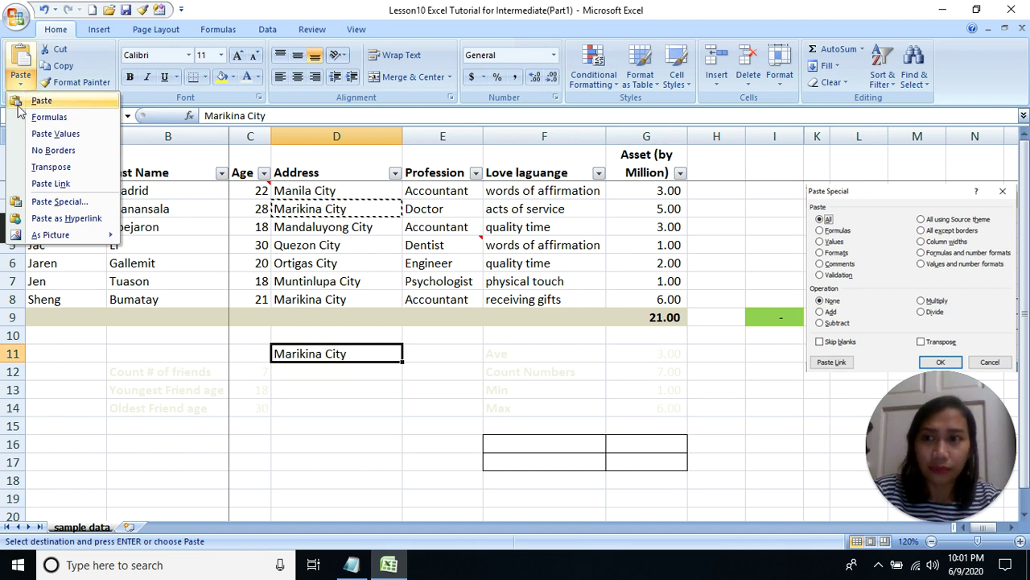
left_click(41, 99)
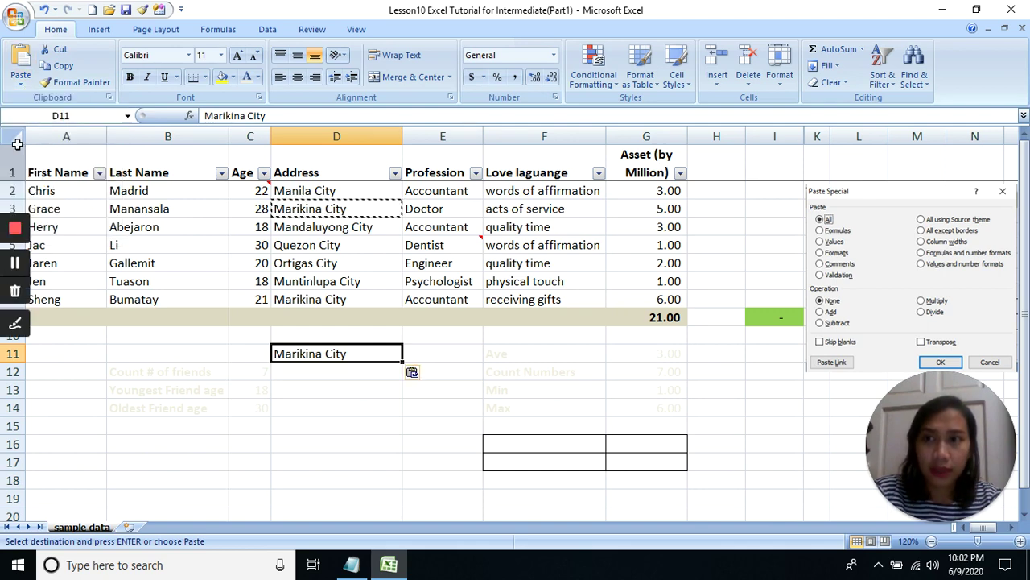
left_click(23, 86)
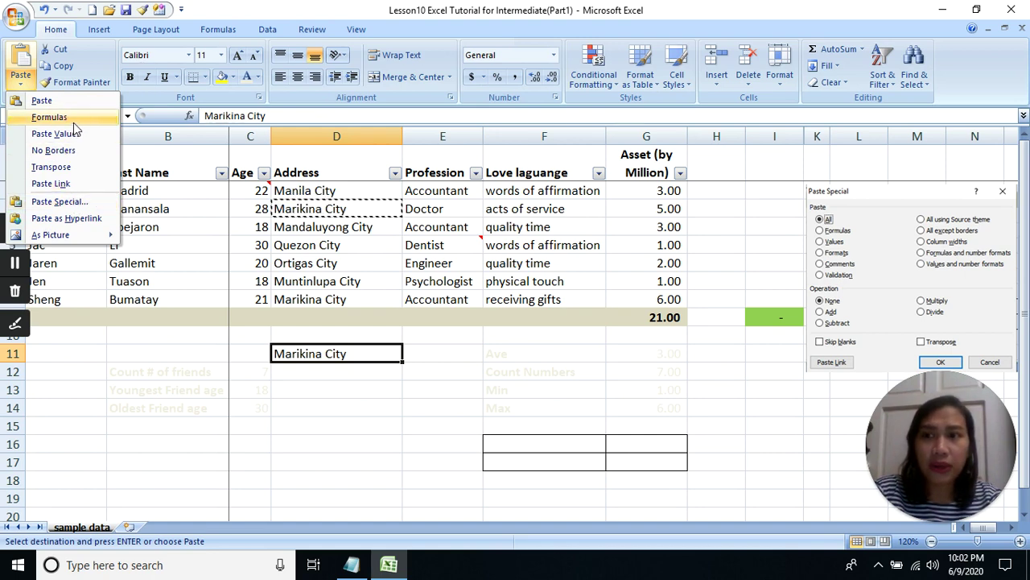
left_click(59, 201)
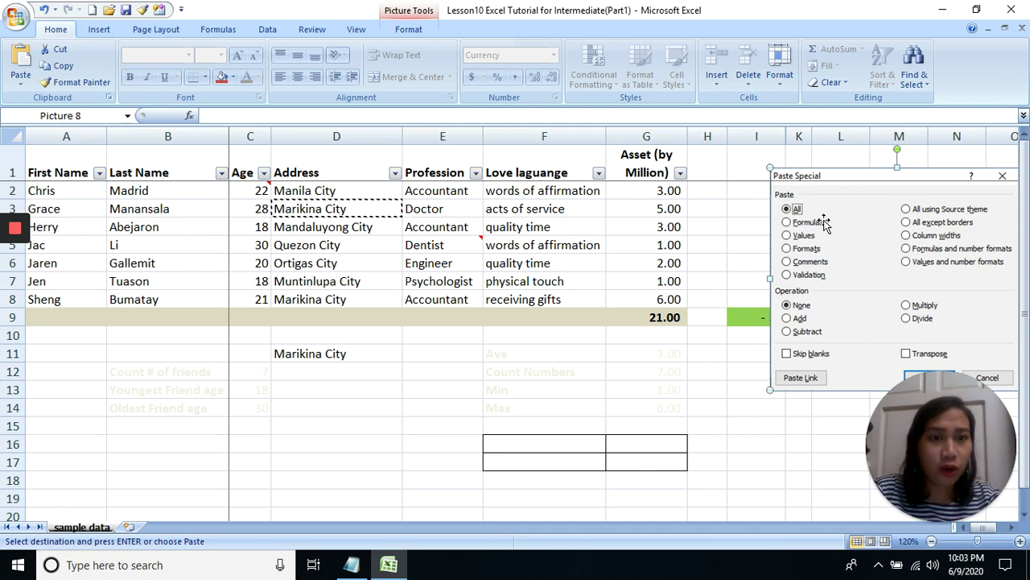
Clear the pasted city from cell D11.
left_click(427, 377)
left_click(355, 362)
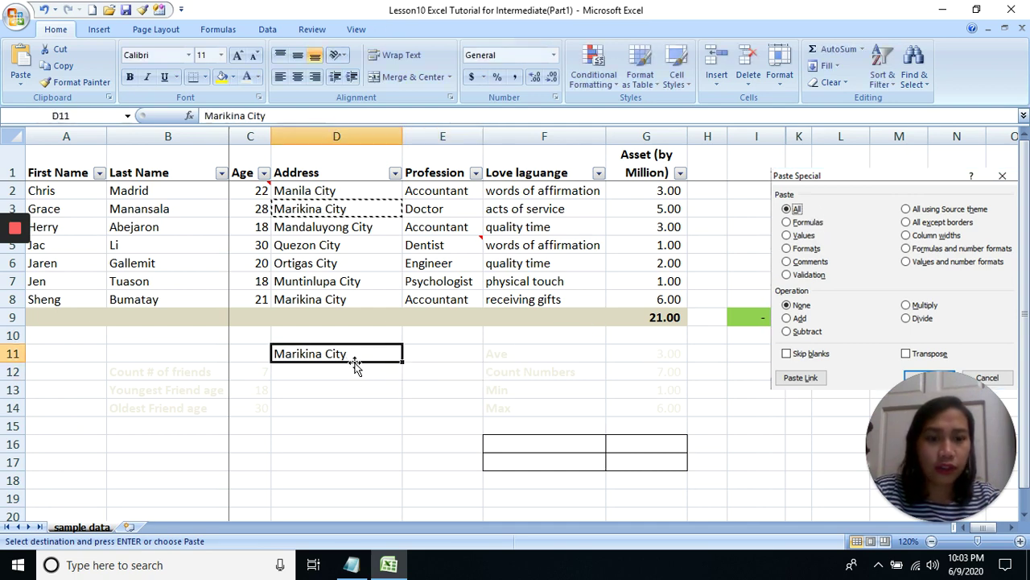
key("Delete")
Check the asset entries in column G, copy the total in G9 and paste only its formula into H9 with Paste Special.
left_click(673, 191)
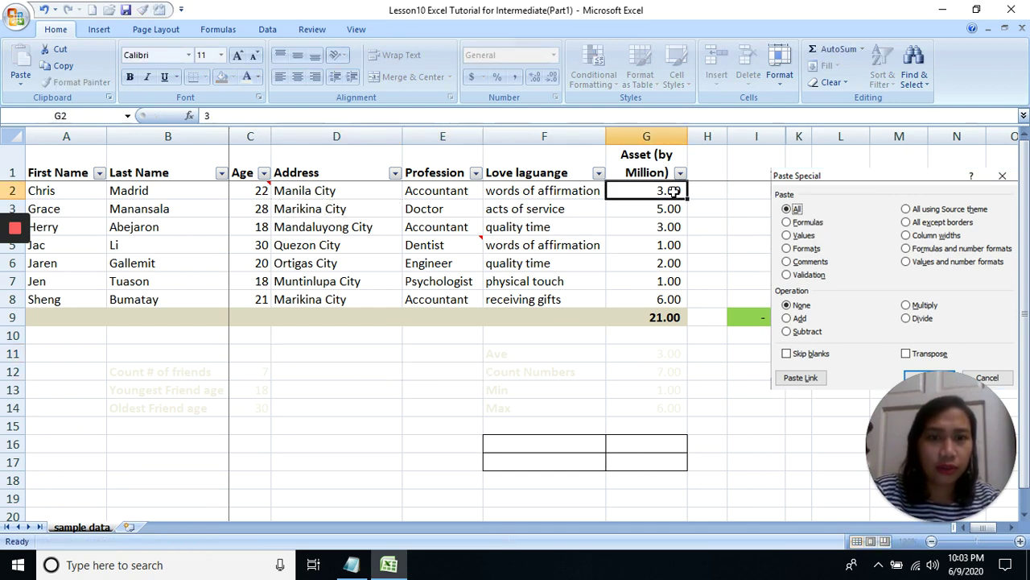
left_click(667, 245)
left_click(648, 319)
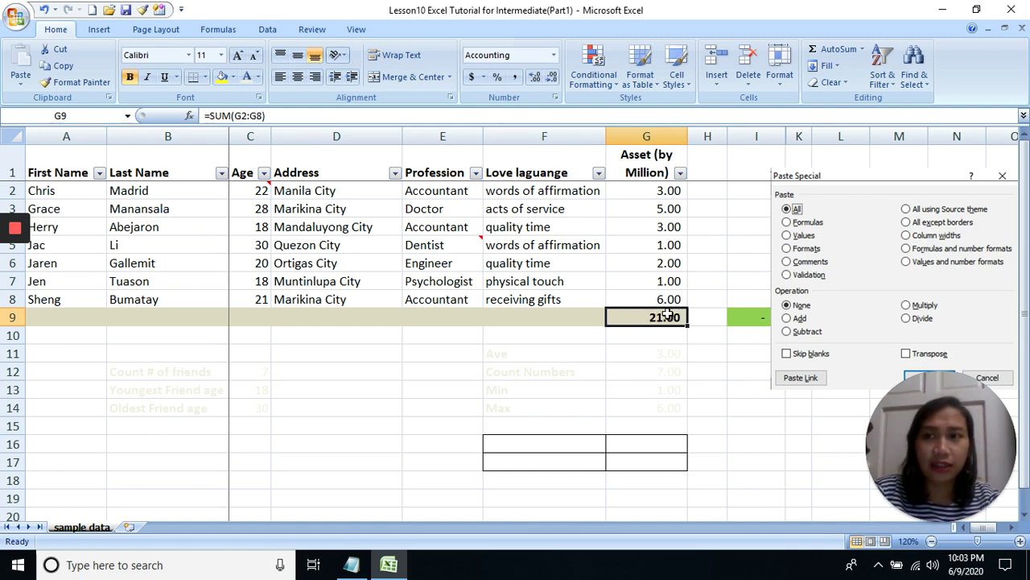
left_click(58, 65)
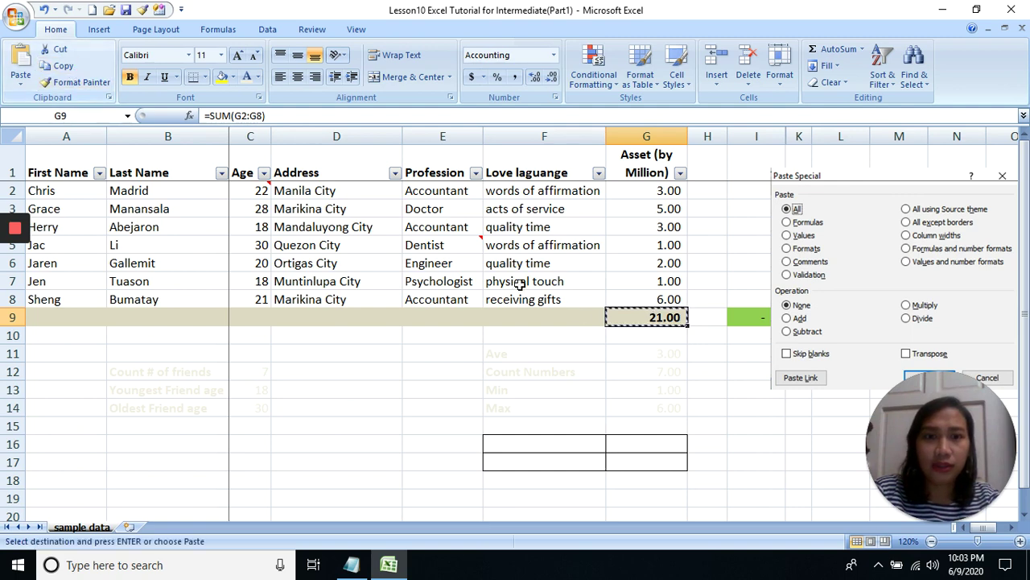
left_click(703, 321)
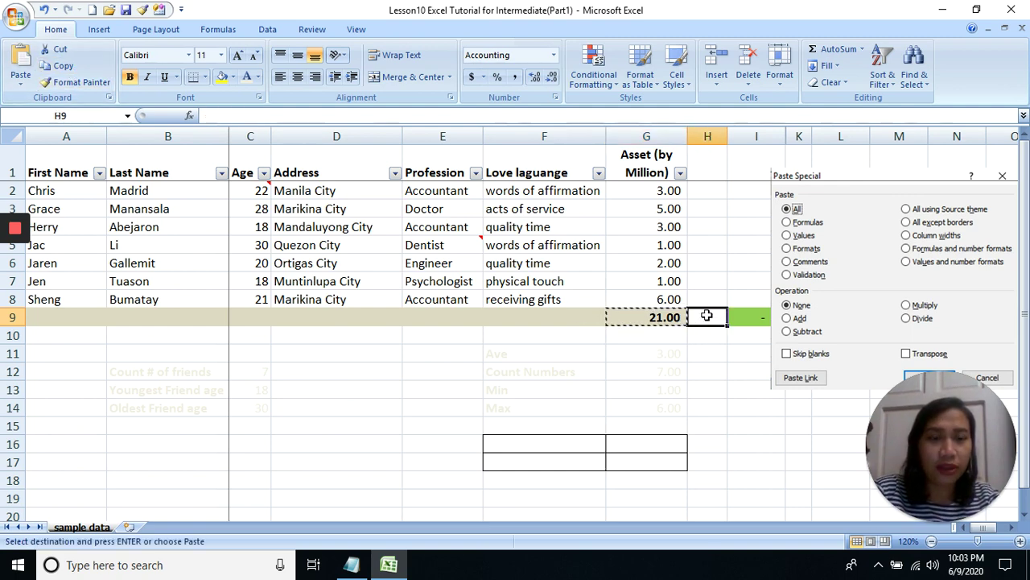
left_click(21, 86)
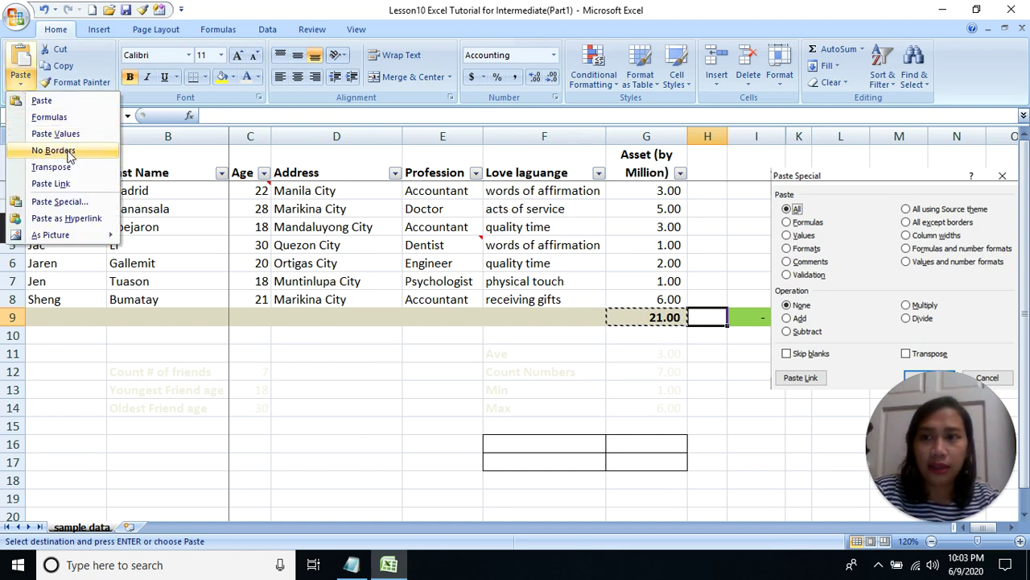
left_click(59, 202)
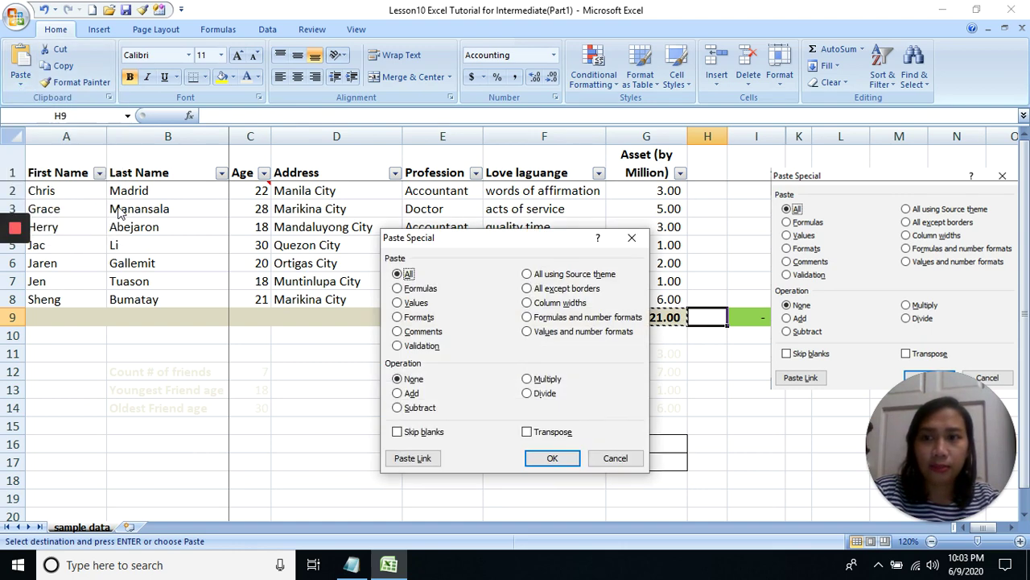
left_click(420, 288)
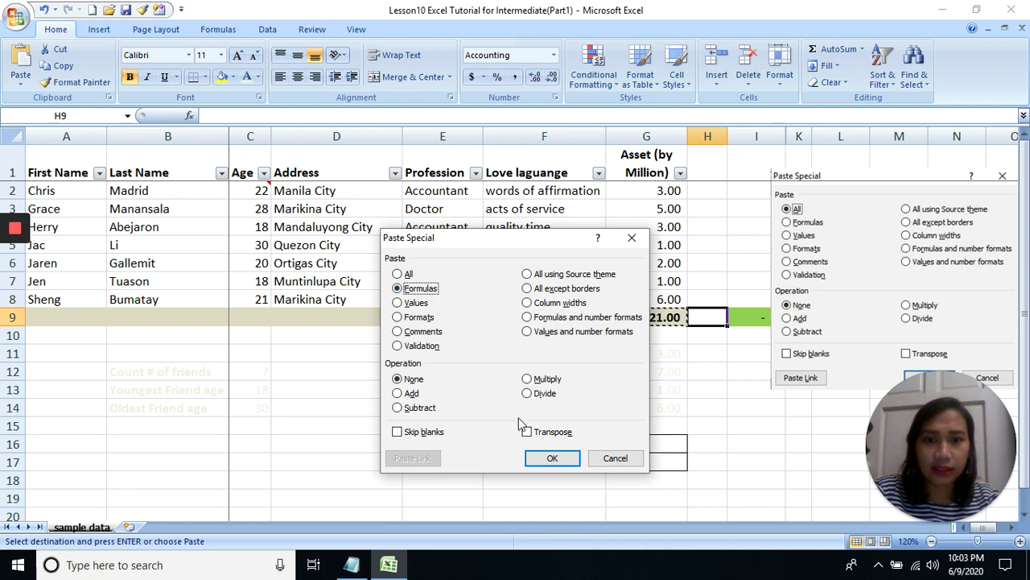
left_click(550, 458)
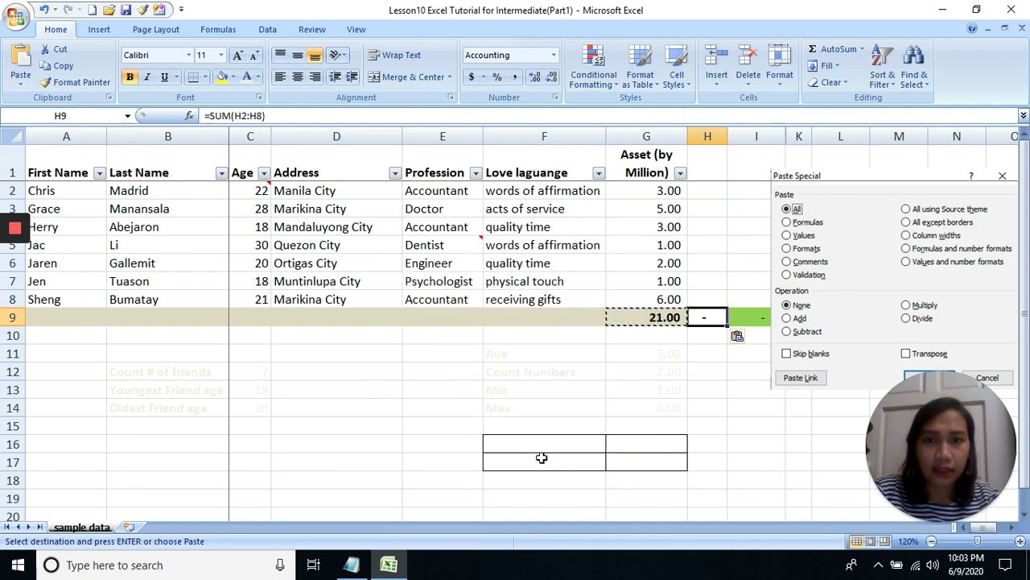
Compare the cell ranges used by the SUM formulas in H9 and G9.
double_click(697, 321)
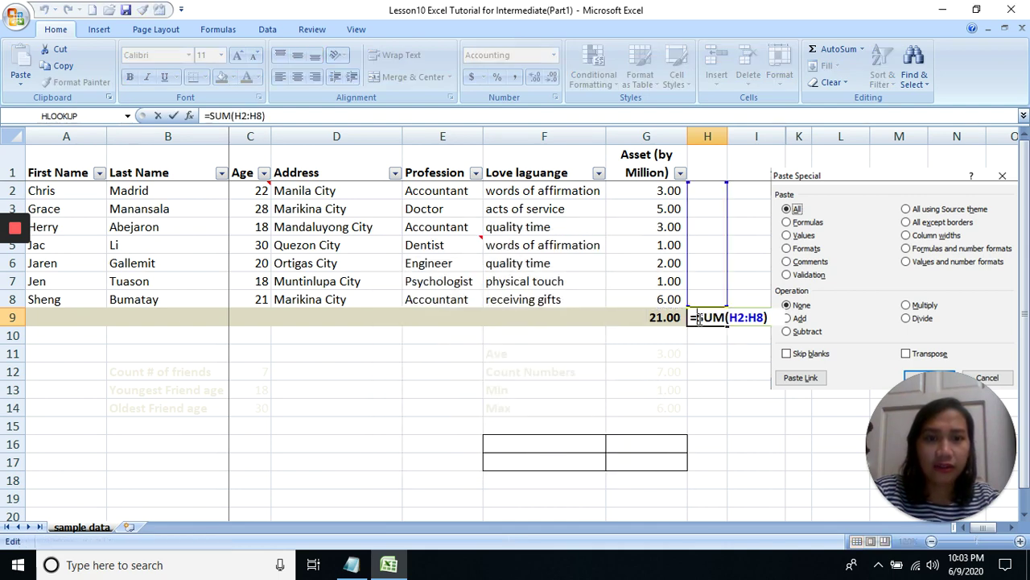
key("Escape")
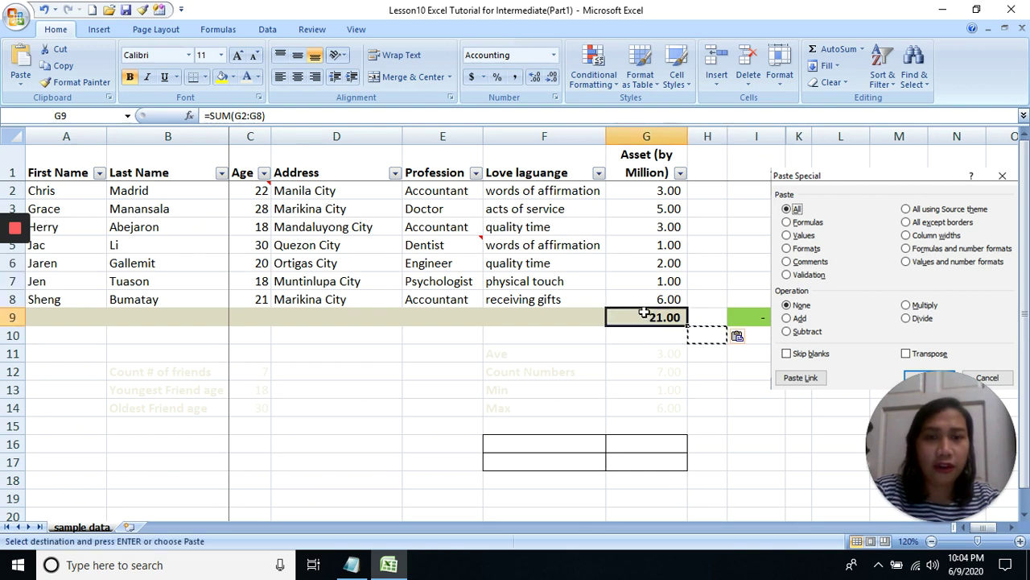
double_click(655, 317)
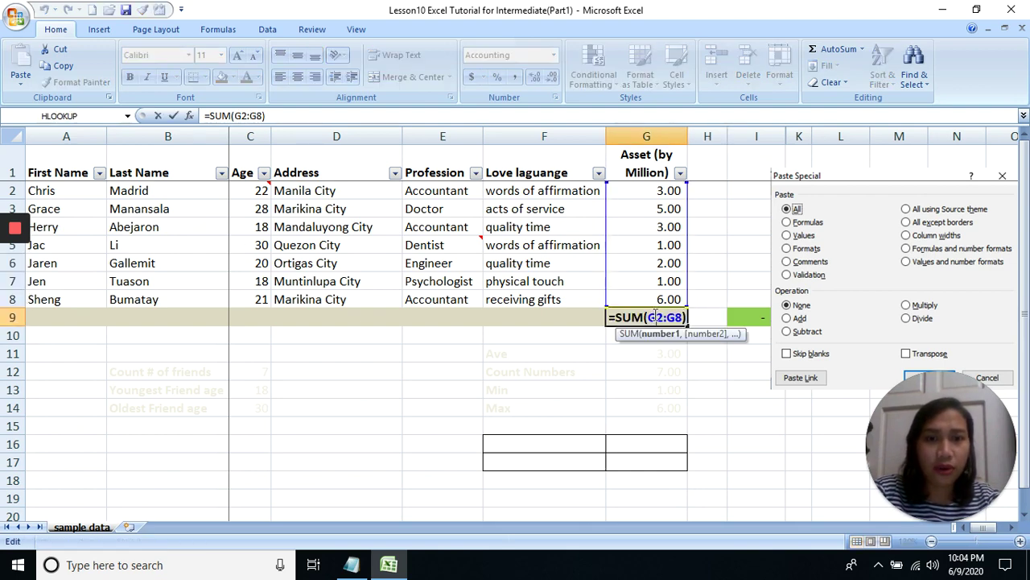
key("Escape")
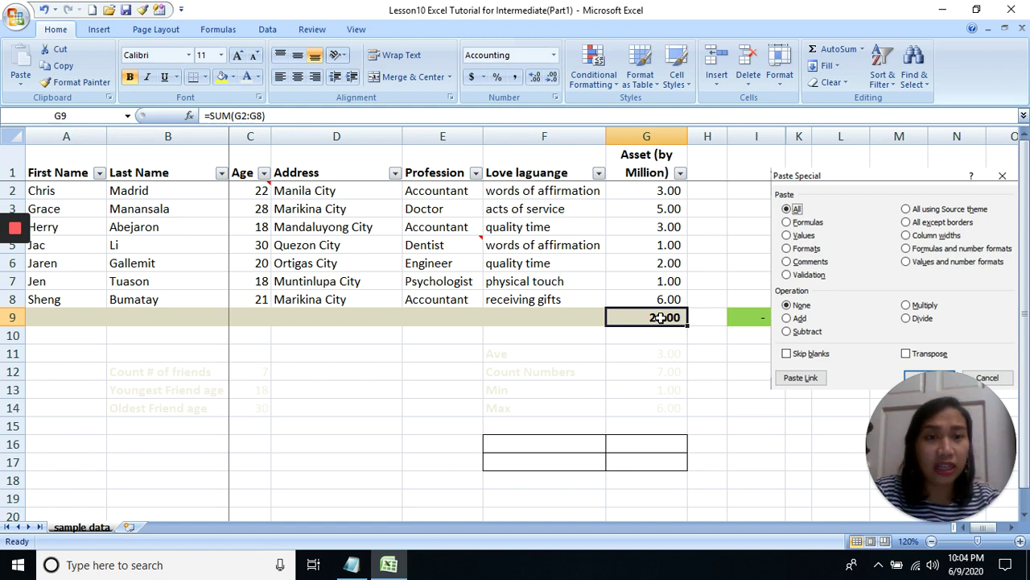
left_click(712, 316)
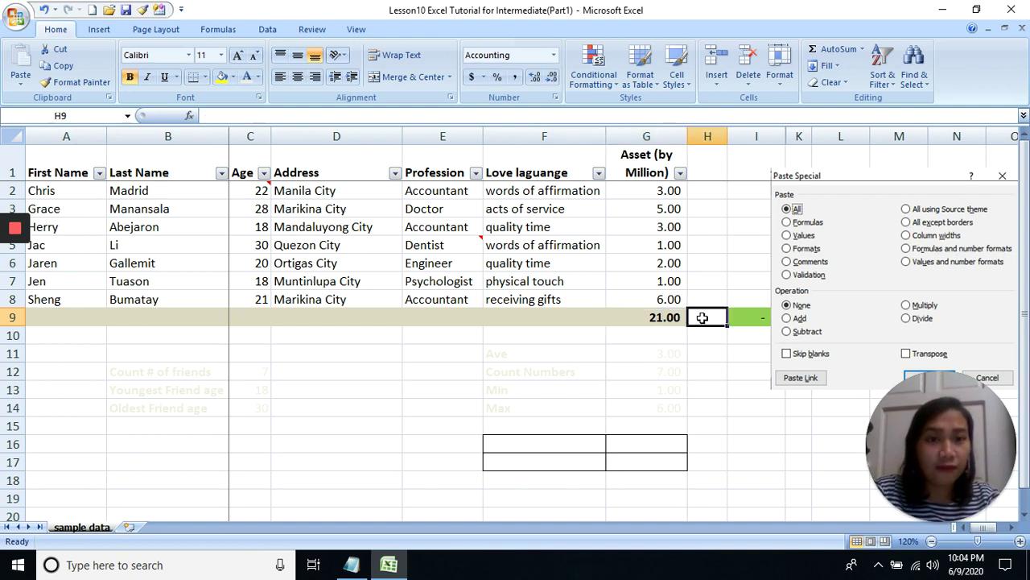
Copy the asset total in G9, paste it as values only over the count in G12, and undo the paste.
left_click(671, 317)
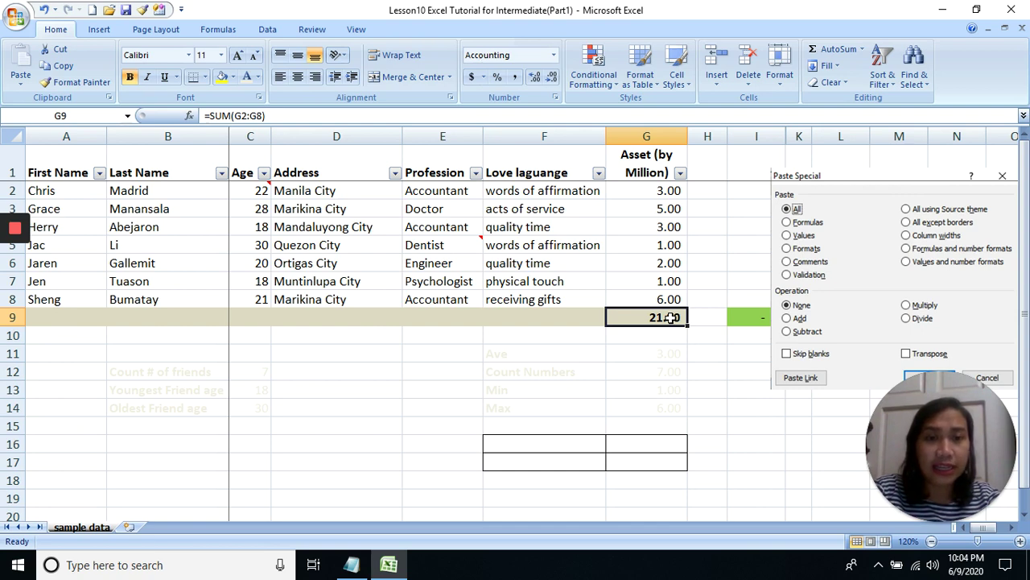
left_click(58, 65)
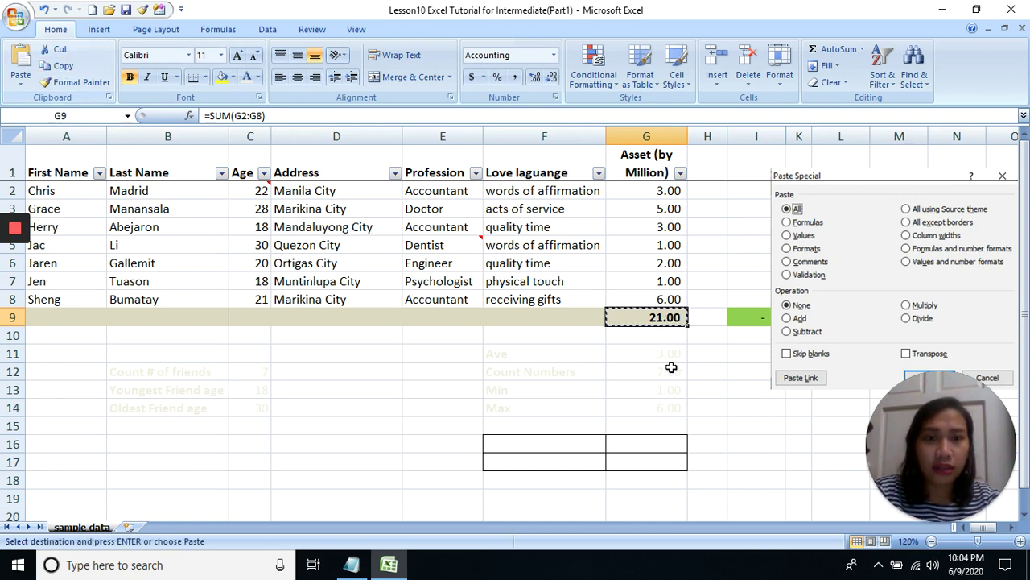
left_click(655, 357)
left_click(654, 370)
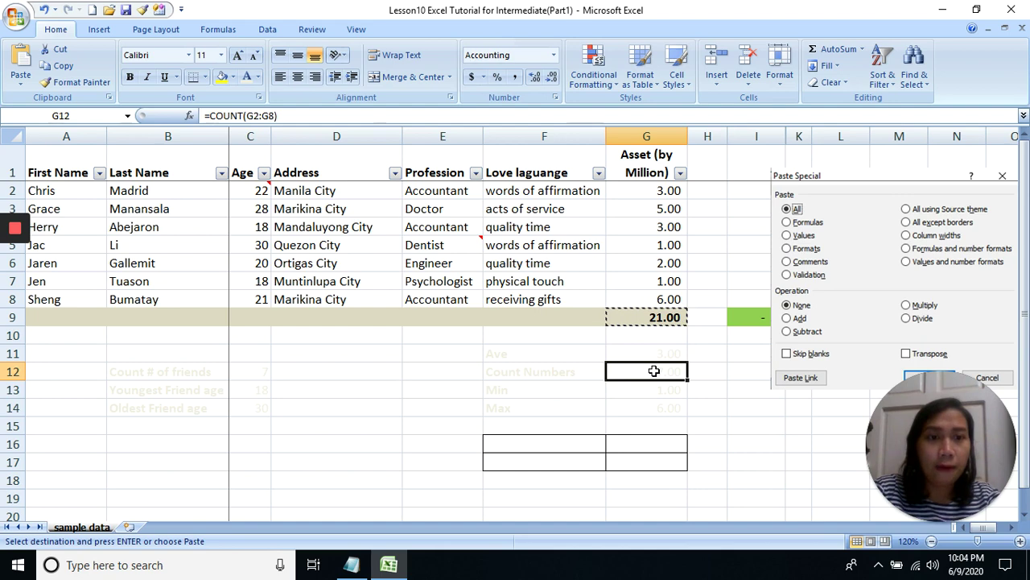
left_click(21, 79)
left_click(57, 201)
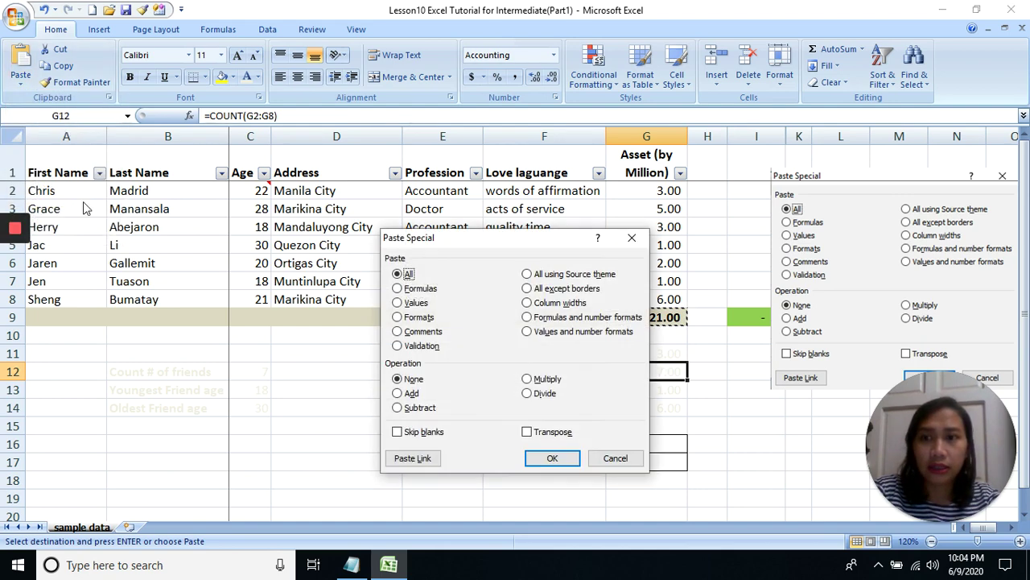
left_click(416, 303)
left_click(551, 458)
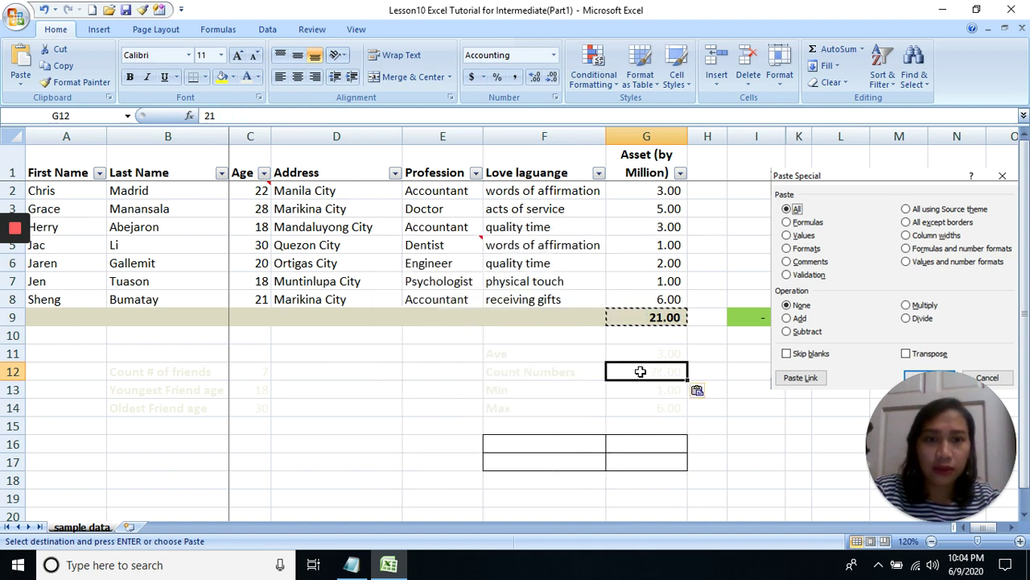
left_click(44, 10)
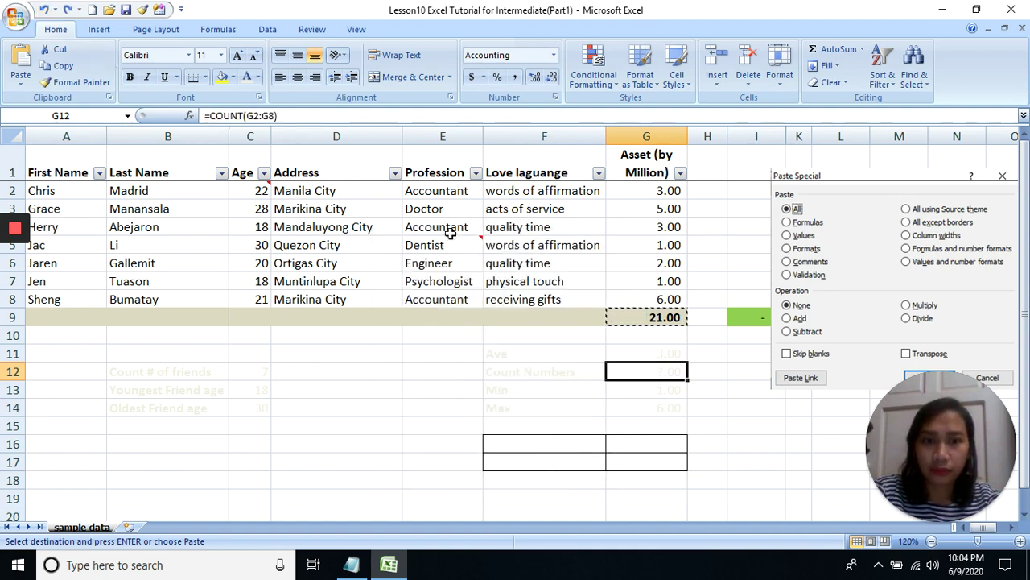
Copy the asset total in G9 and paste it as values only into G10 with Paste Special.
left_click(644, 316)
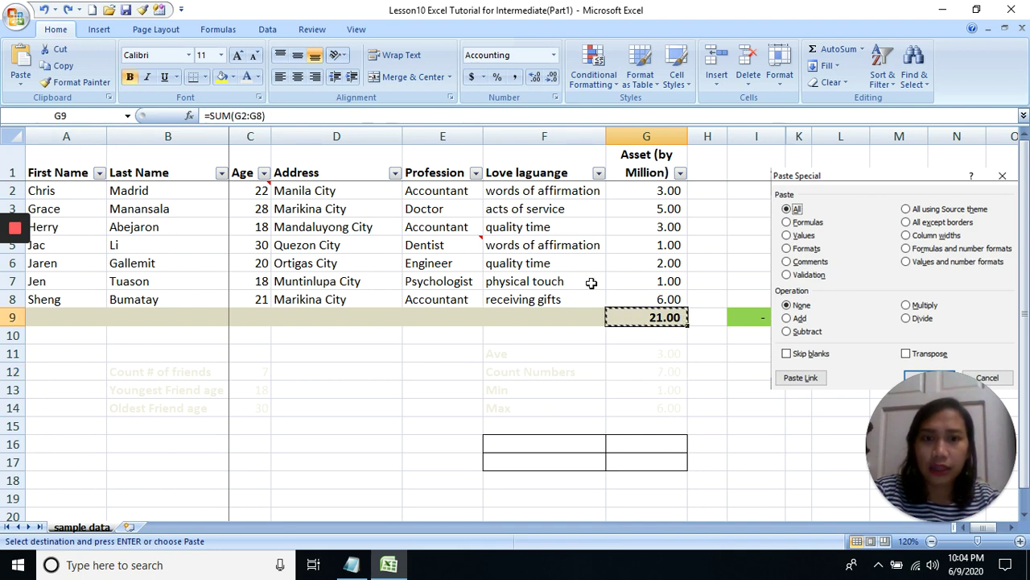
left_click(58, 65)
left_click(639, 338)
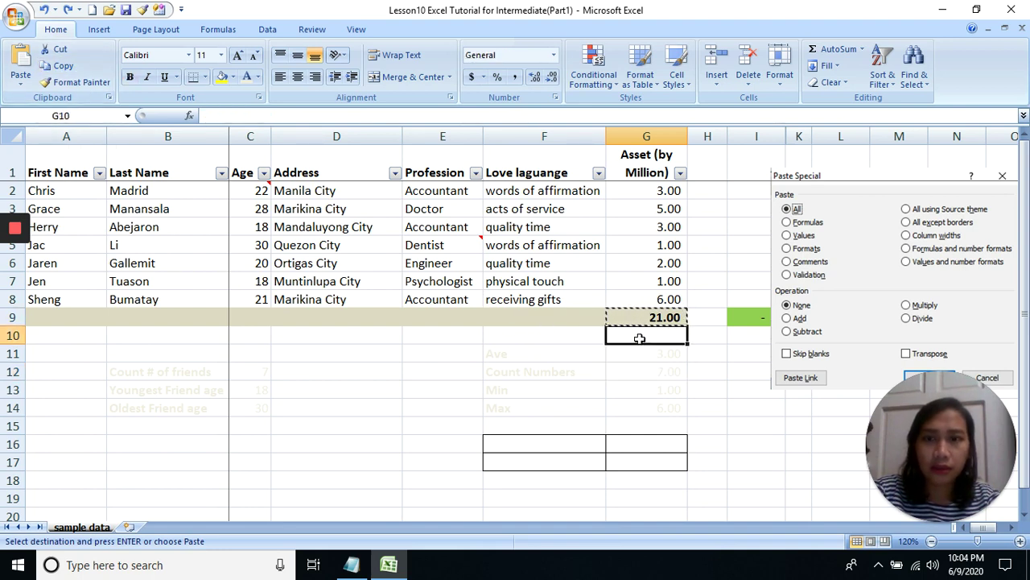
left_click(21, 80)
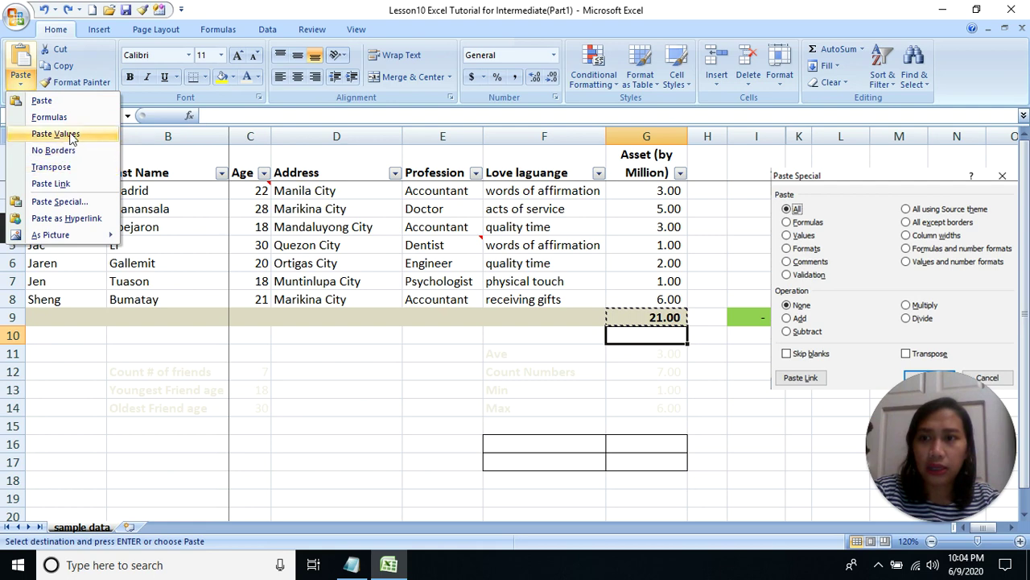
left_click(56, 202)
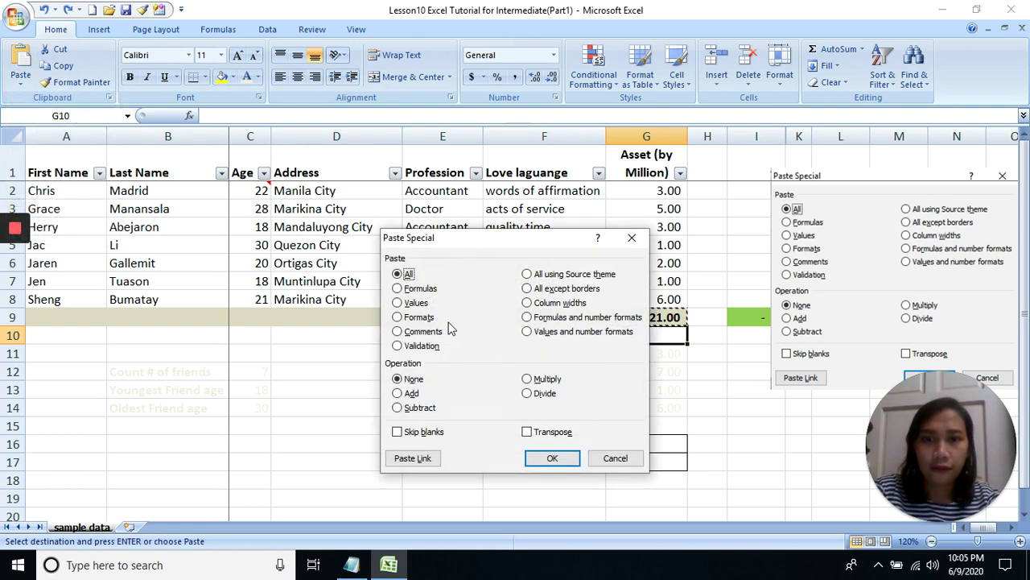
left_click(418, 305)
left_click(552, 459)
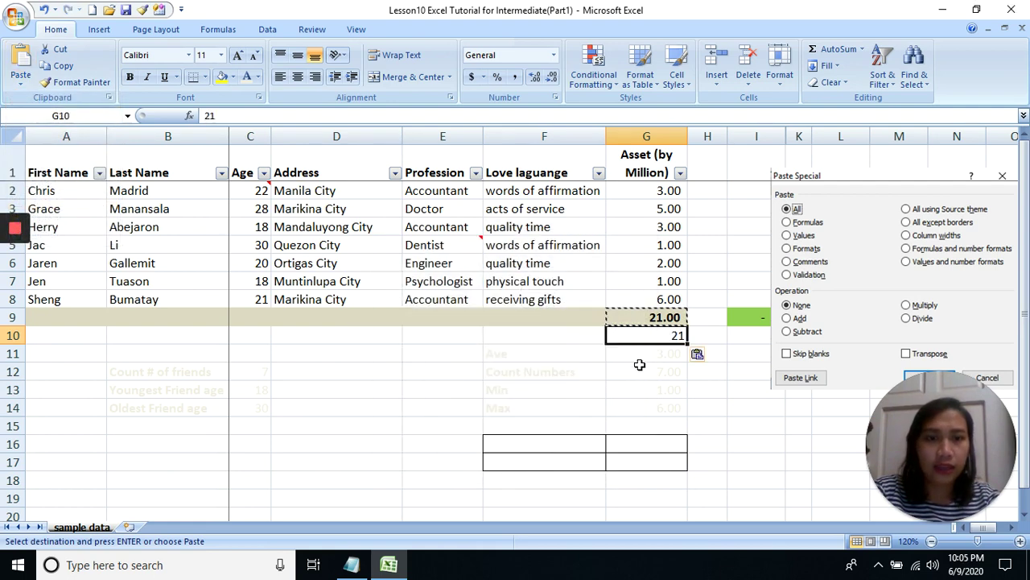
Inspect the content of G10 and compare it with the formula in G9.
left_click(643, 357)
left_click(660, 337)
double_click(667, 337)
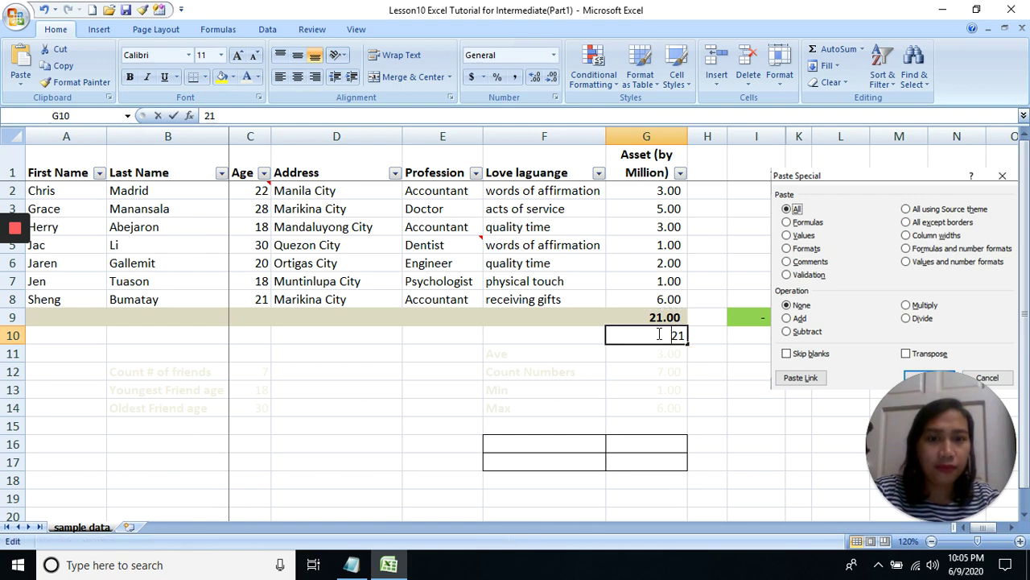
key("Escape")
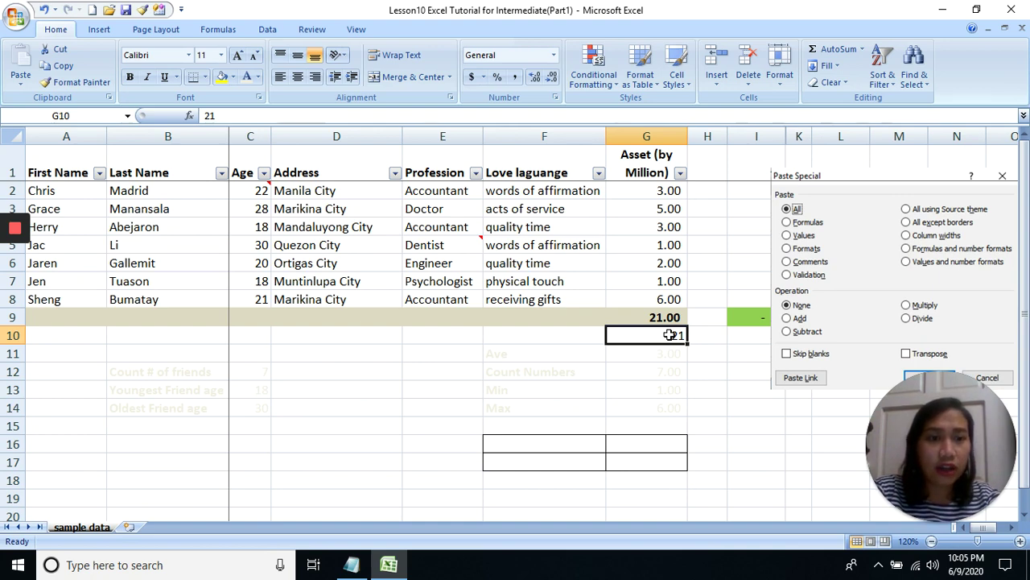
left_click(674, 317)
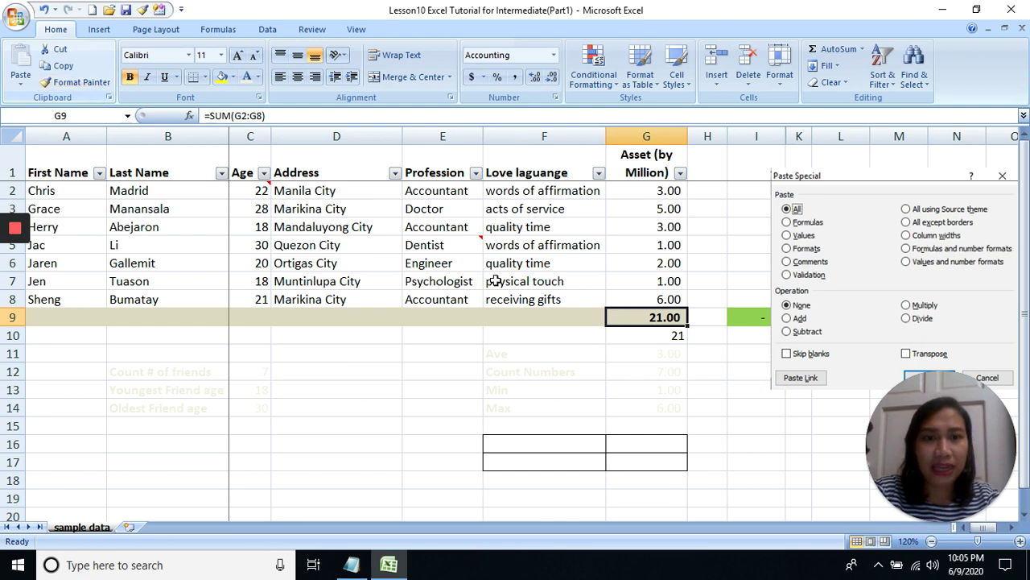
left_click(640, 347)
Copy the asset total in G9 and paste only its formats into F10 with Paste Special.
left_click(660, 322)
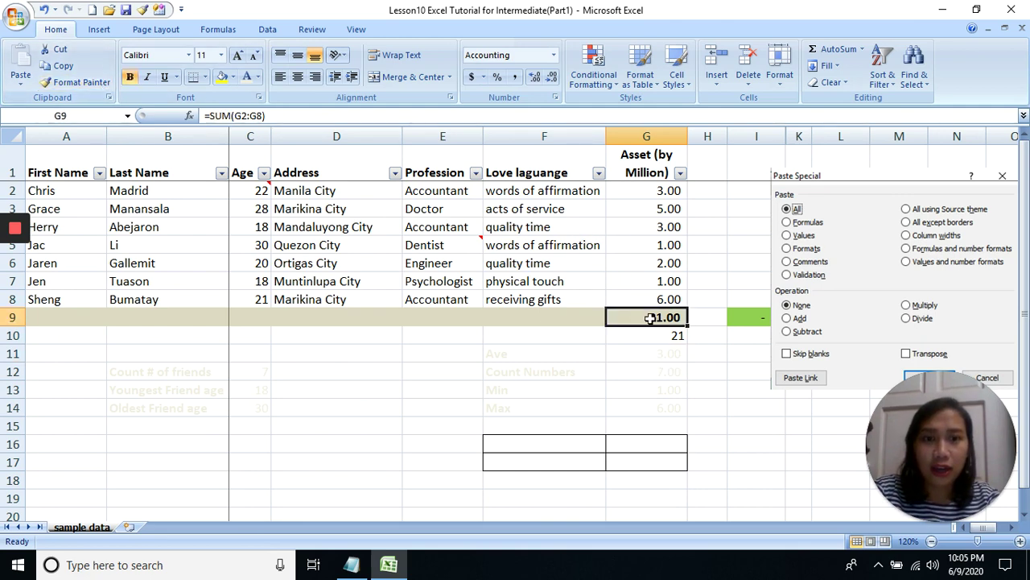
right_click(650, 317)
left_click(688, 103)
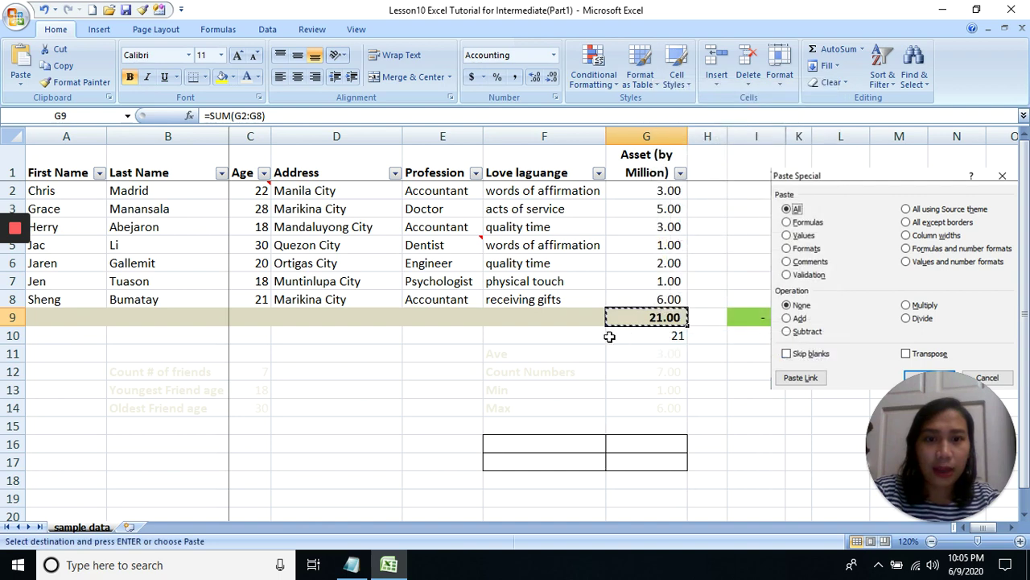
right_click(541, 335)
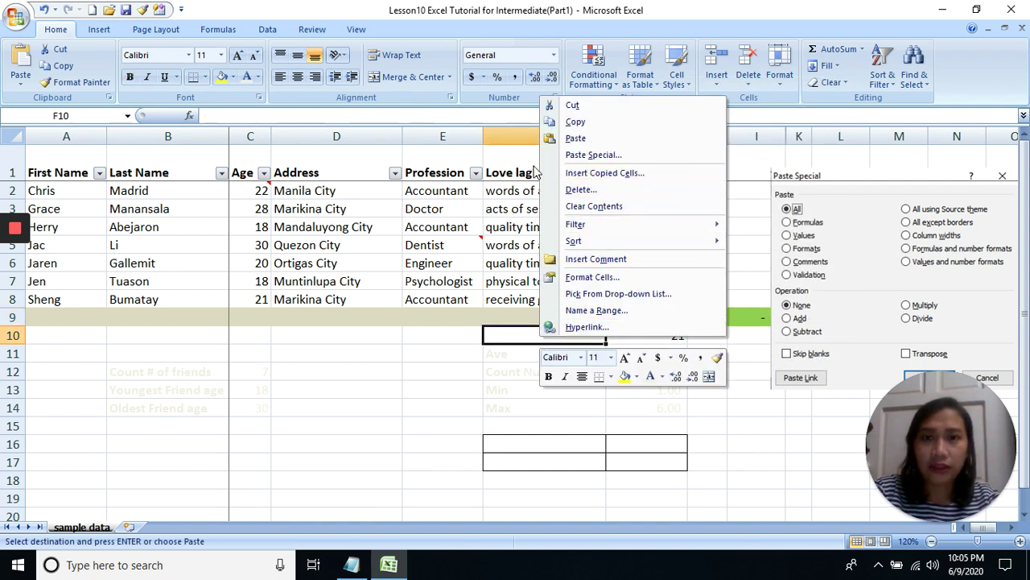
left_click(630, 156)
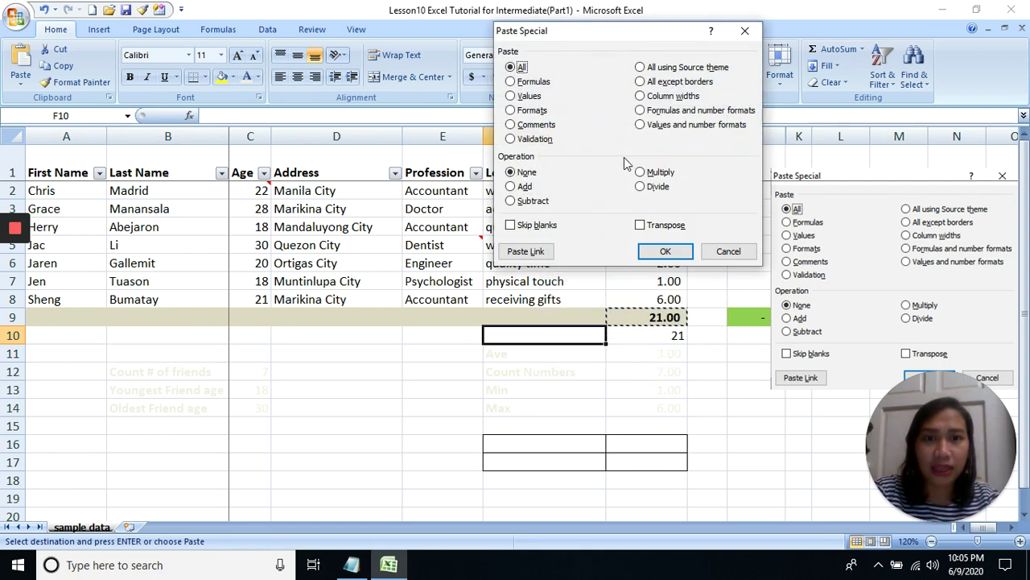
left_click(532, 111)
left_click(665, 251)
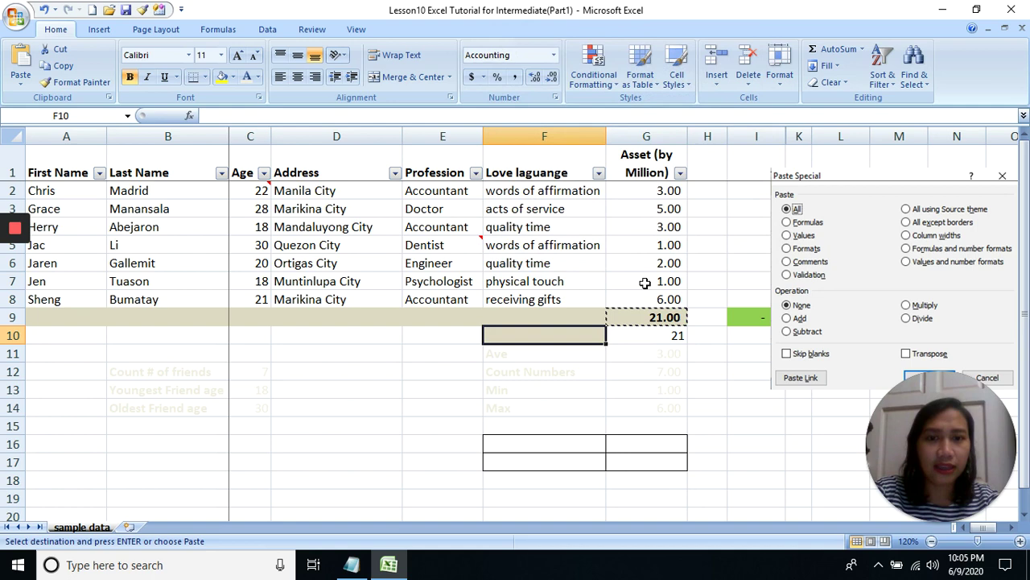
Enter 2 in the formatted cell F10 and reselect the cell to check the applied format.
type("2")
key("Return")
left_click(590, 336)
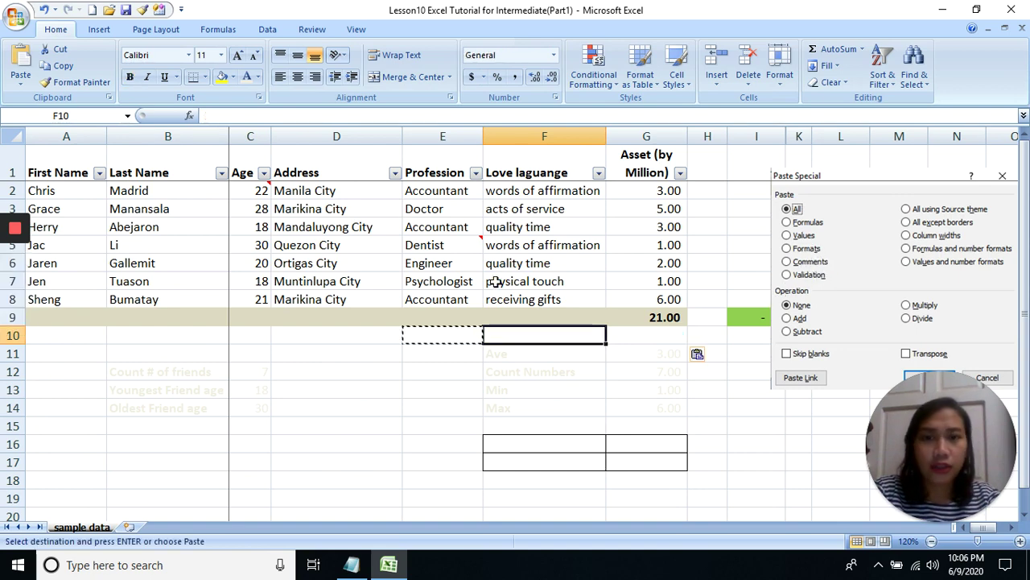
Copy the Dentist cell E5 and paste only its comment onto the asset total in G9 with Paste Special.
left_click(449, 245)
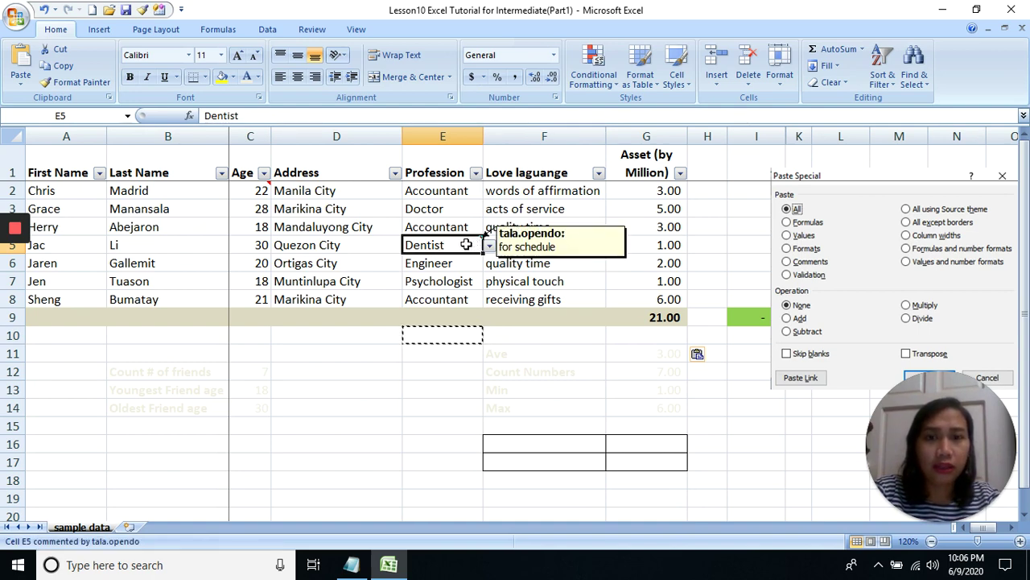
right_click(459, 247)
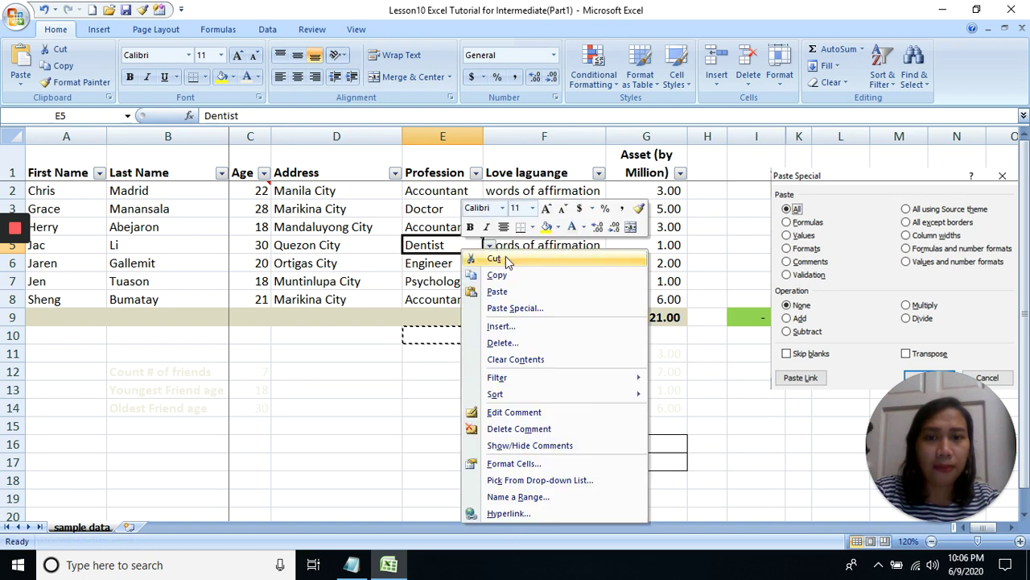
left_click(503, 274)
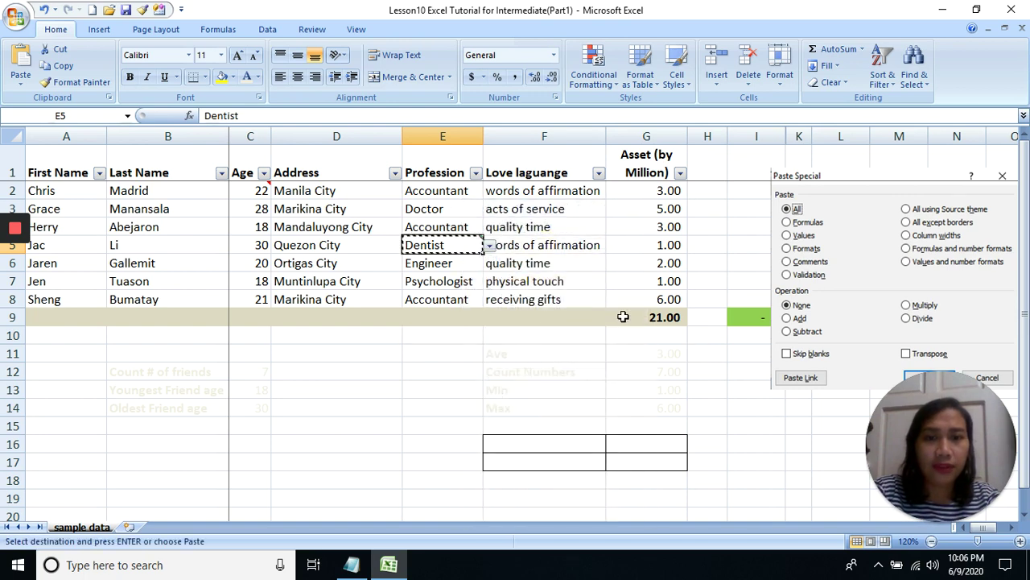
right_click(642, 317)
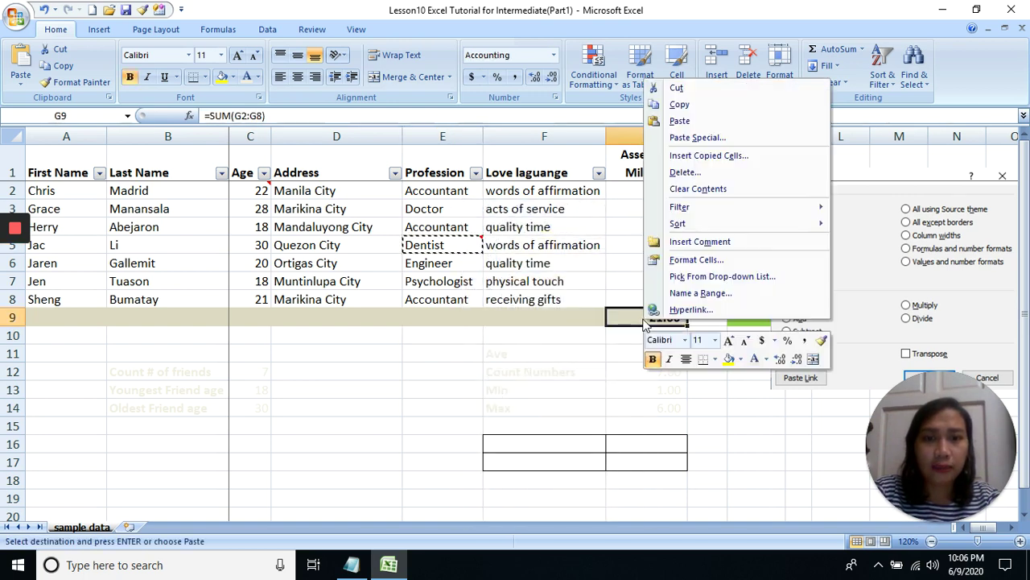
left_click(709, 137)
left_click(616, 108)
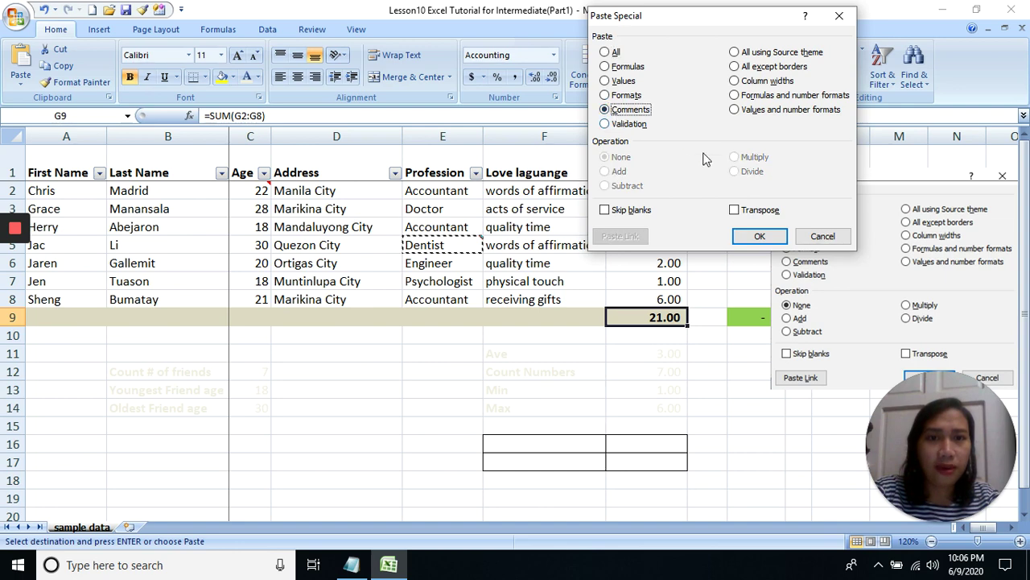
left_click(760, 236)
Compare the comment on E5 with the one pasted onto G9.
key("Down")
key("Down")
left_click(459, 244)
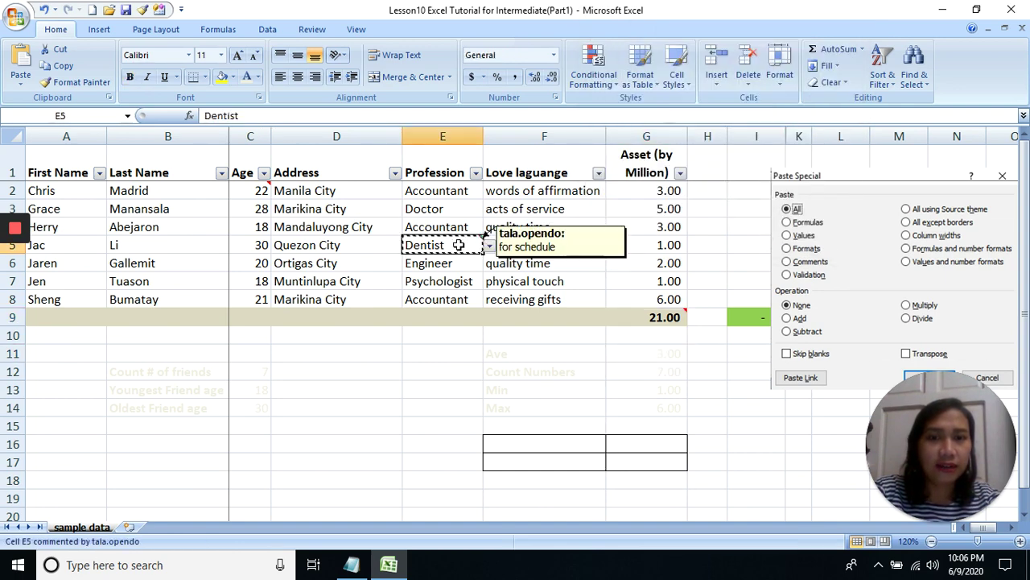
left_click(666, 317)
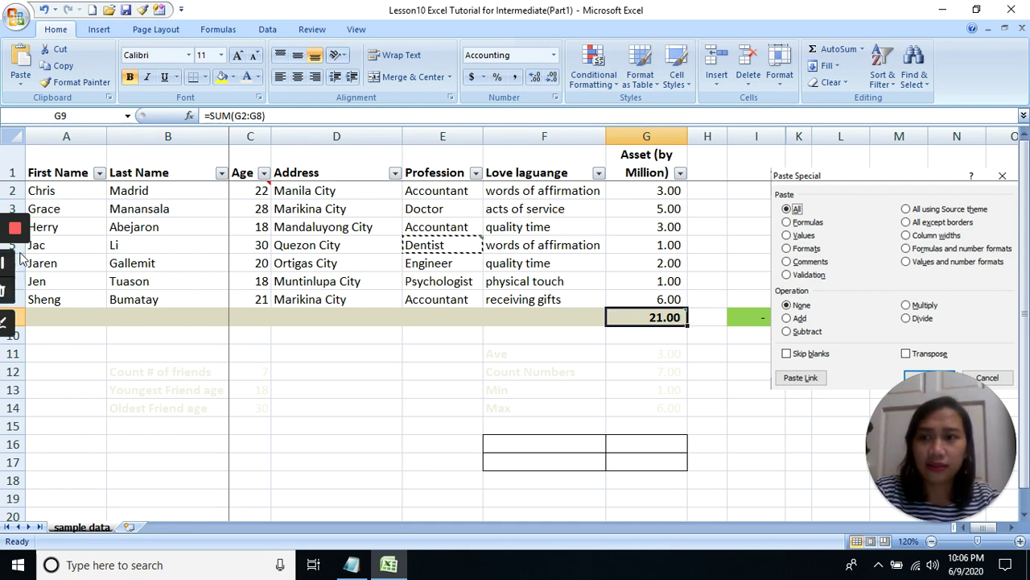
Undo the comment paste on G9 and select the empty cell F10.
left_click(675, 361)
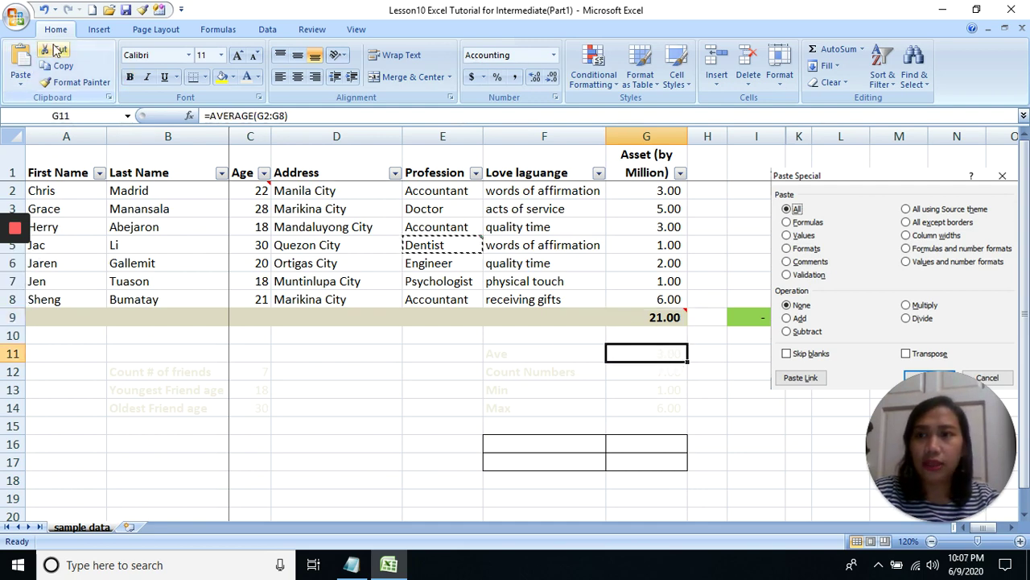
left_click(44, 11)
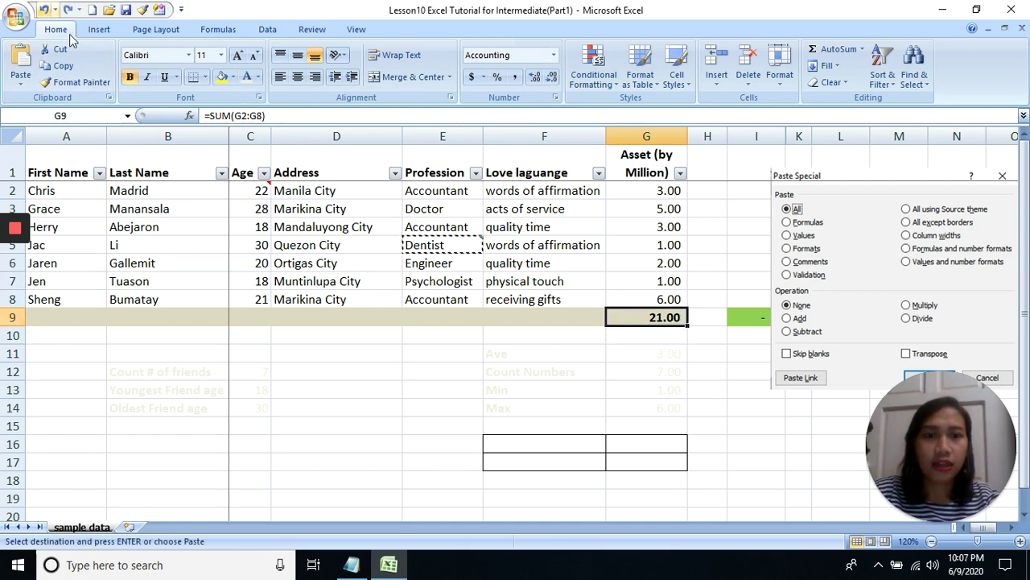
left_click(567, 338)
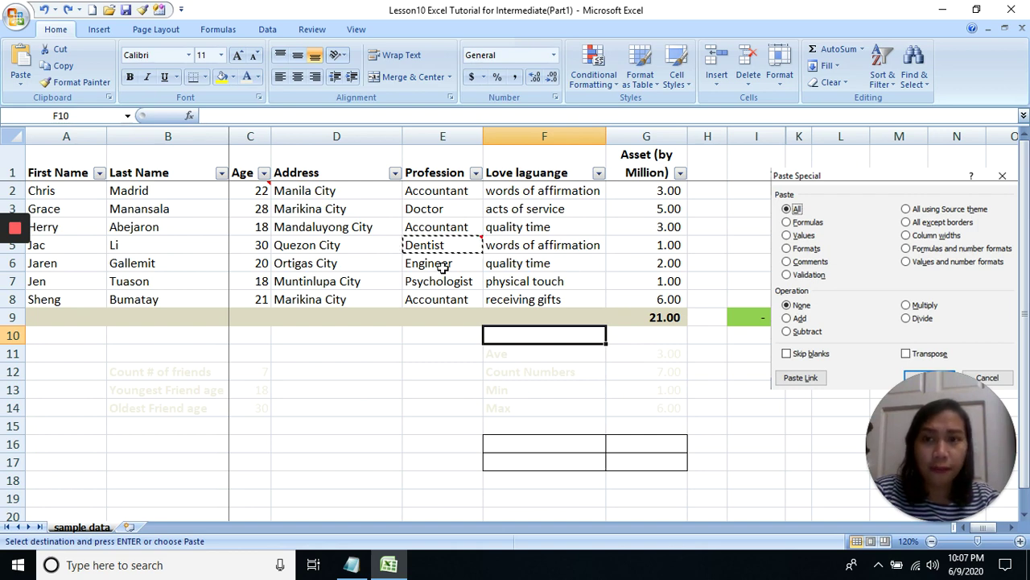
Copy the last names in B2:B8 and paste them transposed into row 11, starting at B11.
left_click_drag(137, 198, 133, 299)
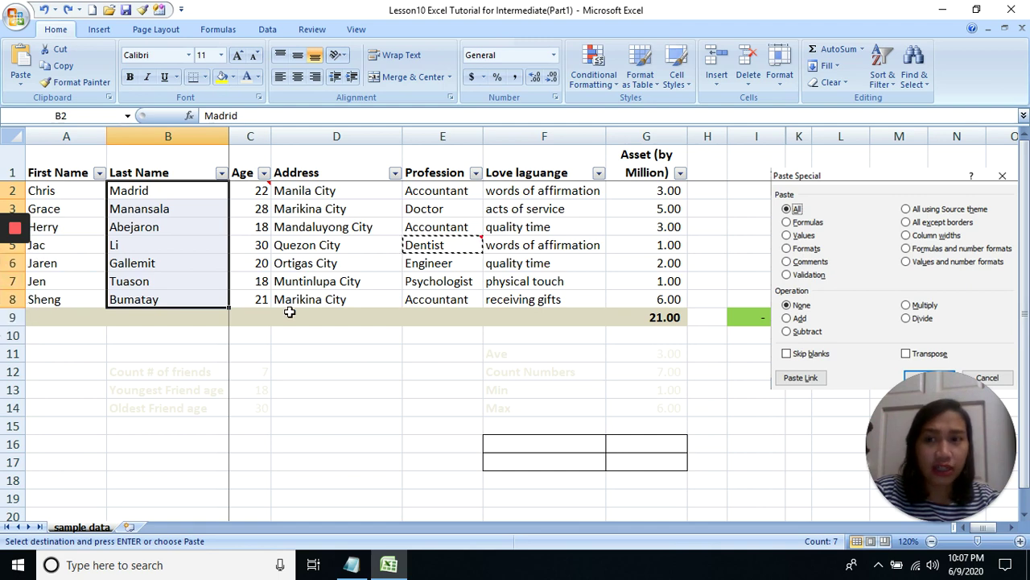
left_click(165, 192)
left_click_drag(166, 190, 170, 295)
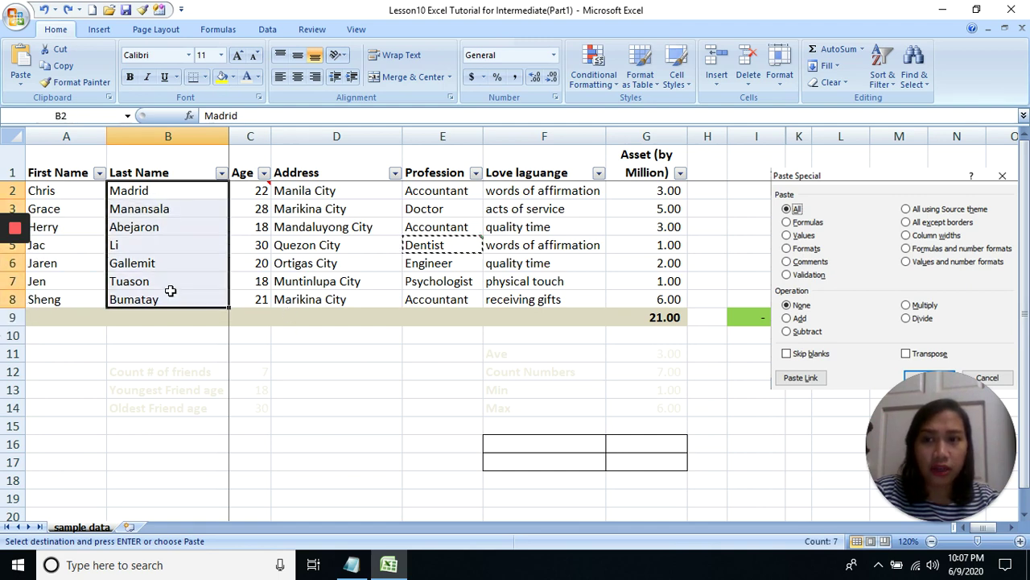
right_click(170, 288)
left_click(236, 319)
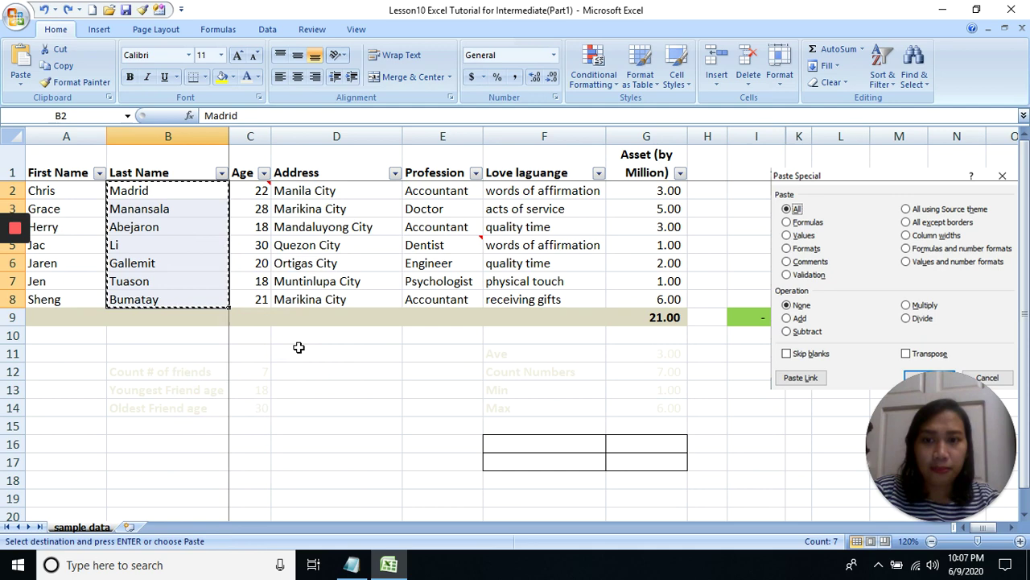
right_click(161, 351)
left_click(245, 173)
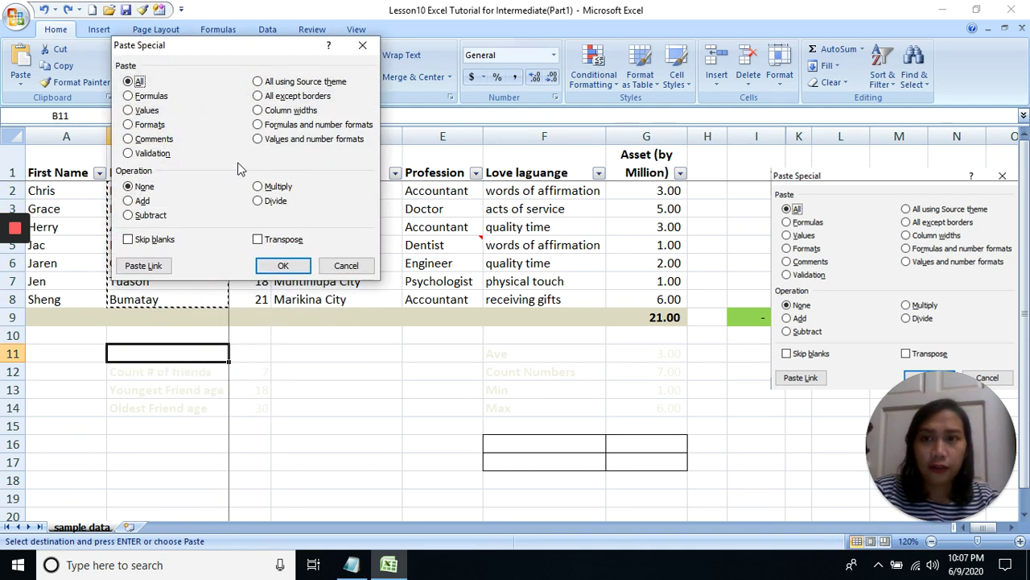
left_click(285, 241)
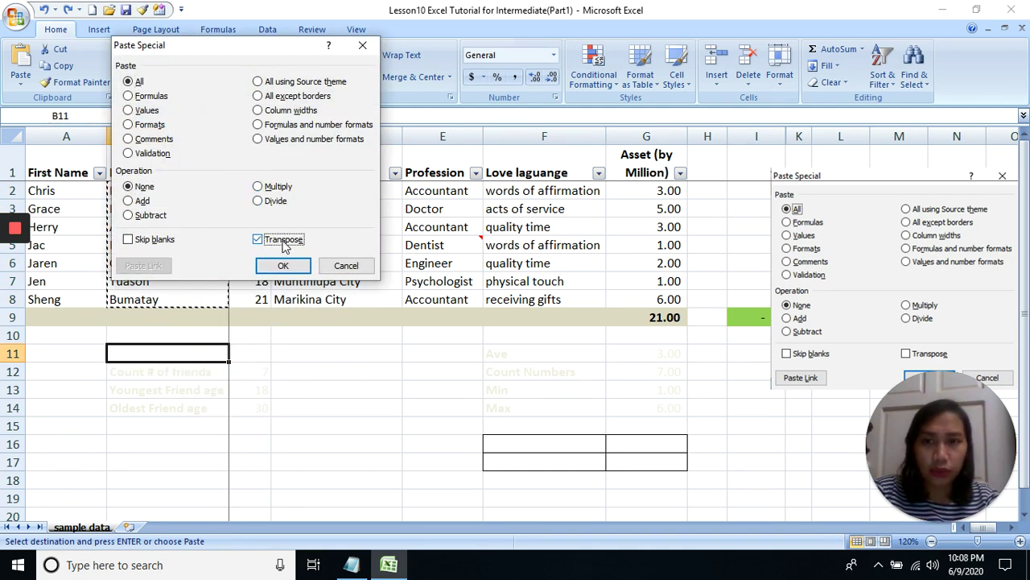
left_click(282, 266)
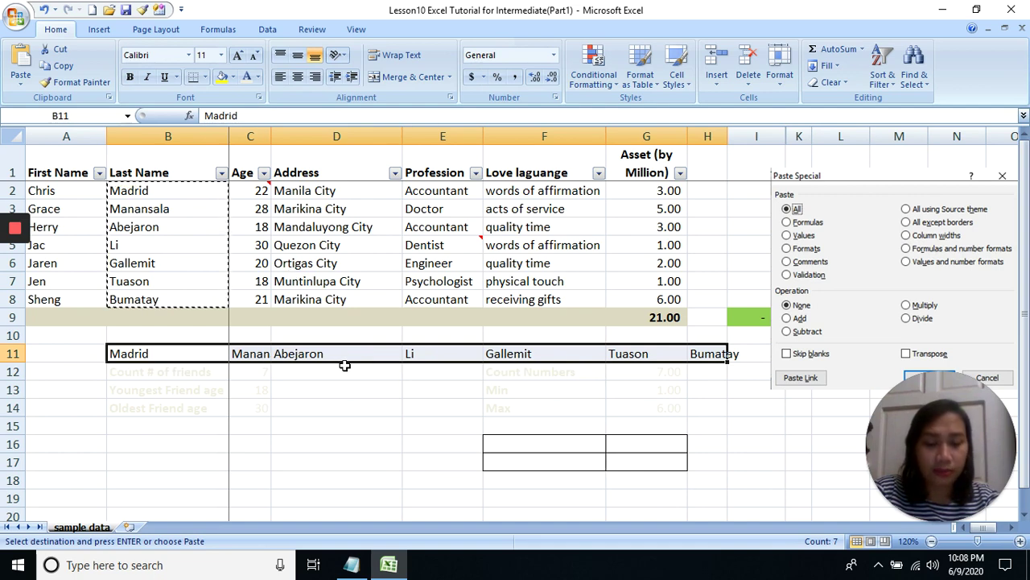
Compare the original last name column with the transposed row, and undo the transposed paste.
left_click_drag(138, 185, 145, 299)
left_click_drag(128, 353, 701, 354)
key("ctrl+z")
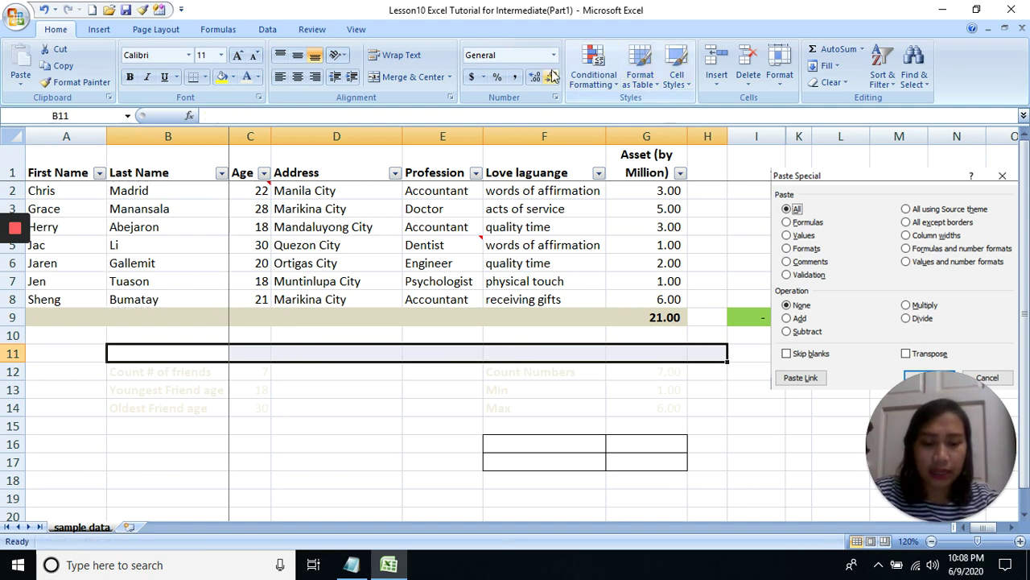
Copy the column headers in A1:F1 and paste them transposed down column A, starting at A10.
left_click_drag(72, 171, 556, 165)
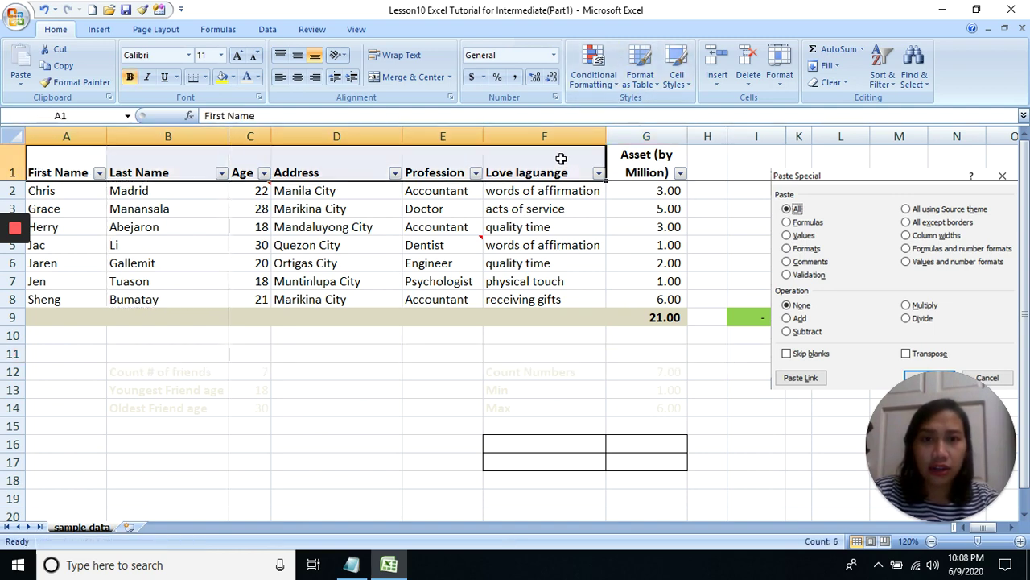
right_click(564, 163)
left_click(598, 186)
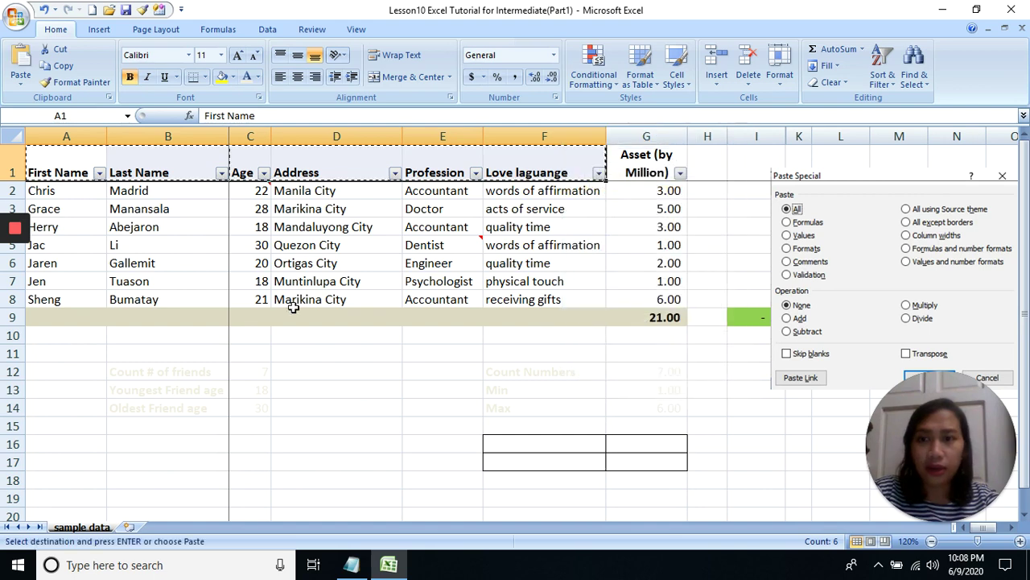
right_click(97, 337)
left_click(178, 157)
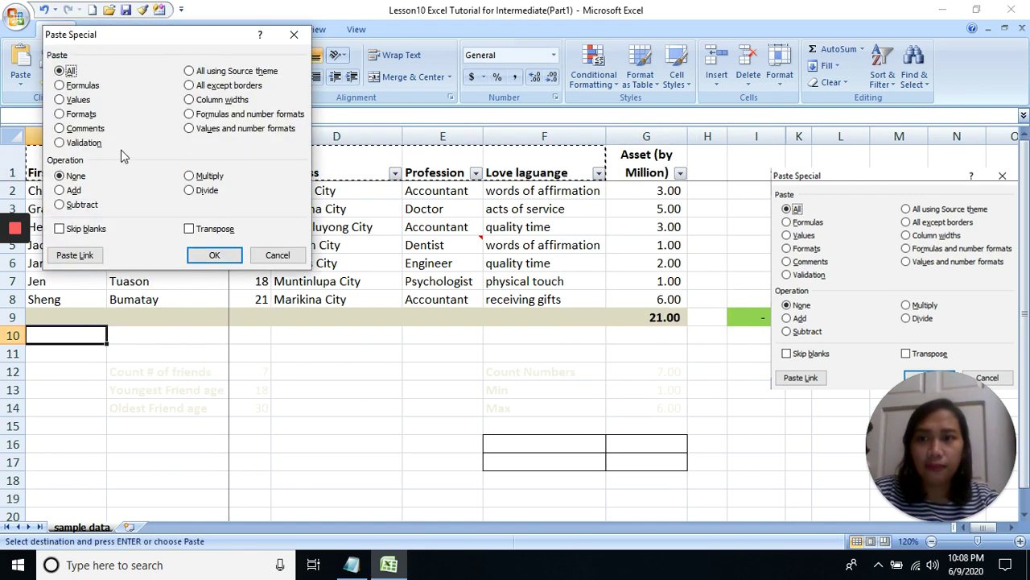
left_click(208, 230)
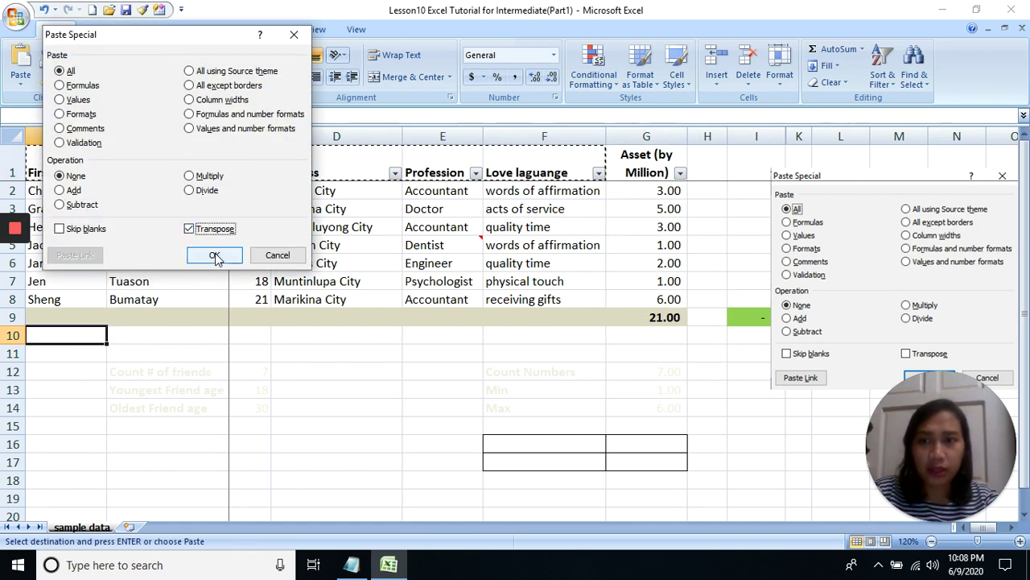
left_click(214, 254)
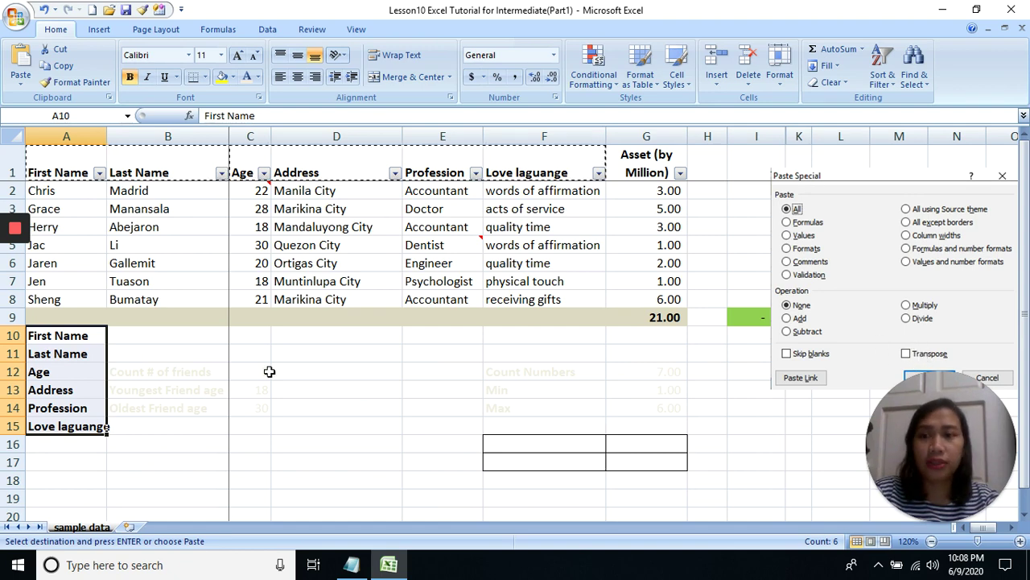
left_click(16, 275)
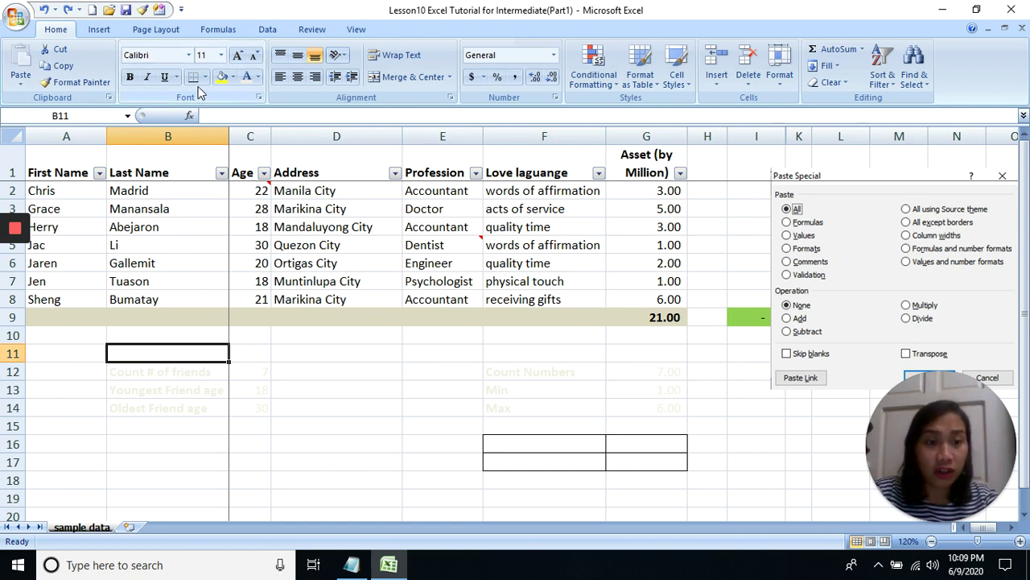
Set the font of address cell D4 to Algerian and of D5:D7 to Arial Rounded MT Bold.
left_click(284, 227)
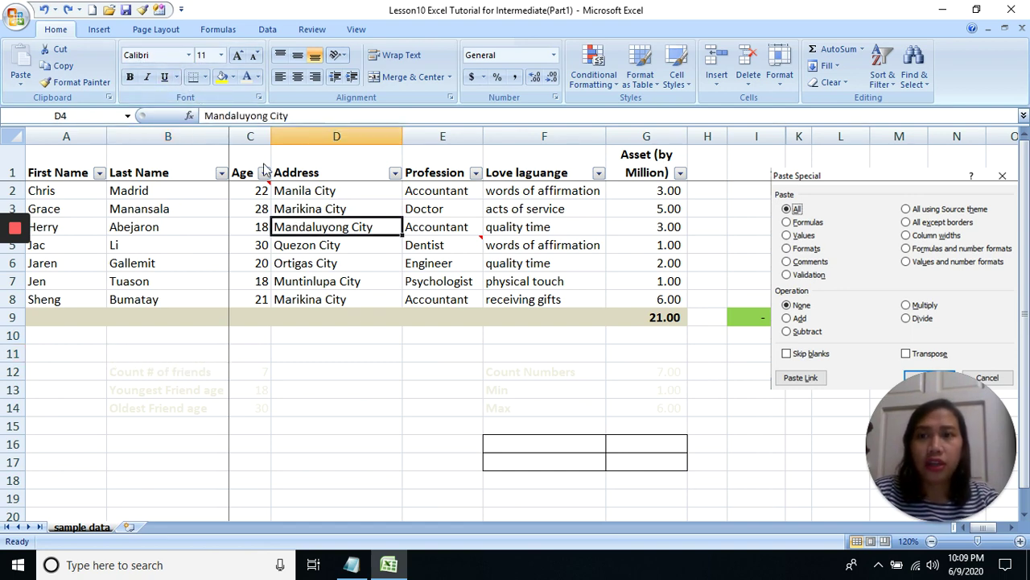
left_click(188, 55)
left_click(174, 194)
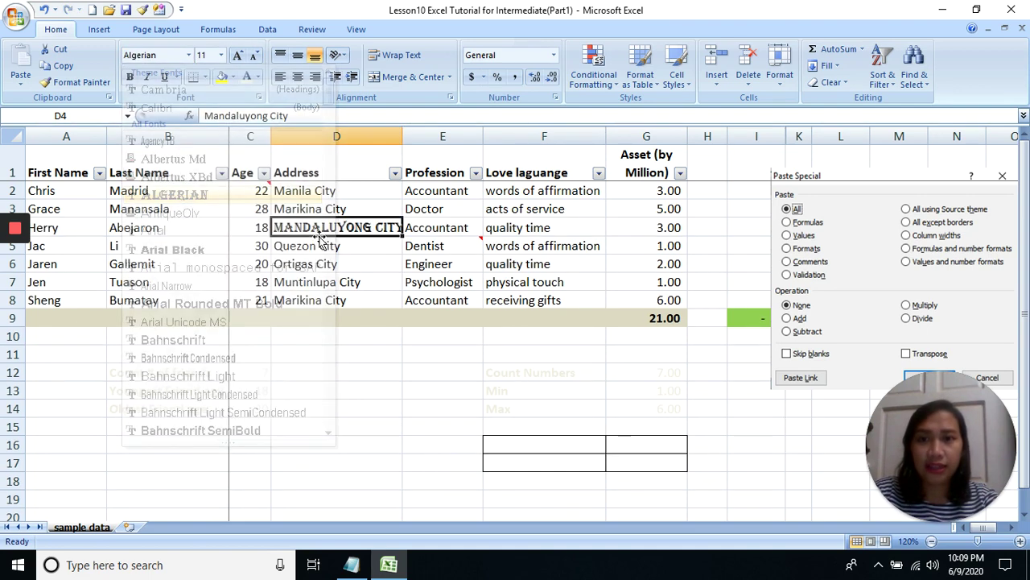
left_click_drag(322, 245, 338, 282)
left_click(189, 55)
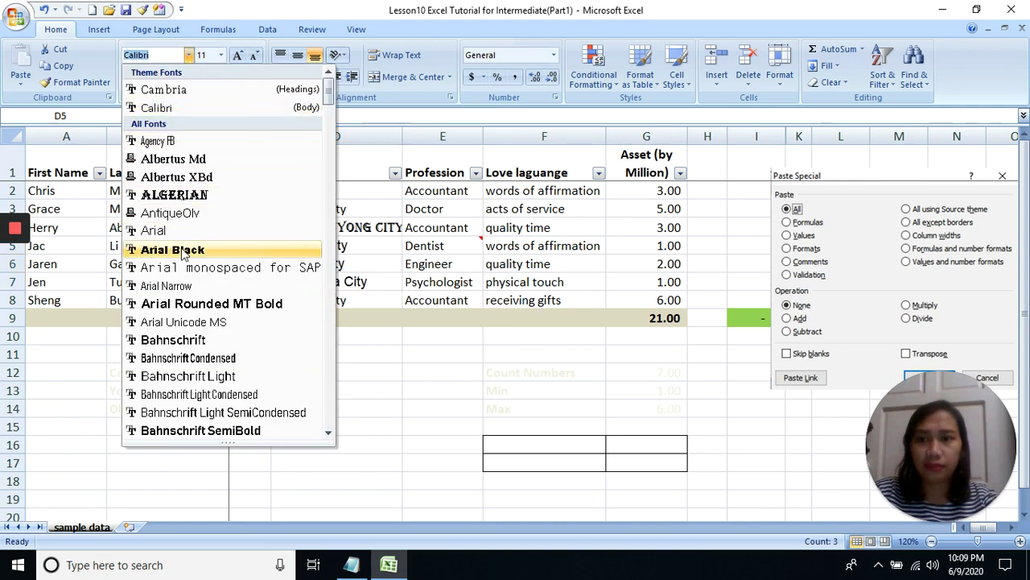
left_click(201, 299)
left_click(331, 272)
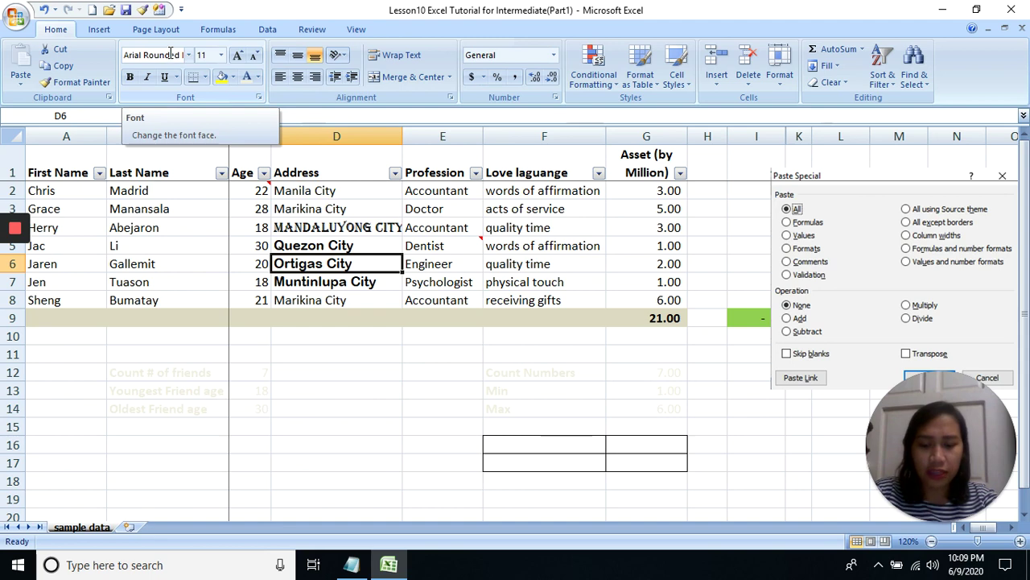
Set the font size of the addresses in D4:D7 to 20.
left_click_drag(290, 228, 322, 282)
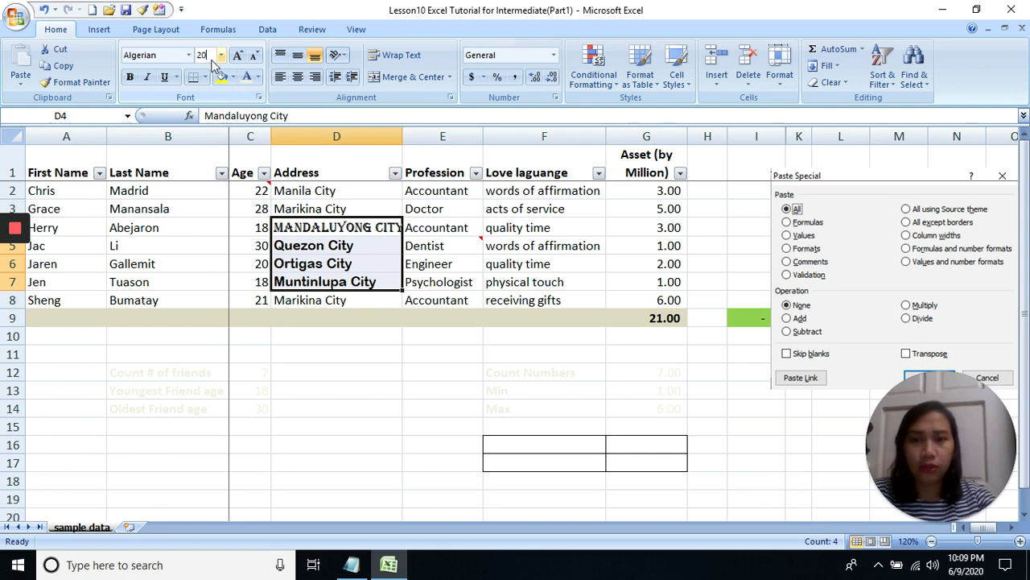
left_click(213, 62)
type("20")
key("Return")
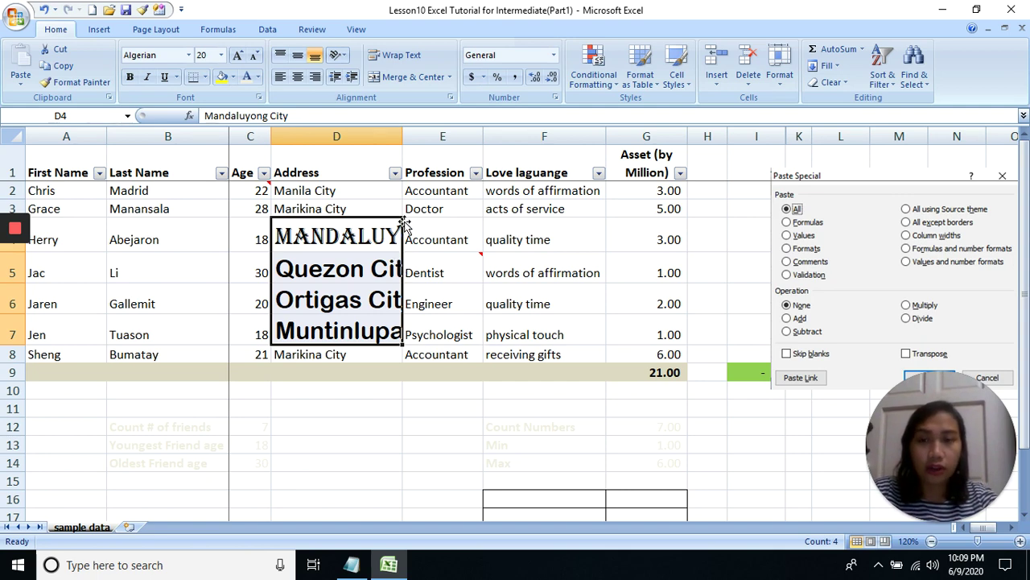
Increase the font size of the names in A3:B7 in increments up to 24.
left_click(338, 238)
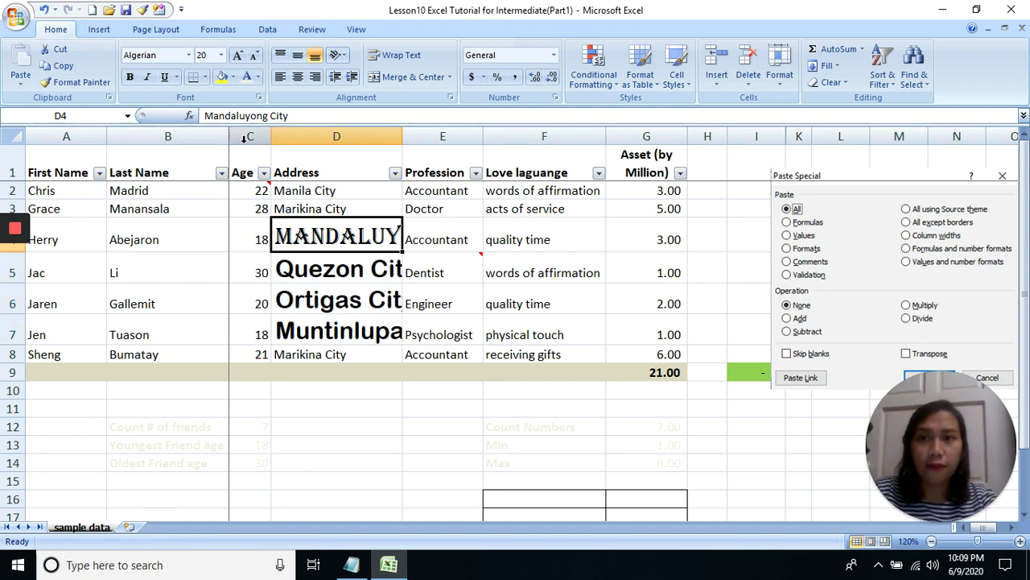
left_click_drag(86, 207, 145, 326)
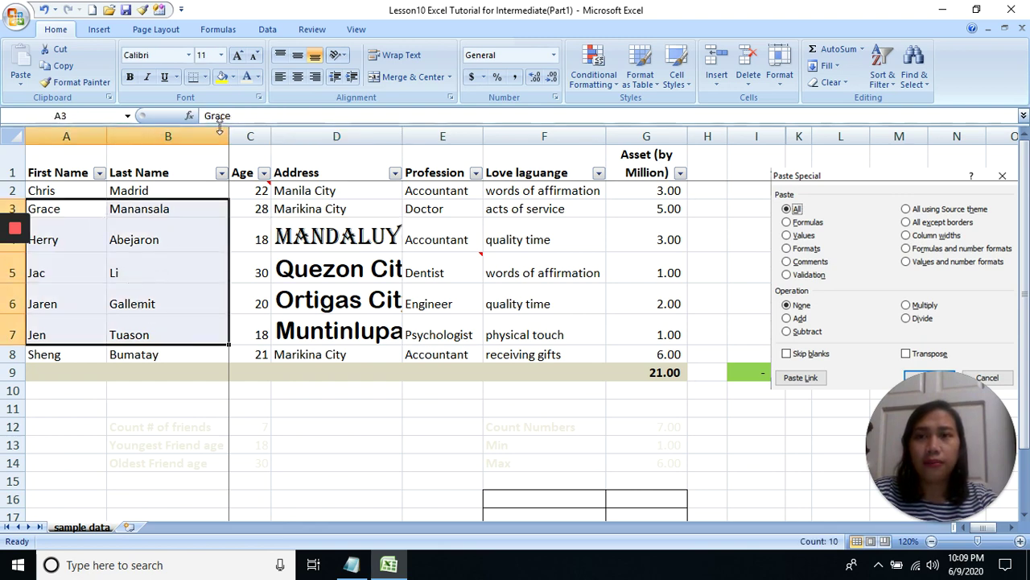
left_click(238, 56)
left_click(238, 56)
left_click(239, 56)
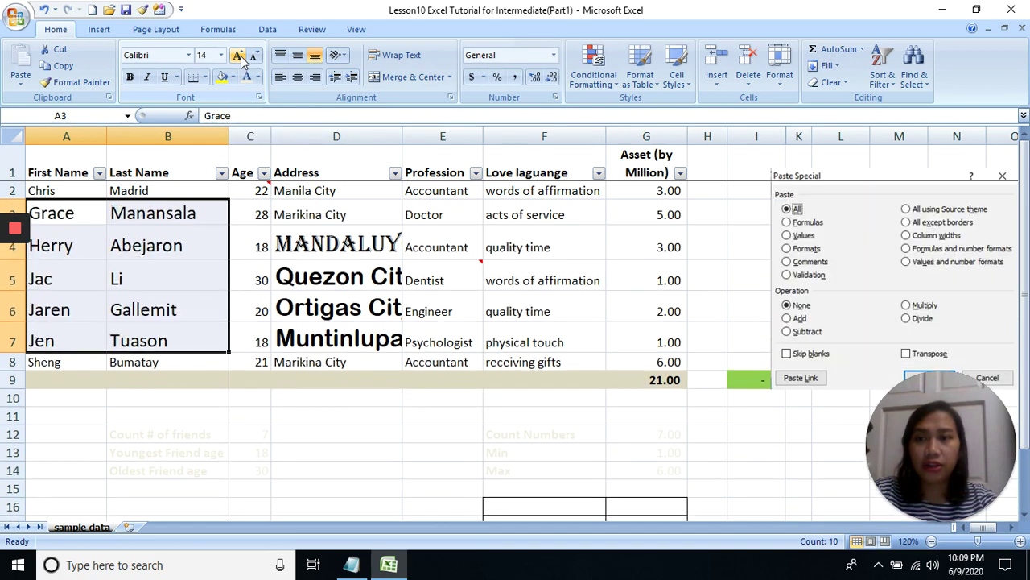
left_click(238, 55)
left_click(239, 56)
left_click(238, 55)
left_click(239, 55)
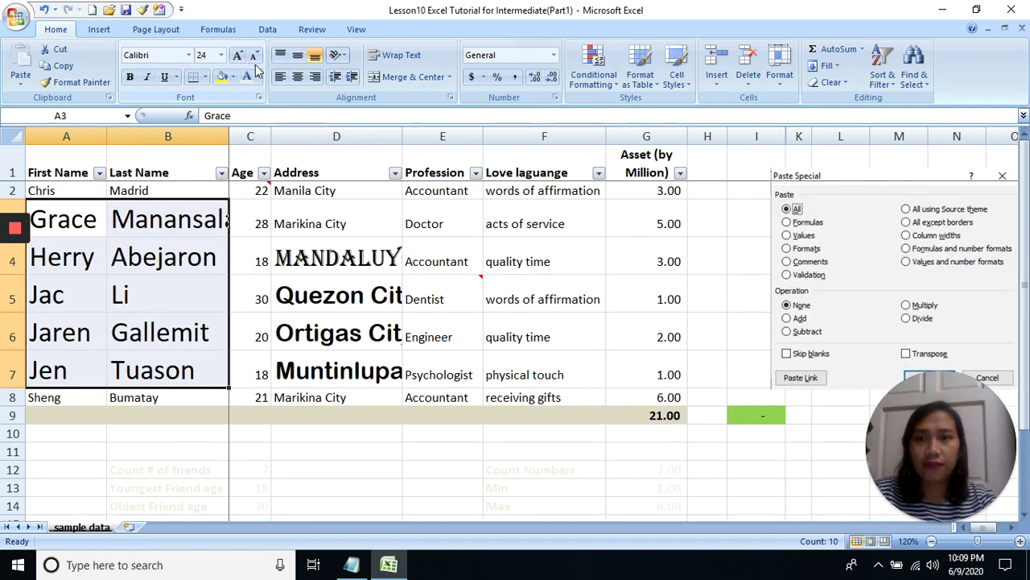
Decrease the font size of the names in A3:B7 in increments down to 11.
left_click(254, 57)
left_click(254, 56)
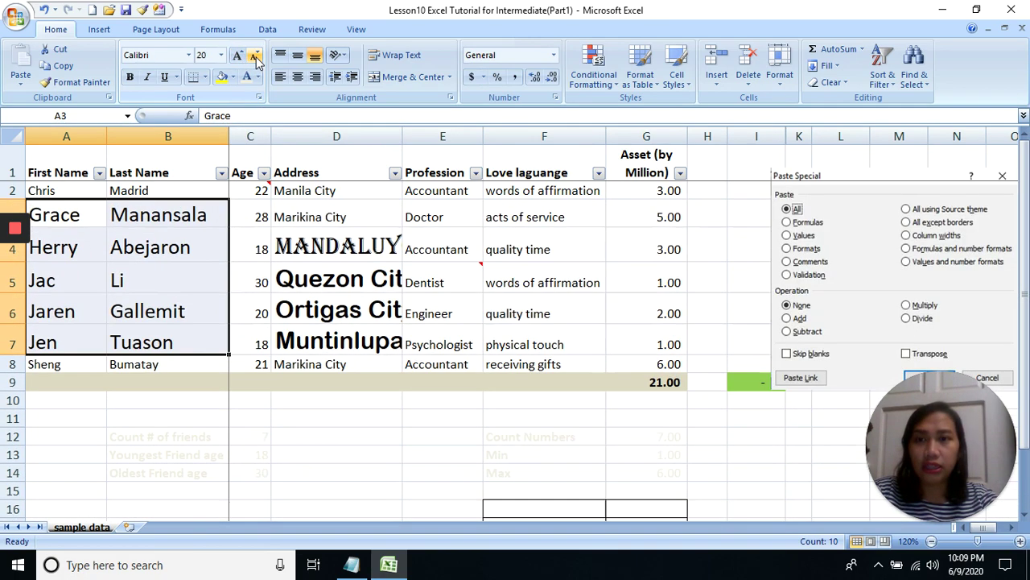
left_click(254, 57)
left_click(255, 56)
left_click(254, 56)
left_click(255, 56)
left_click(255, 56)
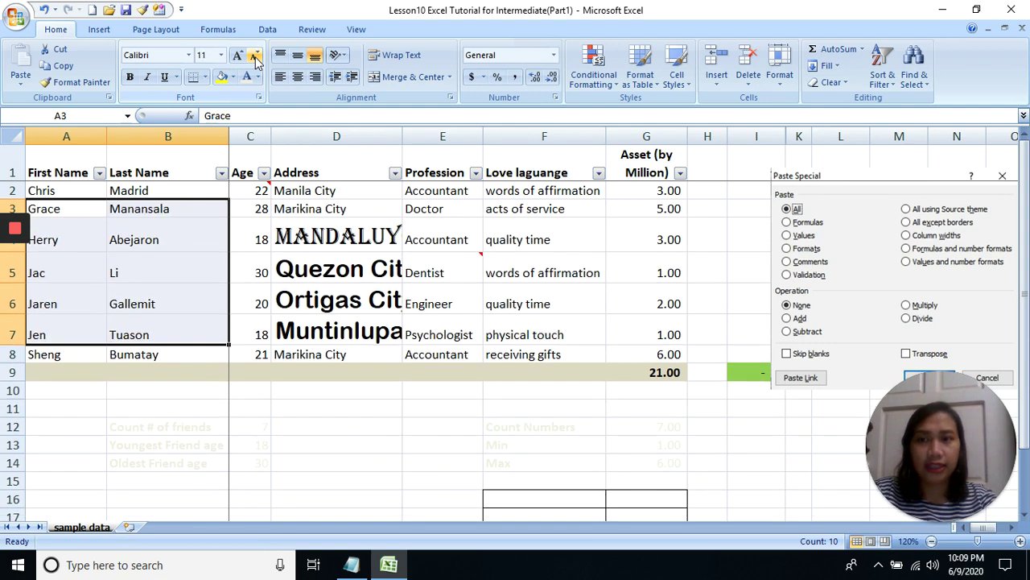
left_click(191, 223)
left_click(194, 209)
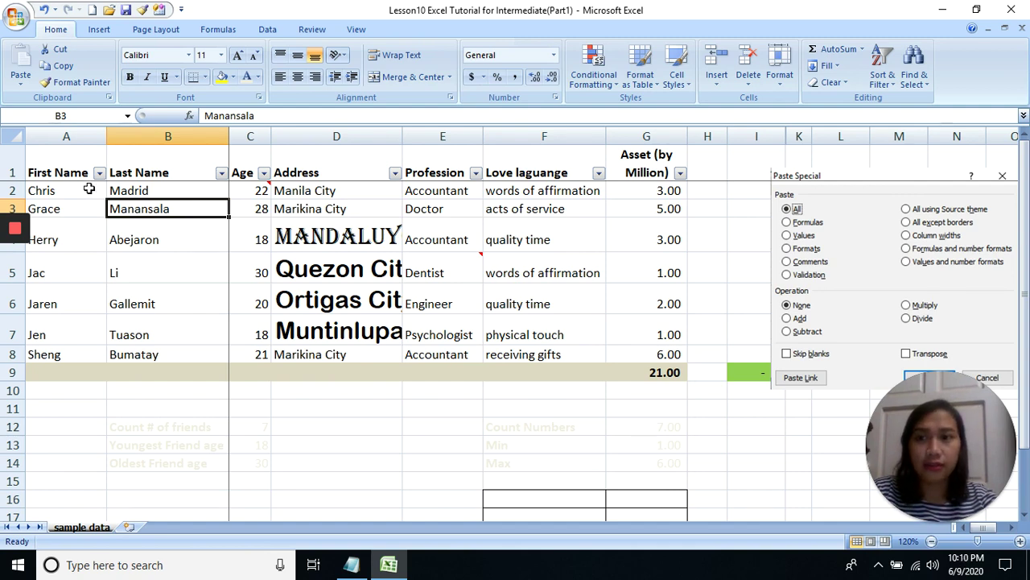
Copy the formatting of A2:E2 onto A3:E7 with Format Painter.
left_click_drag(89, 190, 419, 194)
left_click(79, 83)
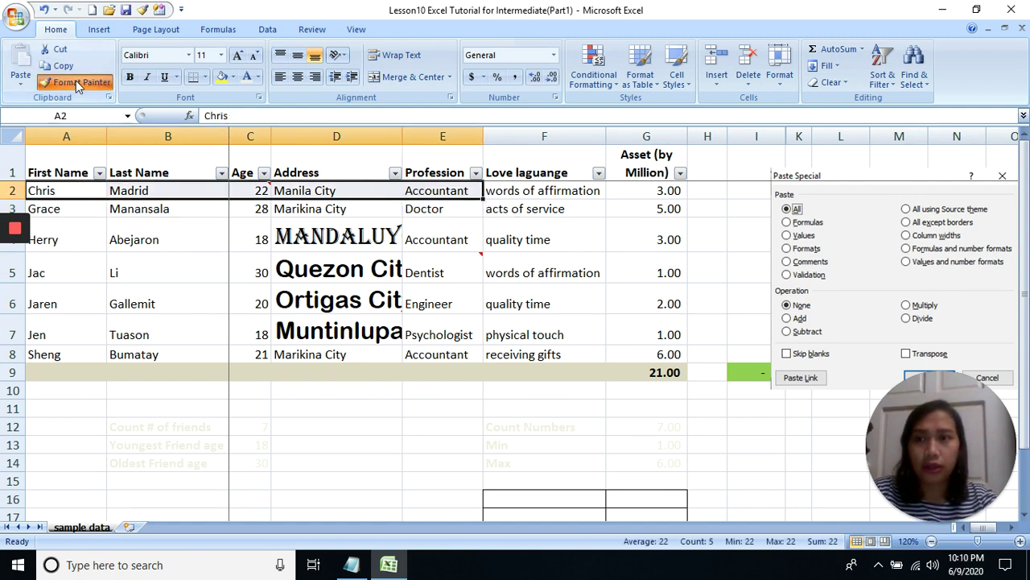
left_click_drag(48, 211, 441, 344)
left_click(419, 263)
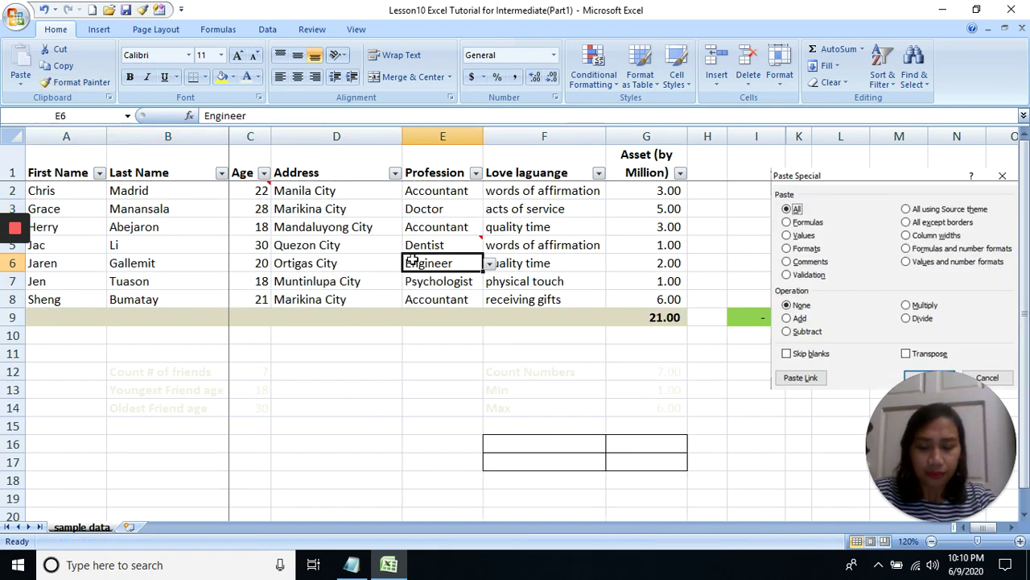
left_click(283, 244)
left_click(290, 208)
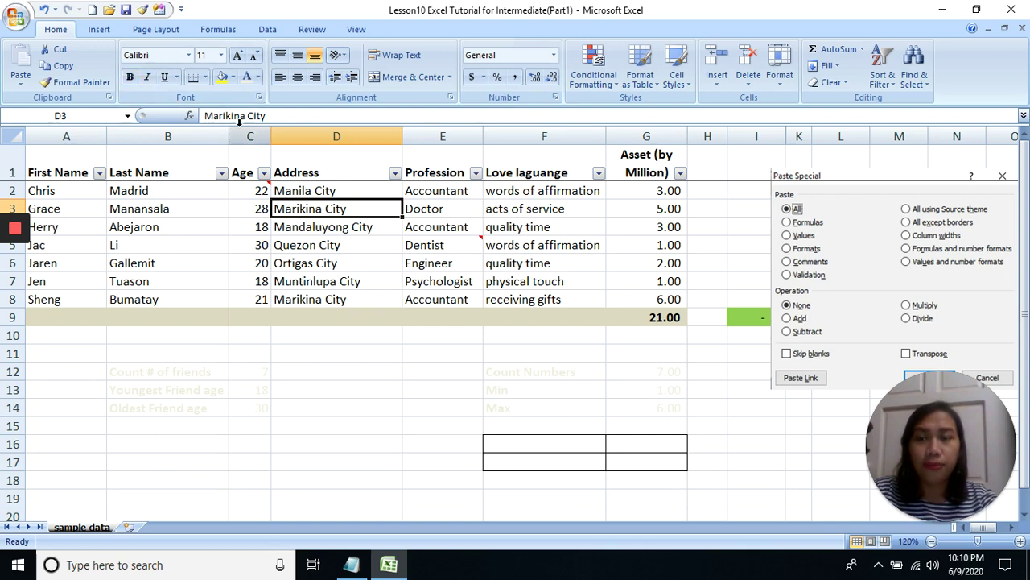
Try bold on the addresses, and make D3:D7 italic with a double underline.
mouse_move(15, 263)
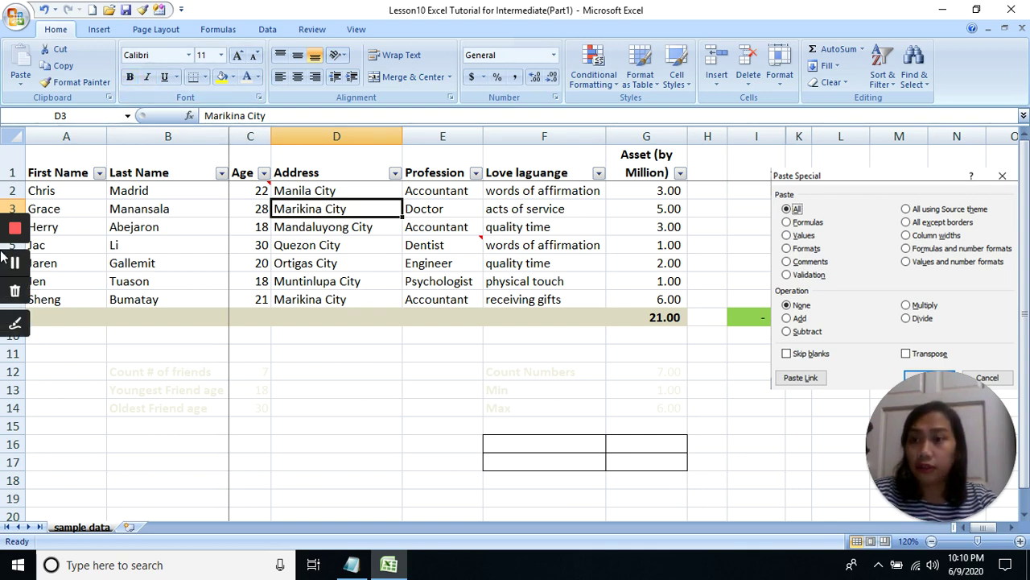
key("ctrl+b")
left_click_drag(299, 209, 300, 281)
left_click(131, 77)
left_click(148, 79)
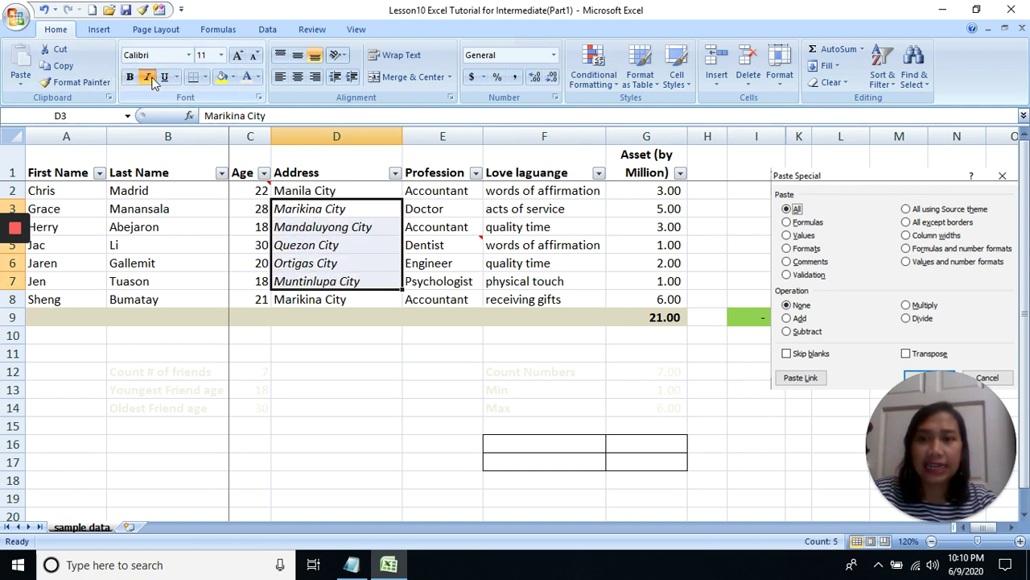
left_click(165, 78)
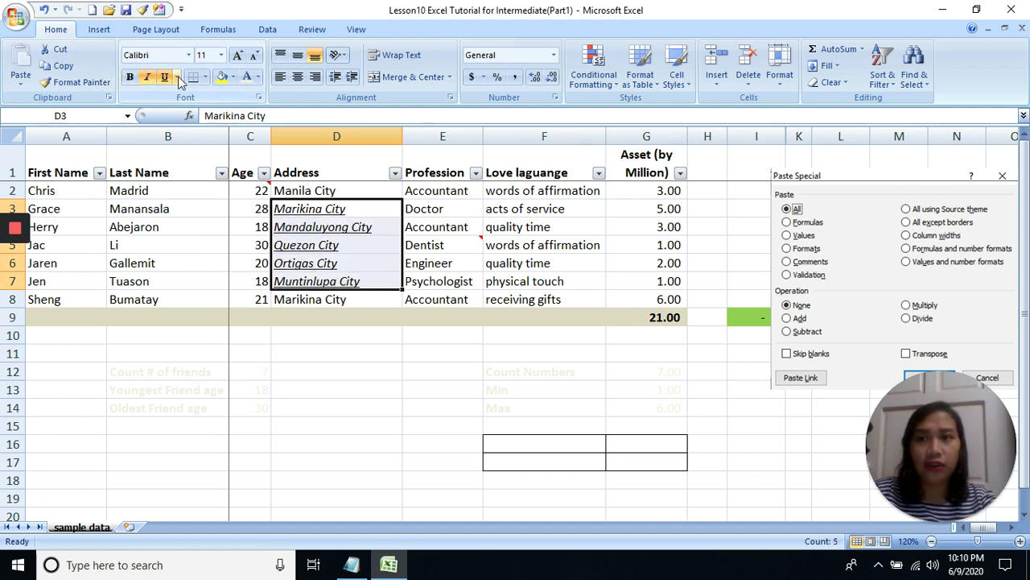
left_click(178, 78)
left_click(217, 112)
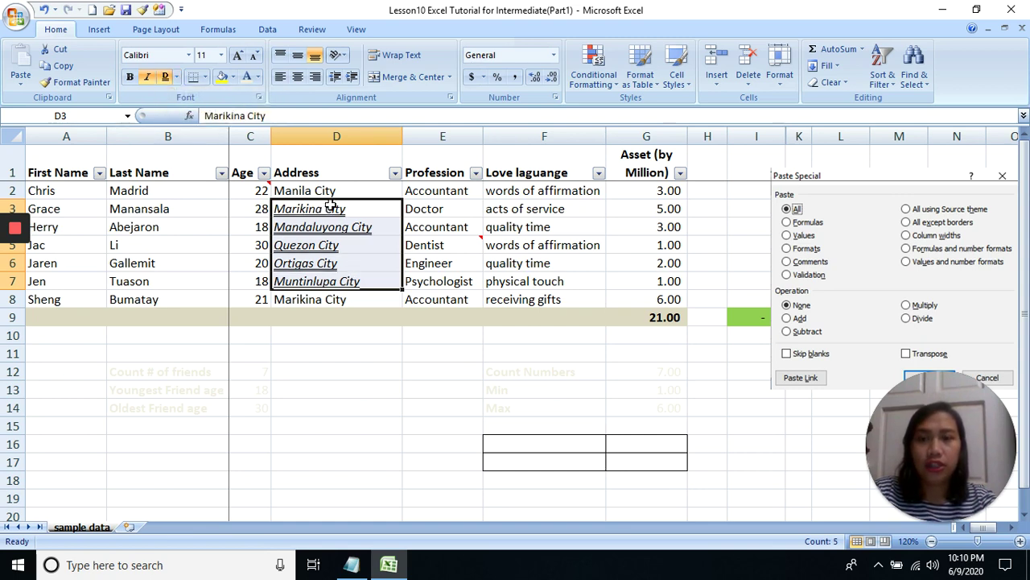
left_click(339, 285)
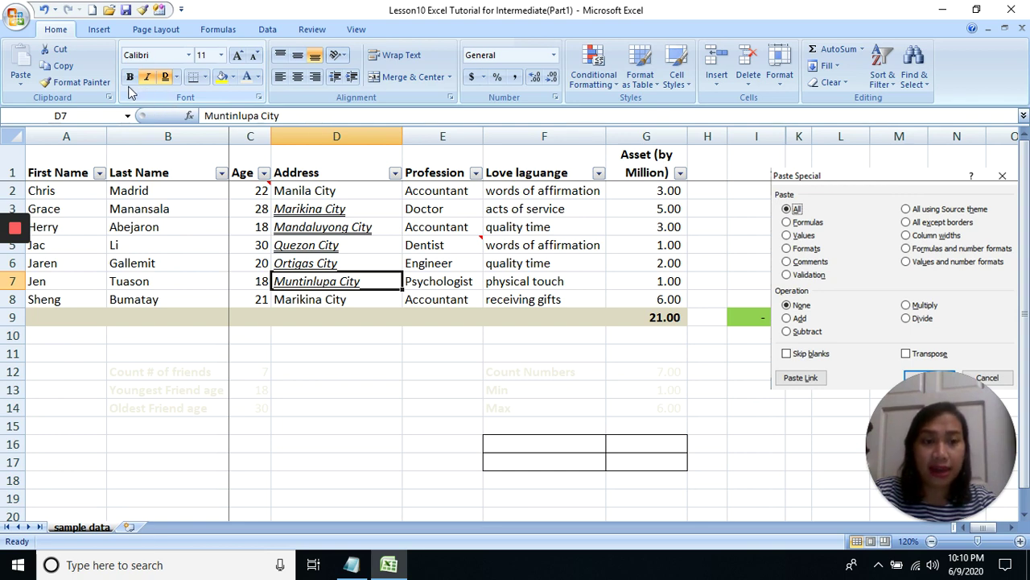
left_click(316, 204)
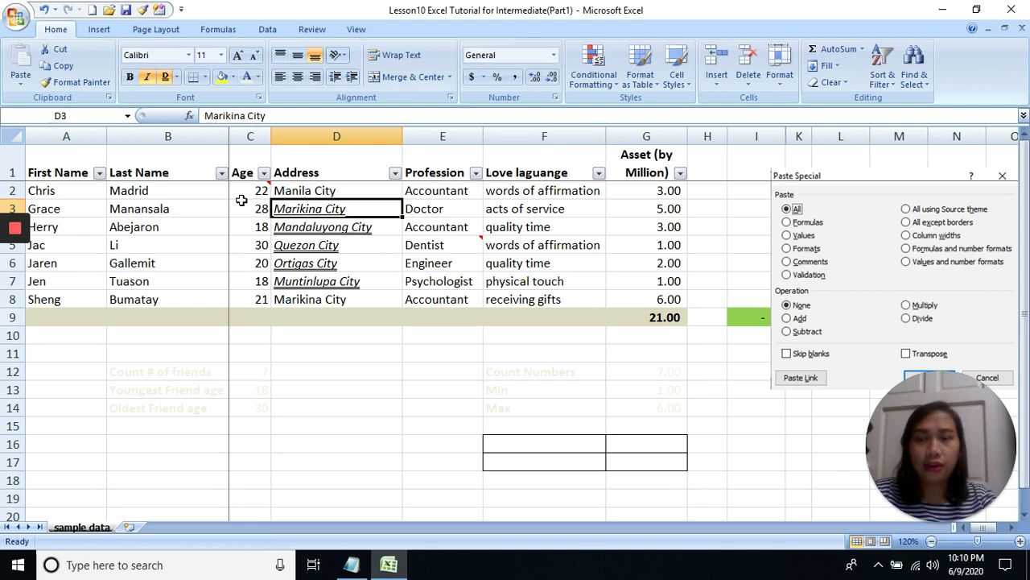
Apply all borders to the cells in B3:D6.
left_click_drag(179, 213, 337, 262)
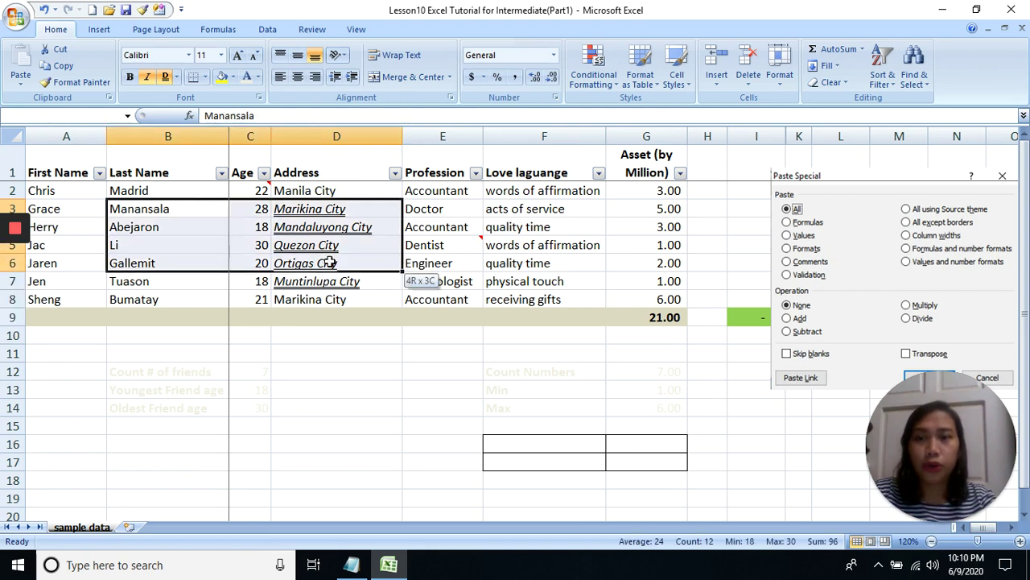
left_click(205, 77)
left_click(241, 230)
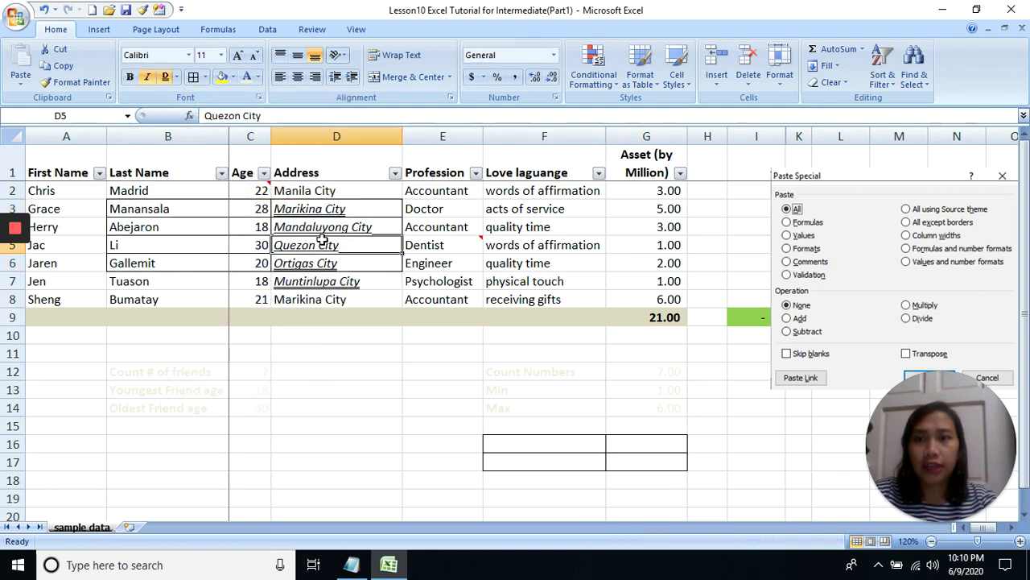
Fill the last names in B3:B5 with yellow and cells D4:E7 with light red.
left_click_drag(166, 207, 178, 236)
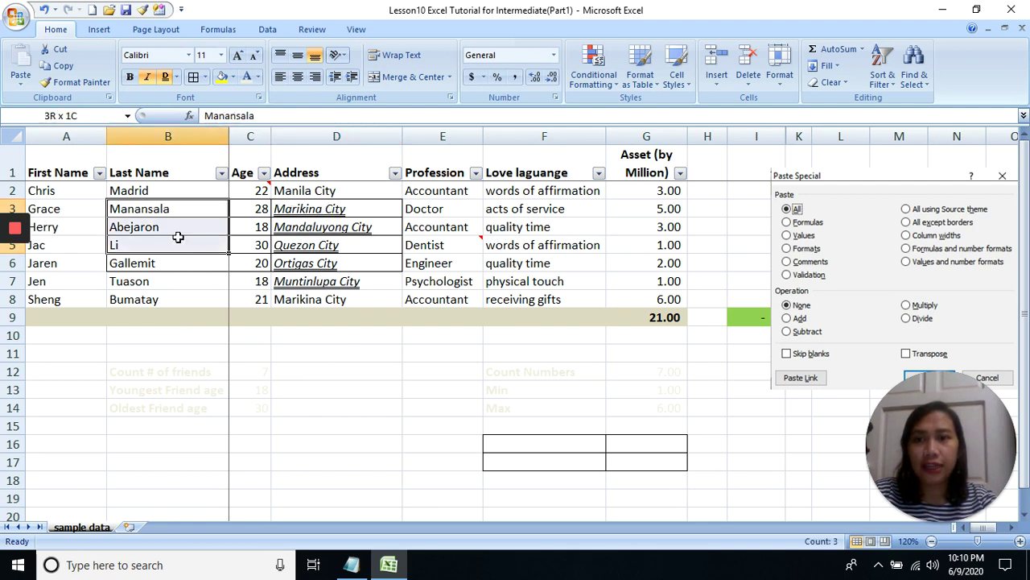
left_click(221, 76)
left_click_drag(460, 220, 370, 281)
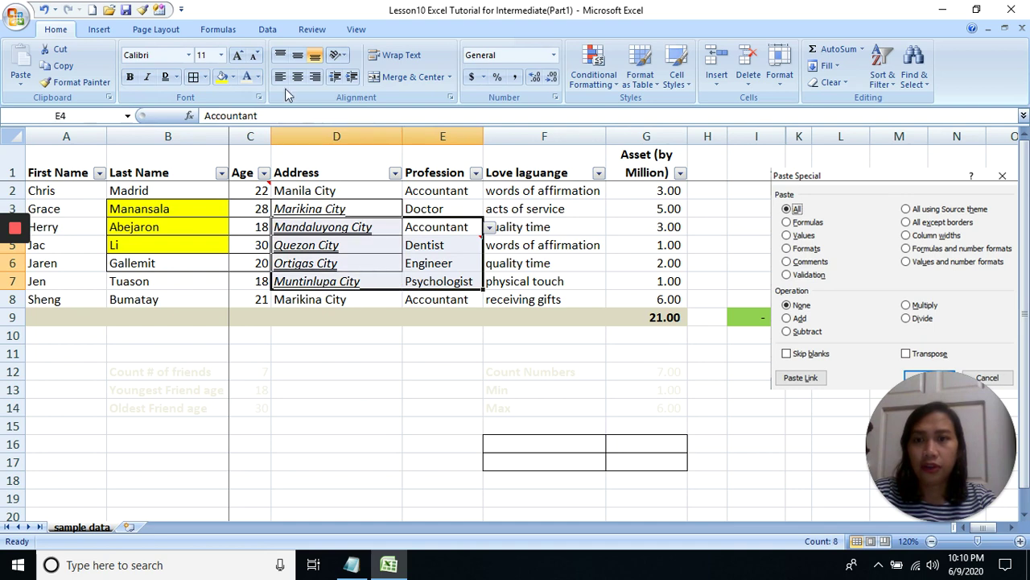
left_click(232, 77)
left_click(287, 133)
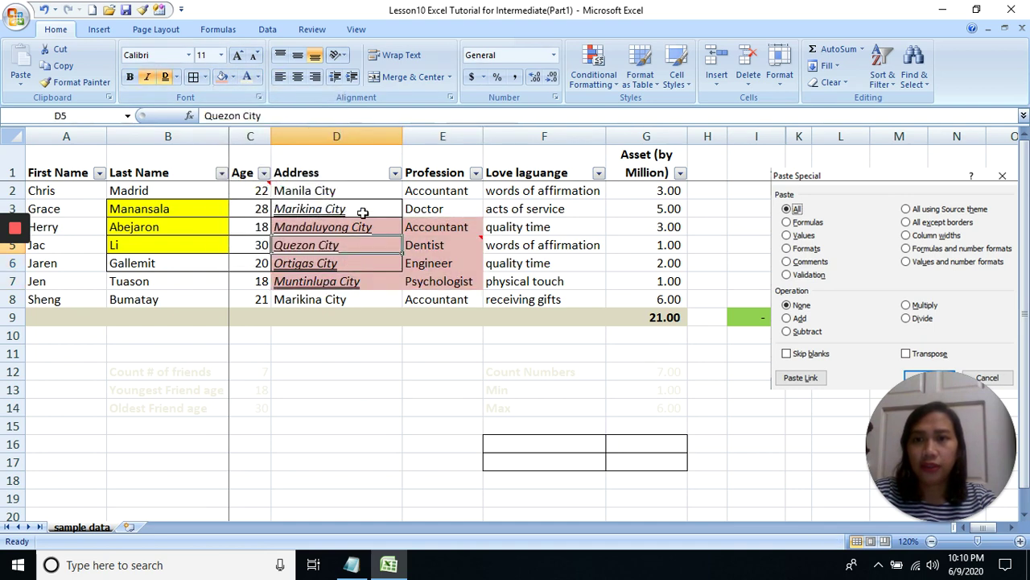
left_click(336, 195)
Set the font color of C2:E6 to light blue and of the names in A3:B7 to red.
left_click_drag(262, 193, 414, 262)
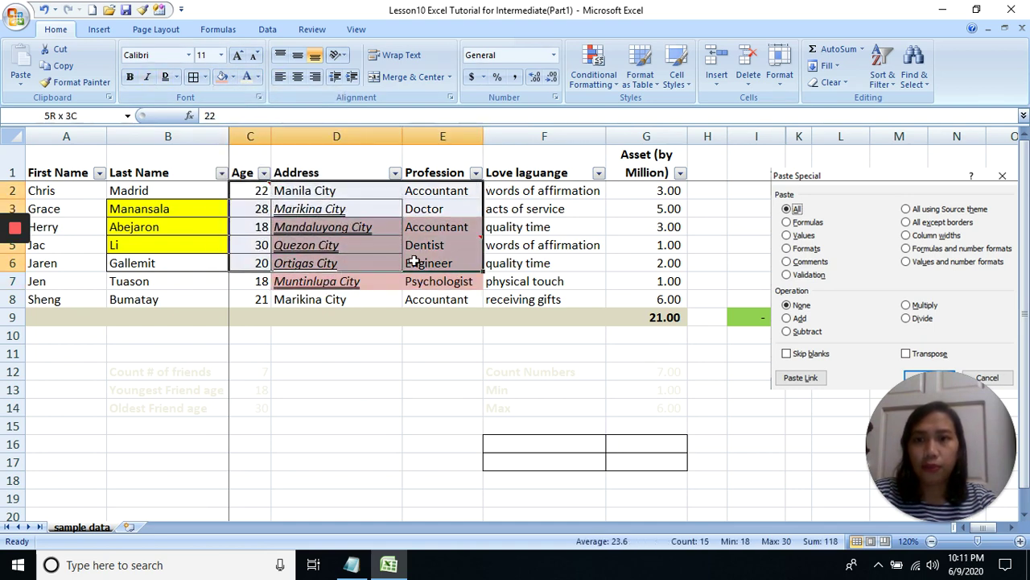
left_click(258, 77)
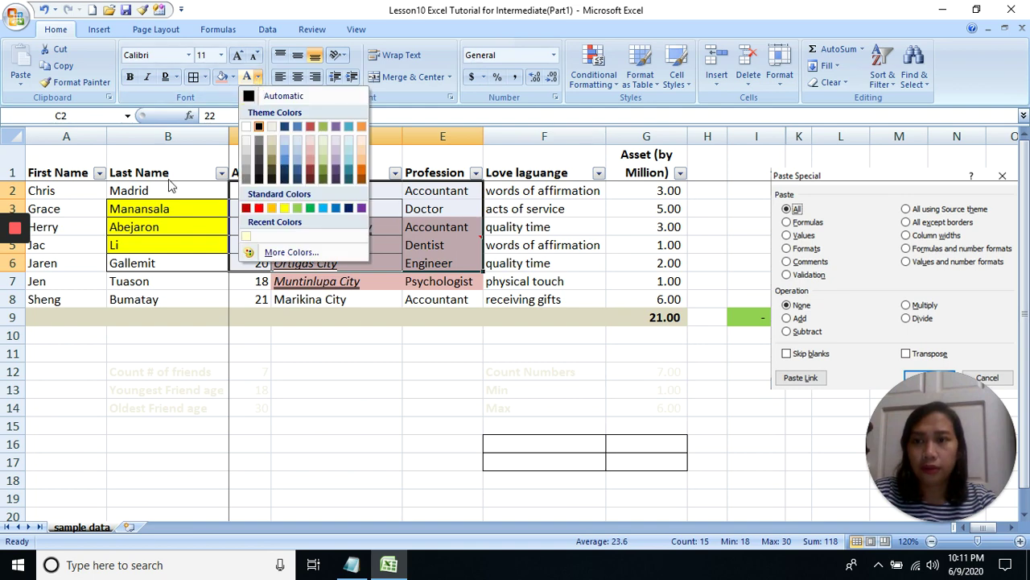
left_click(45, 241)
left_click(256, 76)
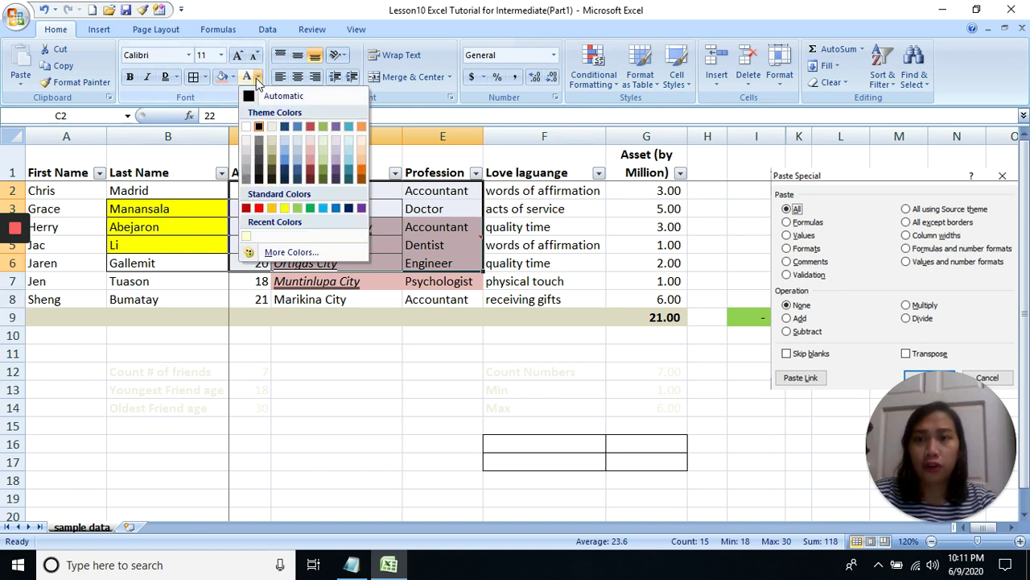
left_click(323, 208)
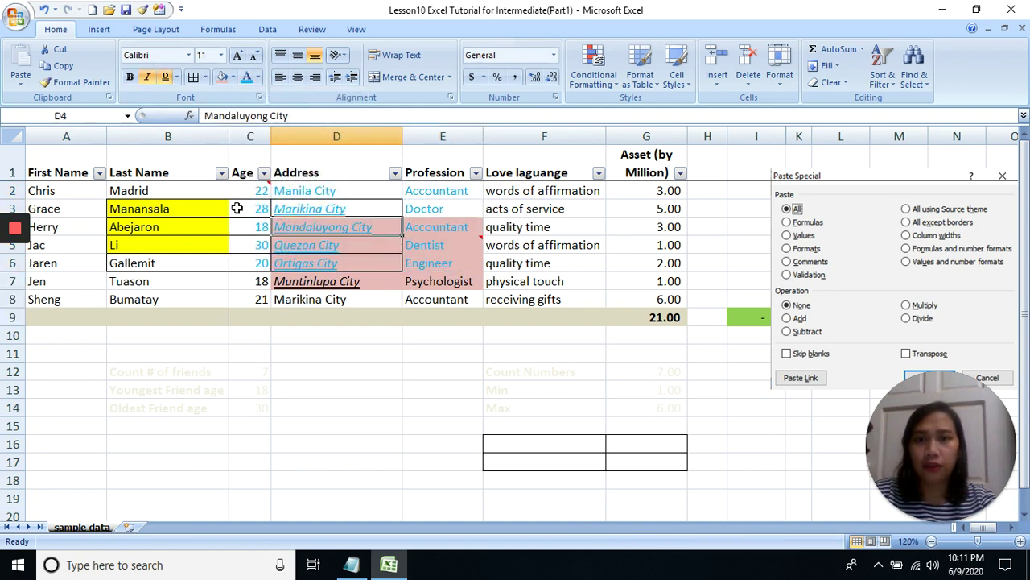
left_click_drag(48, 209, 188, 283)
left_click(256, 77)
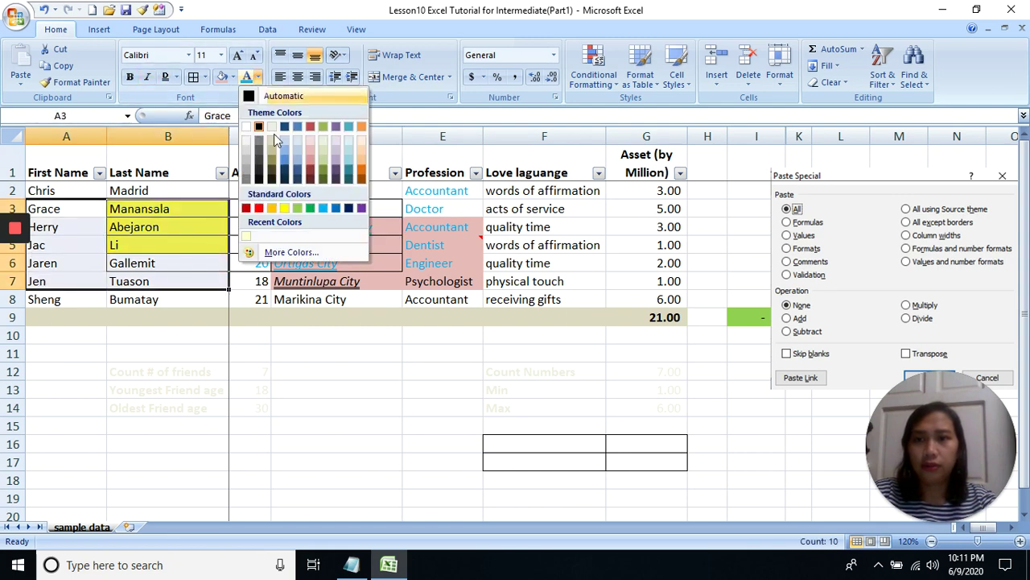
left_click(256, 209)
left_click(424, 226)
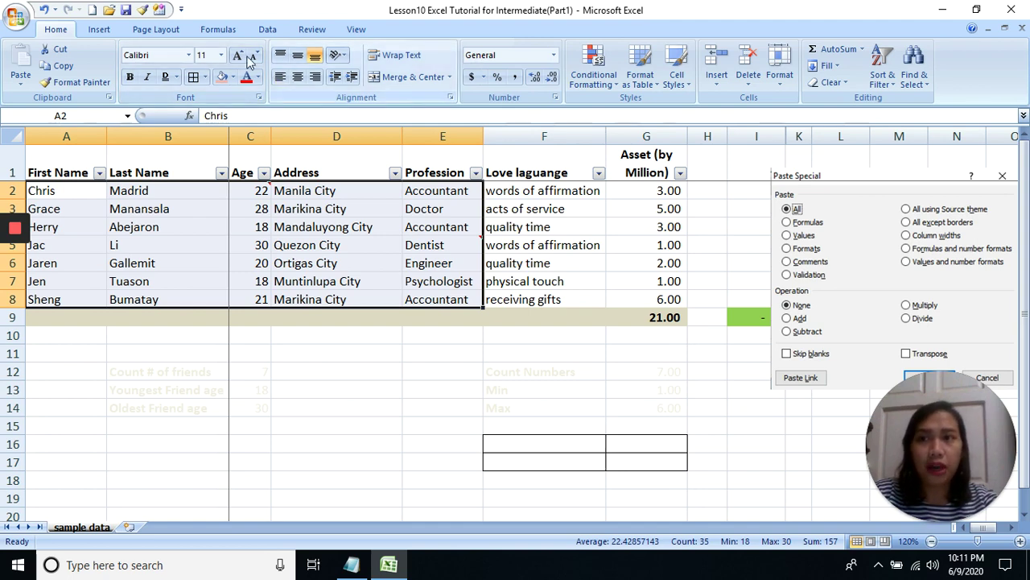
Narrow the Address column to a width of about 14.71.
left_click(354, 227)
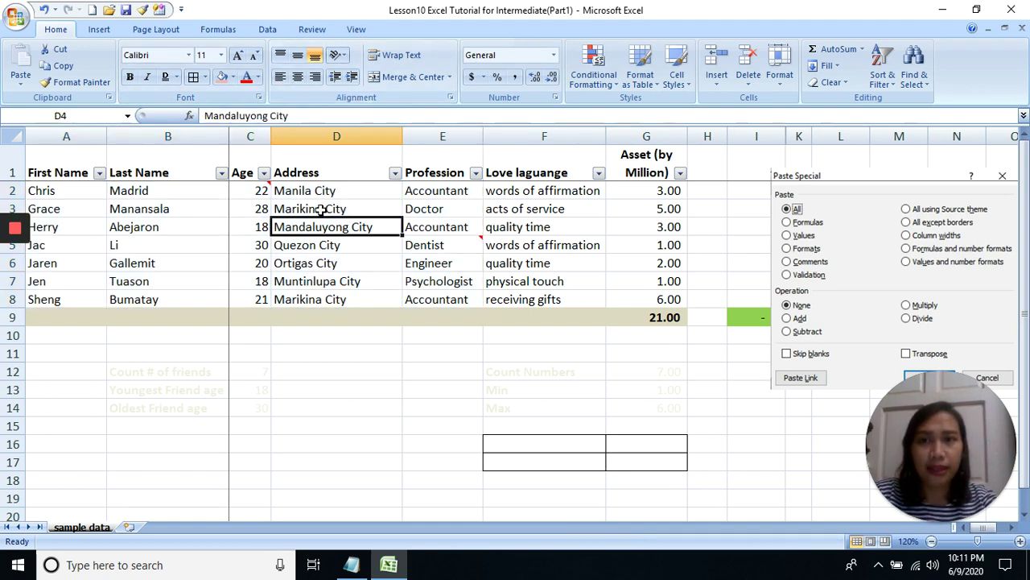
left_click(300, 193)
left_click(315, 211)
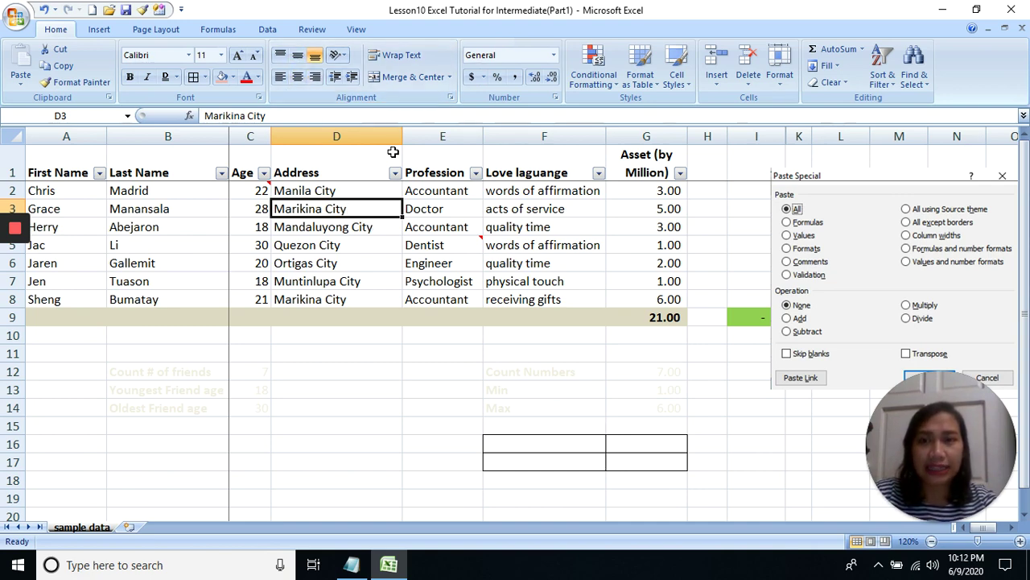
left_click_drag(402, 137, 341, 153)
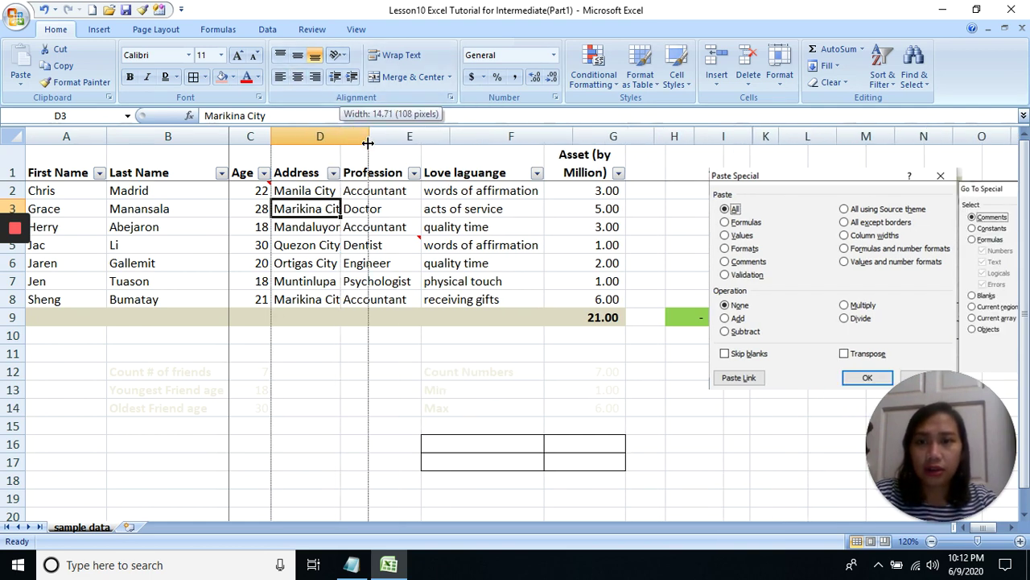
double_click(339, 137)
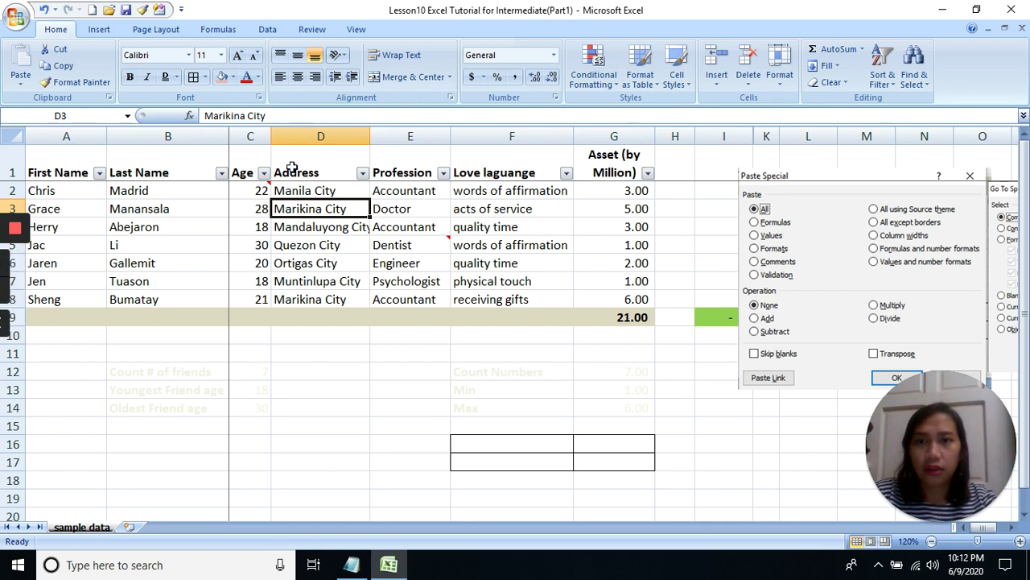
Align the Profession header in E1 to the middle and right of its cell, widening its column slightly.
left_click(442, 157)
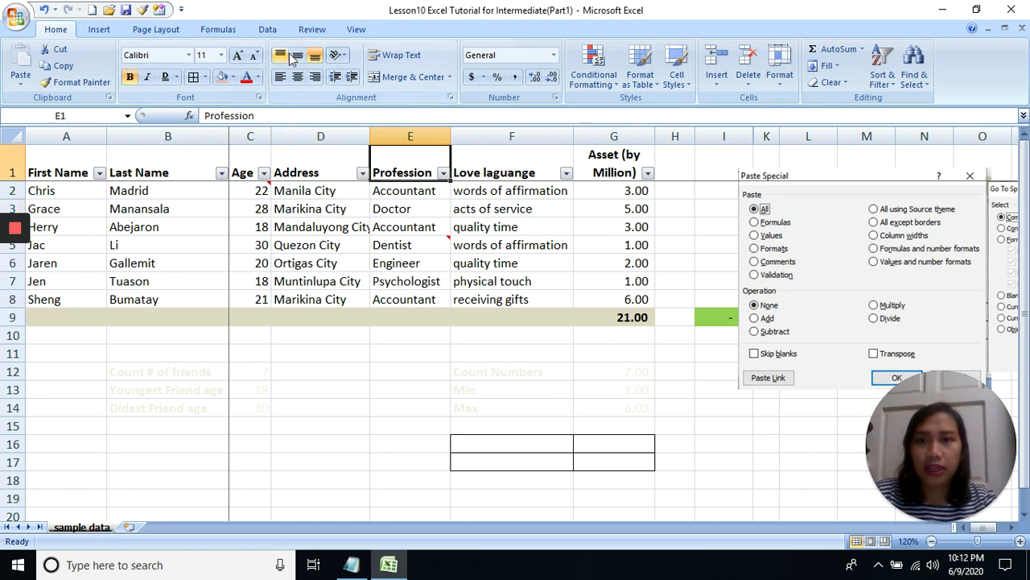
left_click(297, 58)
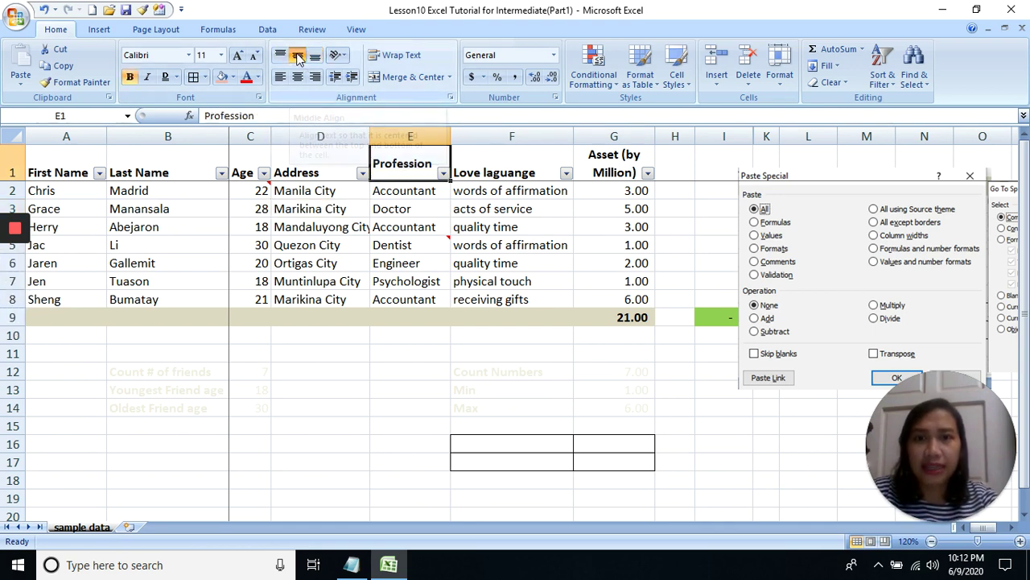
left_click_drag(445, 137, 457, 137)
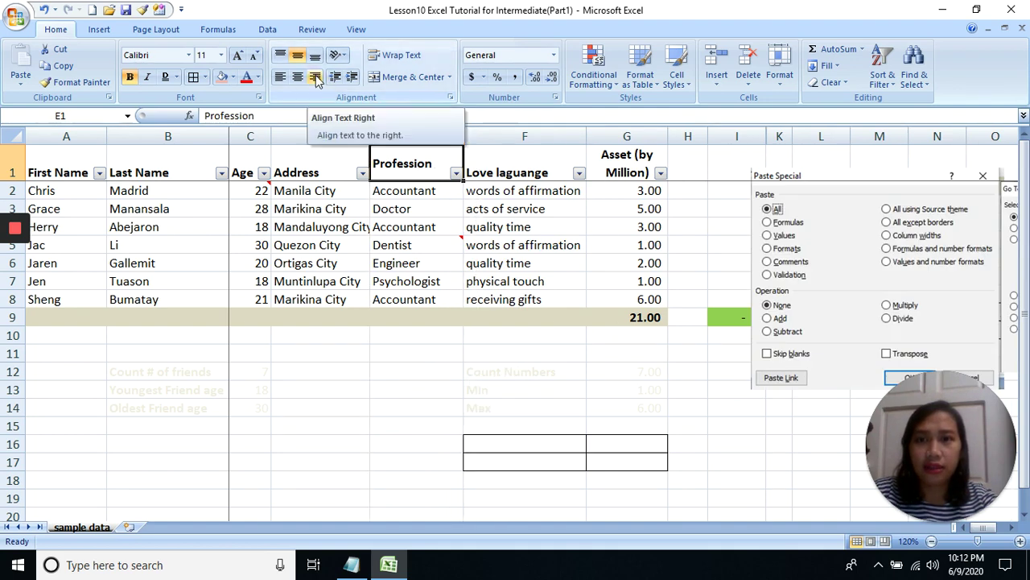
left_click(315, 78)
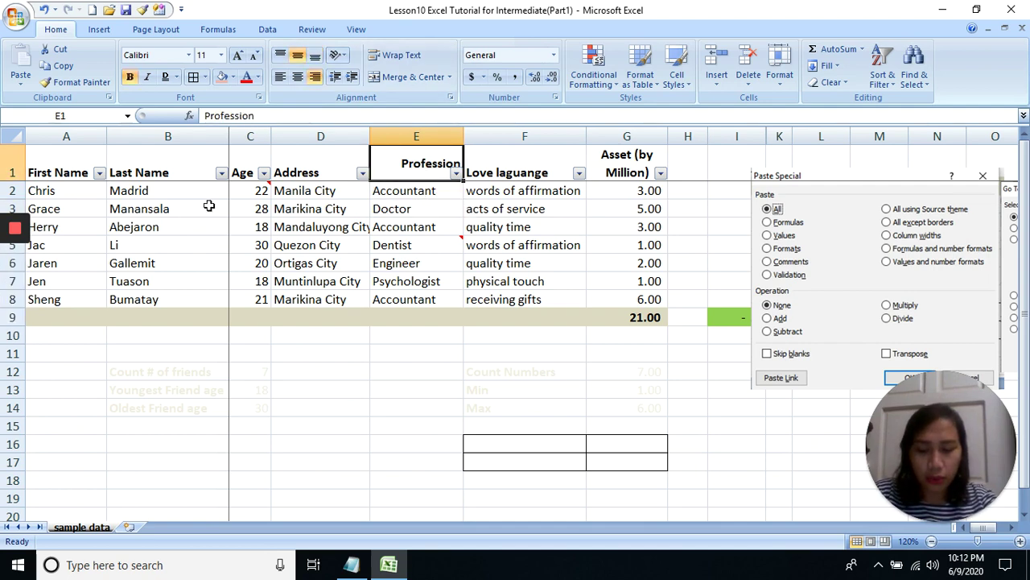
Increase the indent of the addresses in D4:D5 by three levels.
left_click_drag(298, 229, 304, 242)
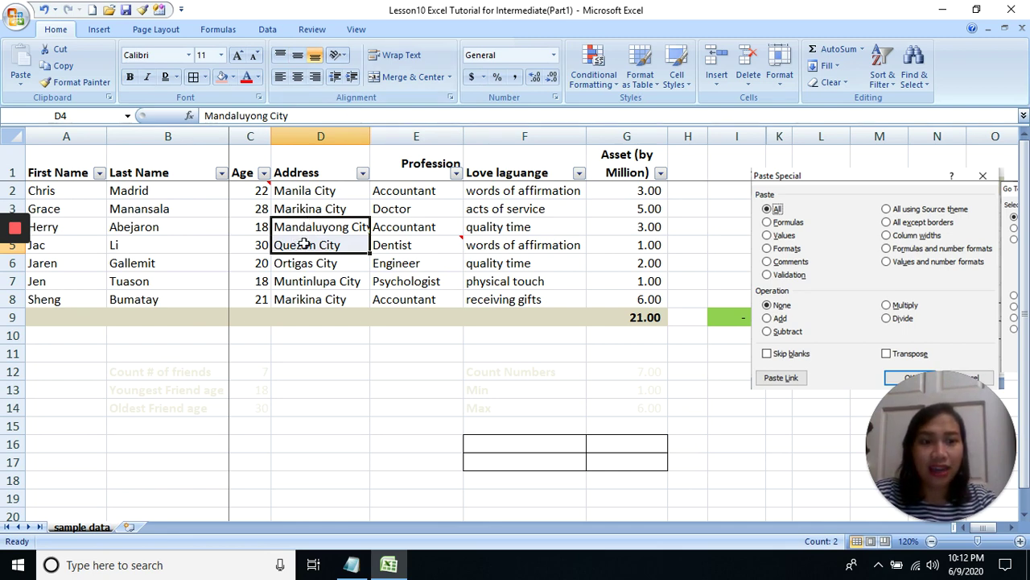
left_click(353, 78)
left_click(352, 78)
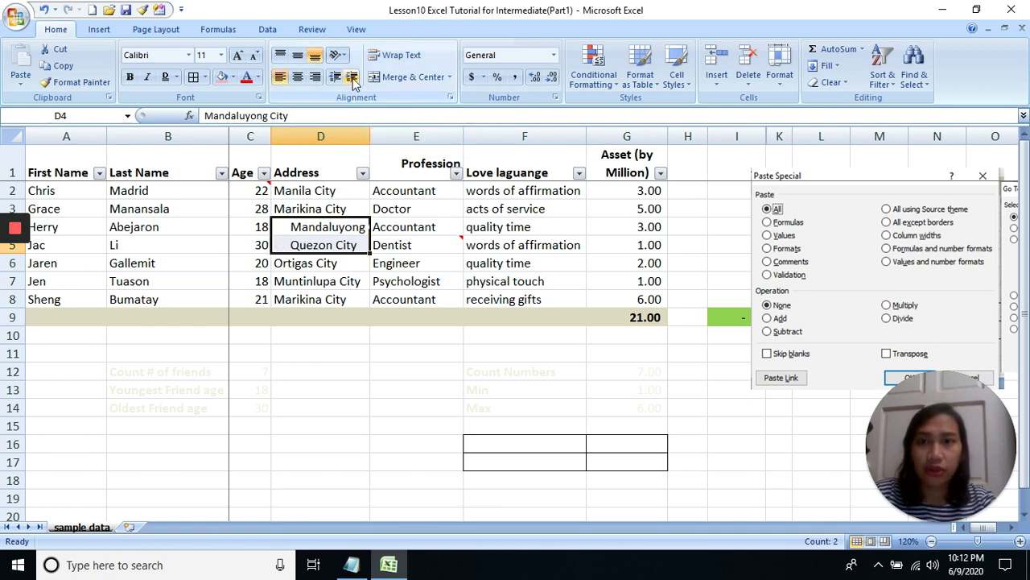
left_click(353, 78)
left_click(303, 225)
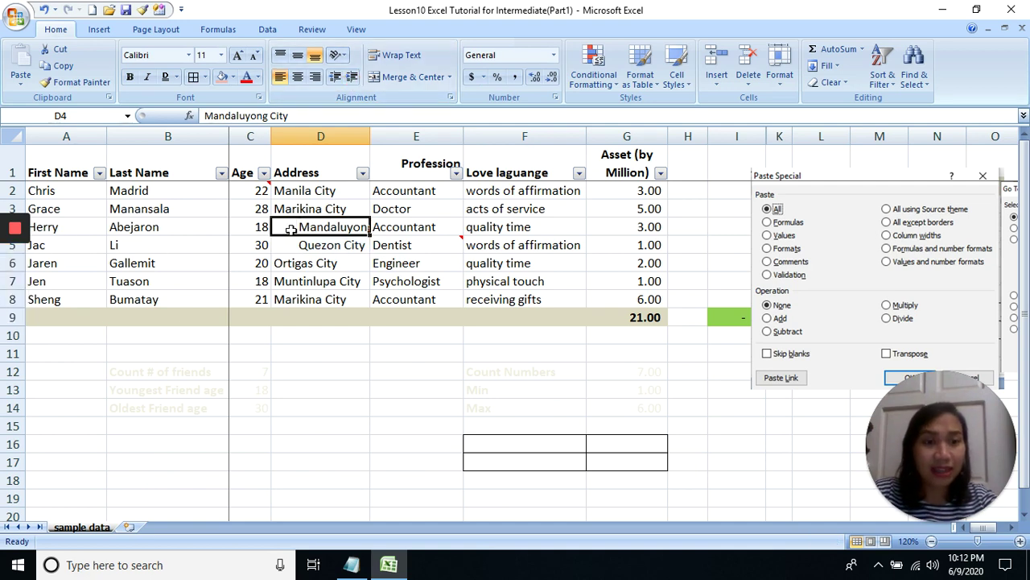
left_click(309, 258)
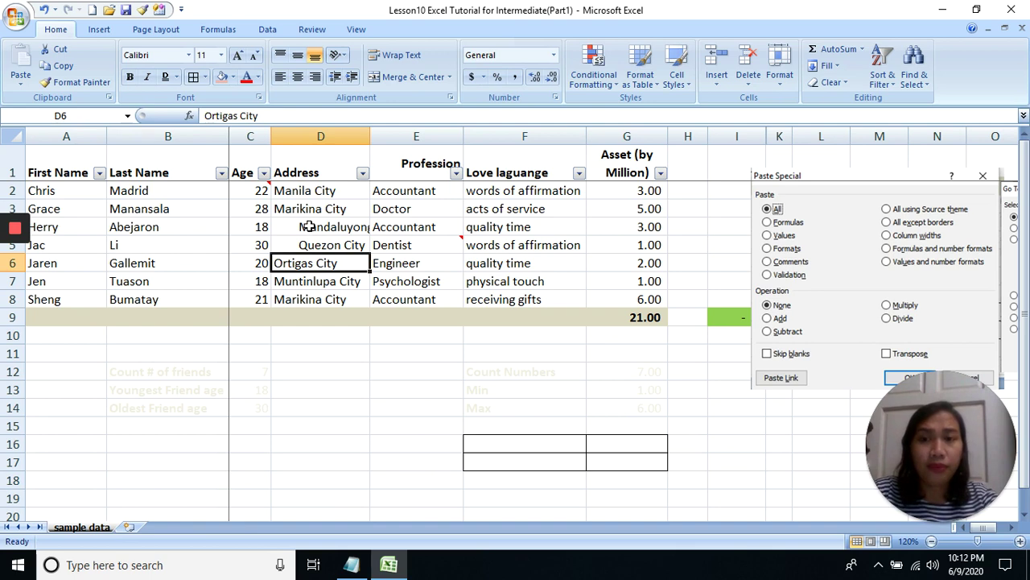
left_click_drag(309, 226, 311, 238)
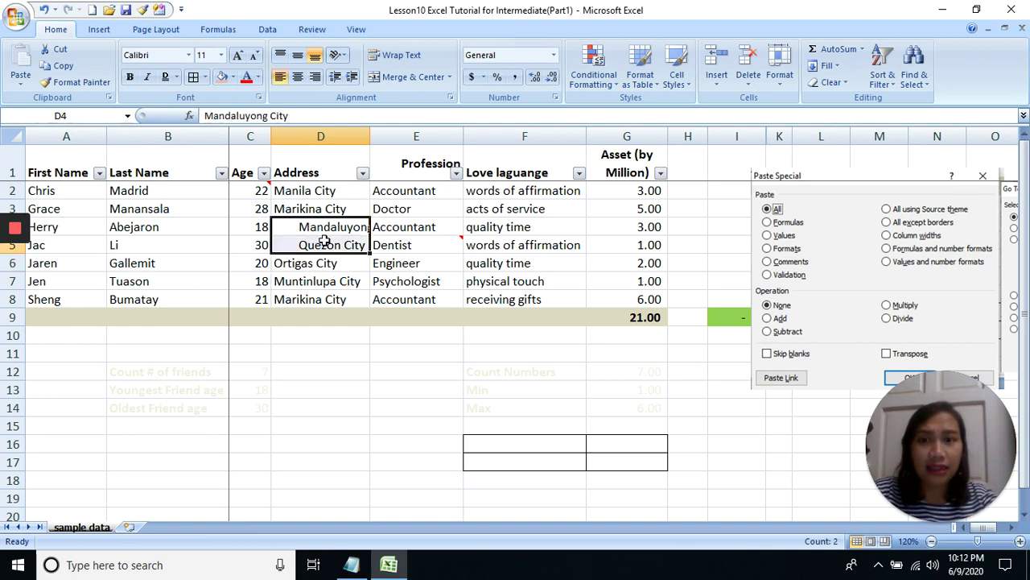
left_click(318, 245)
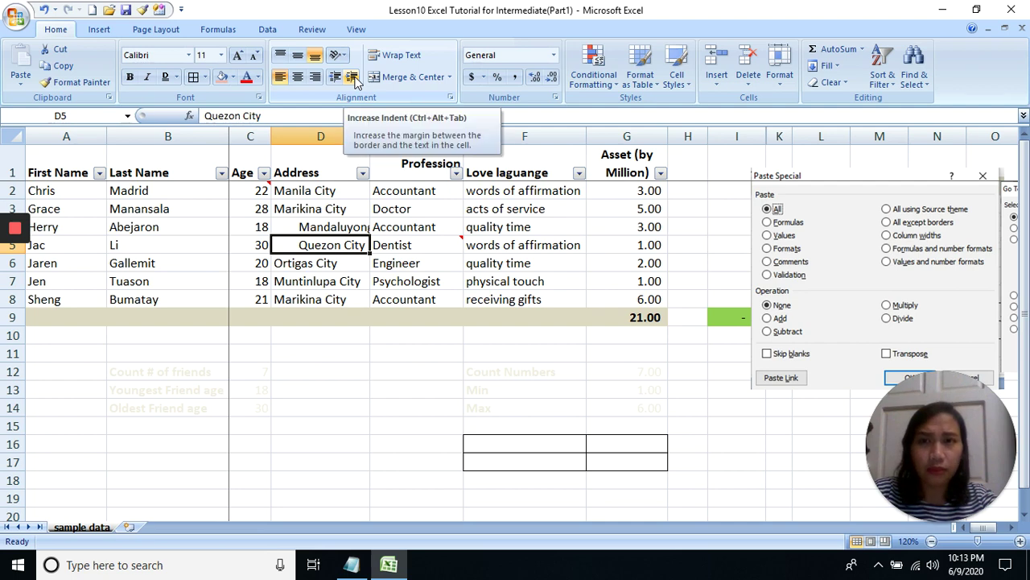
Push Ortigas City in D6 inward by inserting leading spaces before the text.
double_click(276, 263)
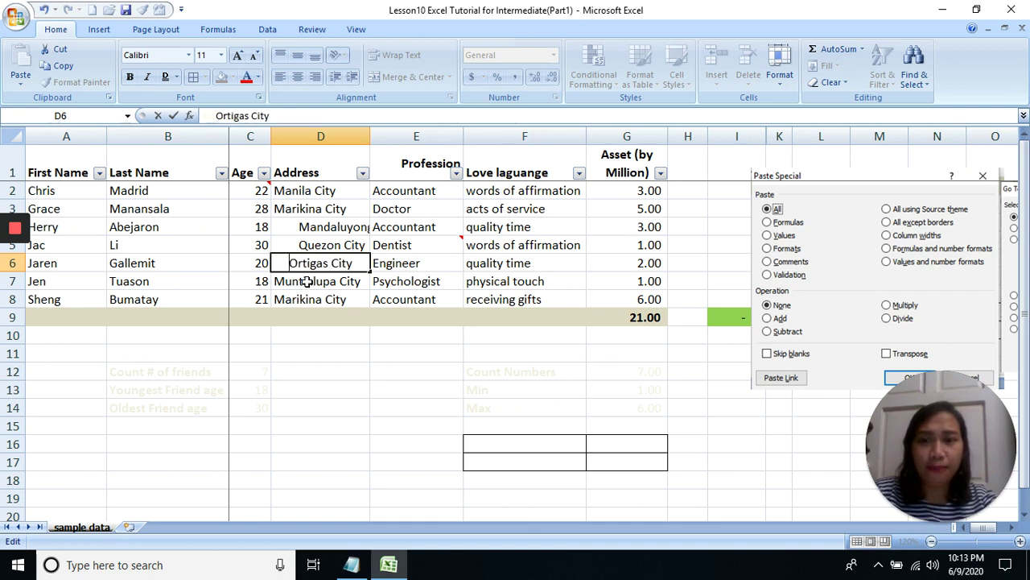
left_click(316, 257)
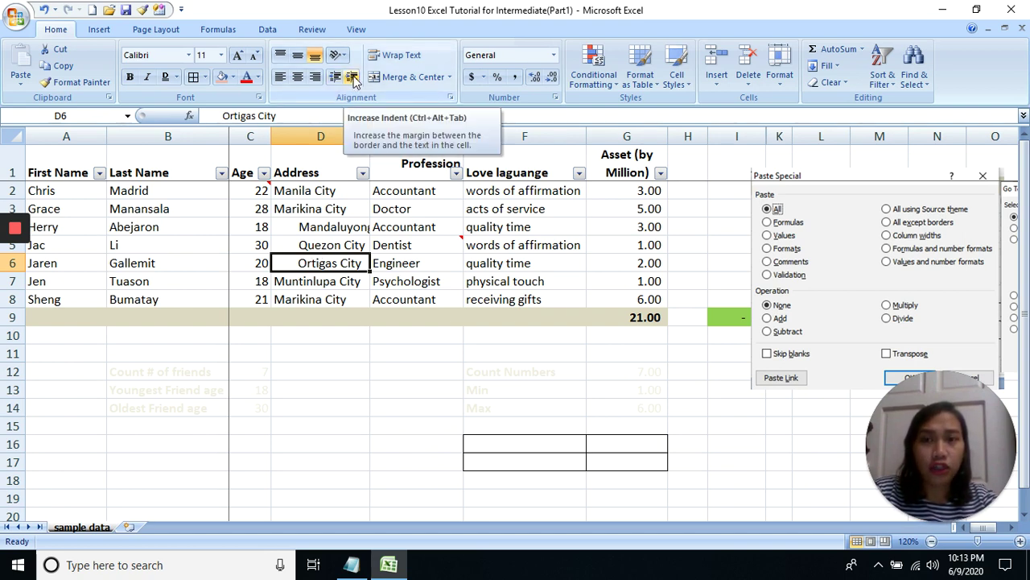
Examine the text of D4, D5 and D6 in edit mode to check for characters ahead of the city names.
left_click(316, 229)
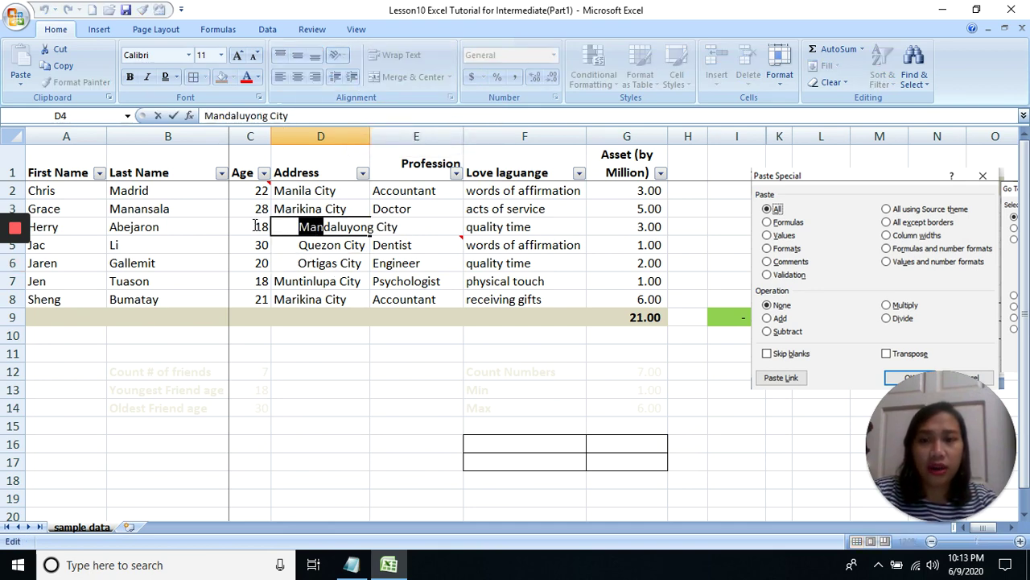
left_click(310, 261)
left_click(330, 246)
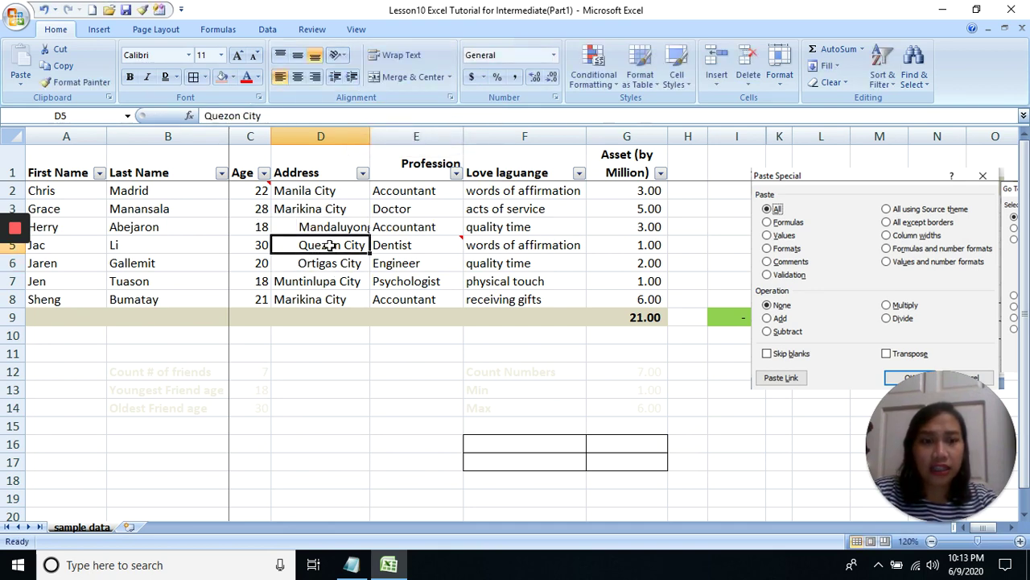
double_click(336, 246)
left_click_drag(337, 247, 278, 244)
left_click(309, 267)
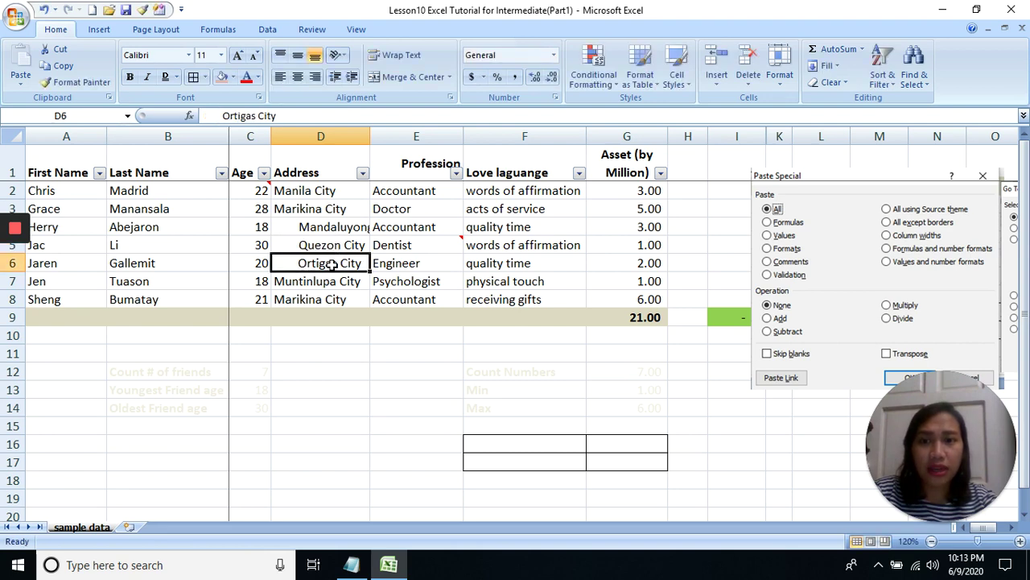
double_click(331, 266)
left_click_drag(331, 266, 238, 260)
left_click(290, 263)
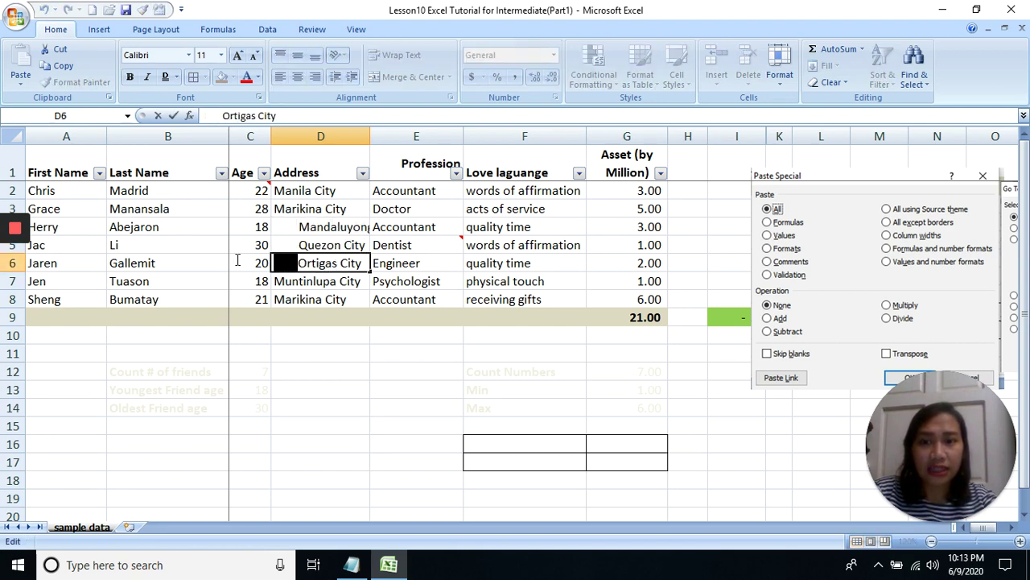
left_click(298, 263)
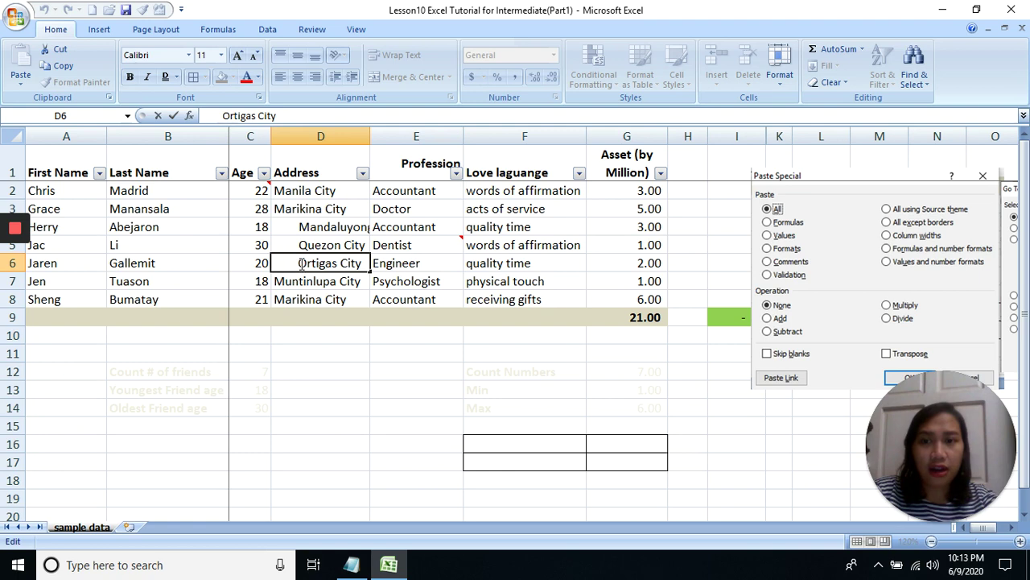
left_click_drag(300, 263, 267, 264)
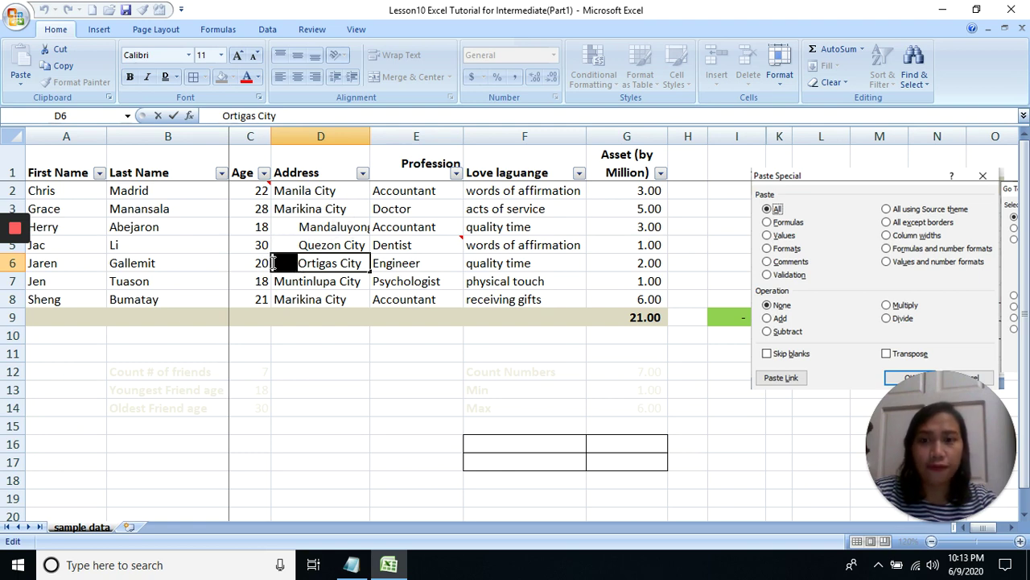
key("Return")
Compare the blank space before the text in D6 with that in the indented cells D5 and D4.
left_click(347, 246)
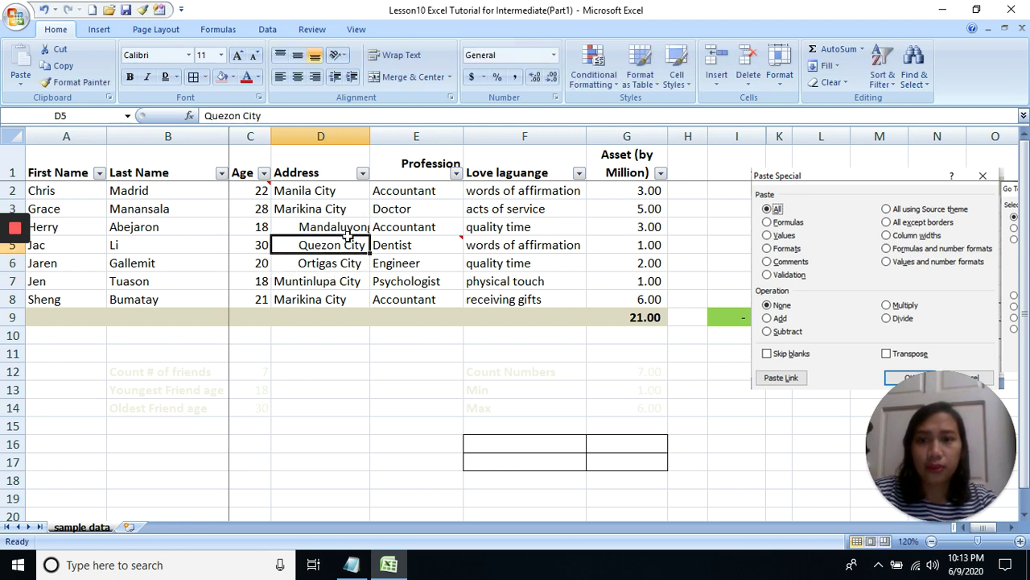
left_click(319, 265)
double_click(320, 266)
left_click_drag(320, 266, 274, 262)
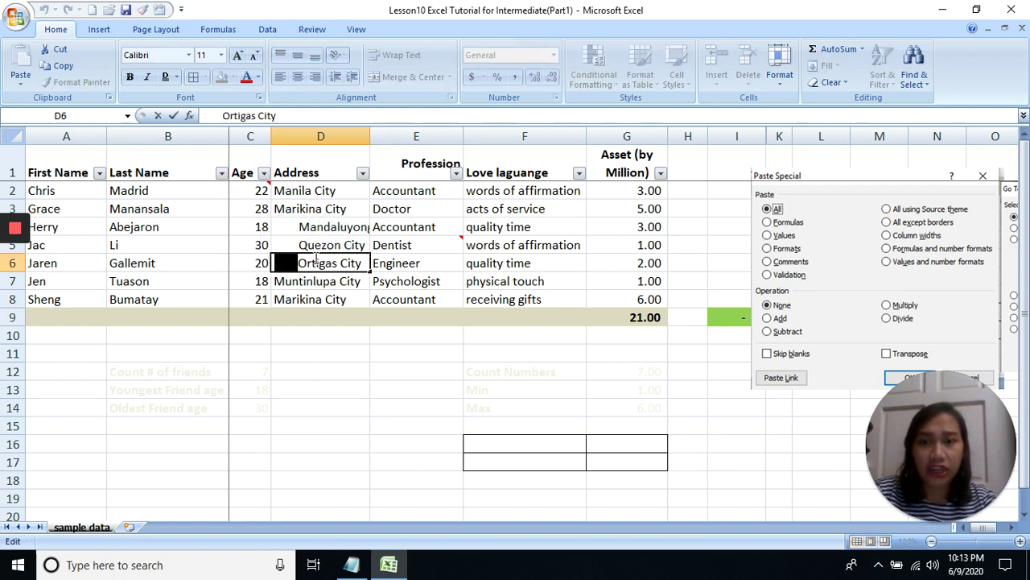
left_click(318, 245)
double_click(318, 246)
left_click_drag(326, 246, 274, 246)
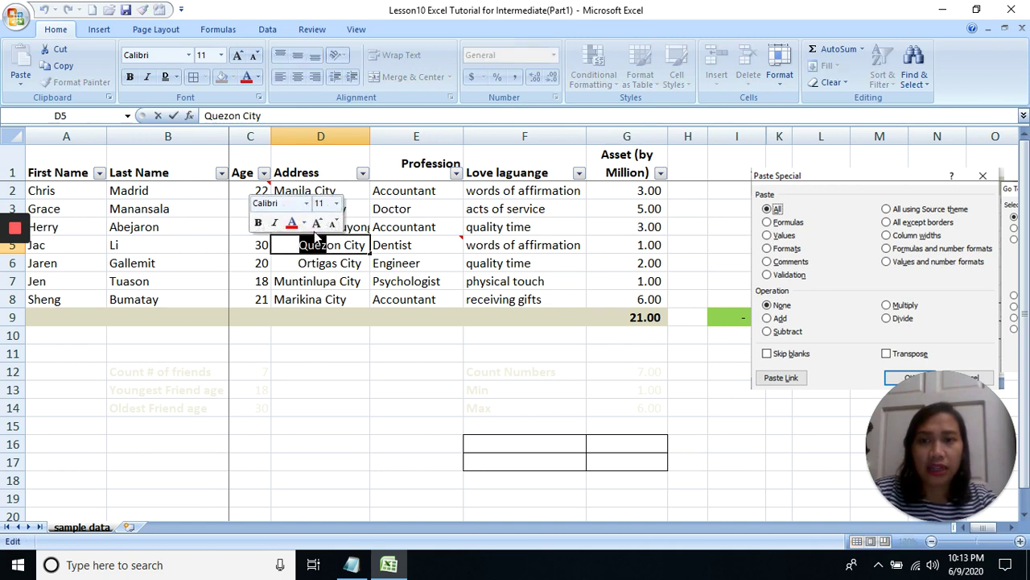
left_click(359, 230)
double_click(358, 230)
left_click_drag(358, 230, 278, 230)
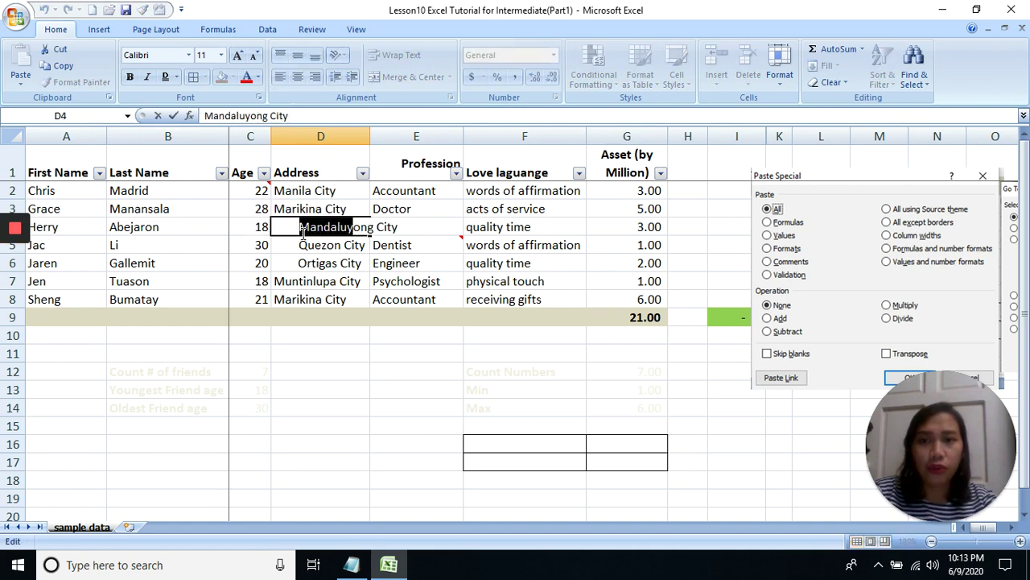
left_click(303, 250)
left_click(310, 234)
left_click(306, 251)
left_click(310, 231)
left_click(308, 244)
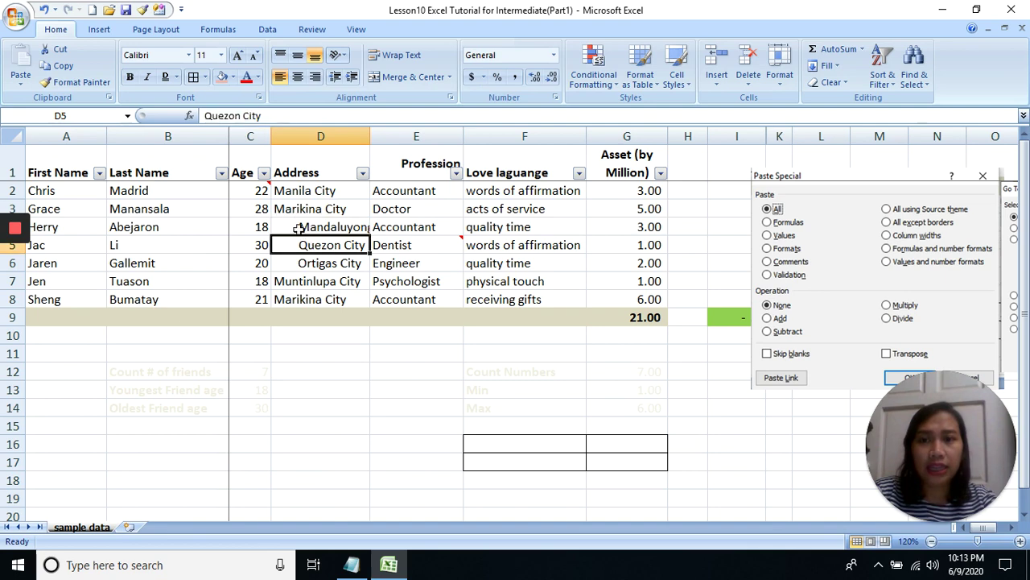
Check the underlying entries of the indented cells D4 and D5 for leading spaces.
left_click(239, 116)
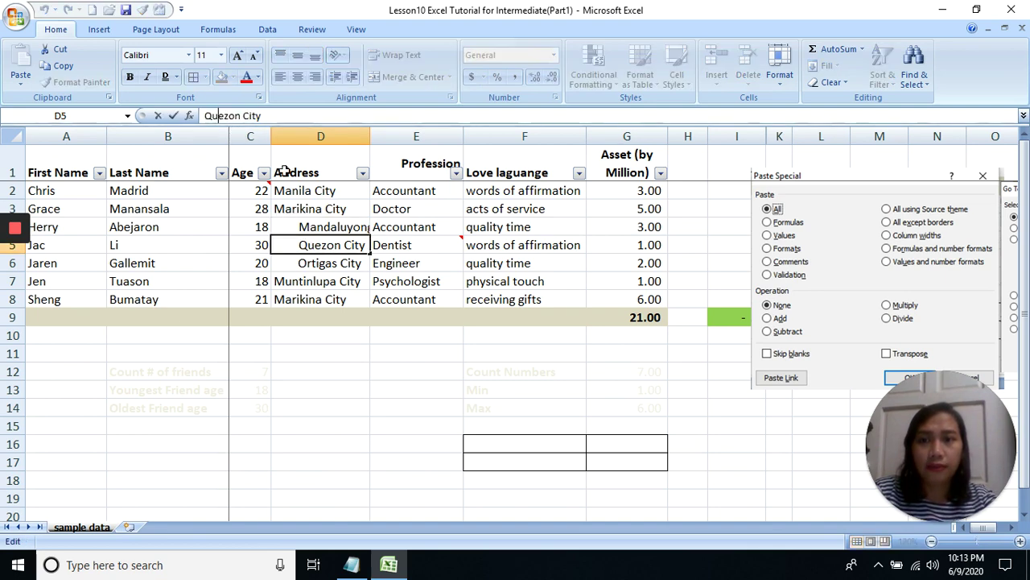
key("Escape")
left_click(317, 227)
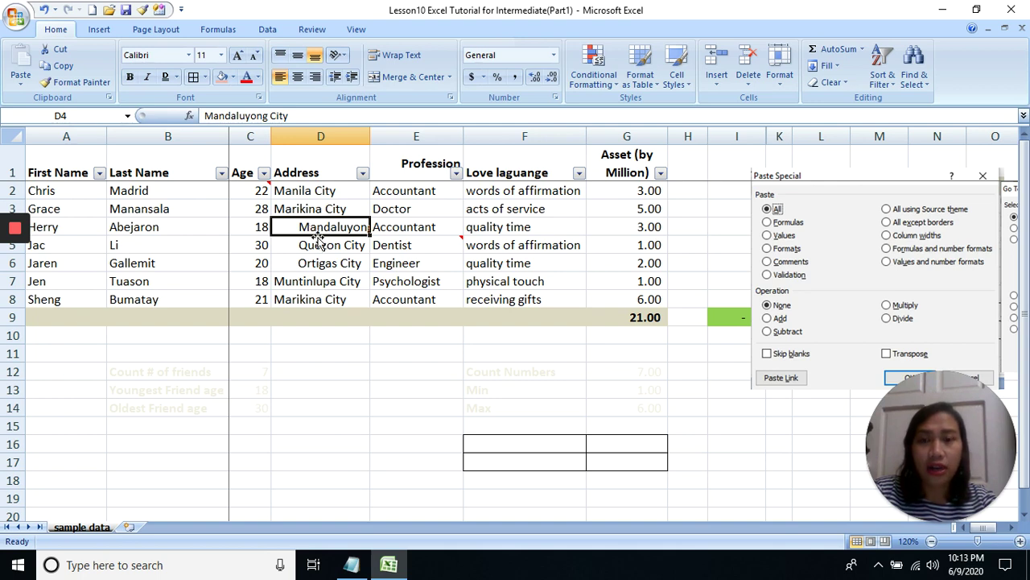
left_click(318, 242)
left_click(321, 232)
left_click(318, 243)
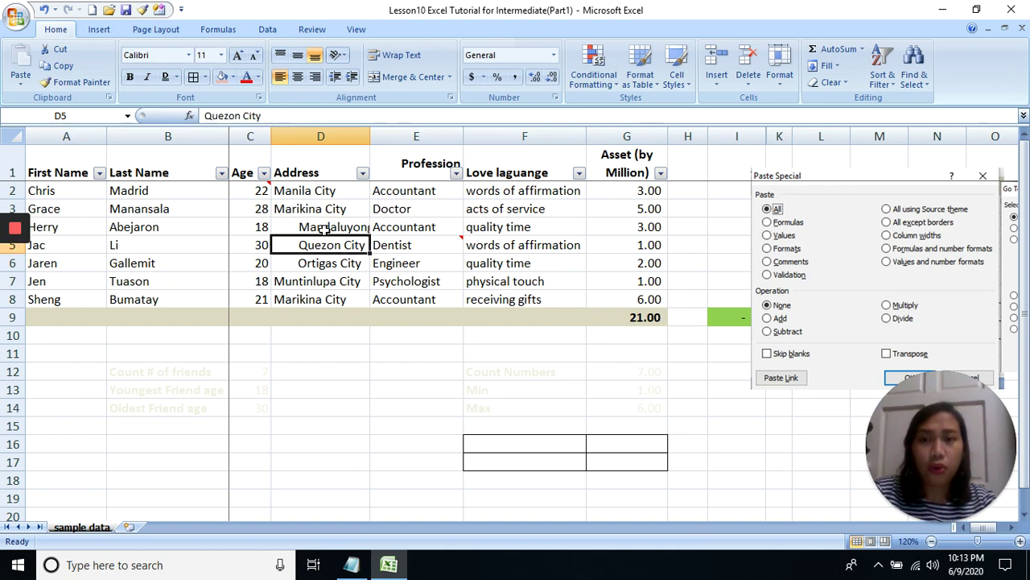
left_click(321, 234)
left_click(320, 244)
left_click(321, 229)
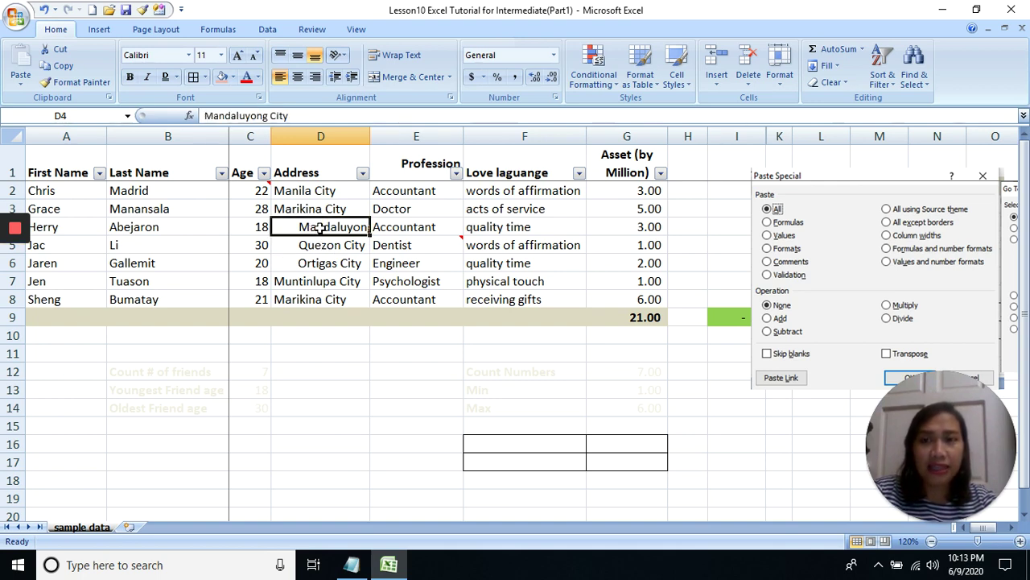
left_click(319, 245)
left_click(219, 117)
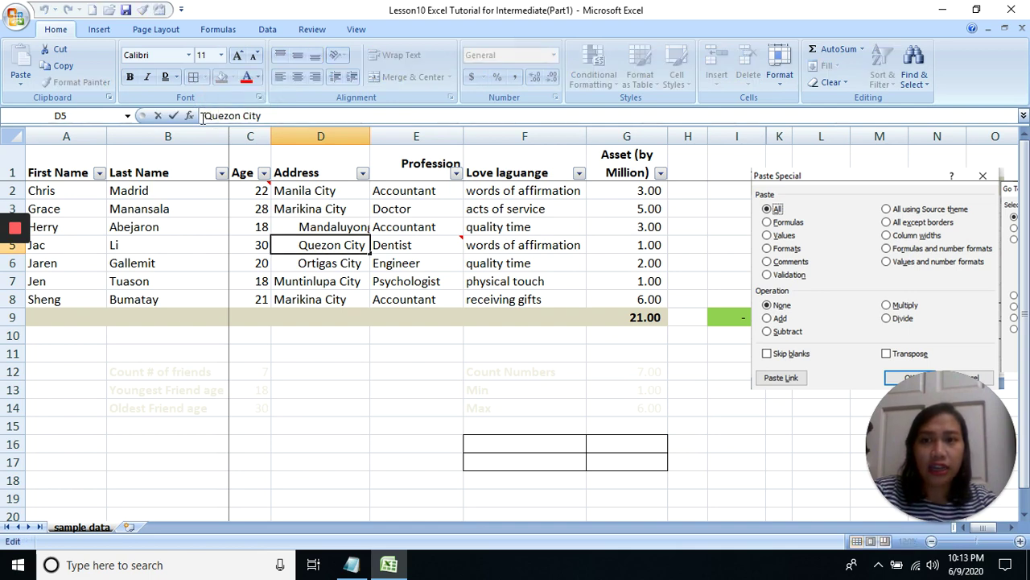
left_click(303, 227)
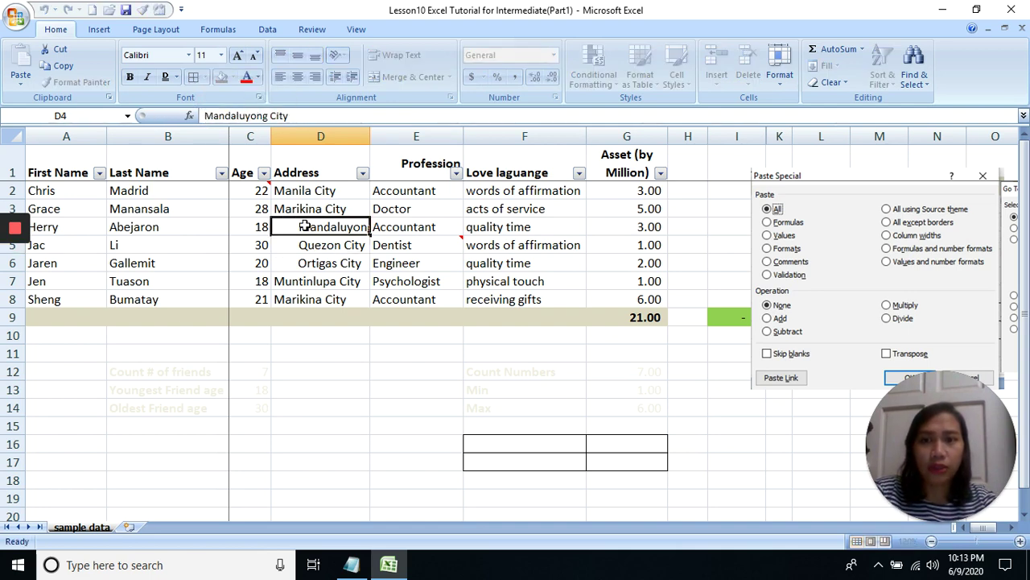
left_click(316, 248)
Highlight the leading spaces in D6 and compare its underlying entry with that of D5.
left_click(315, 266)
double_click(319, 264)
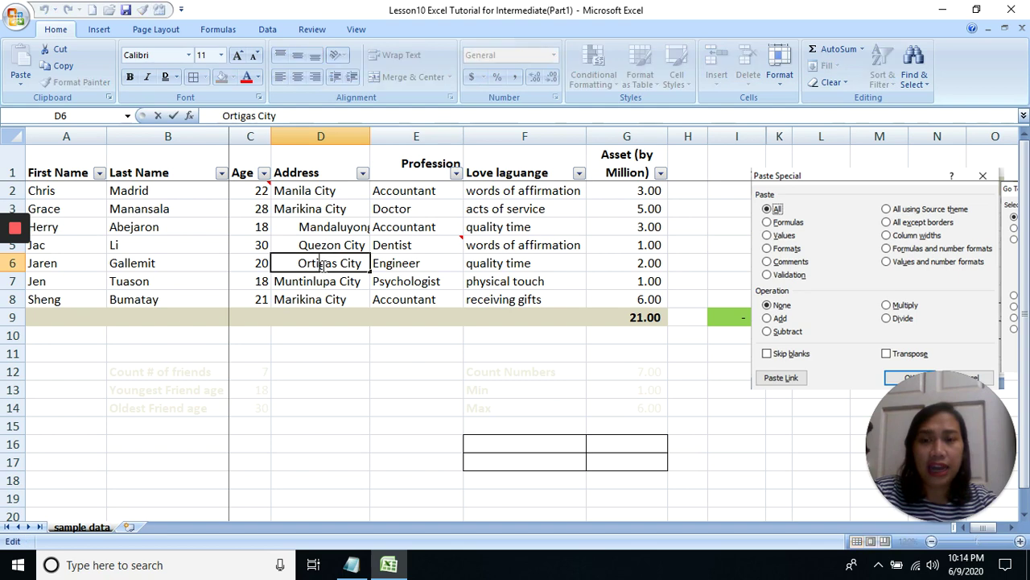
left_click_drag(319, 264, 257, 264)
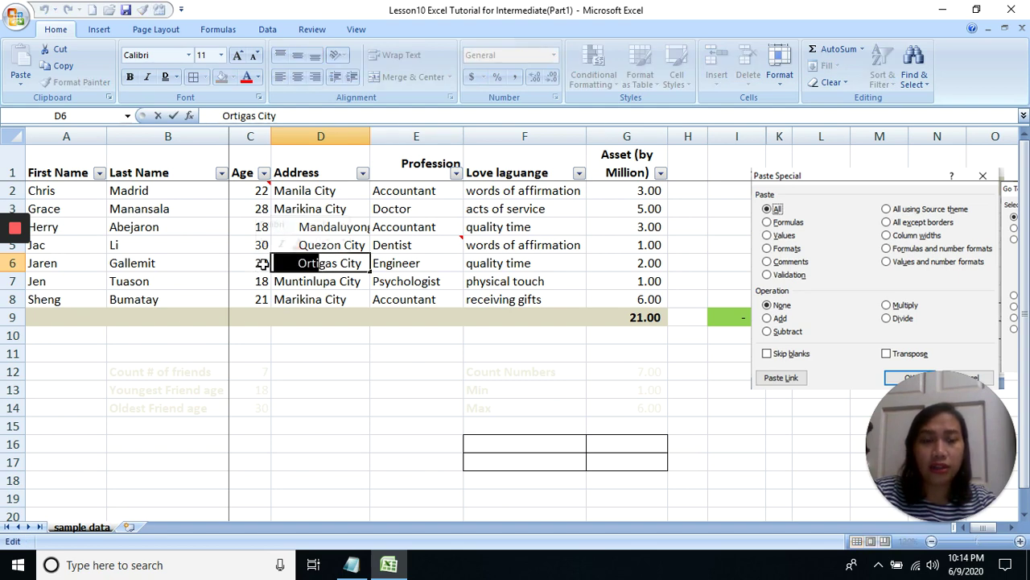
left_click(290, 261)
left_click_drag(297, 262, 244, 263)
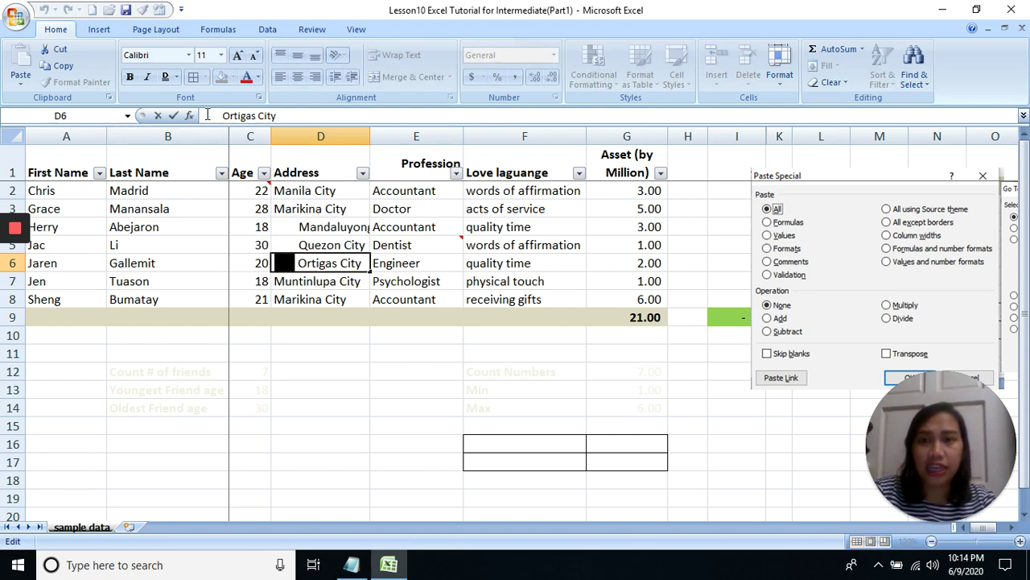
left_click(223, 115)
left_click(316, 244)
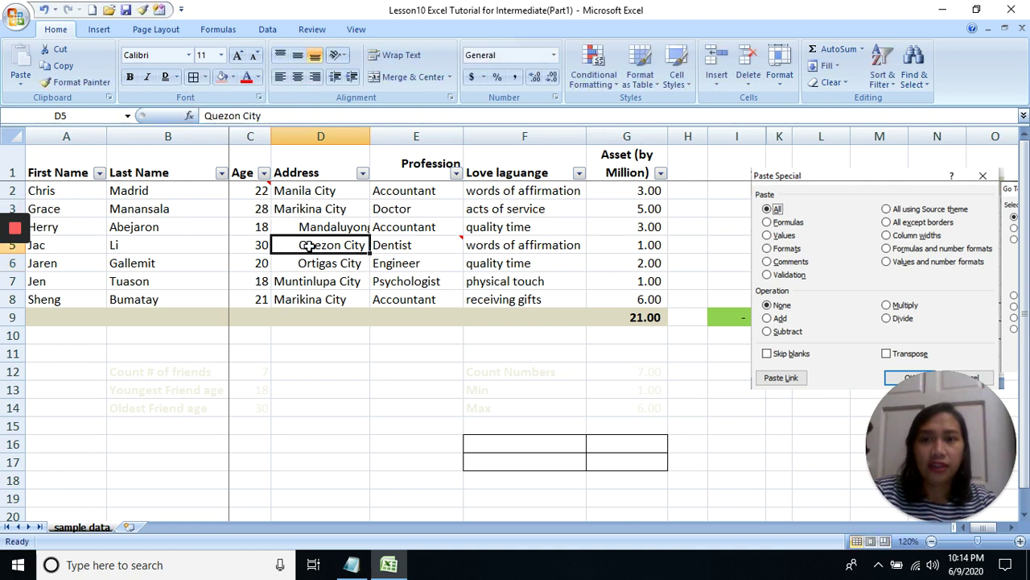
Remove the indent from D4:D5 by copying the format of D3 onto them with Format Painter.
left_click(310, 264)
left_click(308, 228)
mouse_move(308, 228)
left_mouse_down()
mouse_move(310, 245)
mouse_move(299, 226)
left_mouse_up()
left_click(310, 209)
left_click(75, 82)
left_click(294, 278)
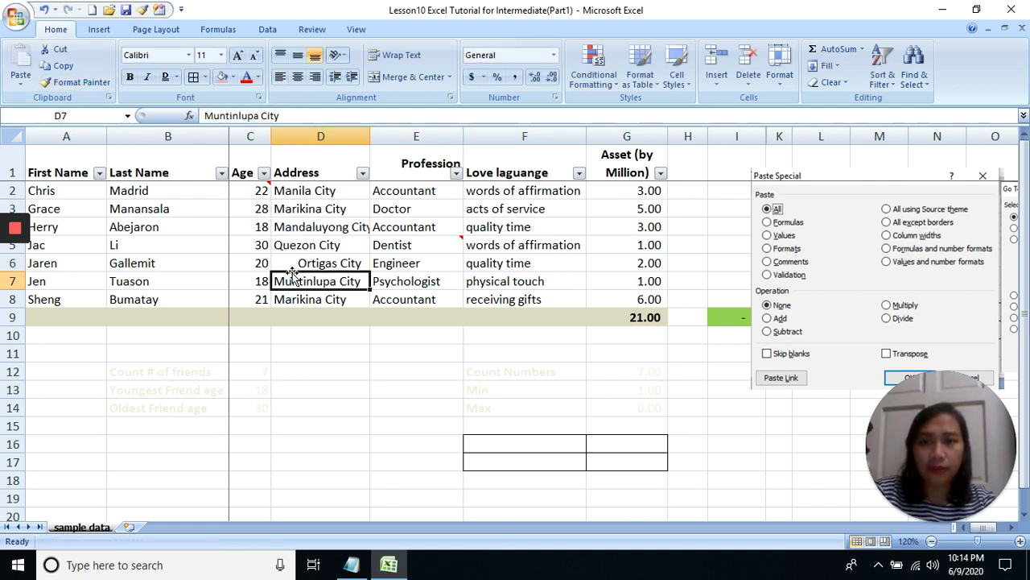
Delete the leading spaces before Ortigas City in D6.
left_click(292, 263)
double_click(294, 263)
left_click_drag(297, 262, 250, 259)
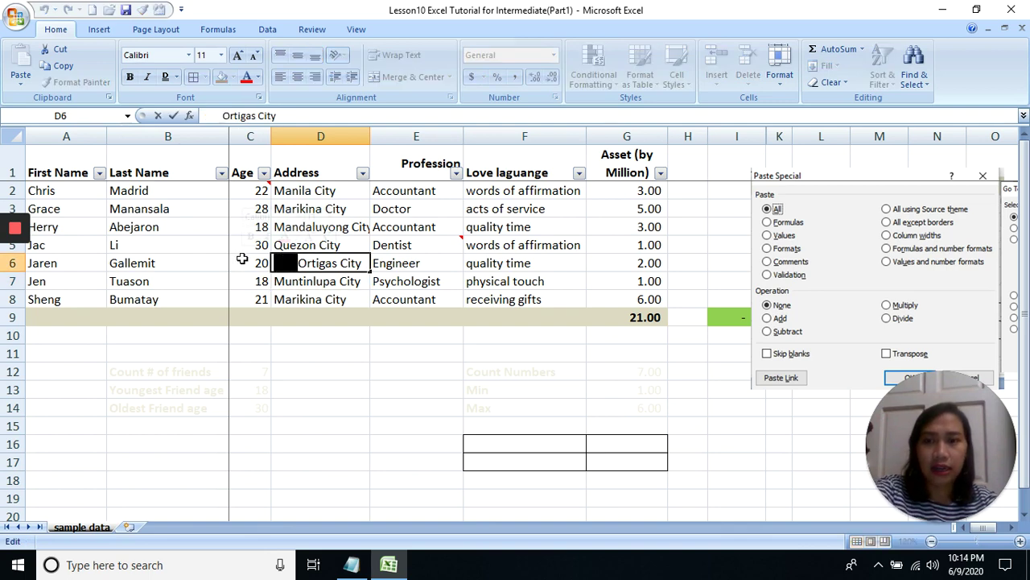
key("BackSpace")
left_click(318, 296)
left_click(300, 260)
mouse_move(12, 272)
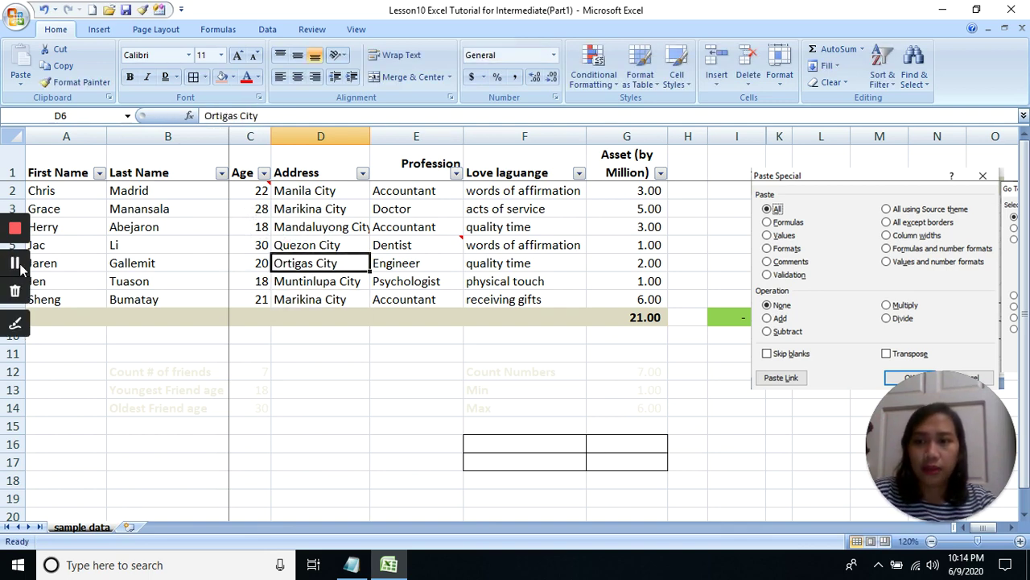
Return the Profession header in E1 to bottom-left alignment and narrow the Love laguange column so its longer entries are cut off.
left_click(321, 210)
left_click(416, 245)
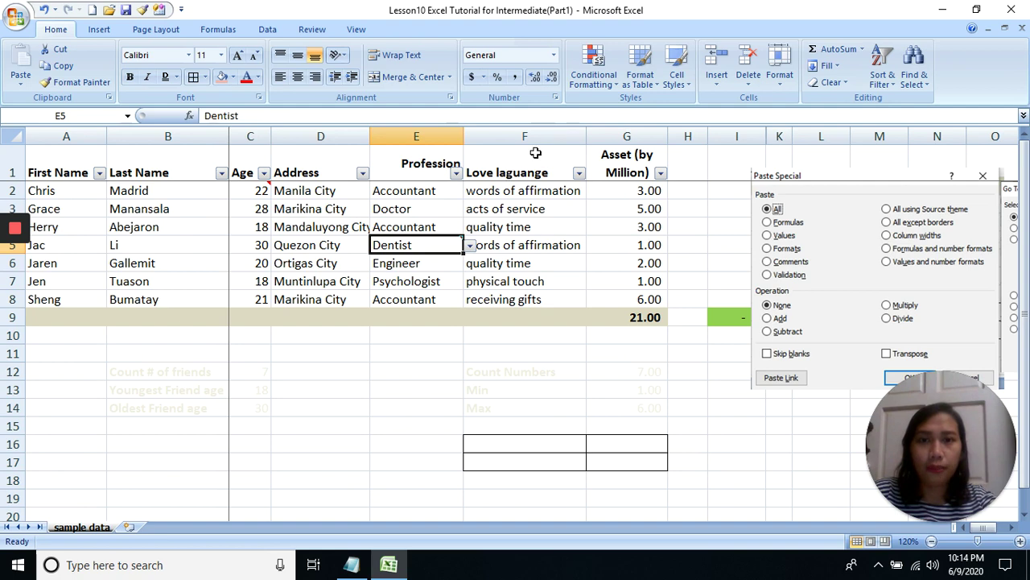
left_click(536, 153)
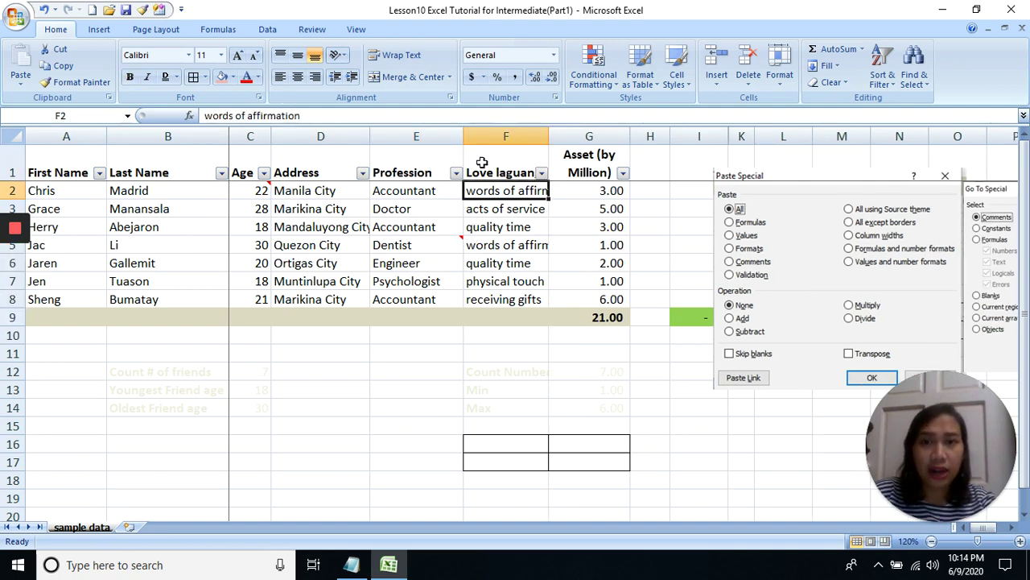
Wrap the text of the Love laguange entries in F2:F8 and review the wrapped cells.
left_click_drag(496, 193, 493, 295)
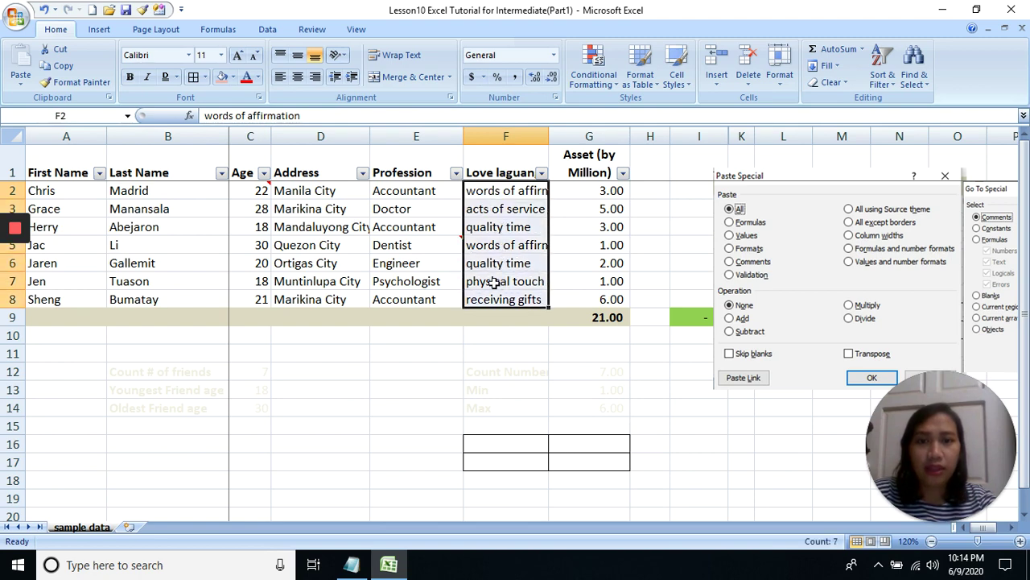
left_click(401, 56)
left_click(500, 198)
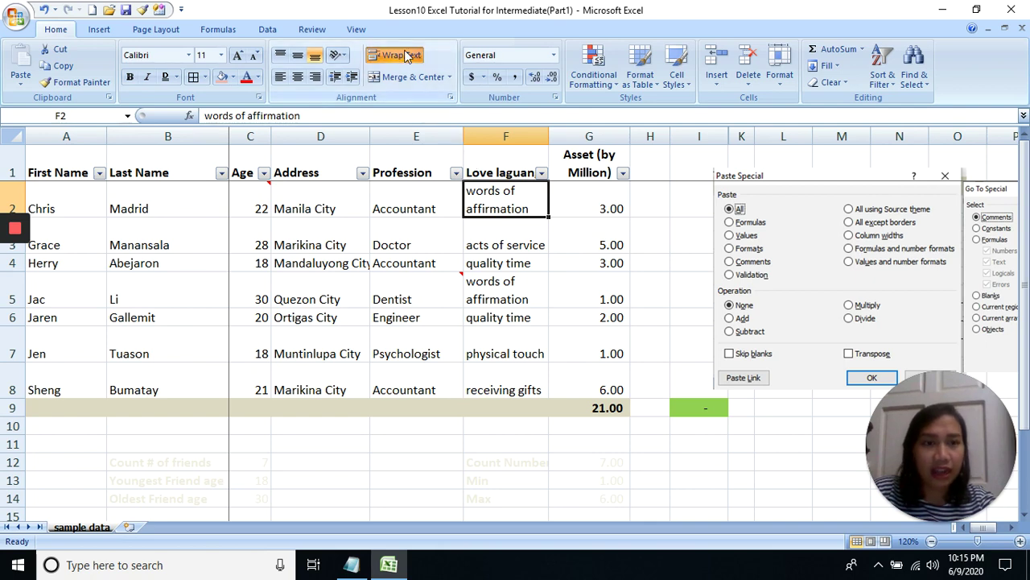
left_click(501, 243)
left_click(500, 208)
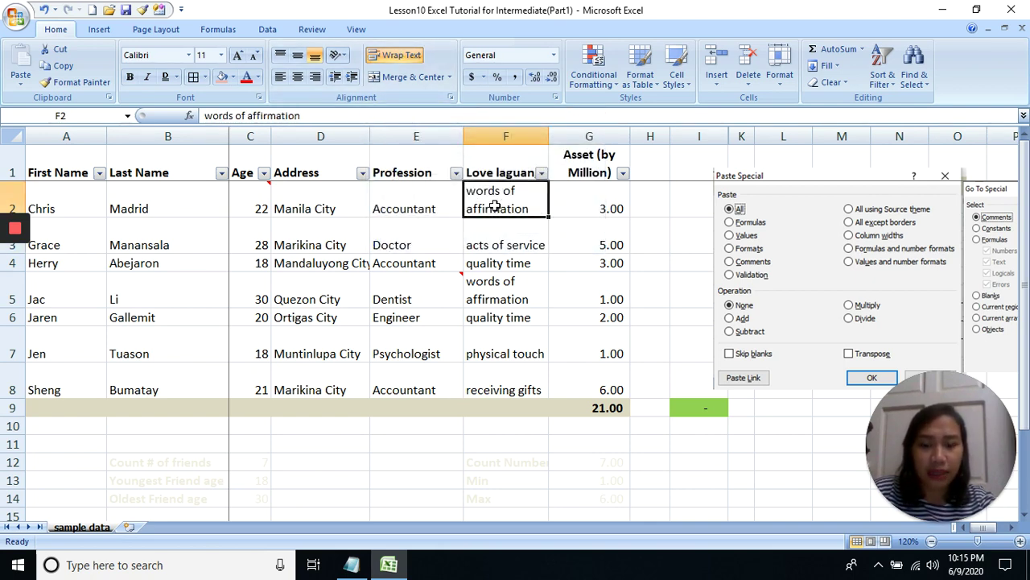
left_click(485, 237)
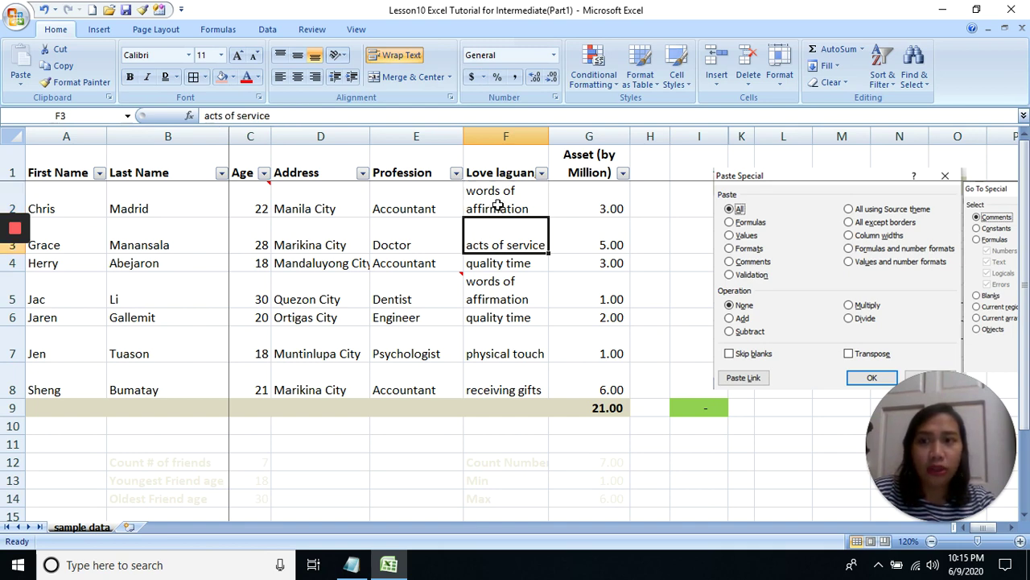
Turn off text wrapping for the Love laguange entries in F2:F8.
left_click(503, 208)
left_click_drag(502, 203, 511, 369)
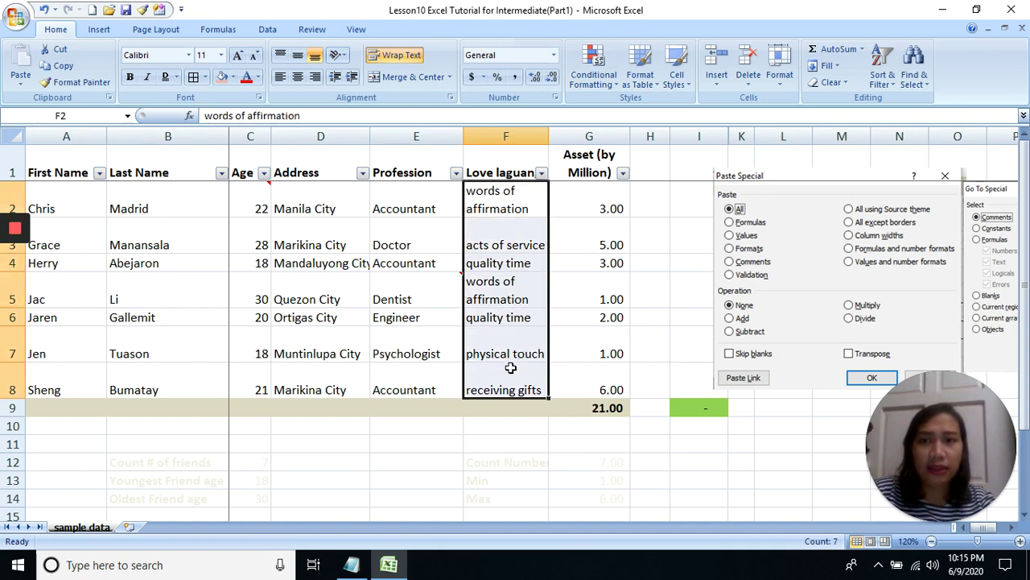
left_click(398, 58)
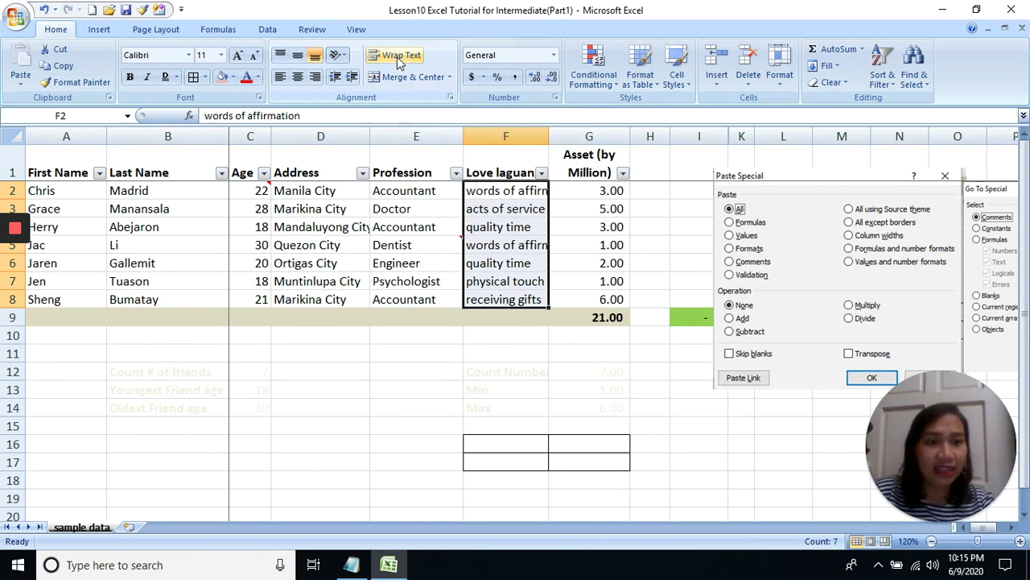
left_click(494, 190)
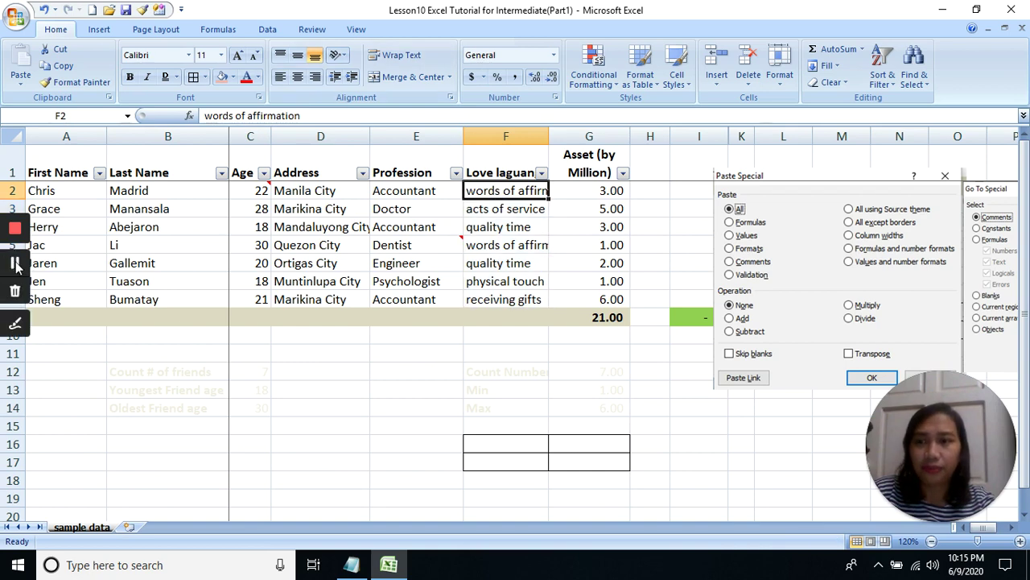
left_click(16, 263)
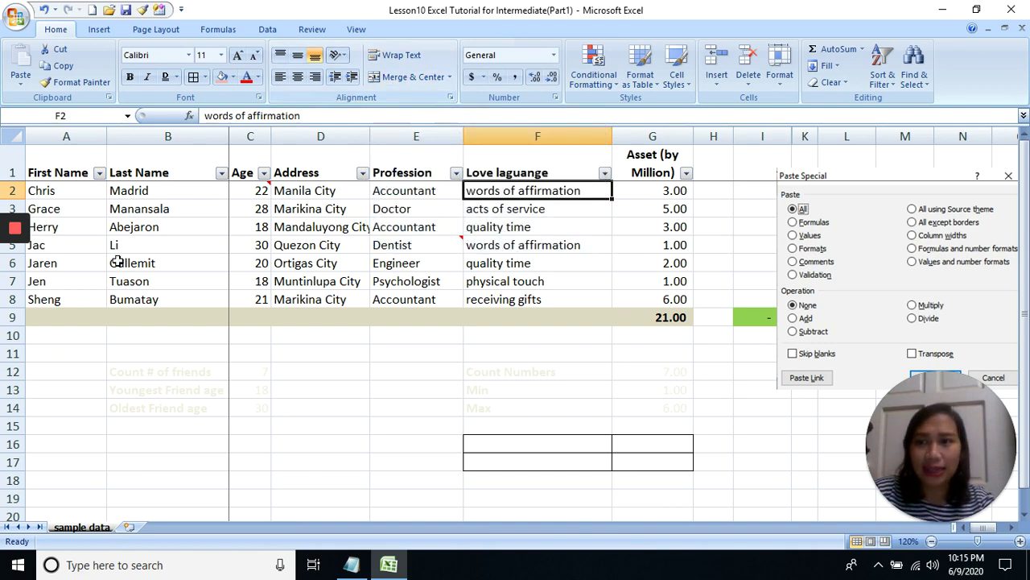
mouse_move(16, 264)
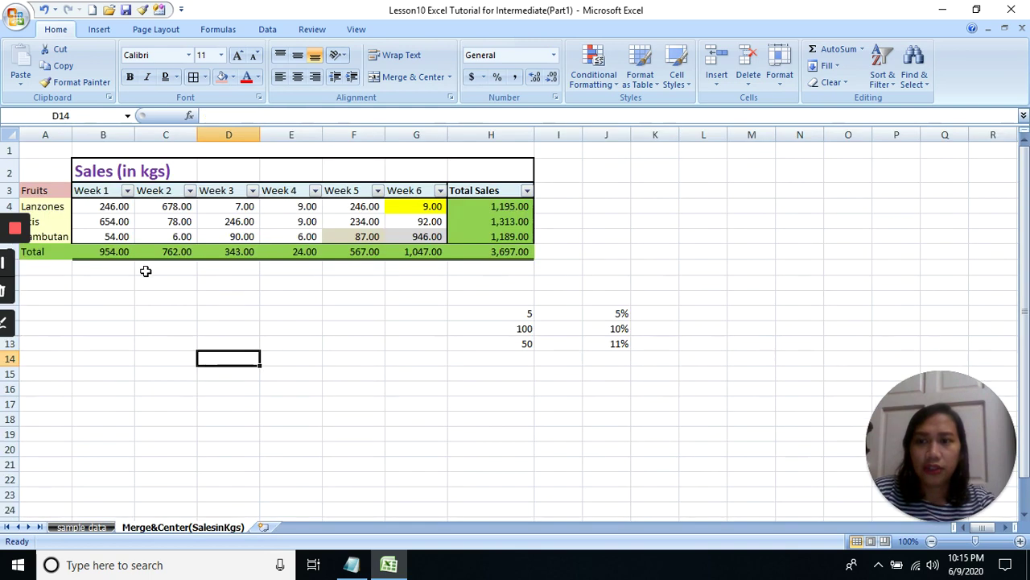
Check which cells hold the Sales (in kgs) title and the Week headers beneath it.
left_click(104, 172)
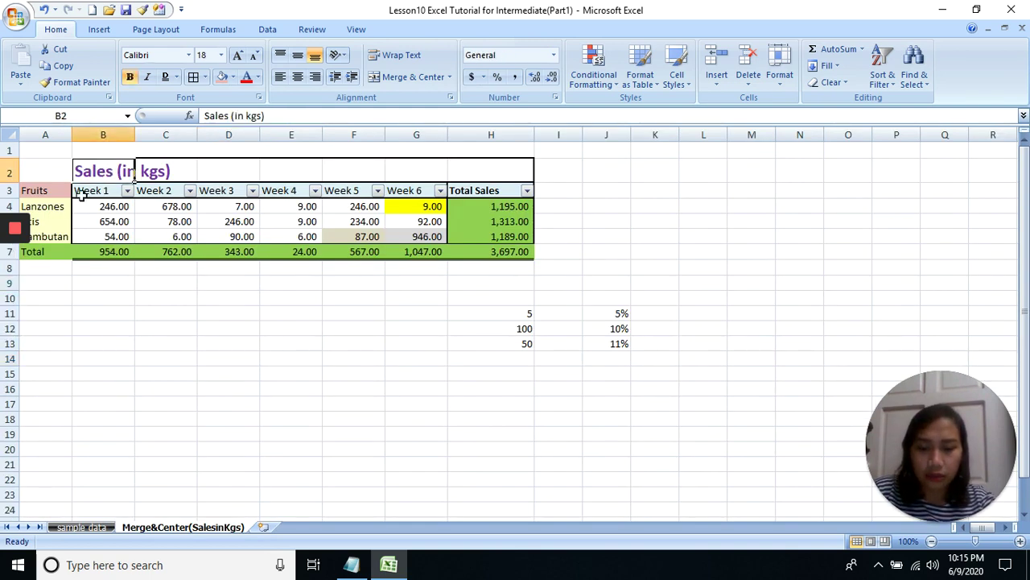
left_click(104, 192)
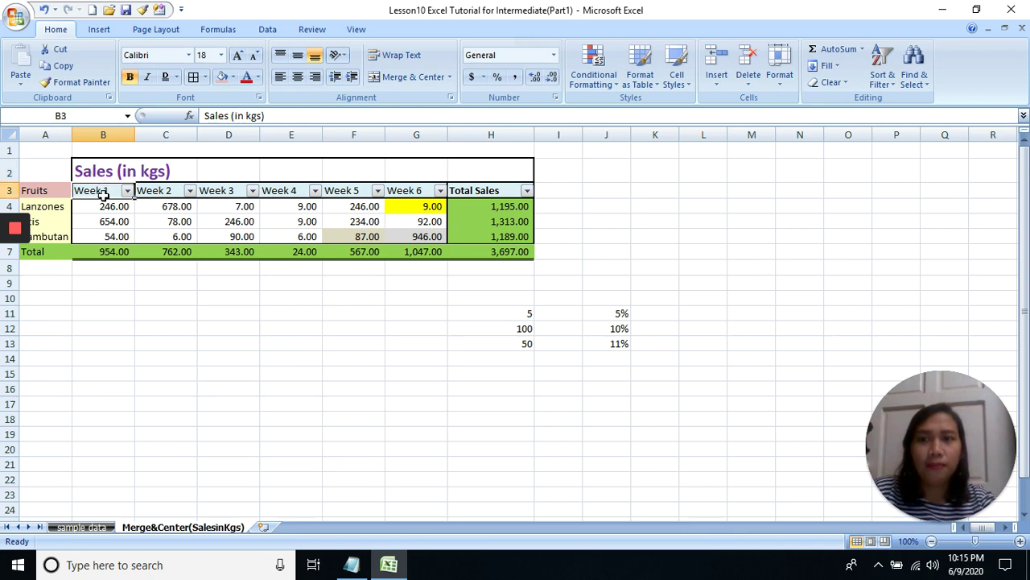
left_click(169, 191)
left_click(97, 192)
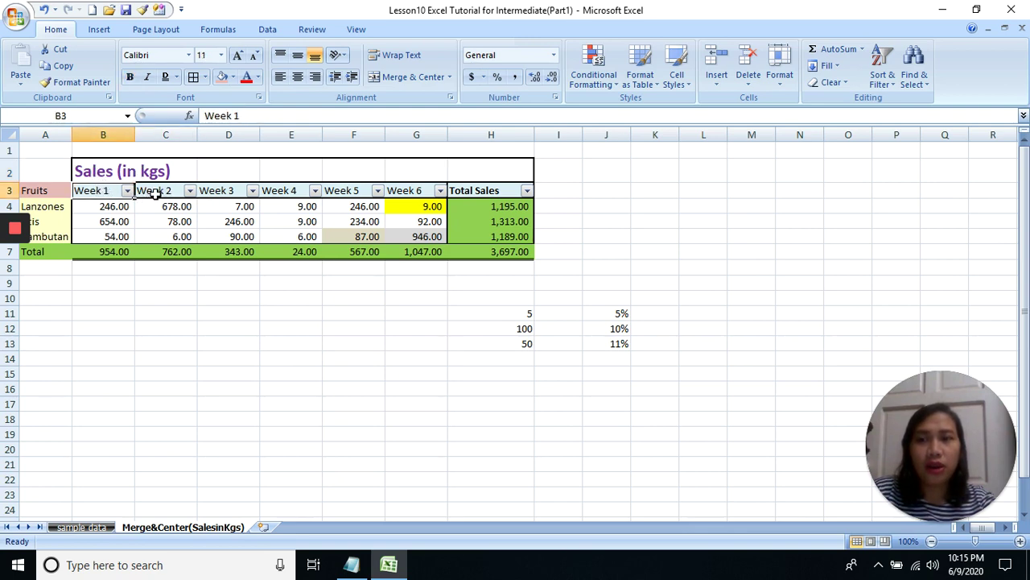
left_click(149, 194)
left_click(218, 191)
Merge and center the Sales (in kgs) title across B2:H2, above the Week and Total Sales columns.
left_click_drag(96, 167, 511, 170)
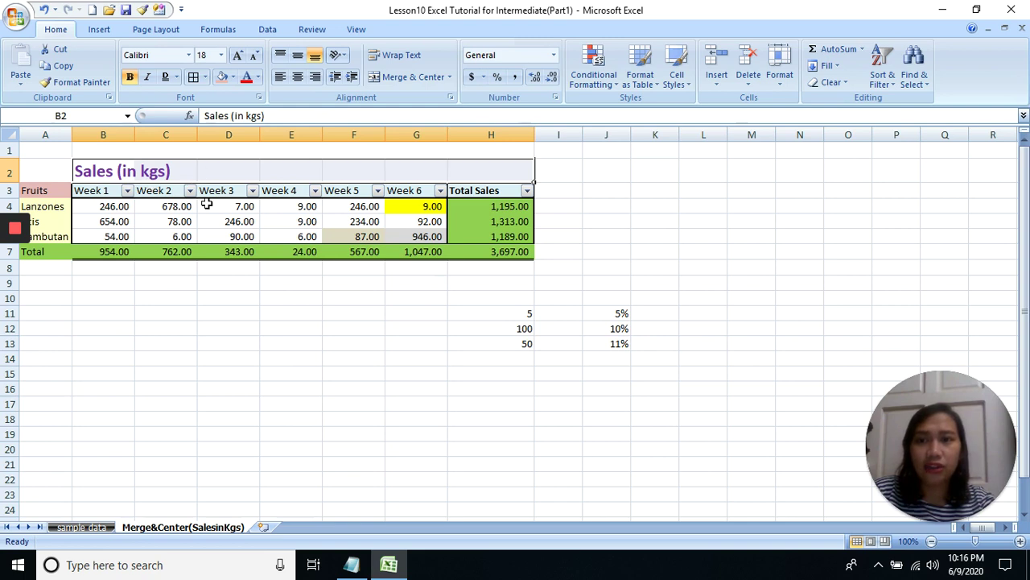
left_click(233, 223)
left_click_drag(142, 172, 483, 167)
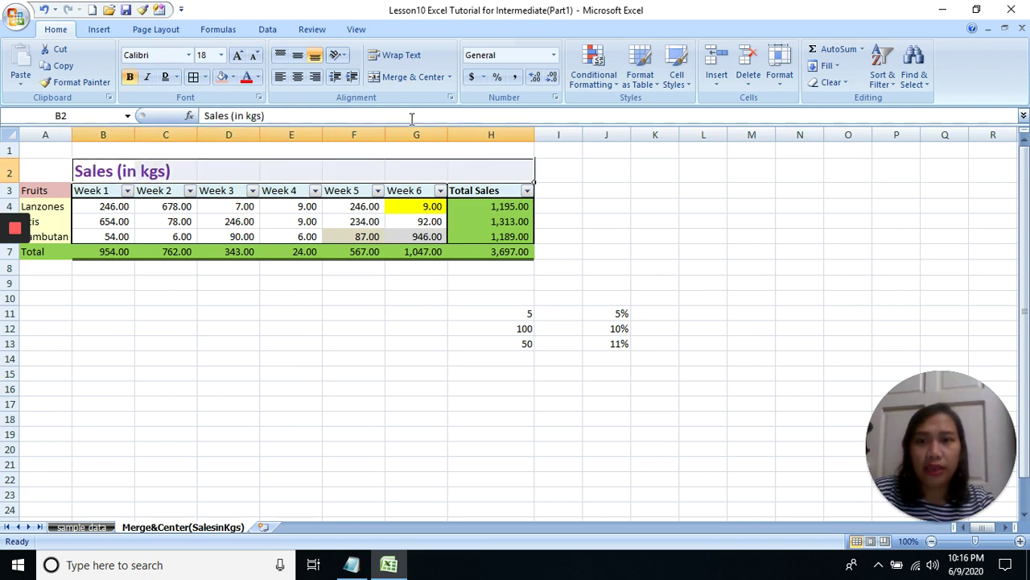
left_click_drag(141, 171, 500, 172)
left_click(419, 79)
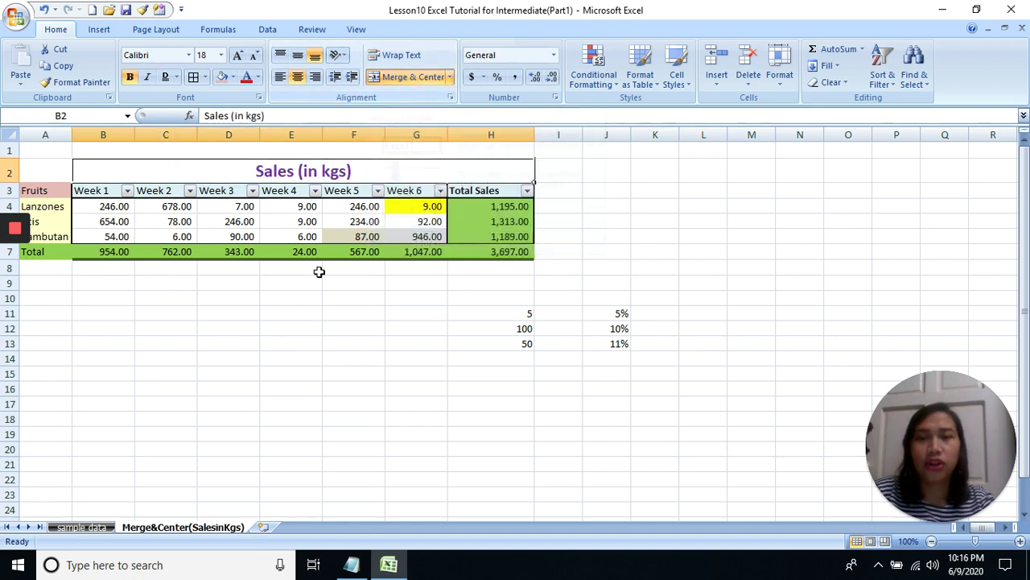
left_click(366, 282)
left_click(396, 206)
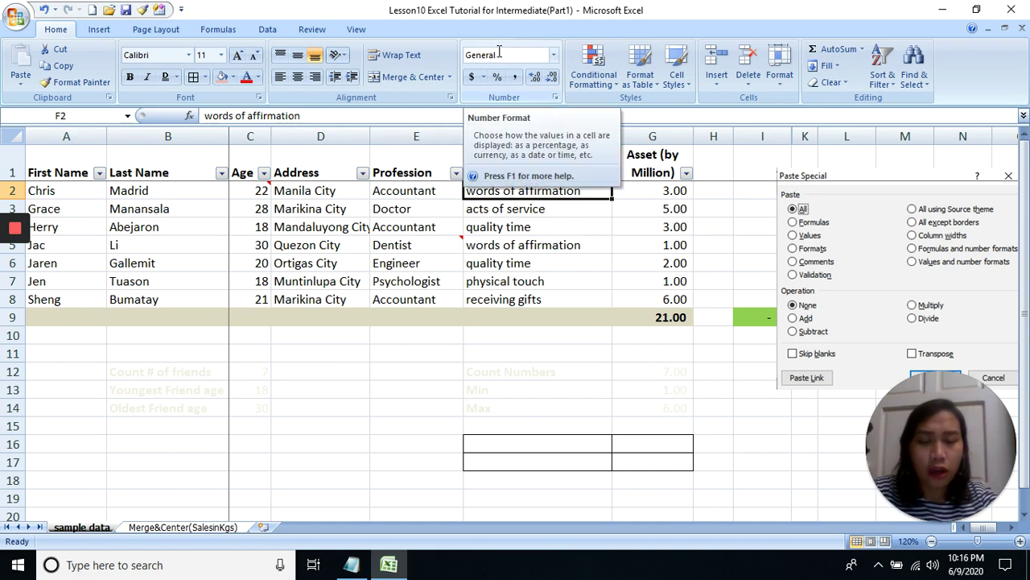
Review the number formats available for F2 on the sample data sheet without applying one.
left_click(554, 55)
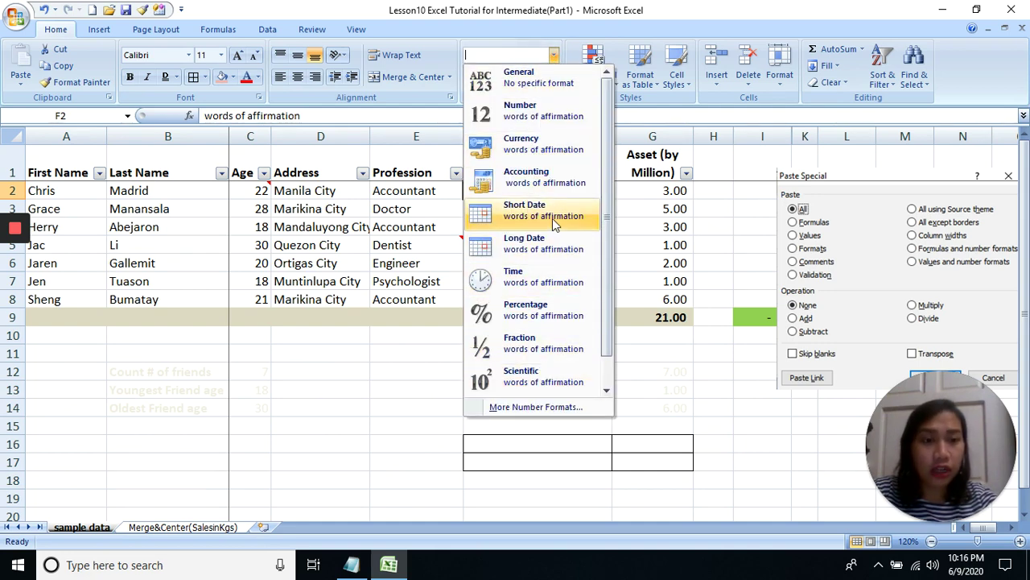
left_click(646, 262)
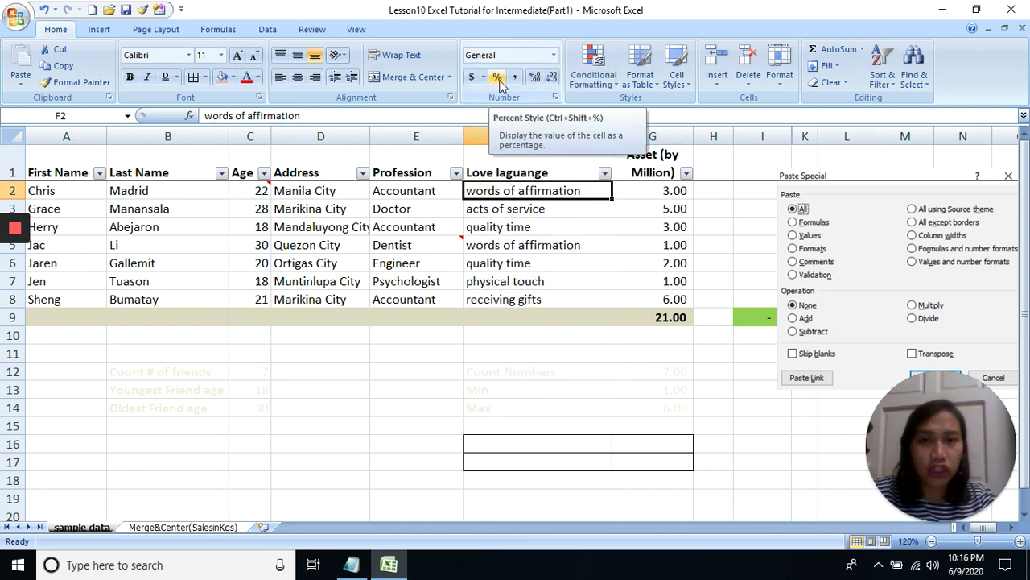
left_click(553, 55)
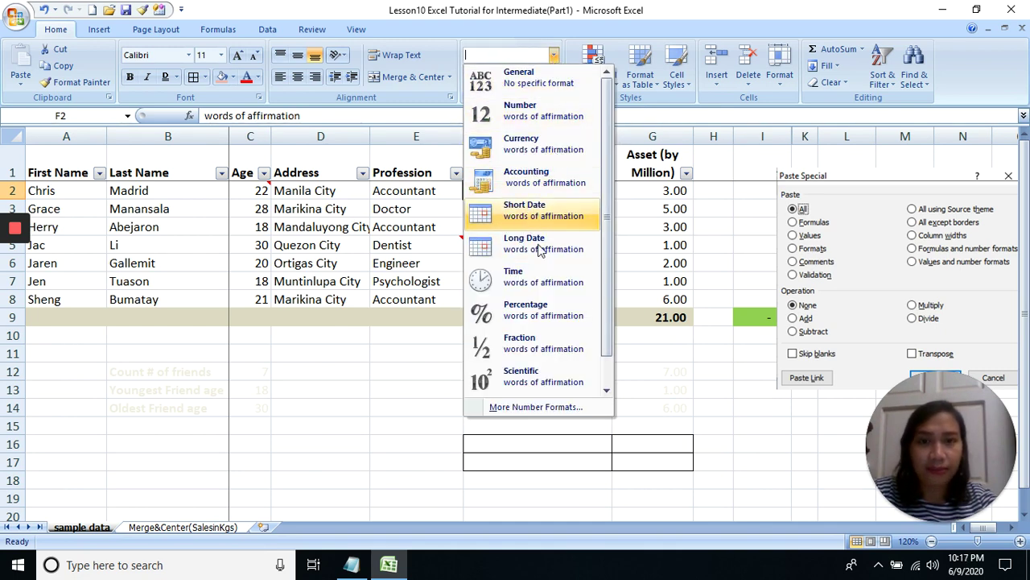
left_click(360, 348)
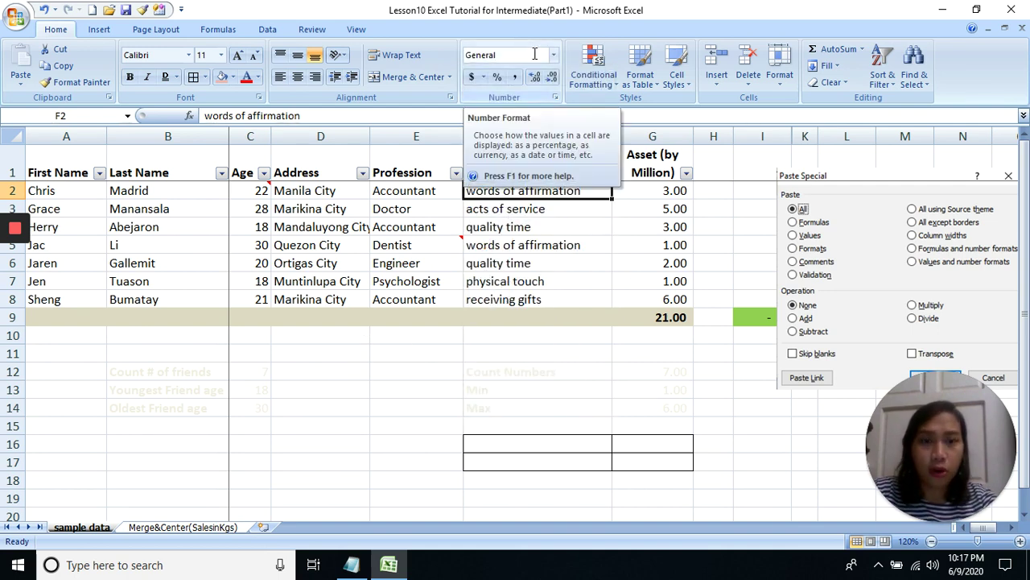
Apply the dollar accounting format to the Asset amounts in G2:G8 and to the total in G9.
left_click(520, 314)
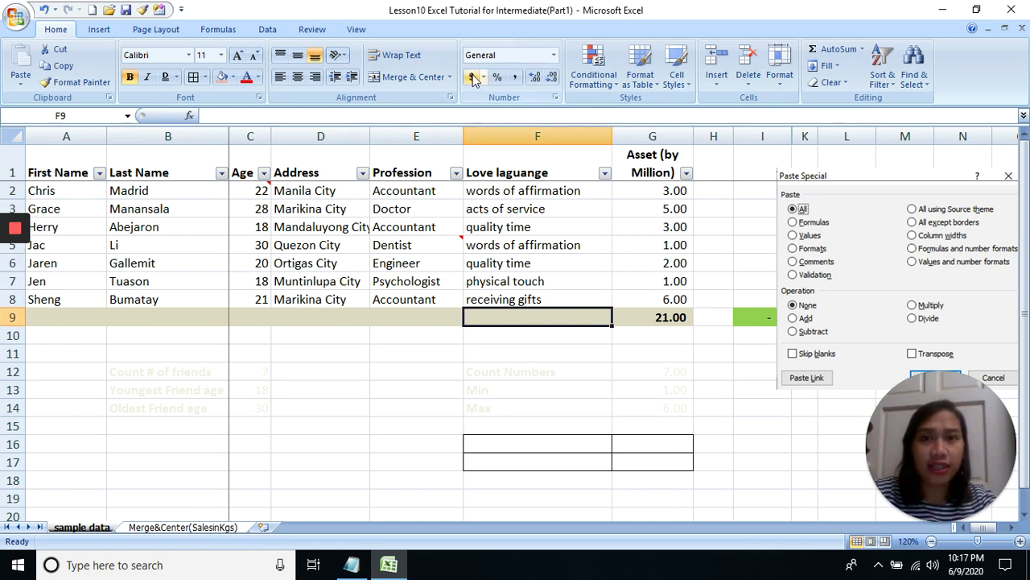
left_click(668, 226)
left_click_drag(671, 190, 678, 307)
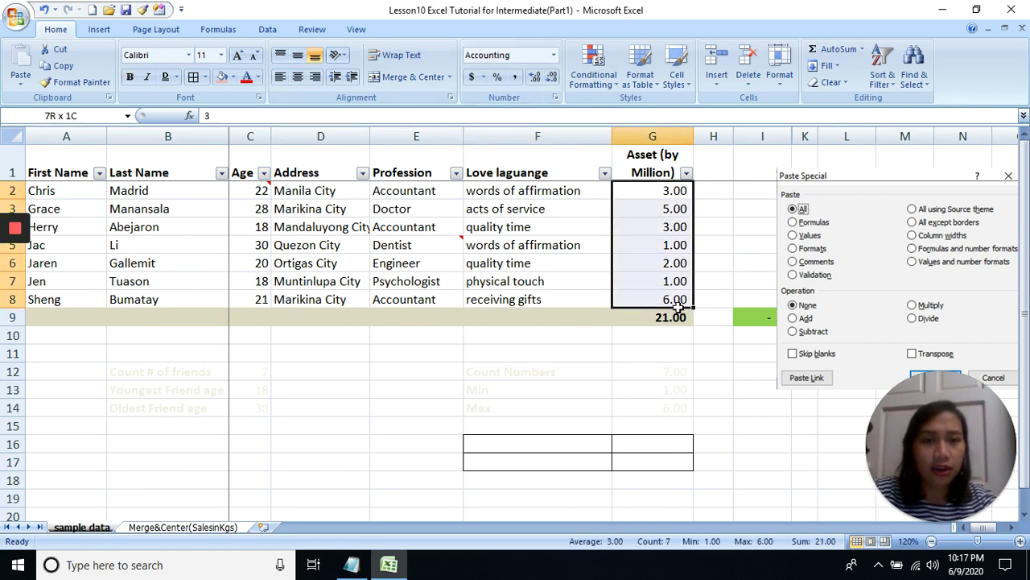
left_click(474, 77)
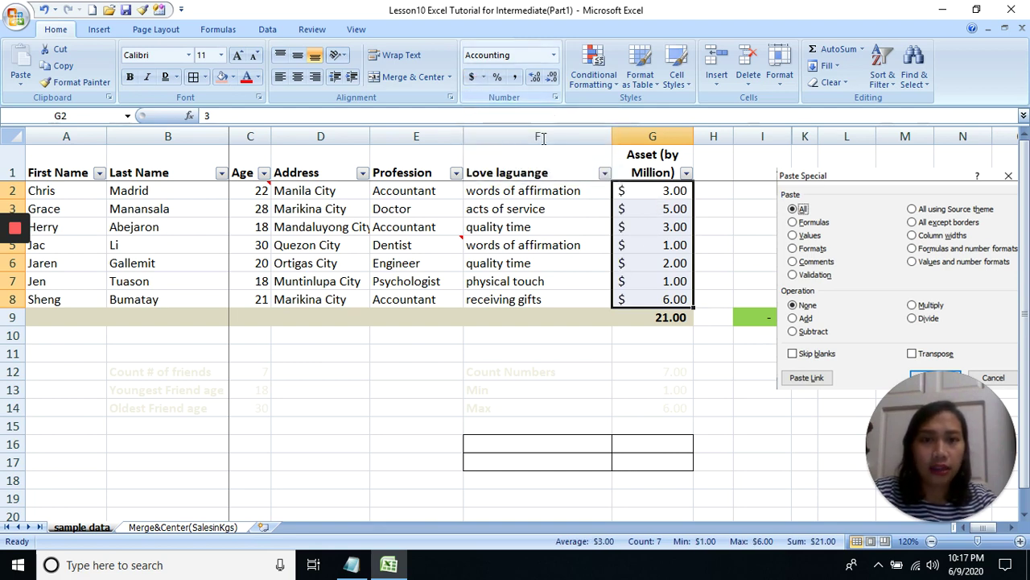
left_click(647, 319)
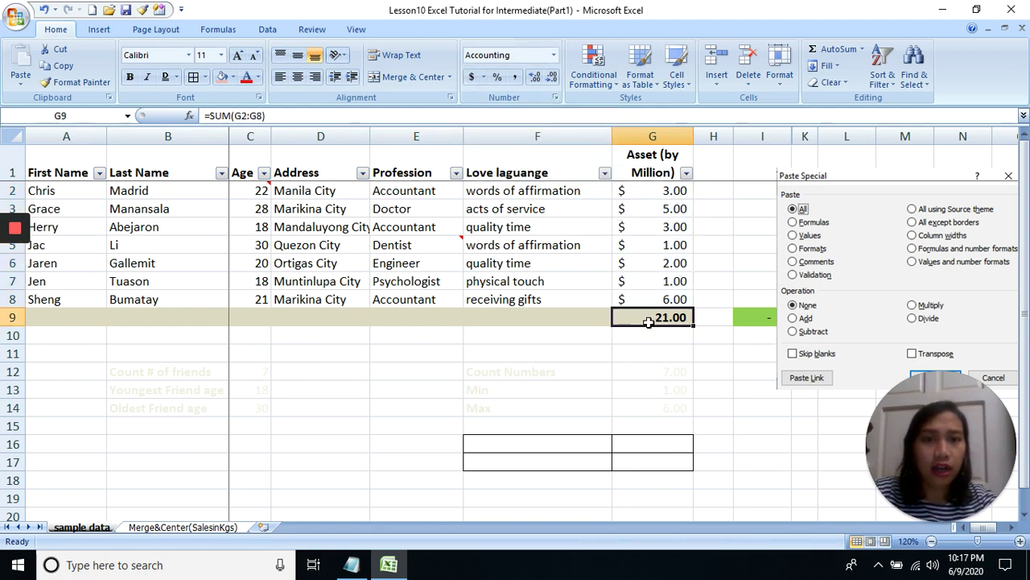
left_click(473, 77)
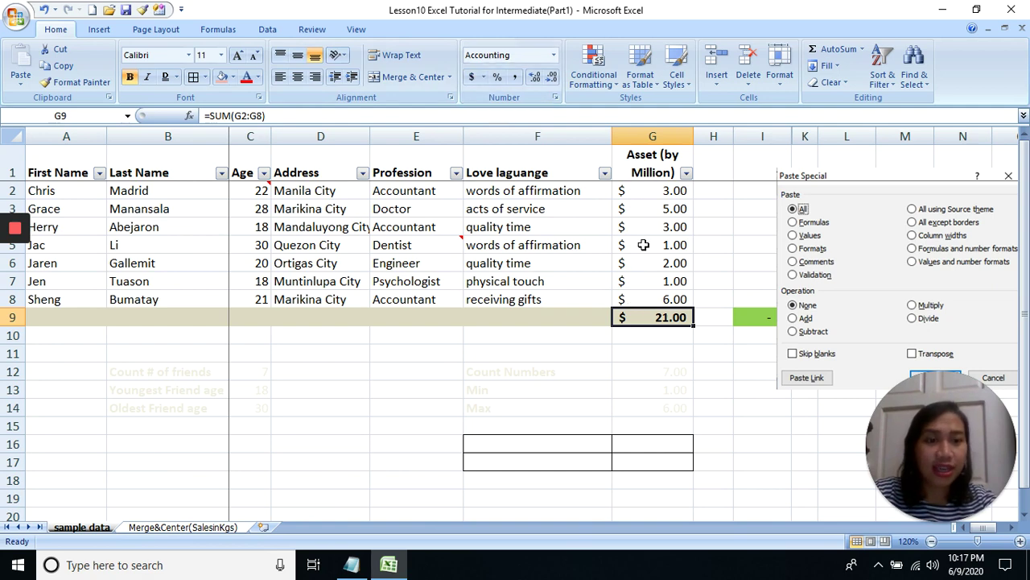
Set the accounting currency symbol of the Asset amounts in G2:G8 to PHP.
left_click_drag(665, 197, 665, 300)
left_click(483, 77)
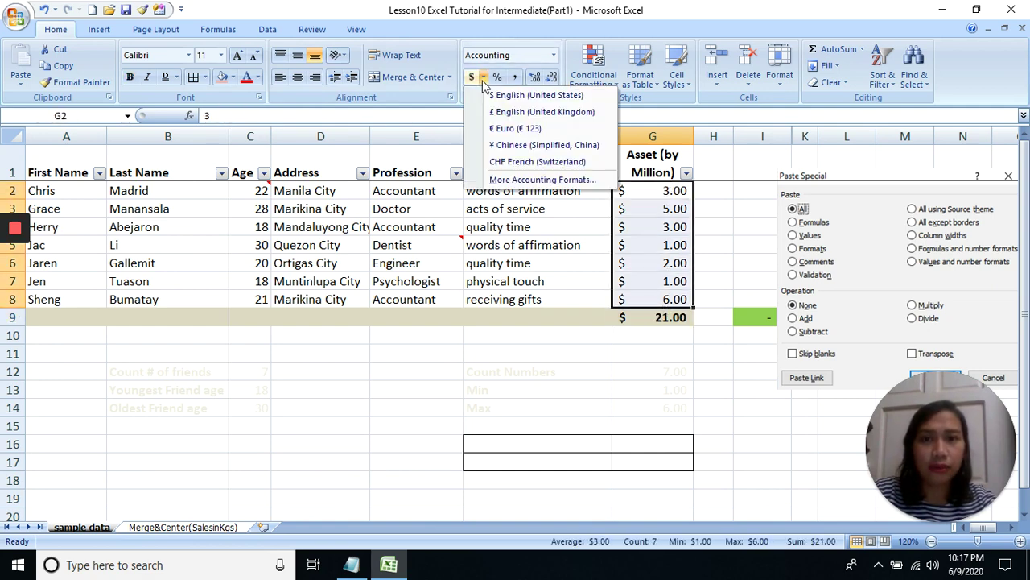
left_click(548, 180)
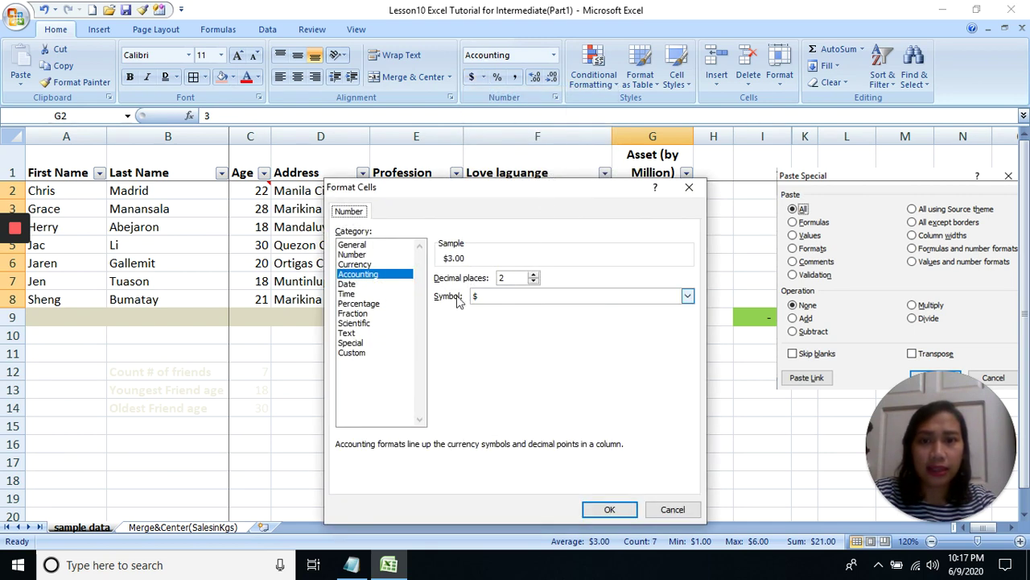
left_click(494, 298)
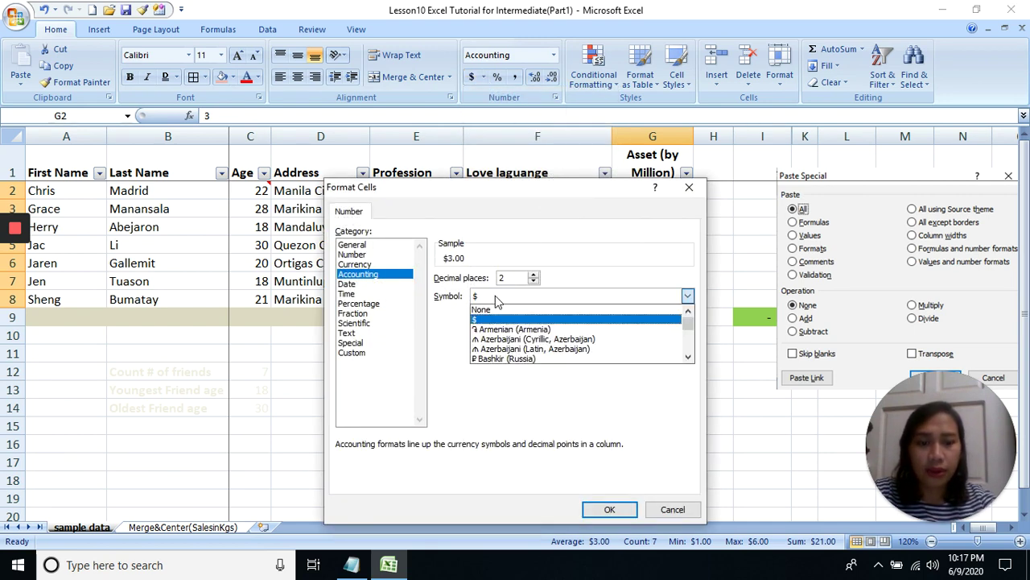
key("p")
left_click(689, 356)
left_click(688, 357)
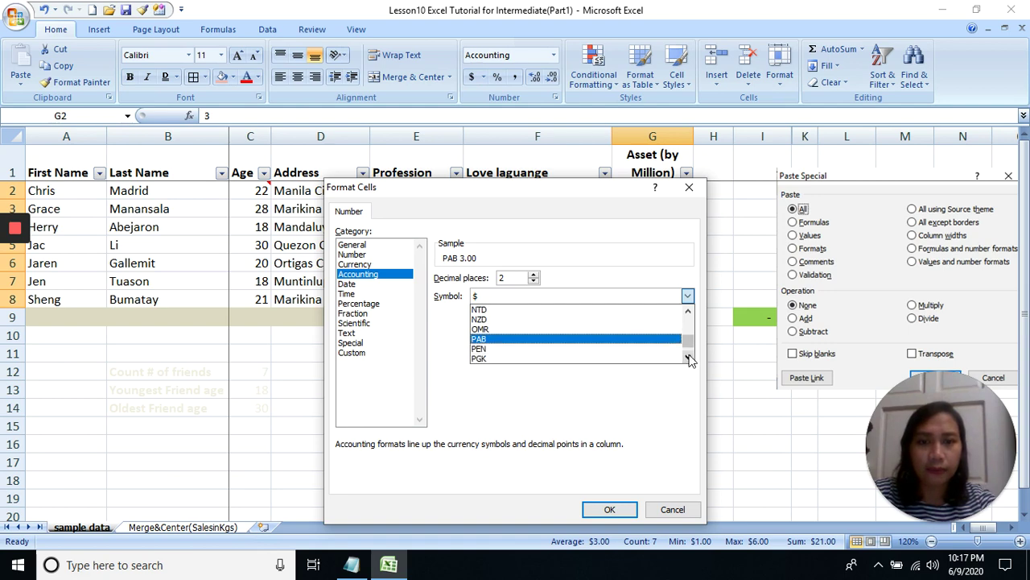
left_click(688, 356)
left_click(688, 357)
left_click(561, 350)
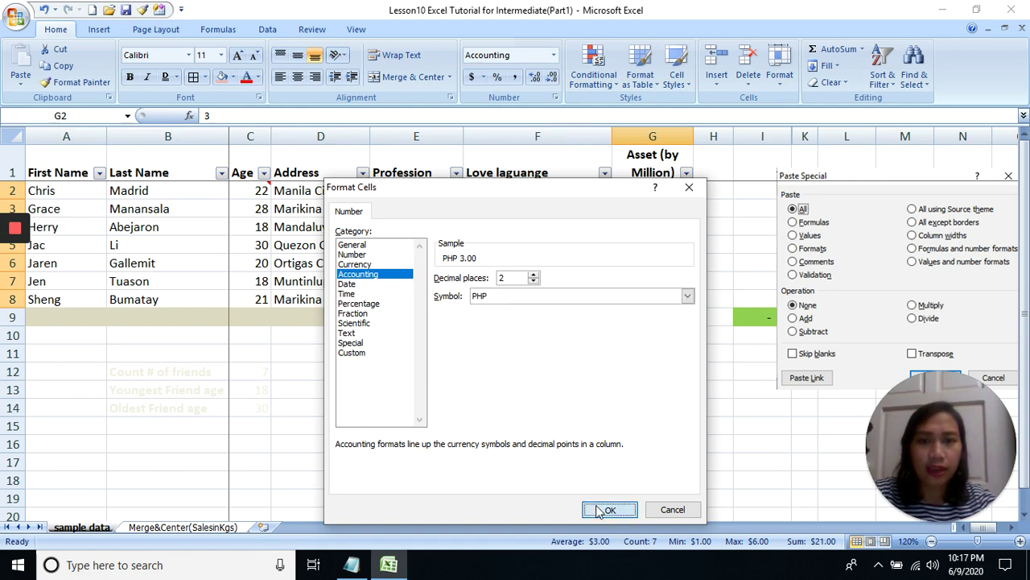
left_click(606, 509)
Set the accounting currency symbol of the Asset total in G9 to PHP.
left_click(648, 319)
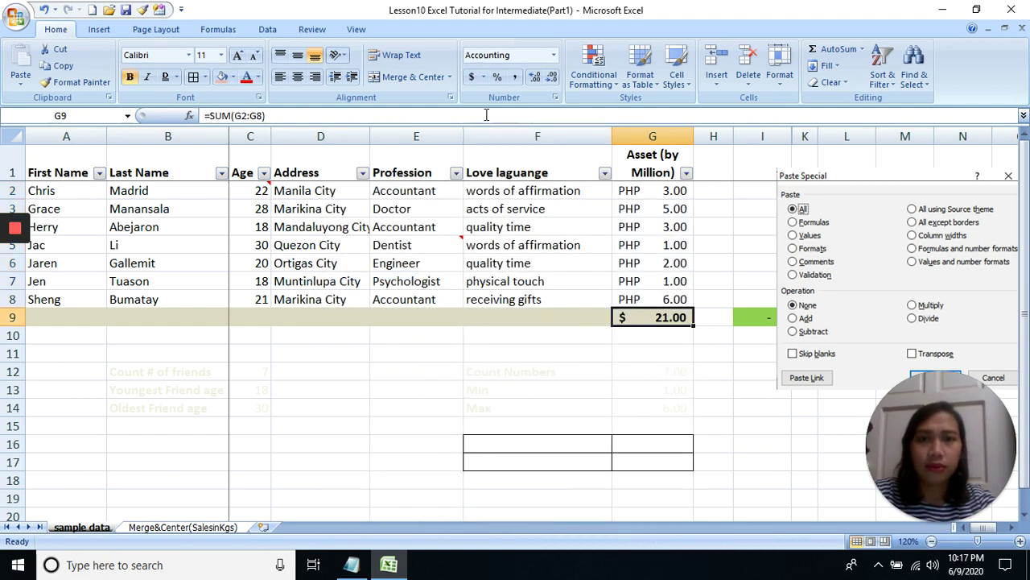
left_click(483, 77)
left_click(542, 180)
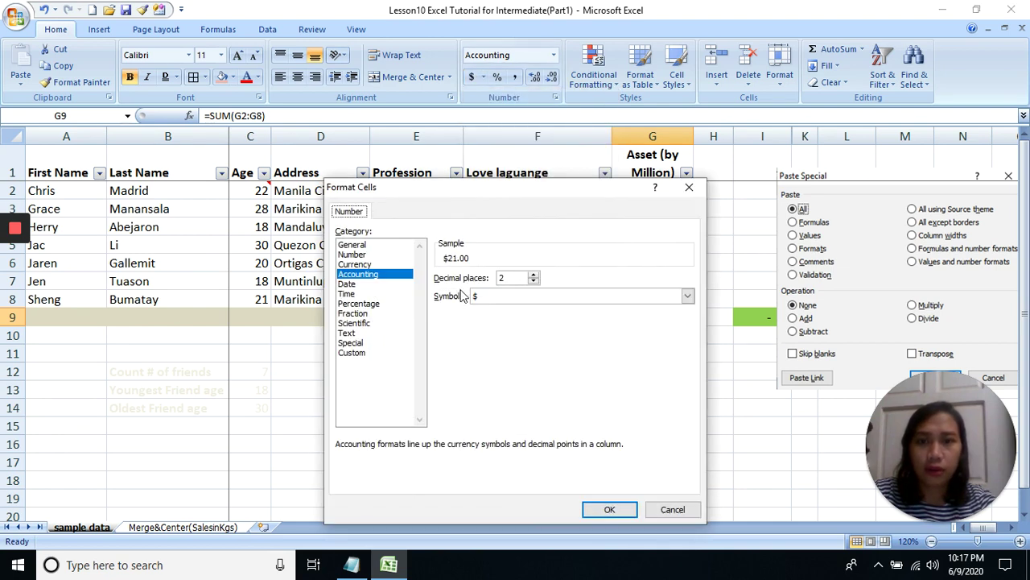
left_click(496, 297)
key("p")
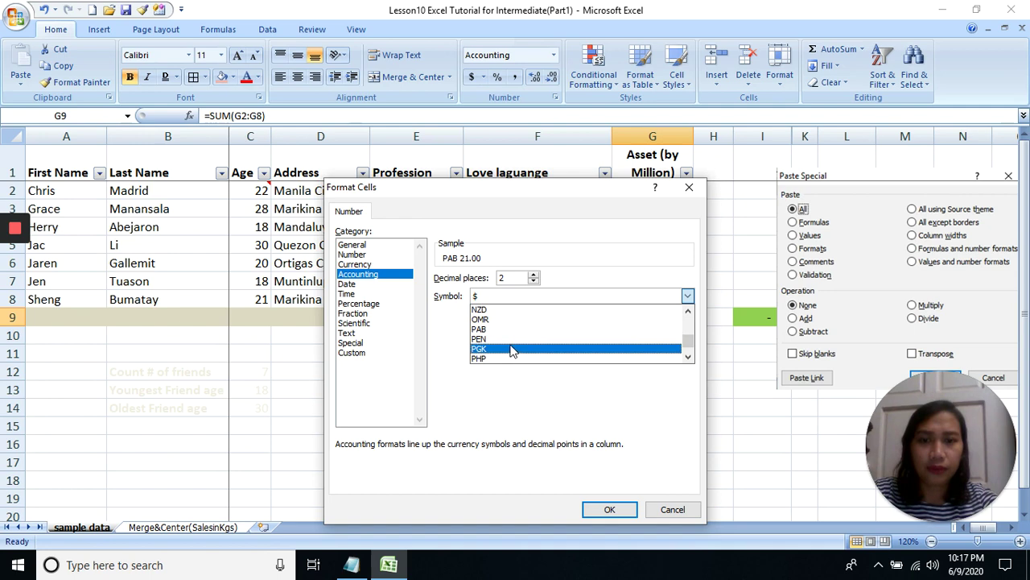
left_click(499, 358)
left_click(609, 509)
left_click(667, 332)
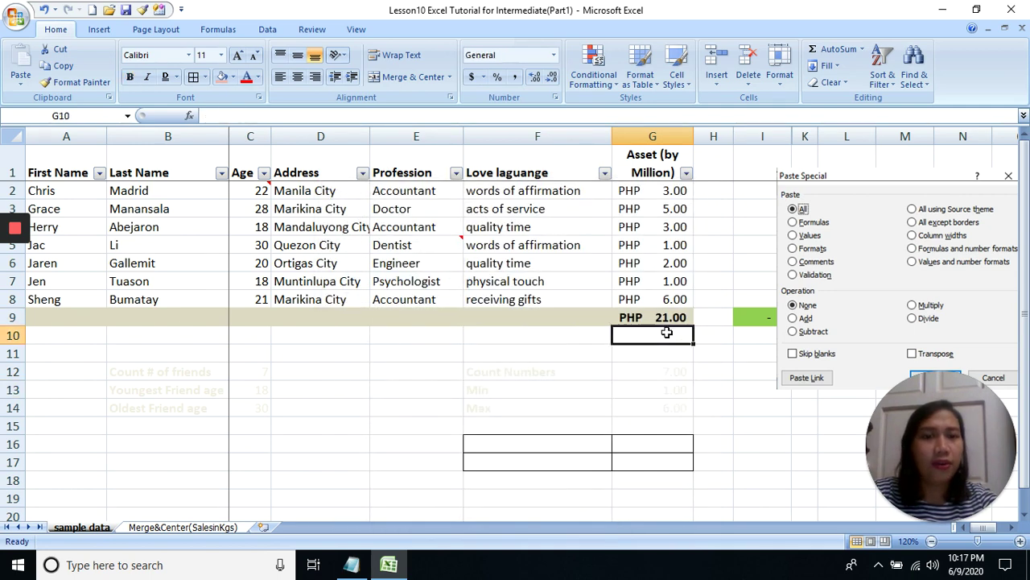
left_click(661, 315)
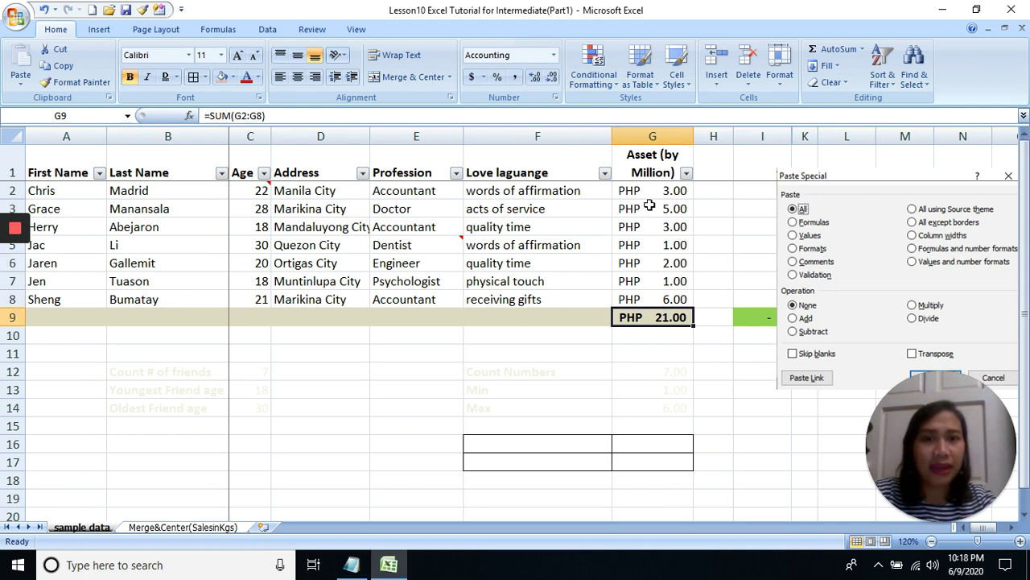
Fill I2:I8 on the sample data sheet with the Asset amounts from G2:G8 in accounting format without a currency symbol.
left_click_drag(649, 191, 673, 314)
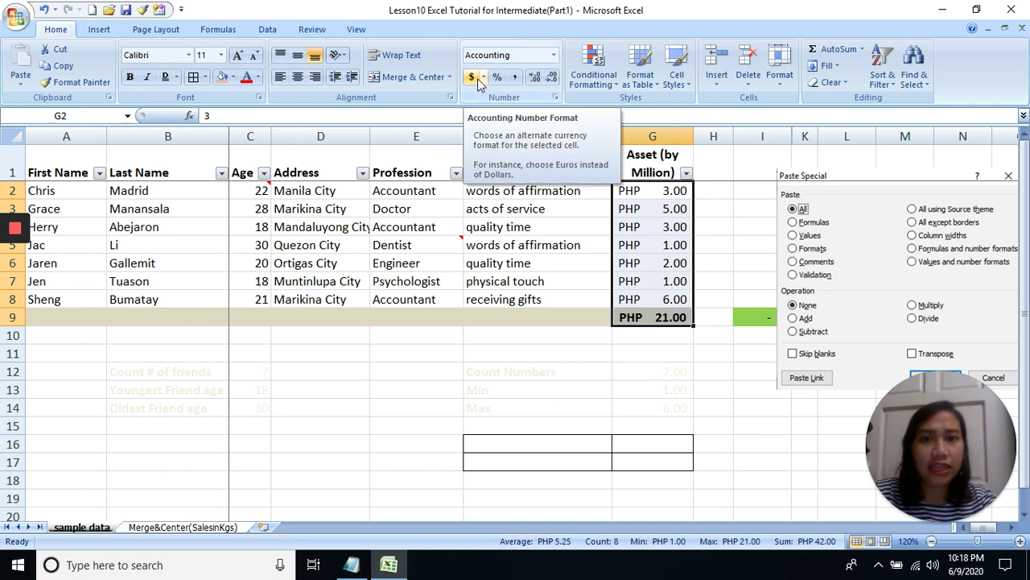
left_click(665, 247)
left_click(662, 203)
left_click(746, 195)
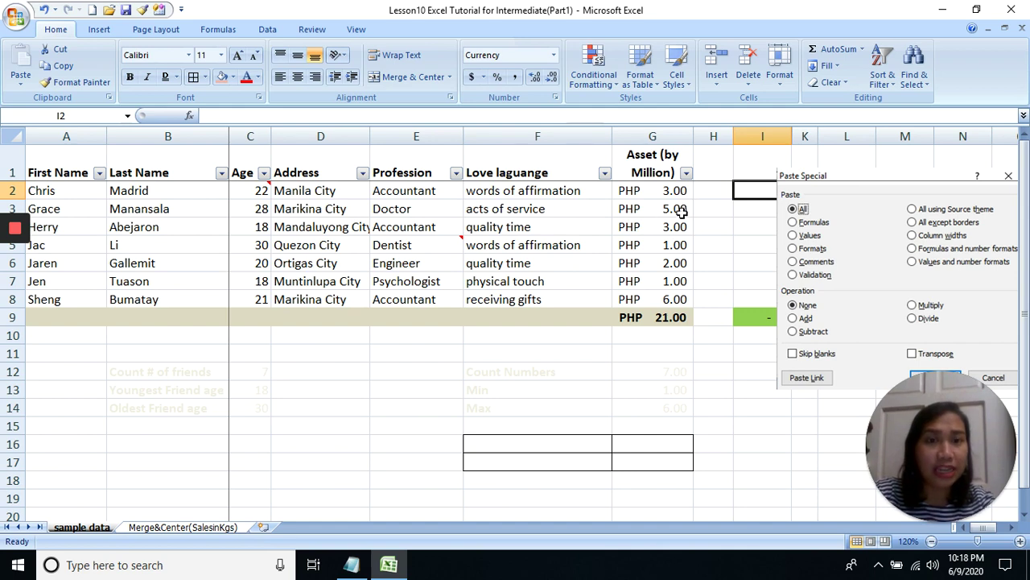
key("Return")
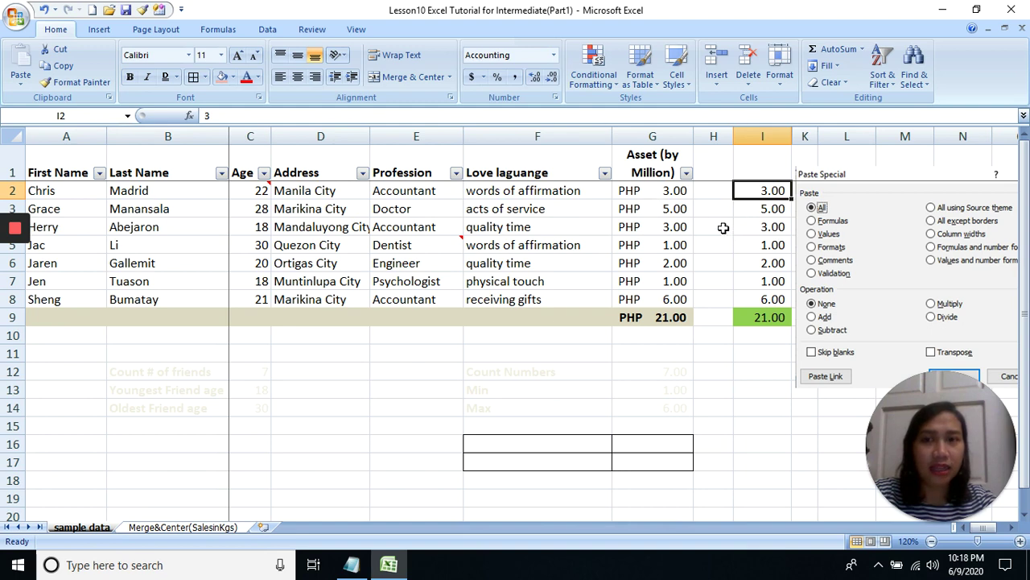
Change the content of I2 to the literal text PHP 3.00.
double_click(747, 192)
type("PHP")
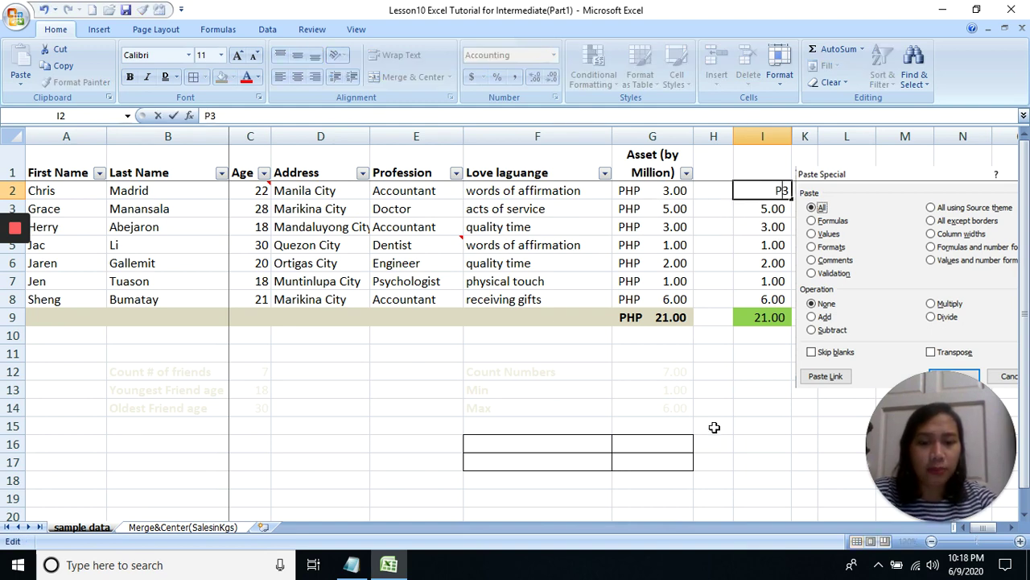
left_click(768, 248)
left_click(773, 189)
double_click(778, 189)
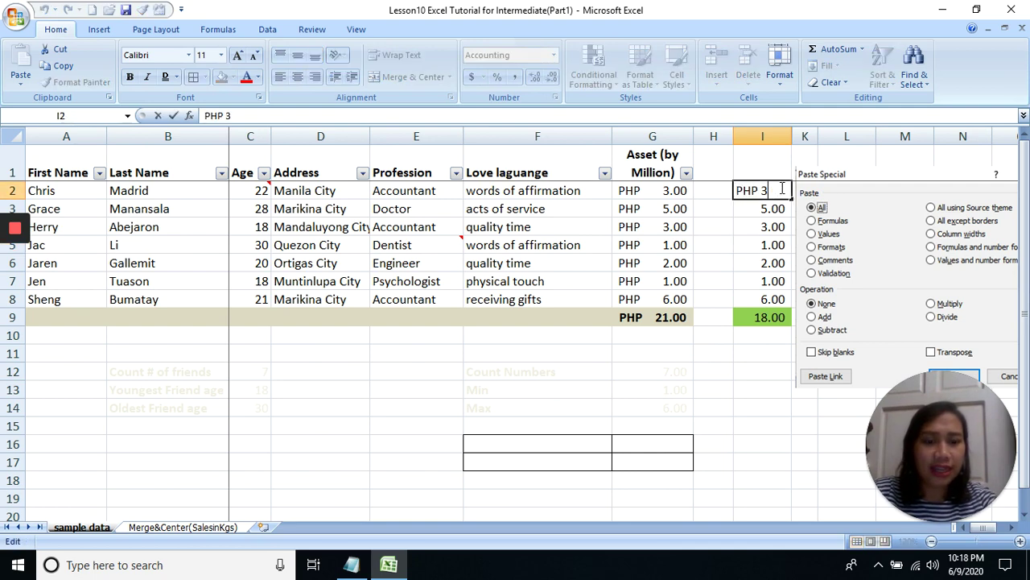
type(".00")
key("Return")
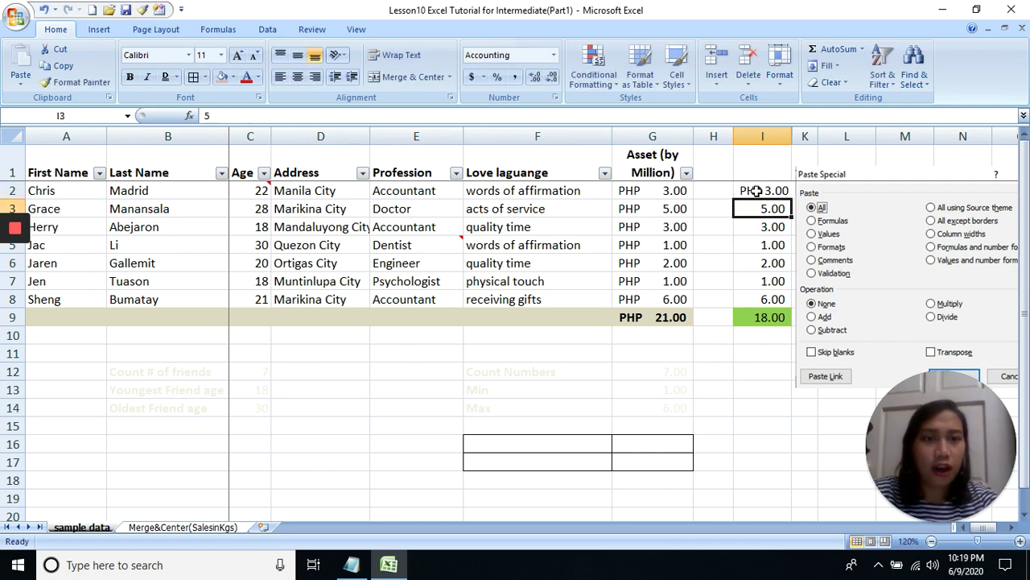
Compare the underlying contents of the accounting-formatted amount in G2 with the manually typed entry in I2.
left_click(757, 191)
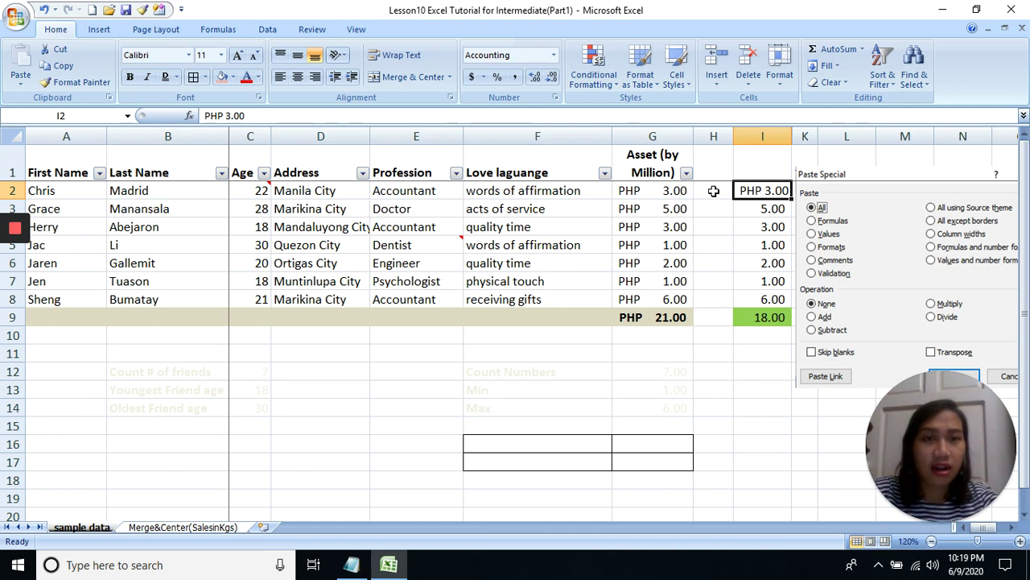
left_click(668, 192)
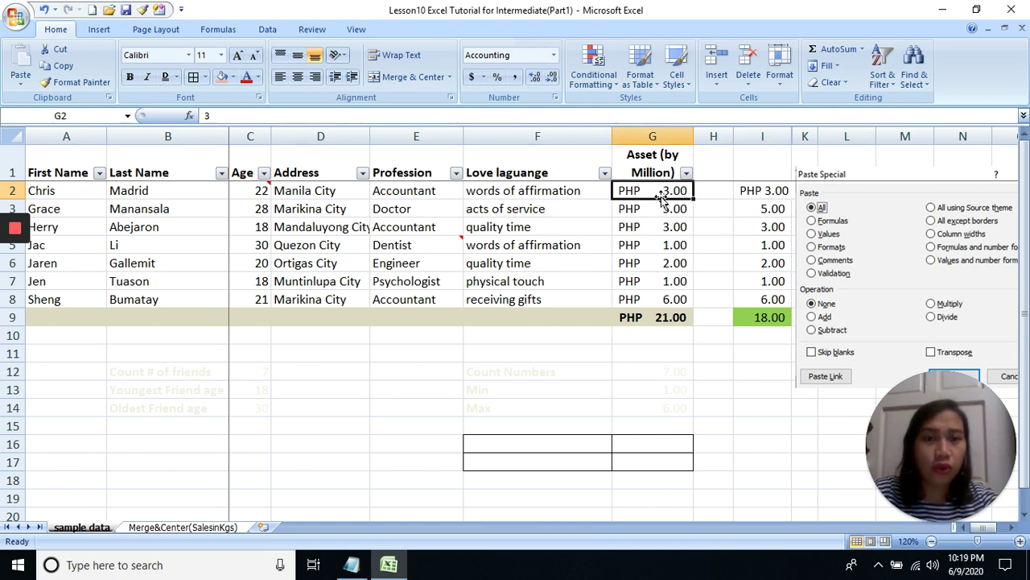
left_click(278, 117)
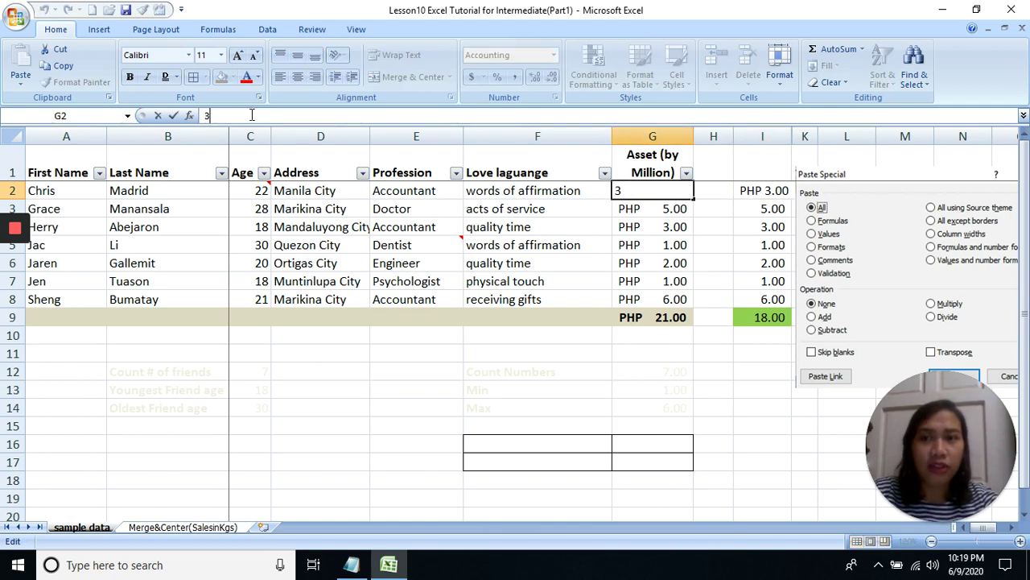
key("Return")
left_click(658, 197)
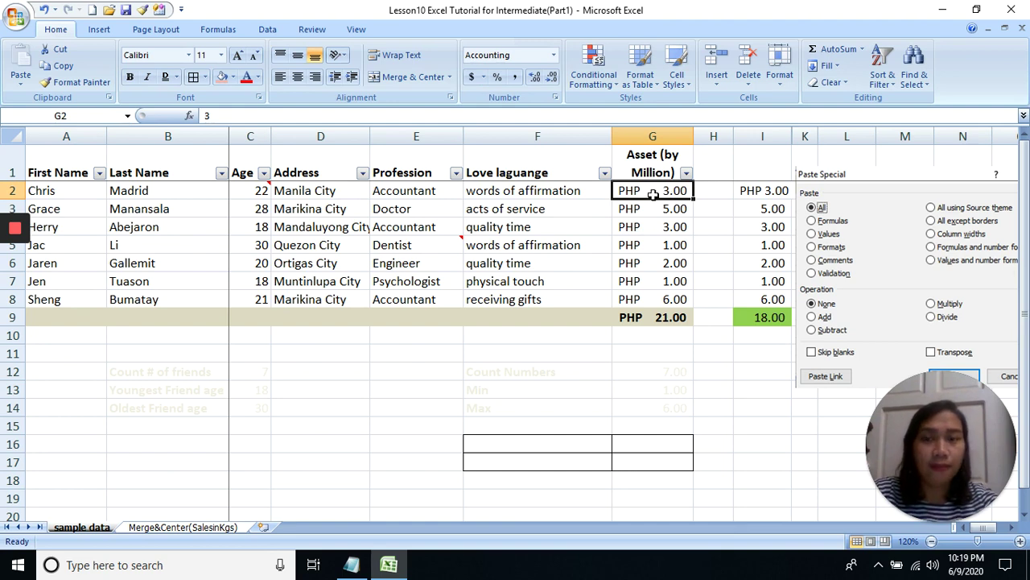
left_click(753, 198)
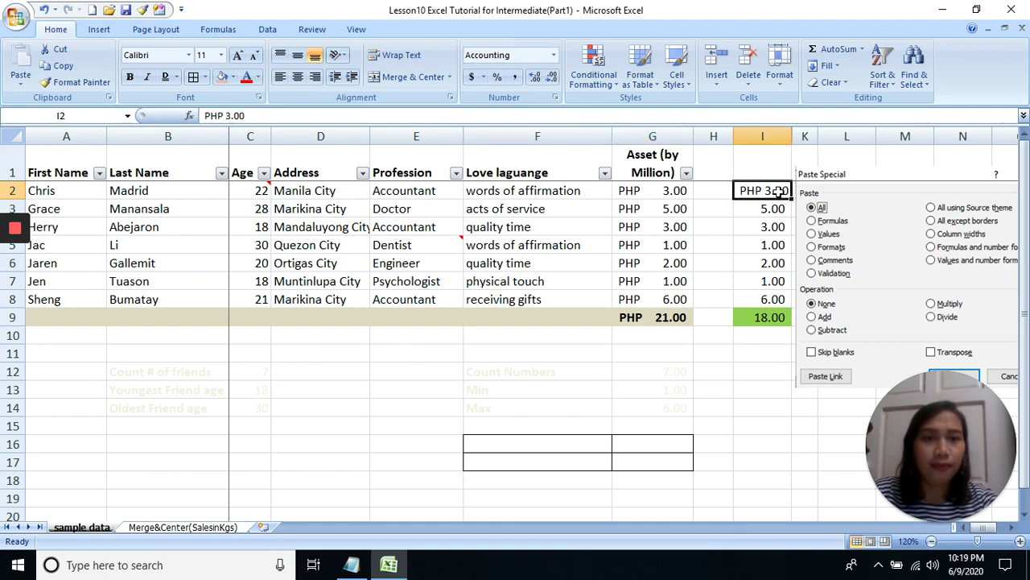
double_click(750, 190)
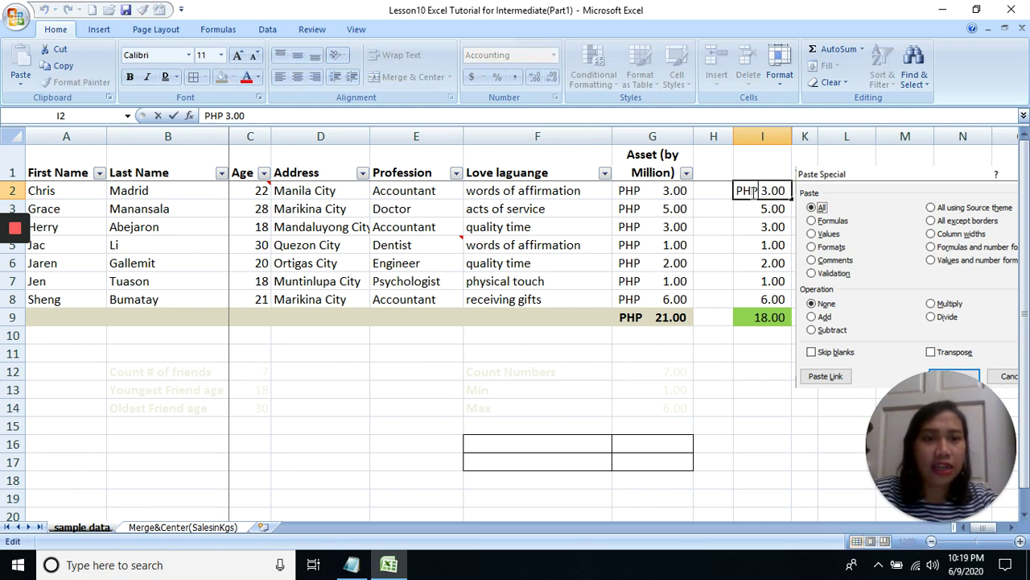
key("Escape")
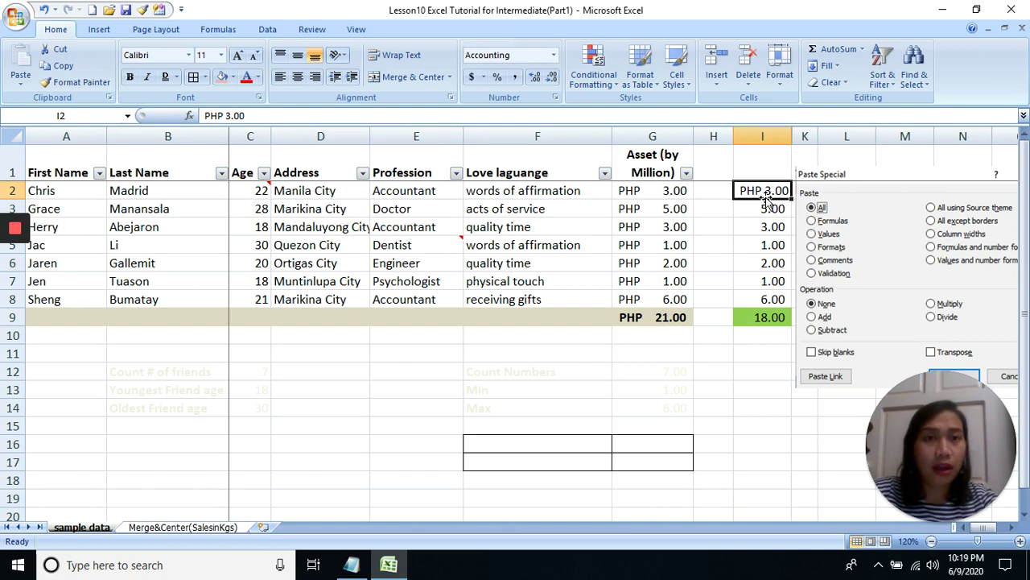
Prefix the amounts in I3:I8 with PHP as text, entering PHP 5, PHP 3, PHP 1, PHP 2, PHP 1 and PHP 6.
double_click(760, 191)
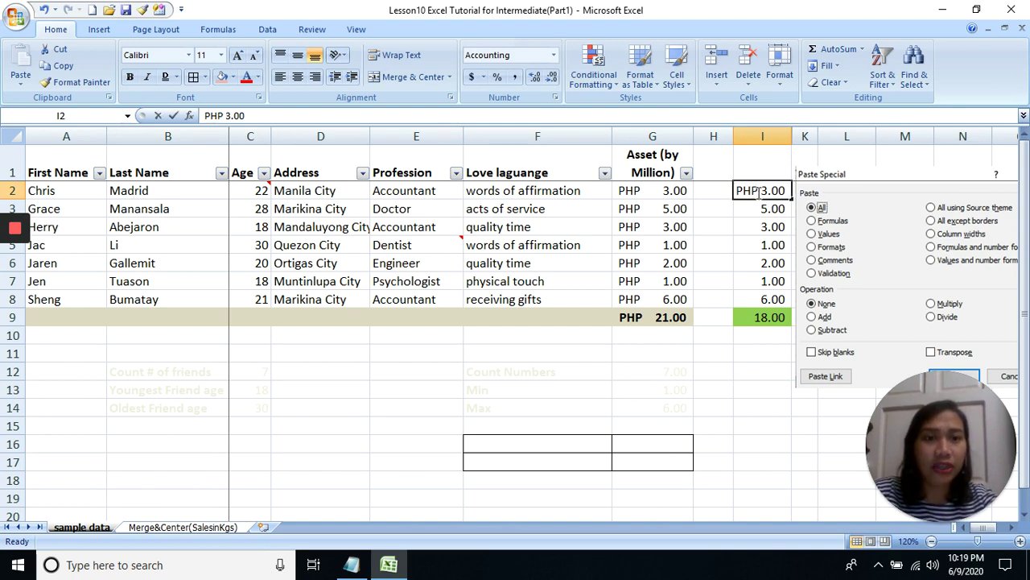
key("Return")
type("PHP 5")
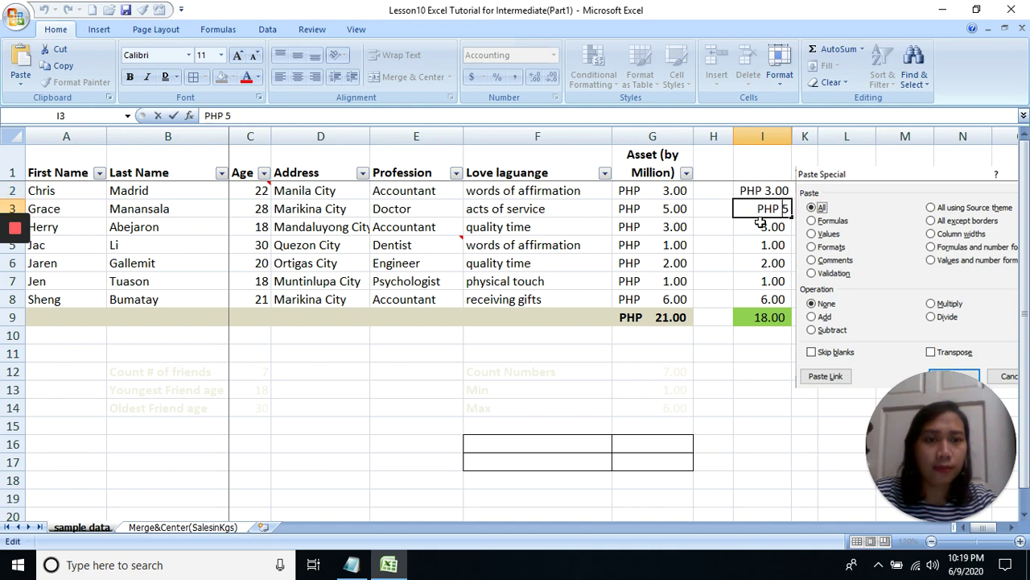
key("Return")
type("PHP 3")
key("Return")
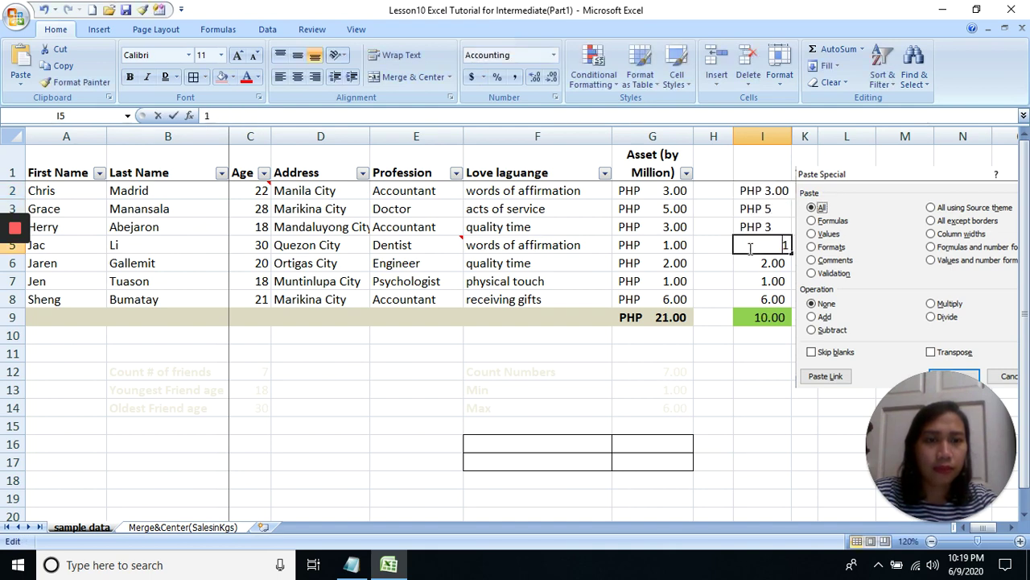
type("PHP 1")
key("Return")
type("2")
key("Home")
type("PHP")
key("Return")
type("1")
key("Home")
type("PHP")
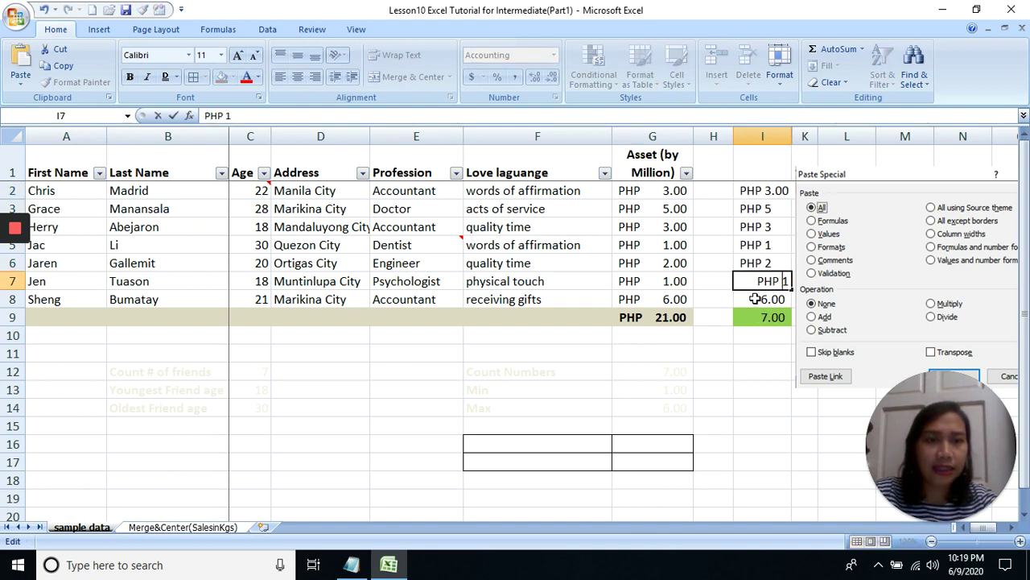
key("Return")
type("PHP 6")
key("Return")
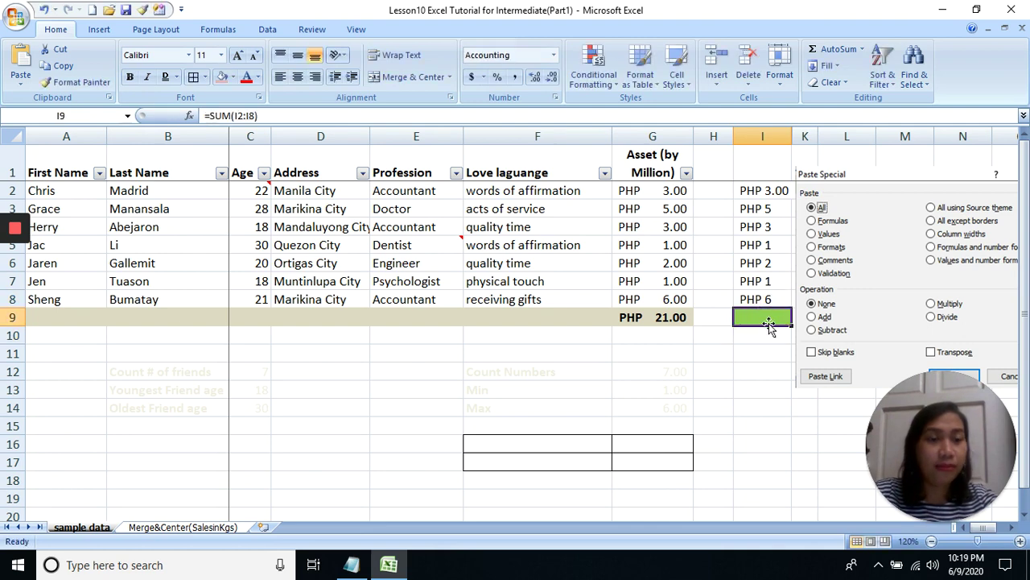
Compare the typed PHP entries in column I with the accounting-formatted Asset amounts in G2:G8 and their total in G9.
left_click(773, 207)
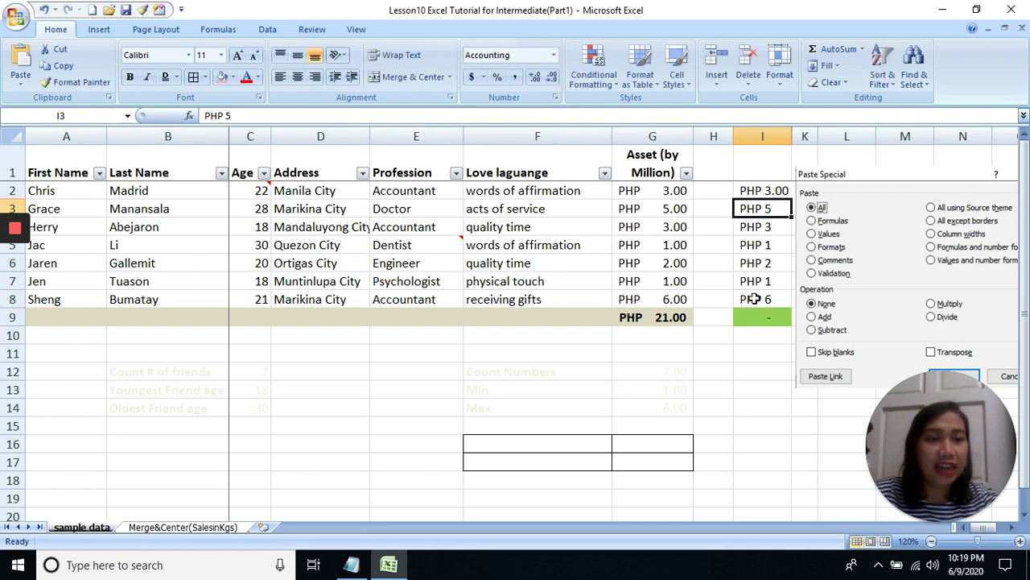
left_click(765, 295)
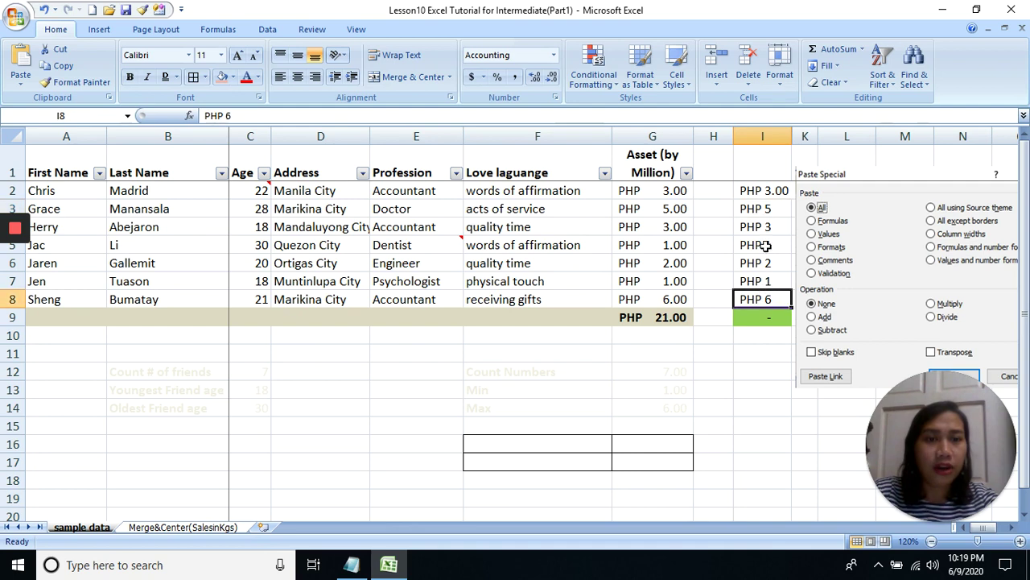
left_click(770, 209)
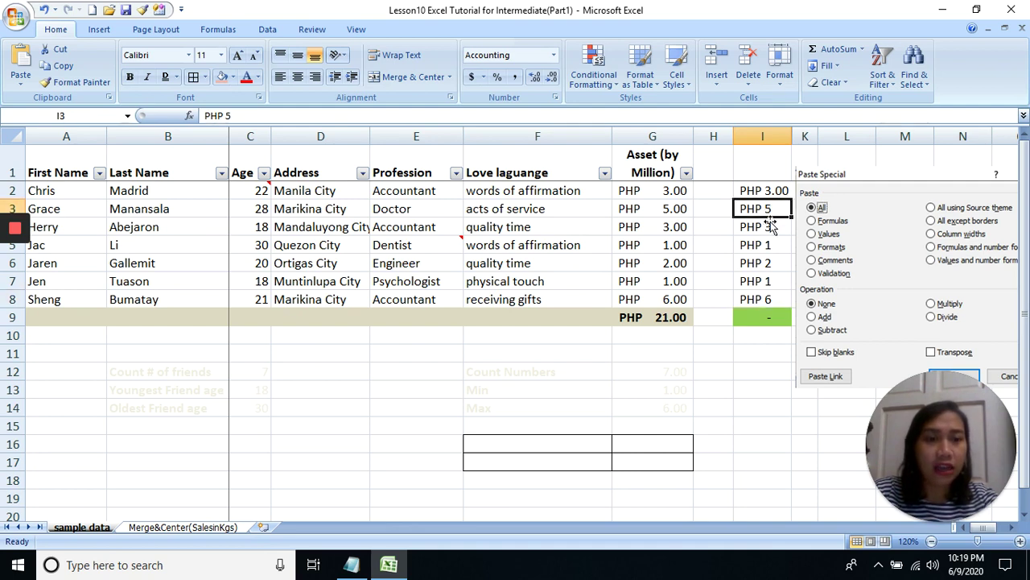
left_click(771, 227)
left_click(769, 209)
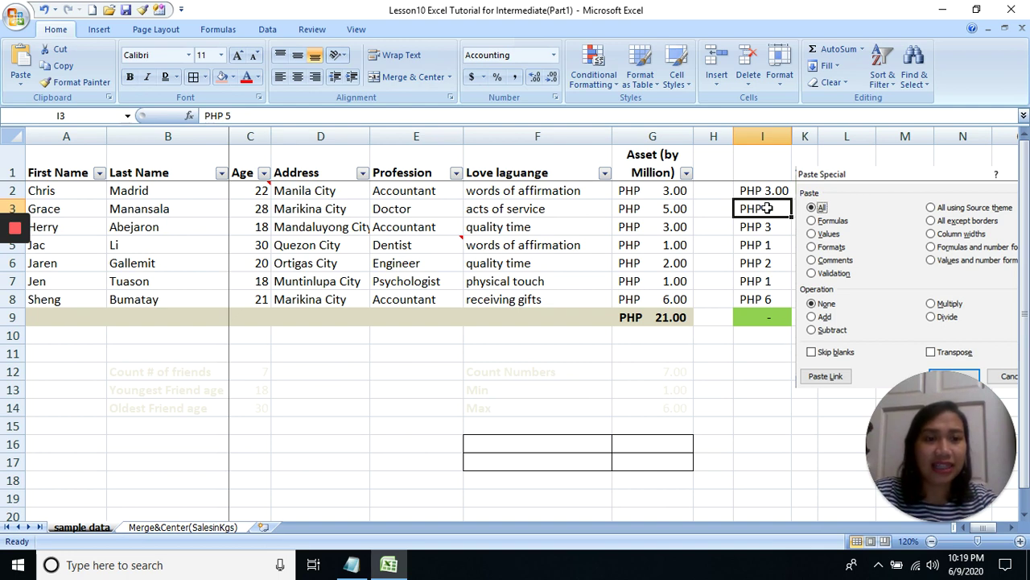
left_click(674, 330)
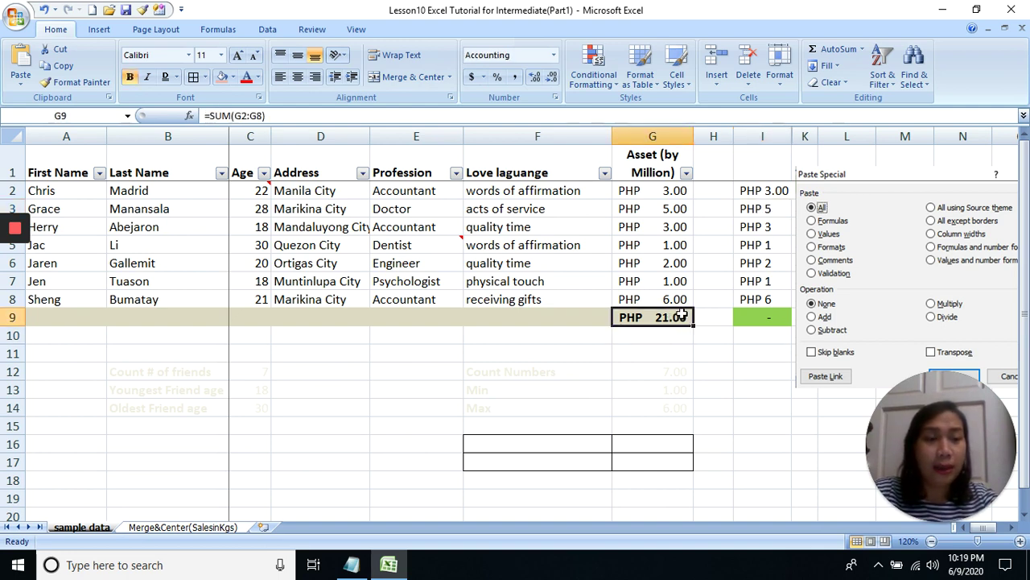
left_click(674, 316)
left_click_drag(661, 202, 665, 299)
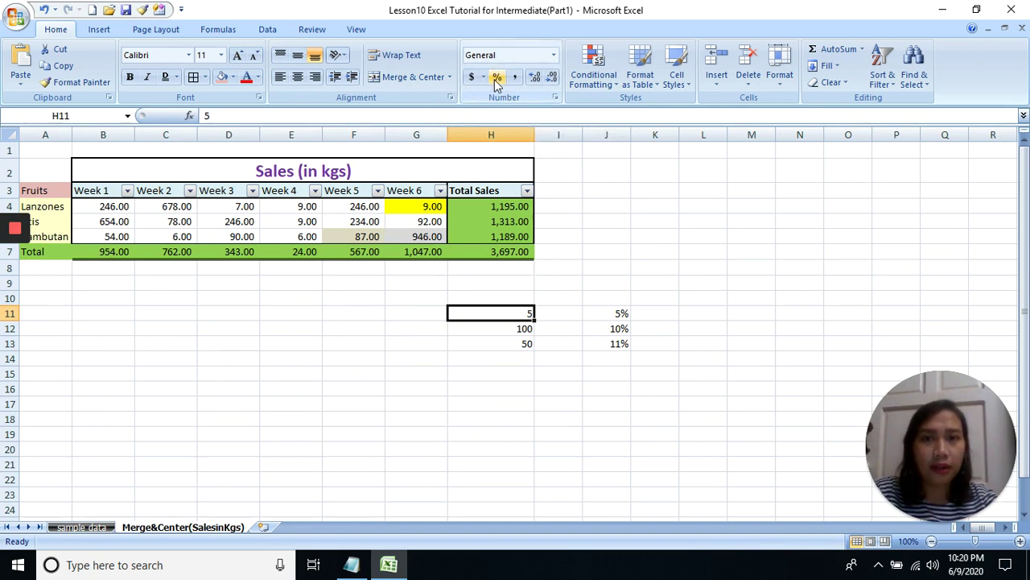
Apply the percent style to H11, H12 and H13 on the Merge&Center(SalesinKgs) sheet.
left_click(515, 328)
left_click(519, 313)
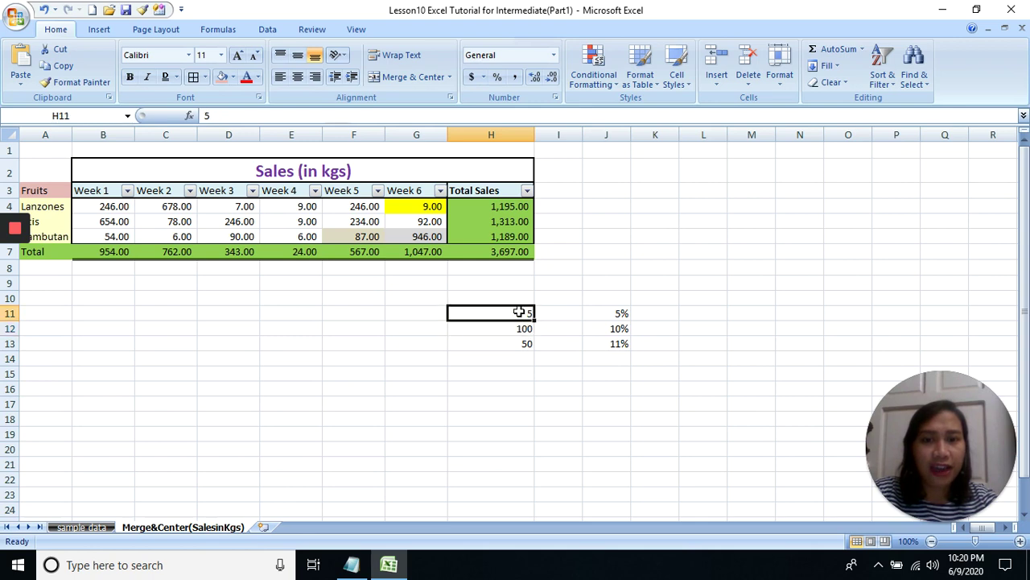
left_click(498, 77)
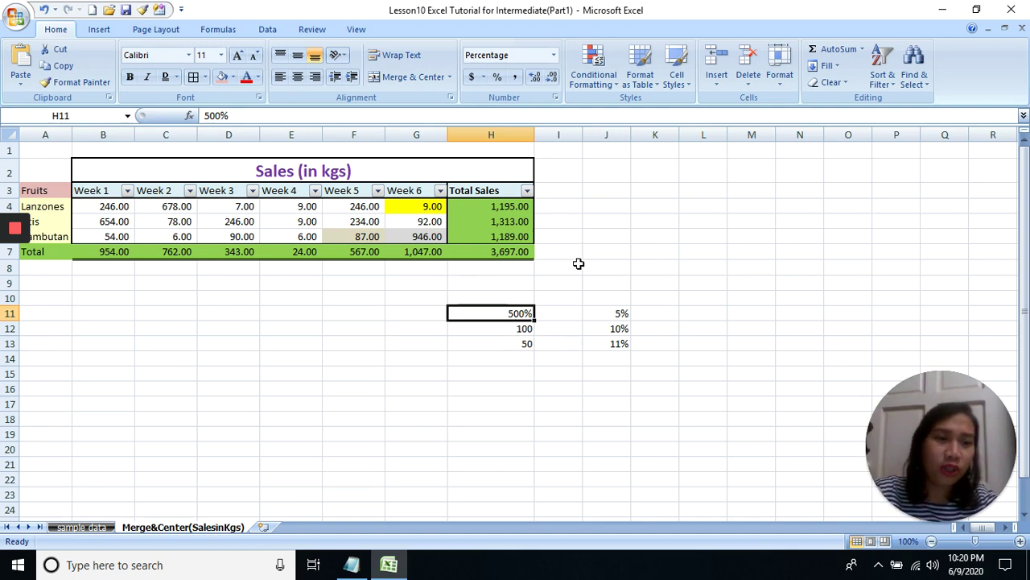
left_click(521, 333)
left_click(497, 78)
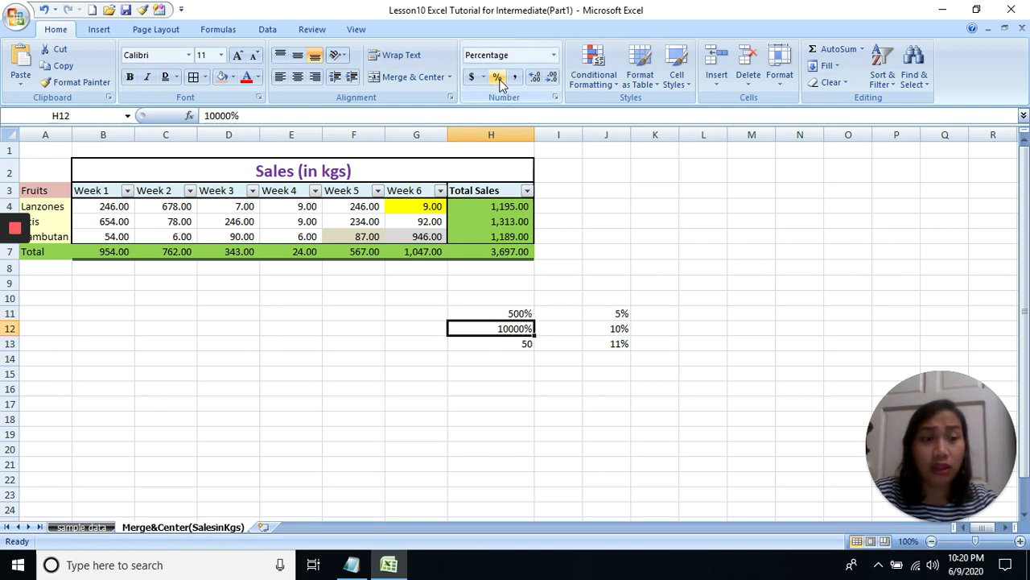
left_click(518, 344)
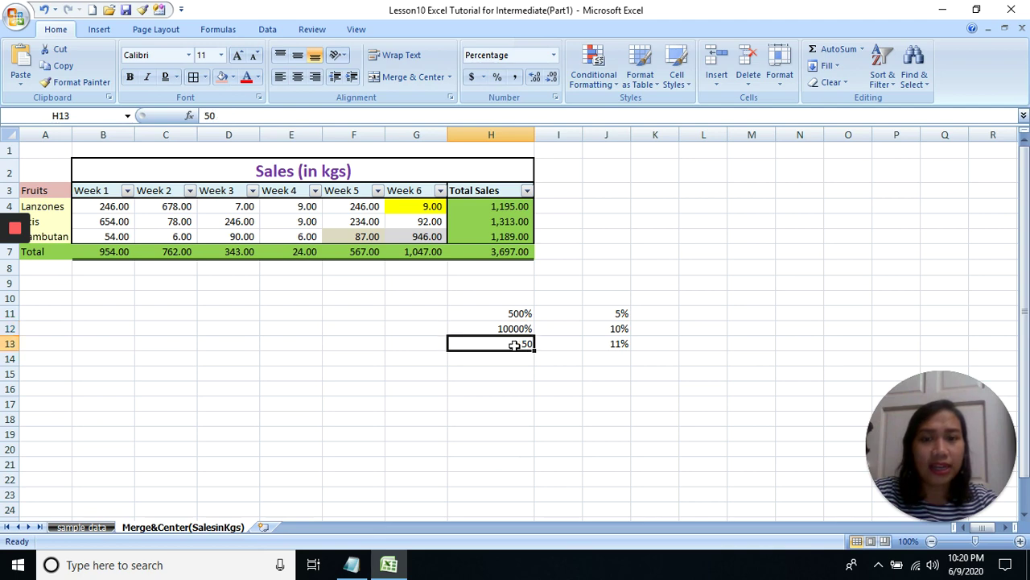
left_click(496, 77)
left_click(531, 362)
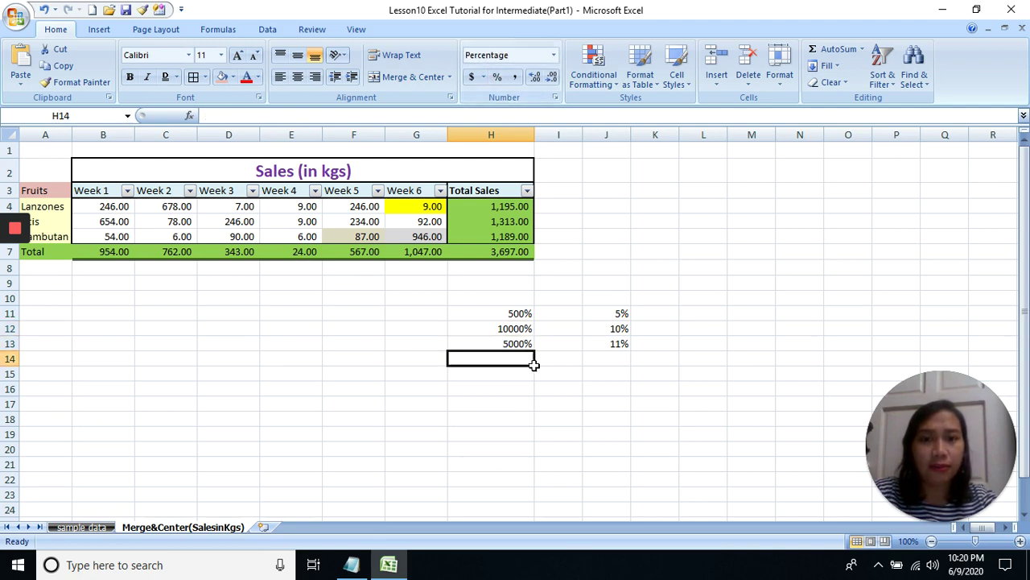
left_click(603, 318)
left_click_drag(499, 313, 538, 344)
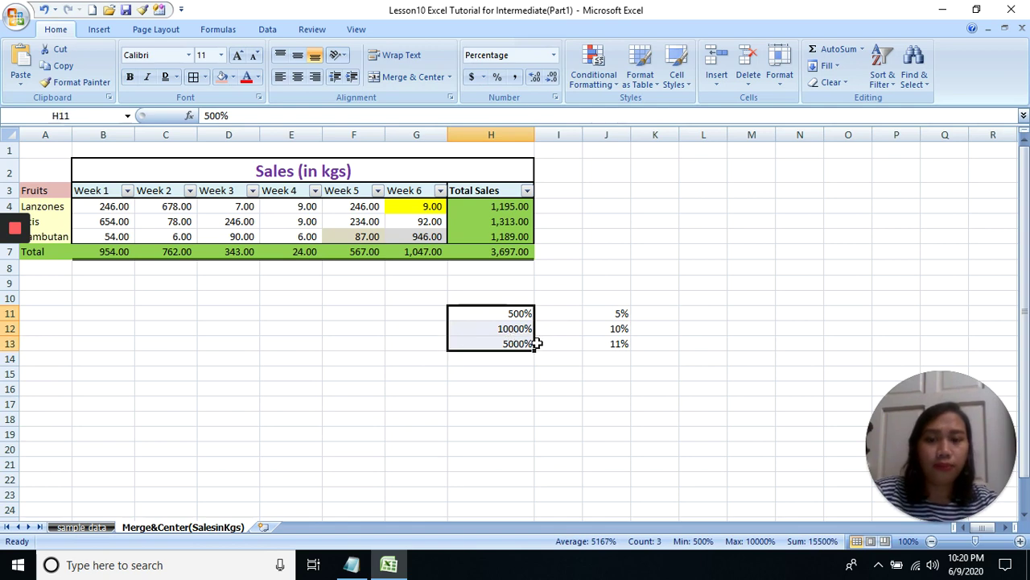
Enter 5%, 10% and 11% into the percentage-formatted cells J11, J12 and J13.
left_click(612, 312)
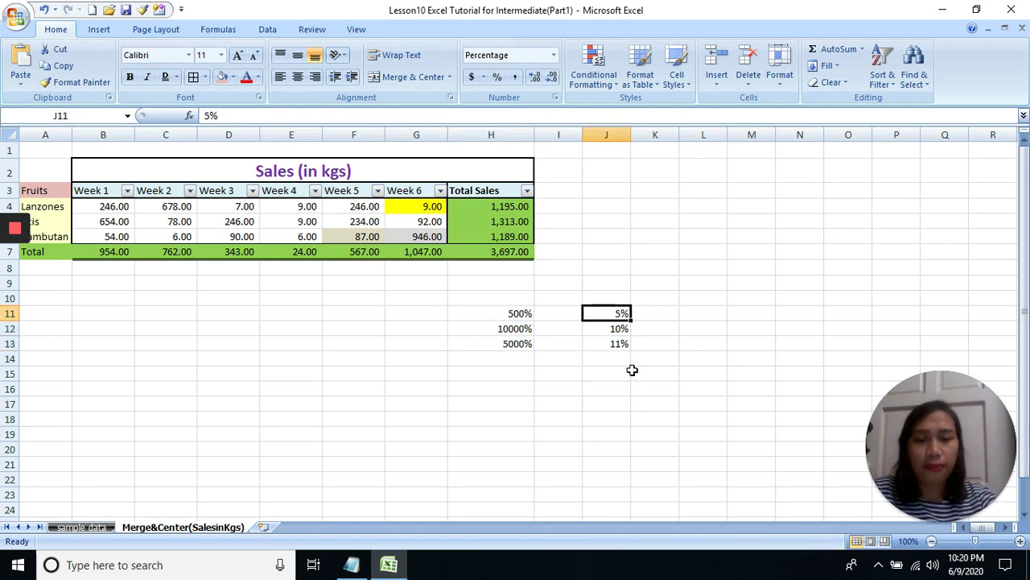
type("5")
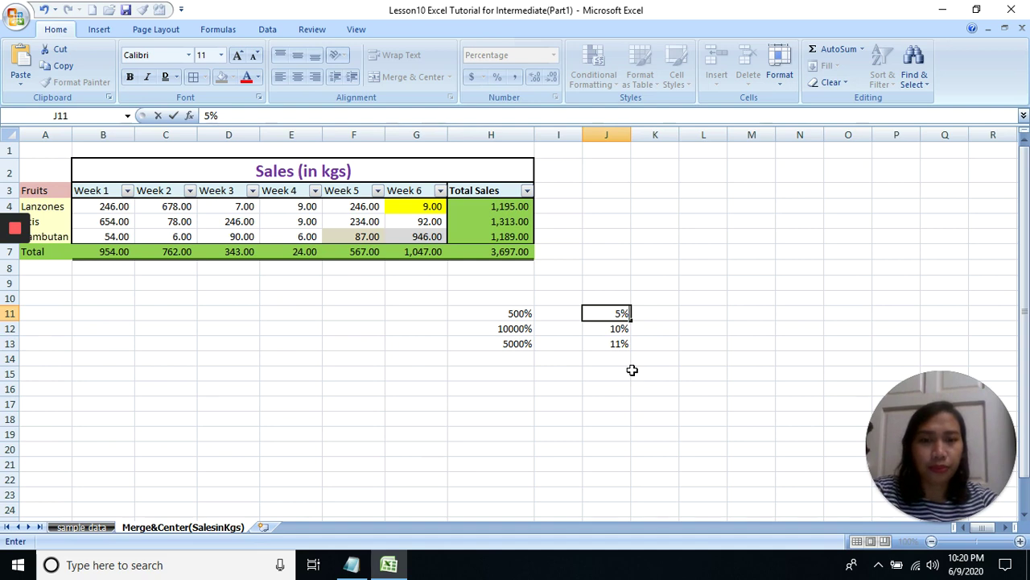
key("Return")
type("10")
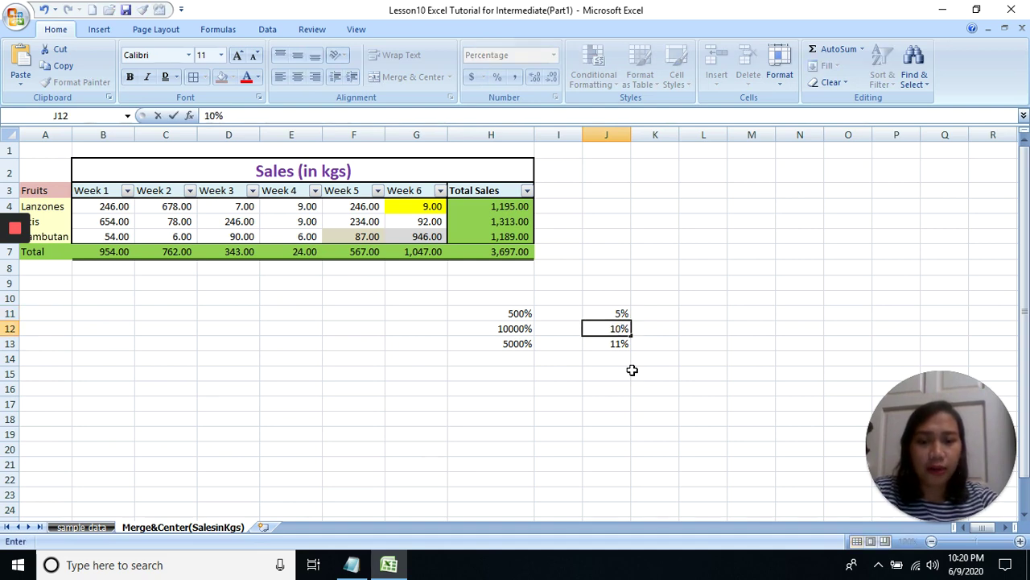
key("Return")
type("11")
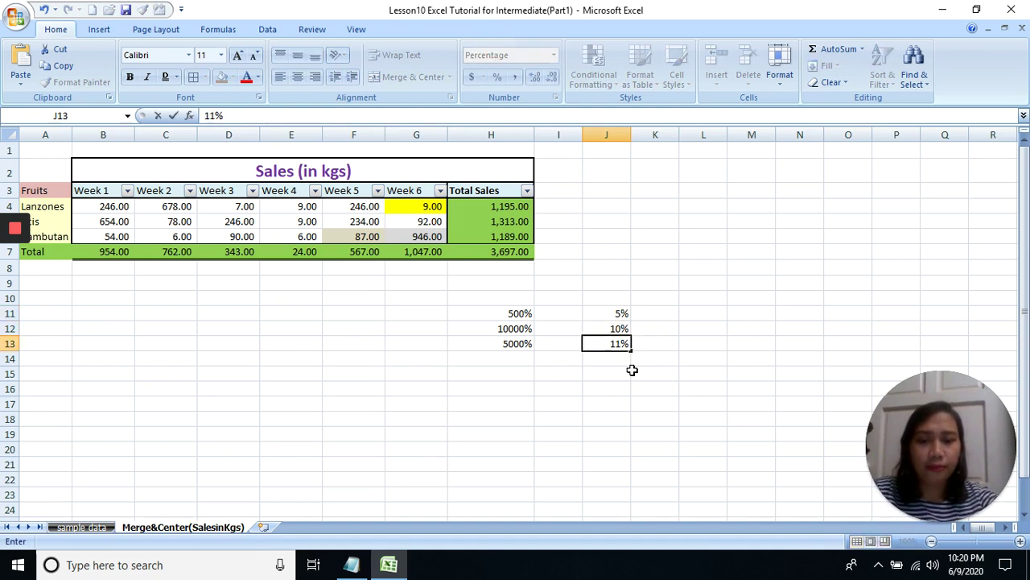
key("Return")
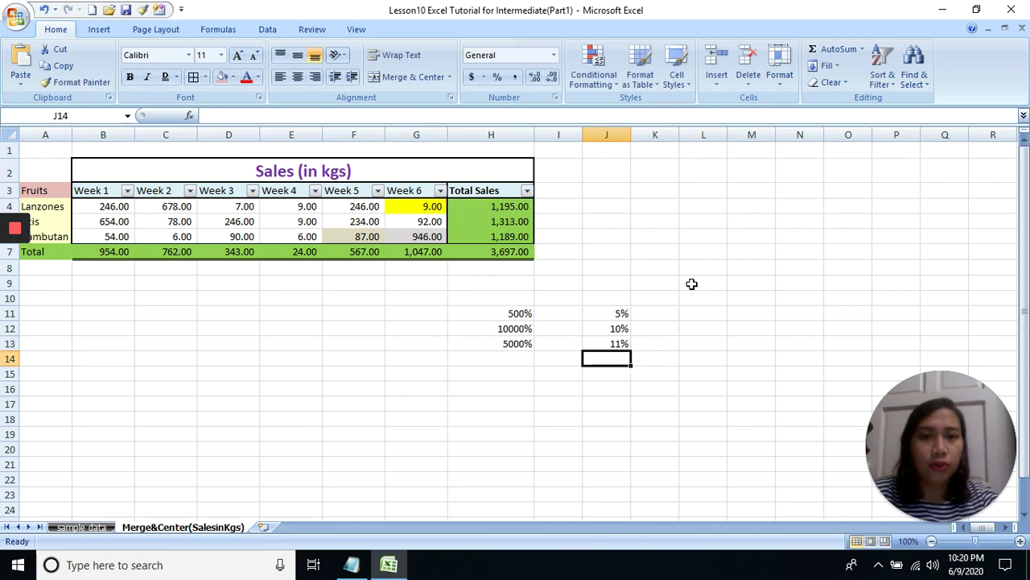
Apply the comma style to the percentages in J11:J13 and restore their percent style.
left_click(617, 312)
left_click(615, 344)
left_click(616, 312)
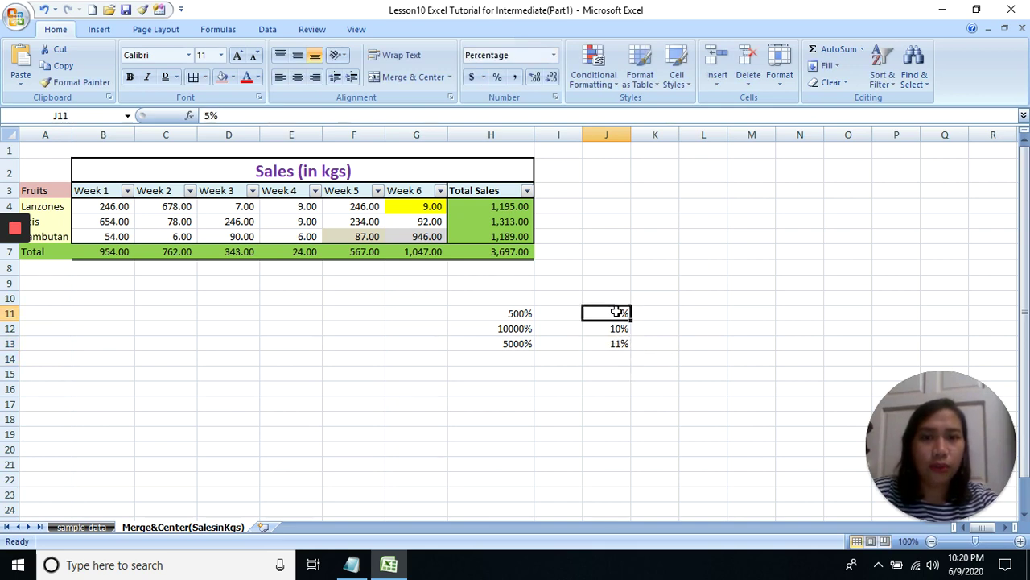
left_click_drag(617, 313, 612, 346)
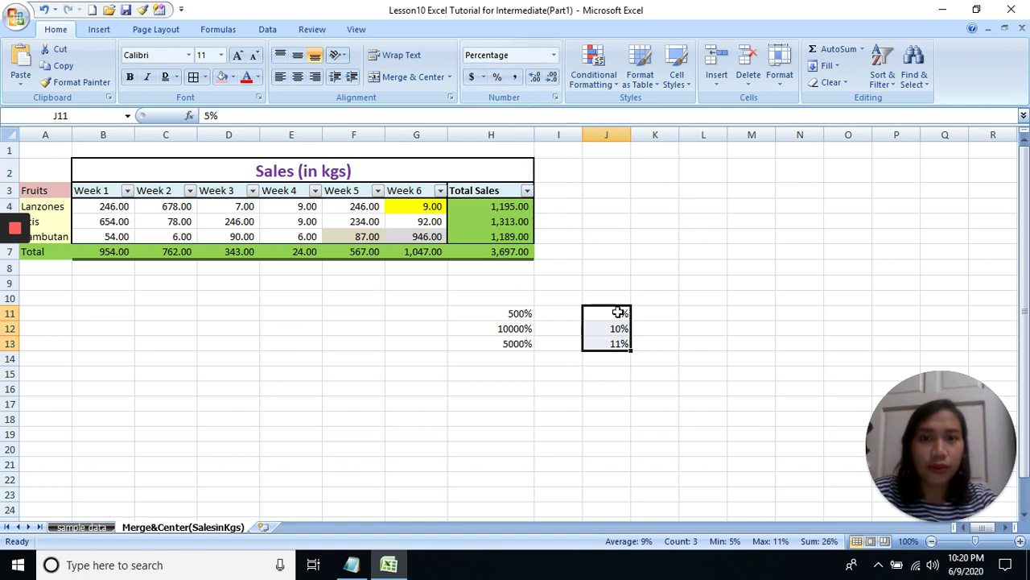
left_click(513, 79)
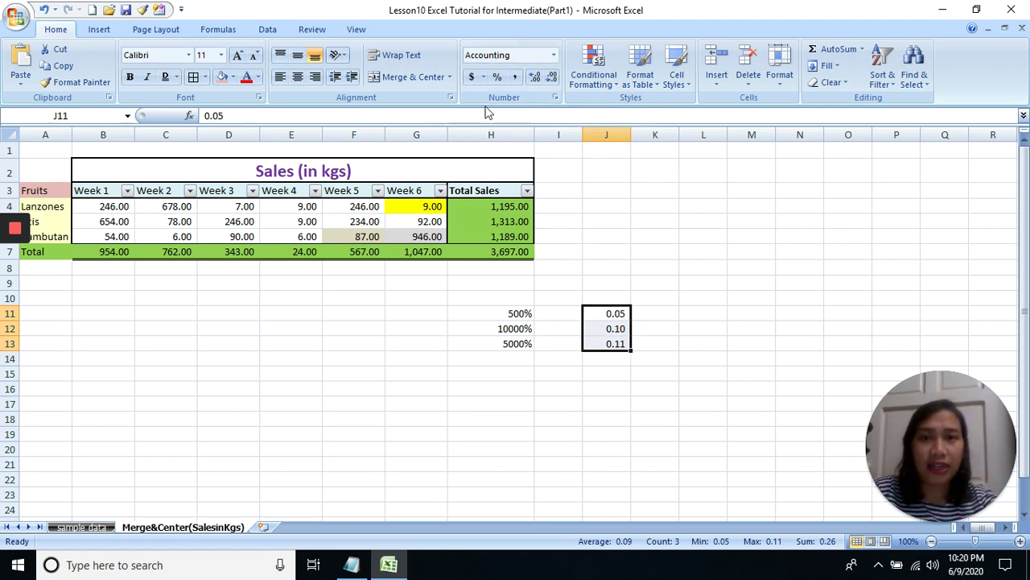
left_click(497, 76)
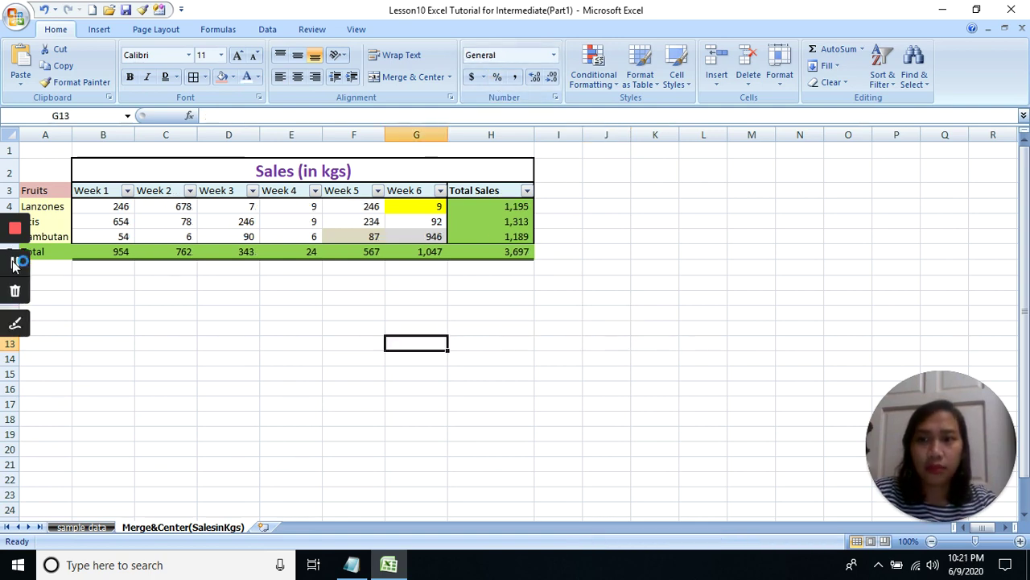
Apply the comma style to the weekly sales figures and totals in B4:H7.
left_click(283, 343)
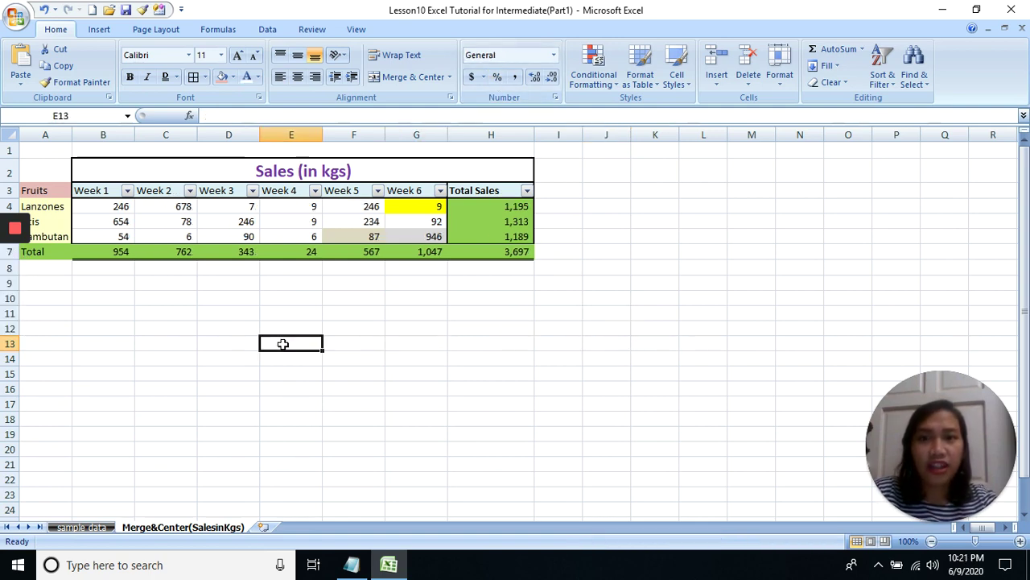
left_click(513, 78)
left_click_drag(120, 205, 524, 252)
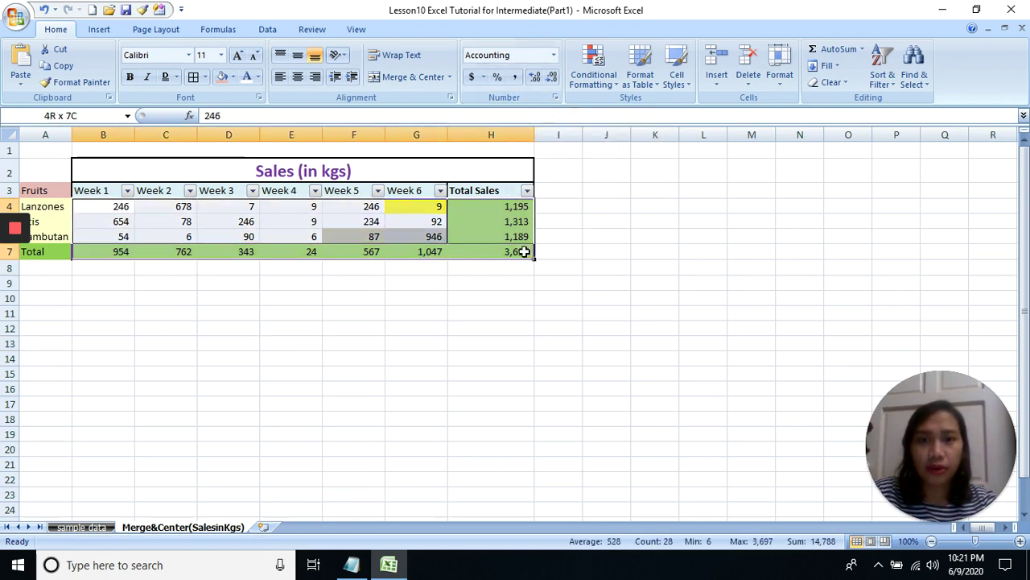
left_click(514, 76)
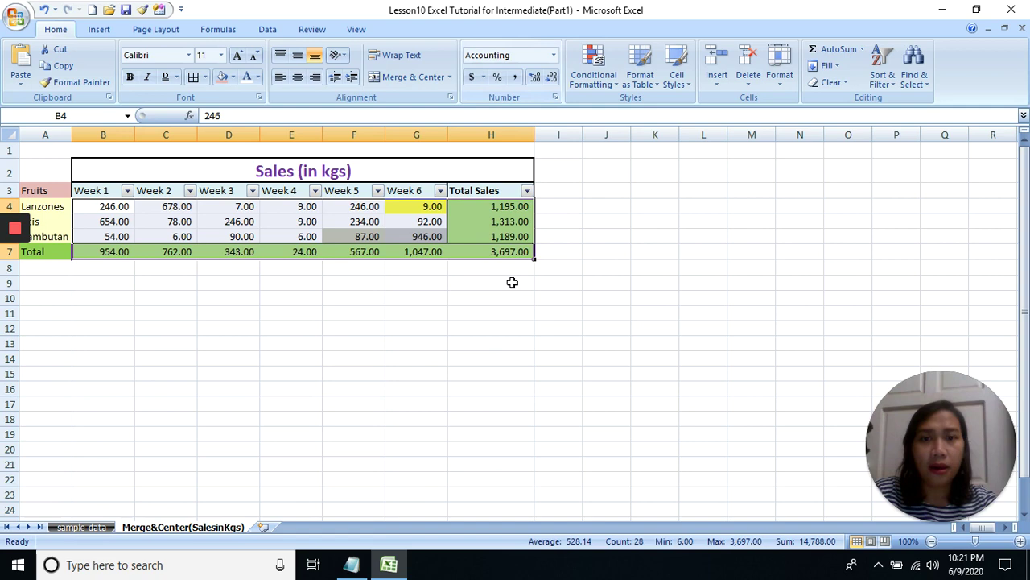
Examine the thousands separators and decimals of the comma-styled Total Sales amounts in H4:H7.
left_click(494, 212)
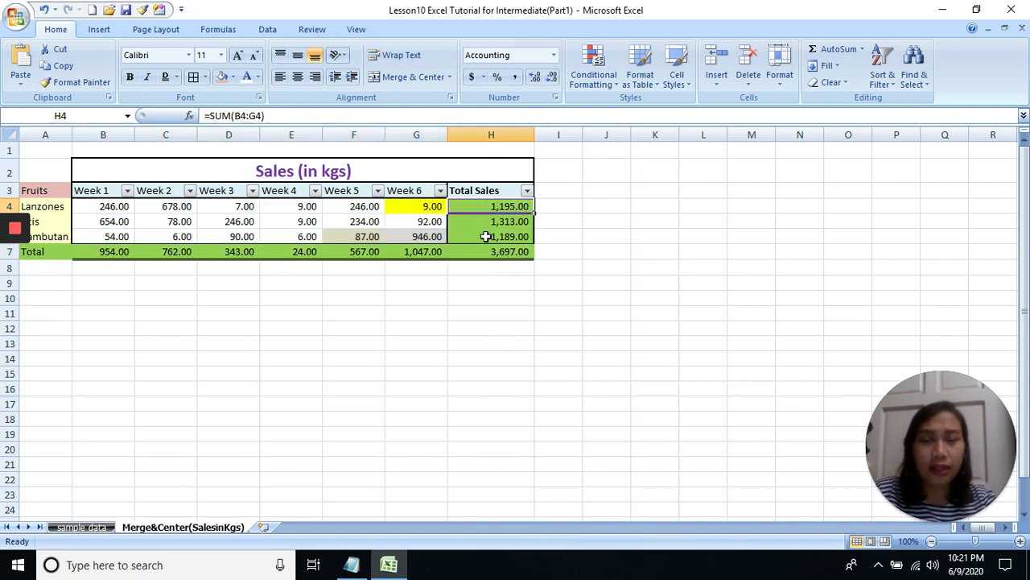
key("Down")
key("Down")
key("Down")
left_click(495, 209)
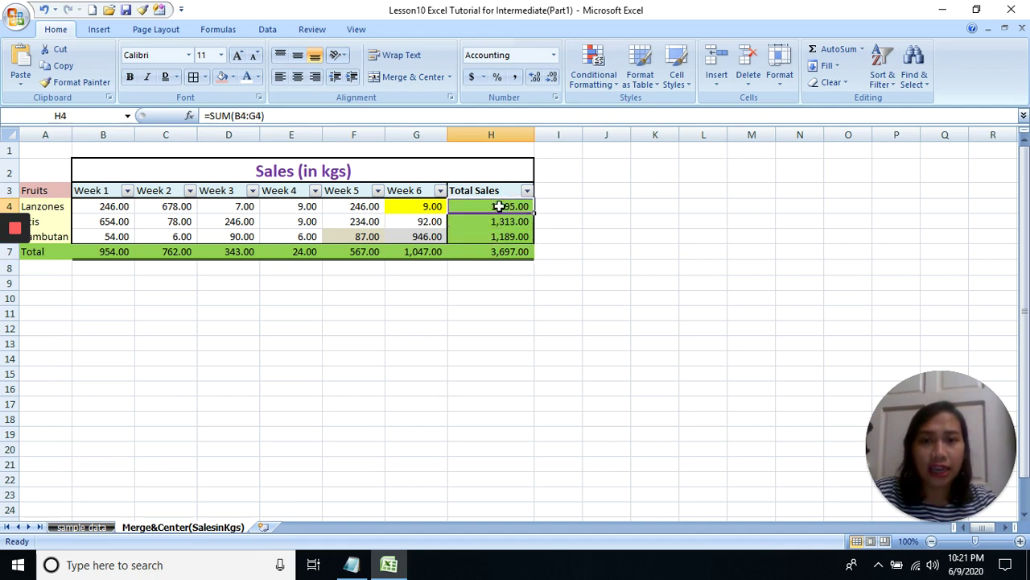
left_click(487, 221)
left_click(495, 250)
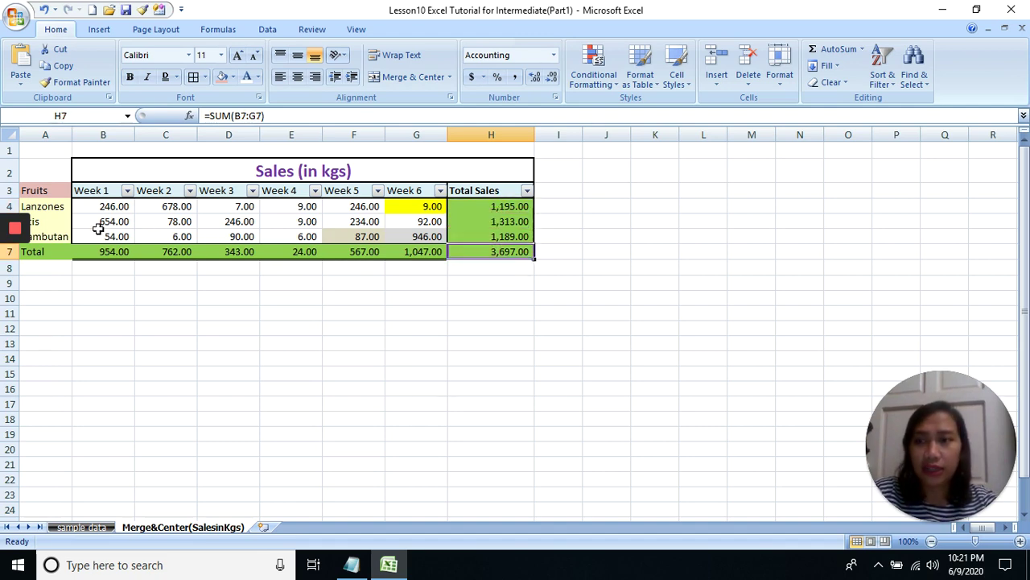
mouse_move(13, 264)
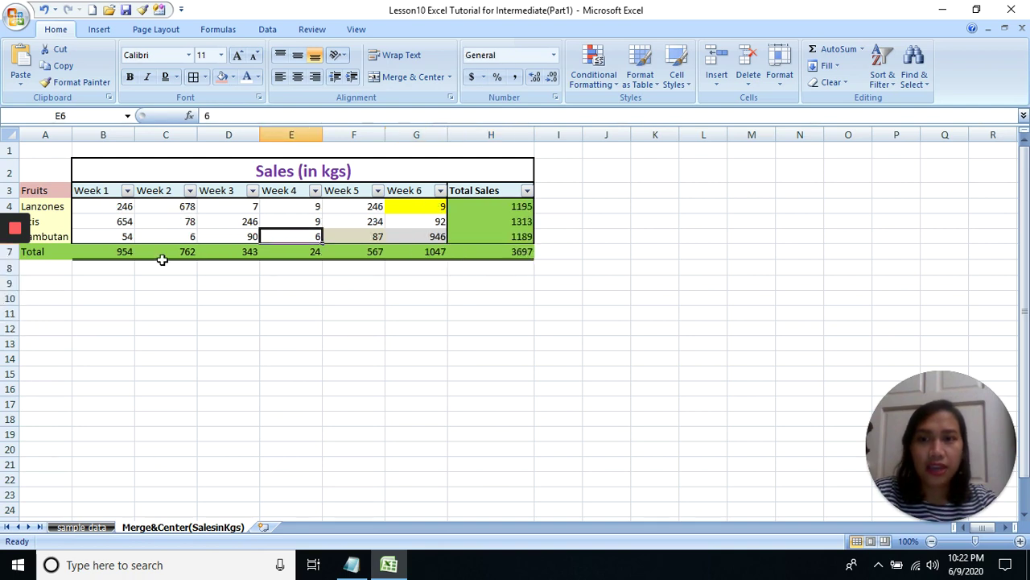
Reapply the comma style to the plain sales numbers in B4:H7 and check the Total Sales amounts.
left_click_drag(103, 209, 507, 252)
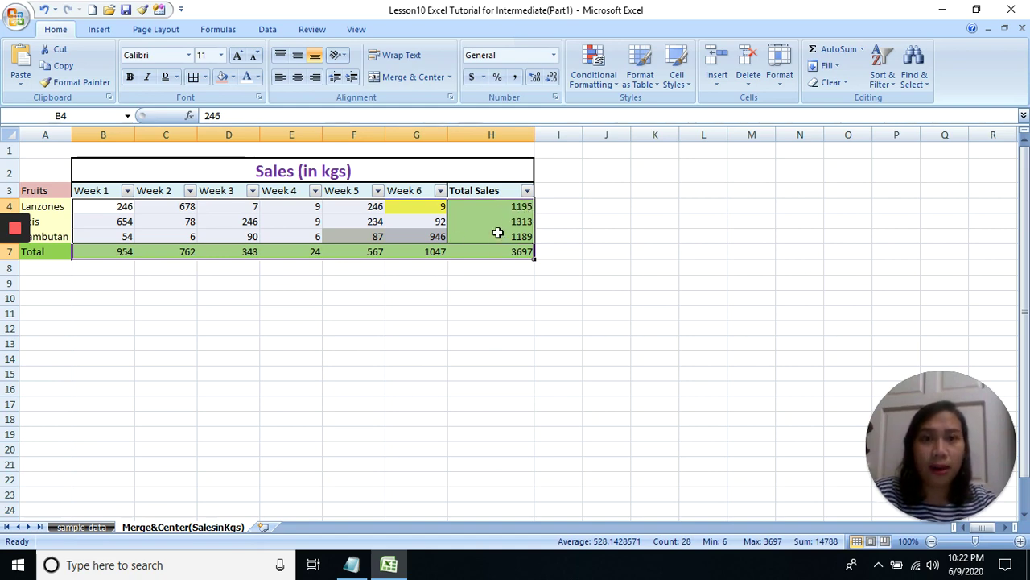
left_click(516, 78)
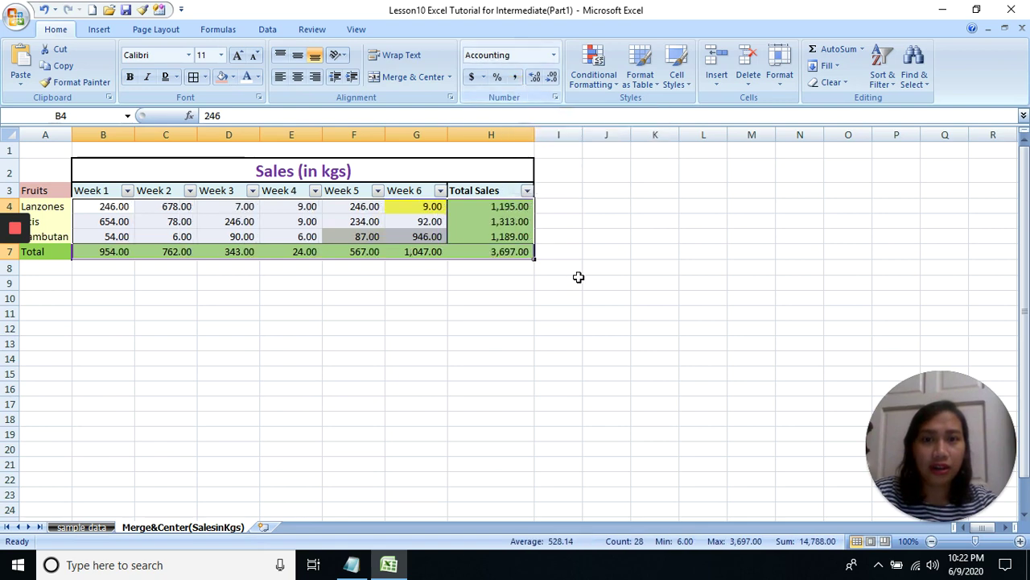
left_click(522, 218)
left_click(505, 207)
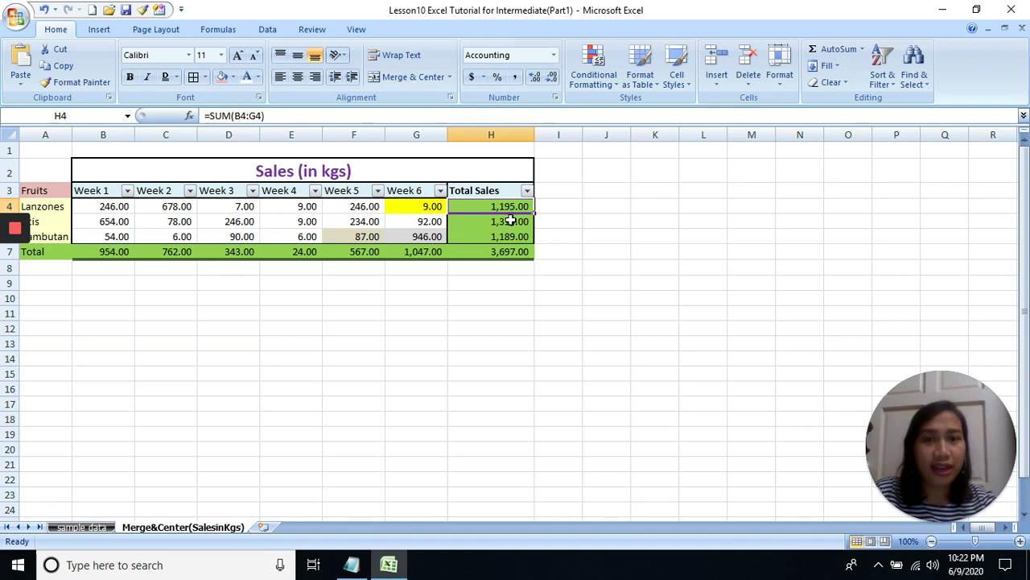
left_click_drag(483, 254, 121, 210)
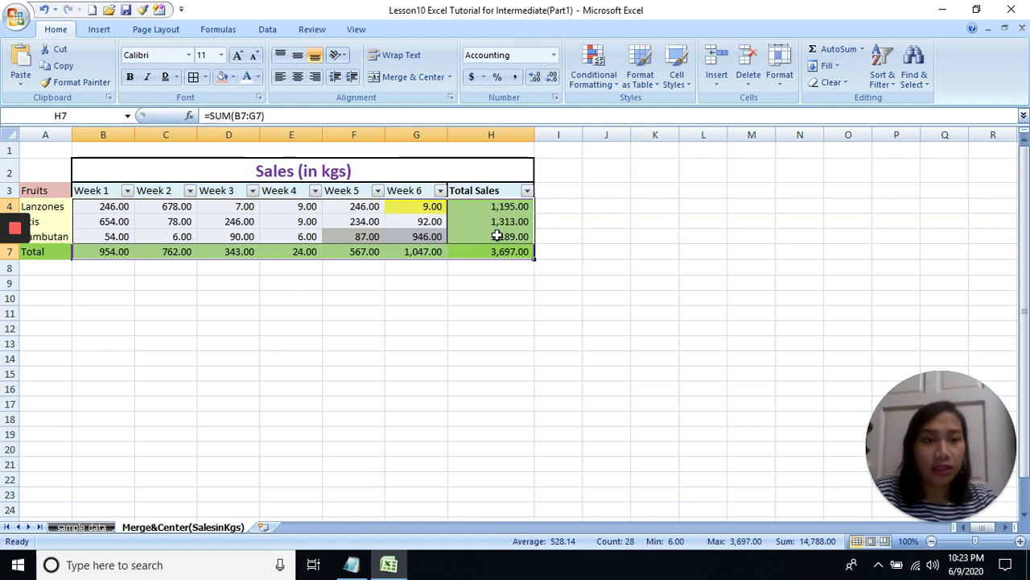
left_click(507, 208)
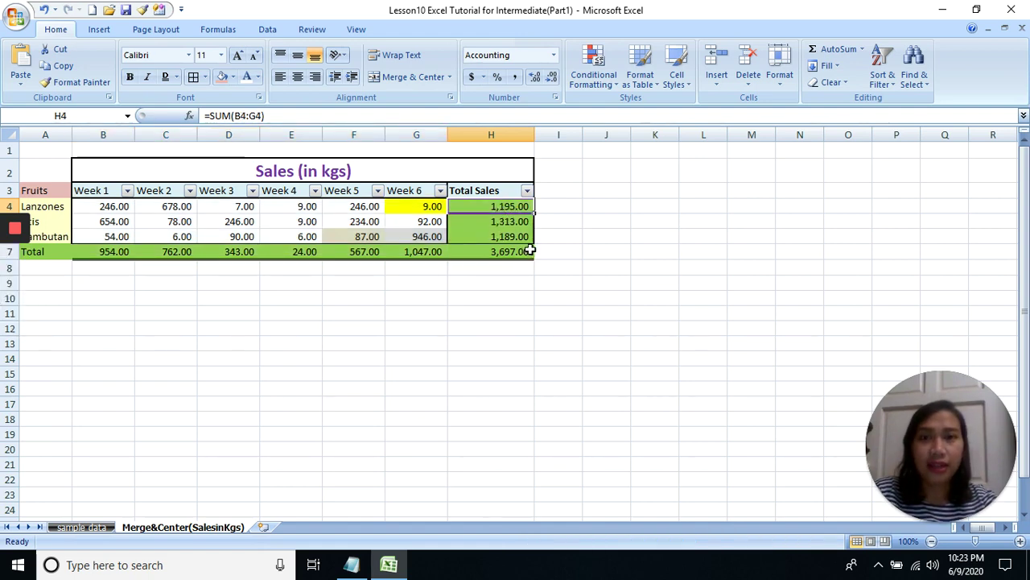
Increase the sales figures and totals in B4:H7 to six decimal places.
left_click_drag(506, 251, 119, 207)
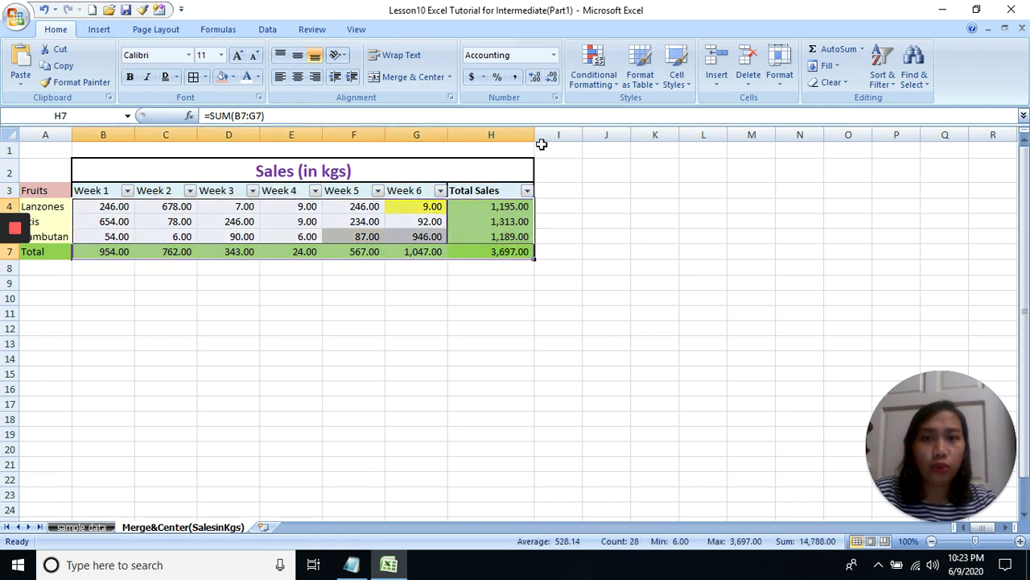
left_click(534, 77)
left_click(534, 76)
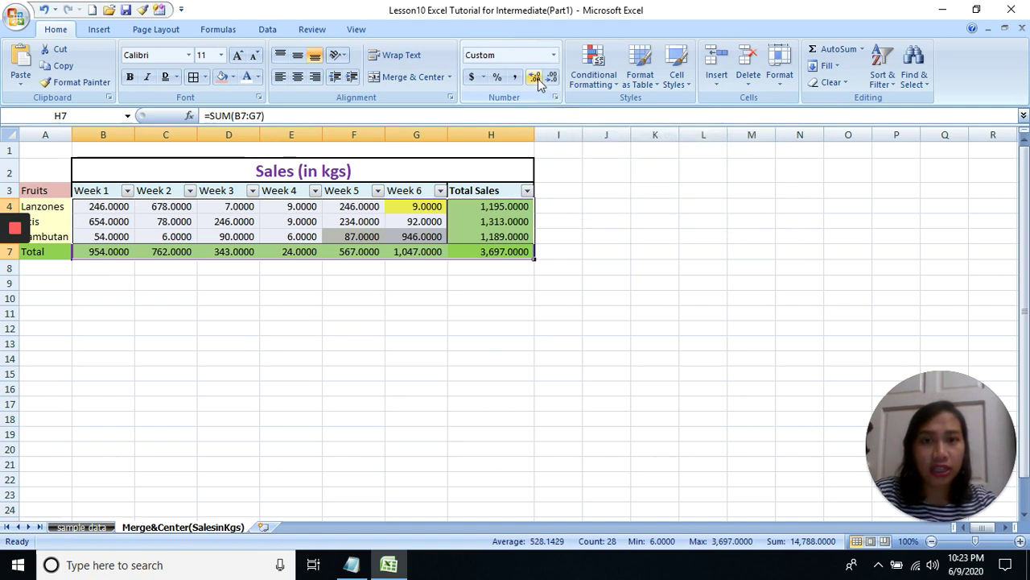
left_click(535, 77)
left_click(534, 77)
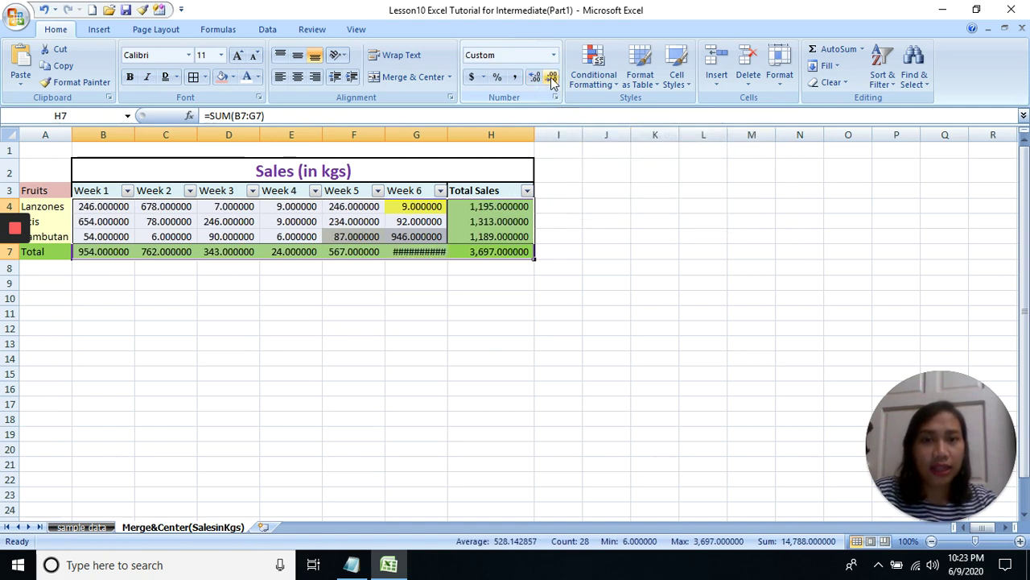
Decrease the sales figures and totals in B4:H7 back to two decimal places.
left_click(552, 79)
left_click(553, 79)
left_click(552, 79)
left_click(552, 79)
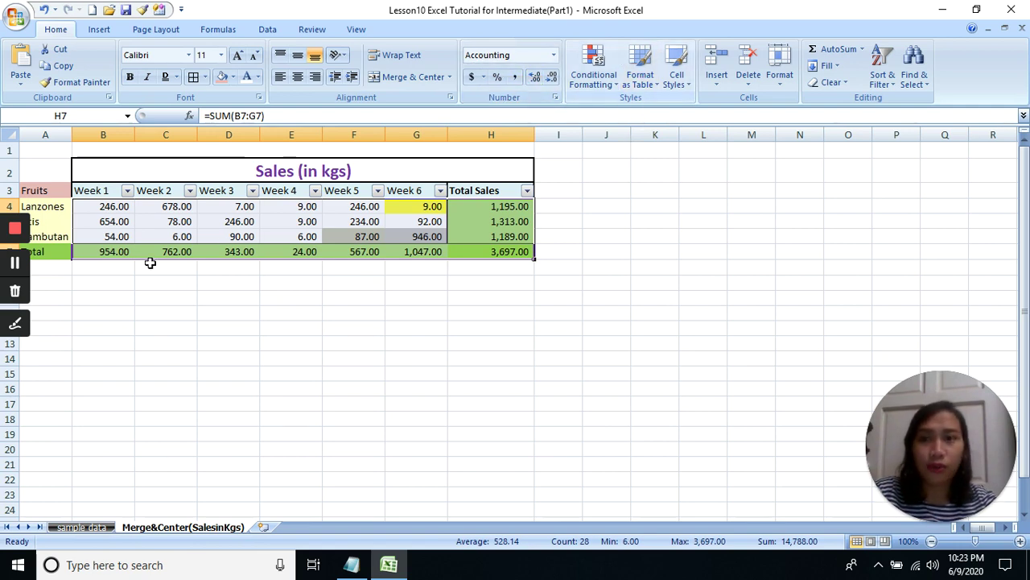
left_click(14, 262)
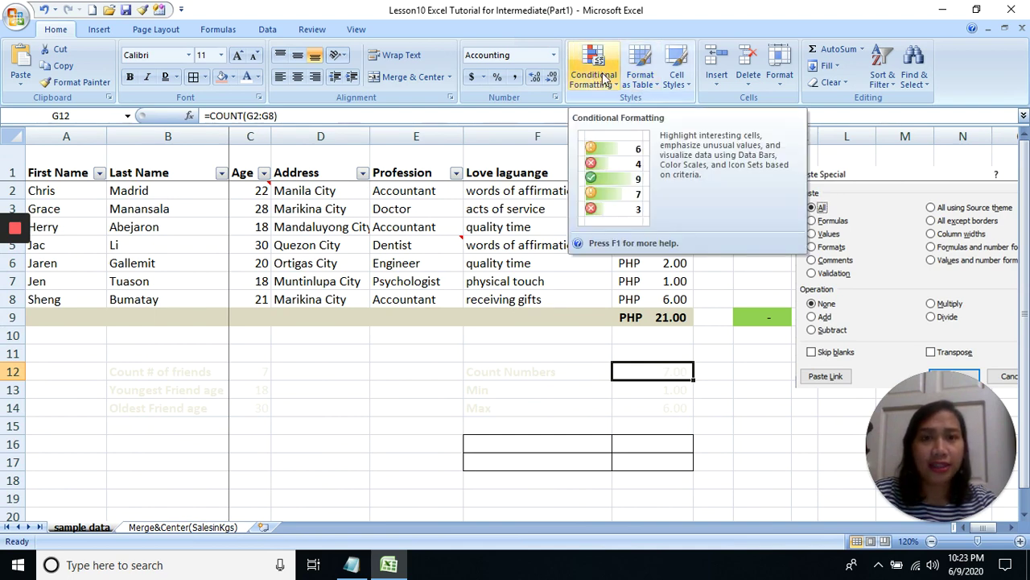
On the sample data sheet, highlight duplicate professions in E2:E8 with light red fill and dark red text, and check the highlighted cells.
left_click(427, 264)
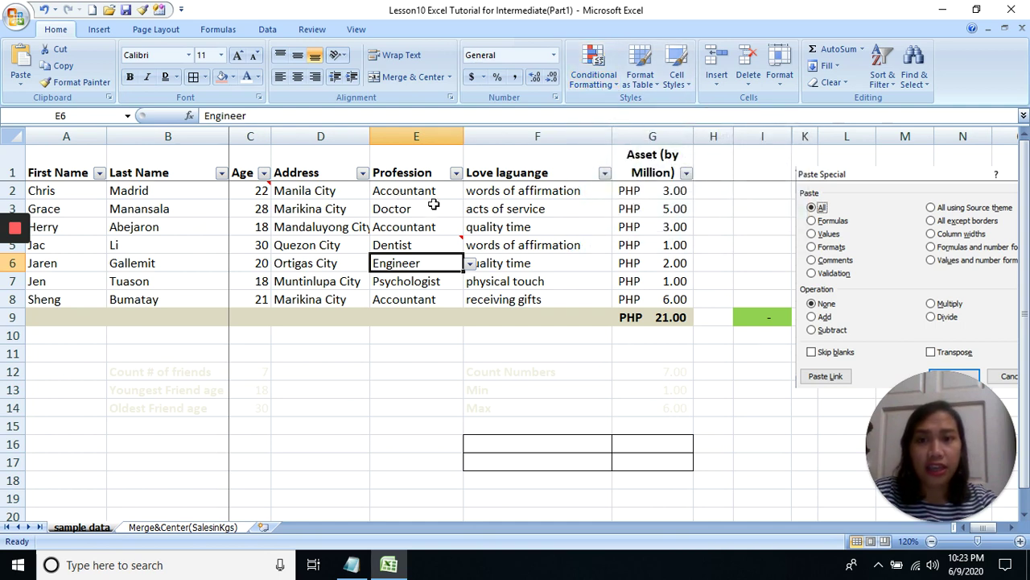
left_click_drag(415, 192, 406, 296)
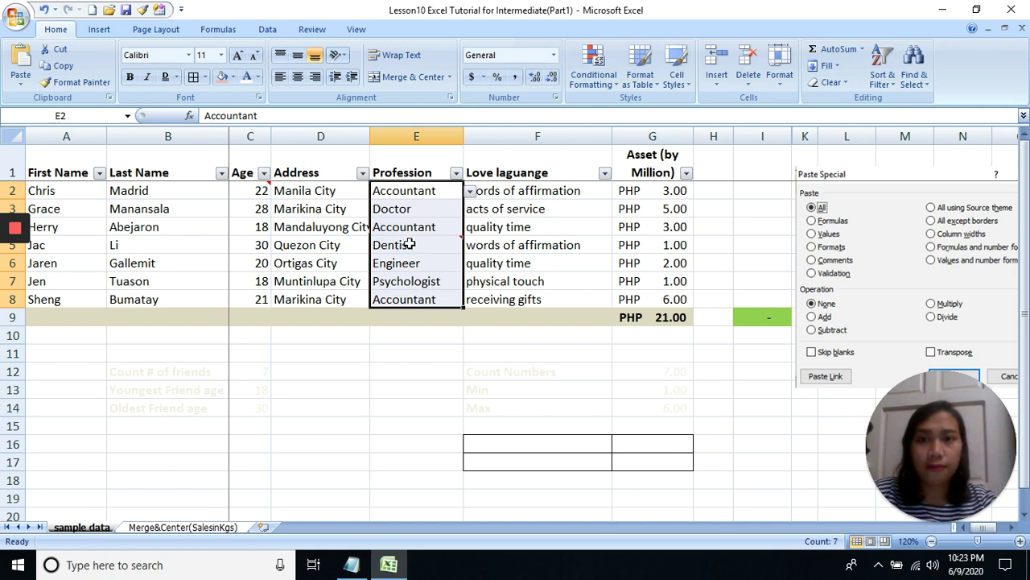
left_click(605, 71)
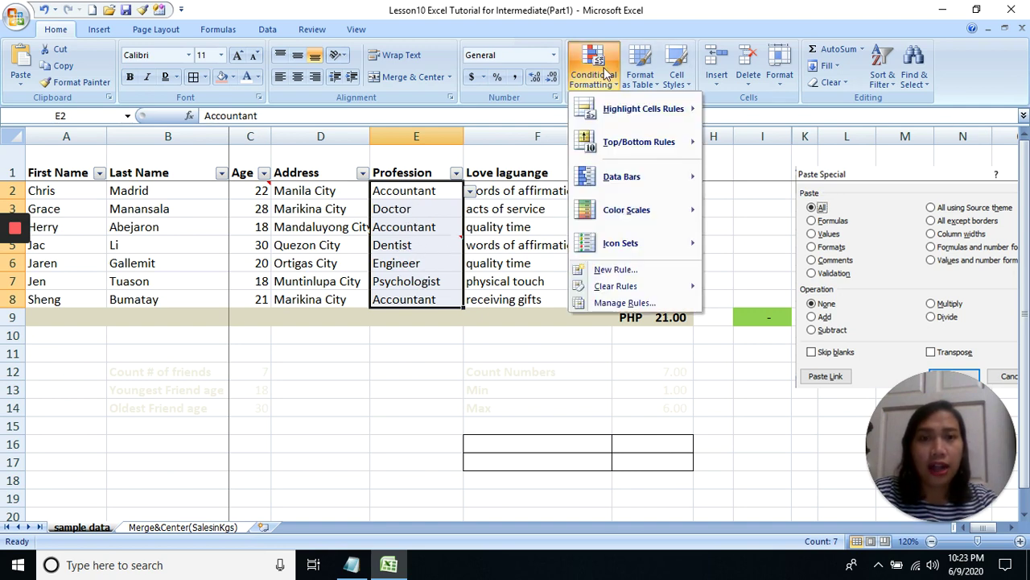
mouse_move(611, 110)
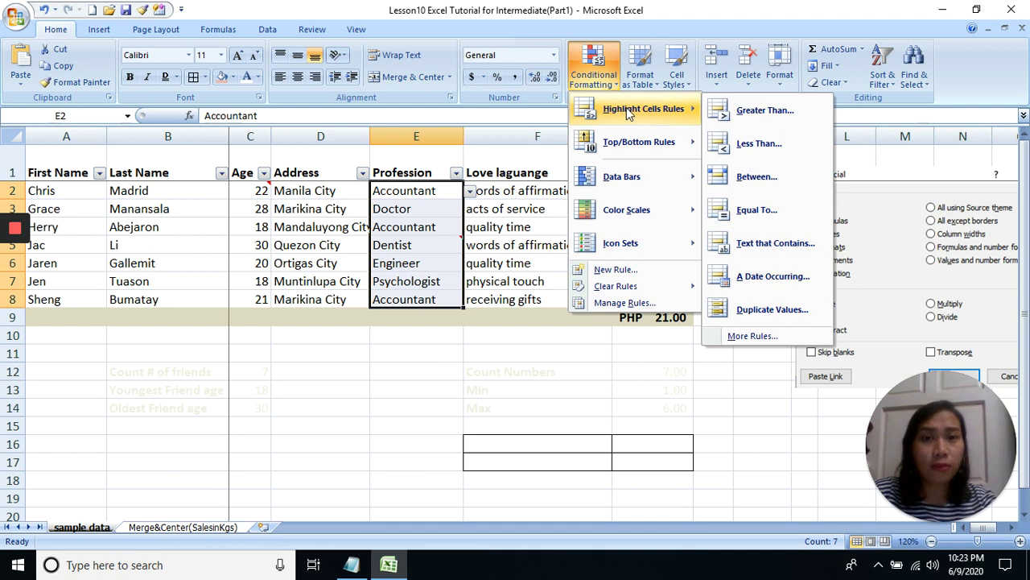
left_click(770, 313)
left_click(551, 394)
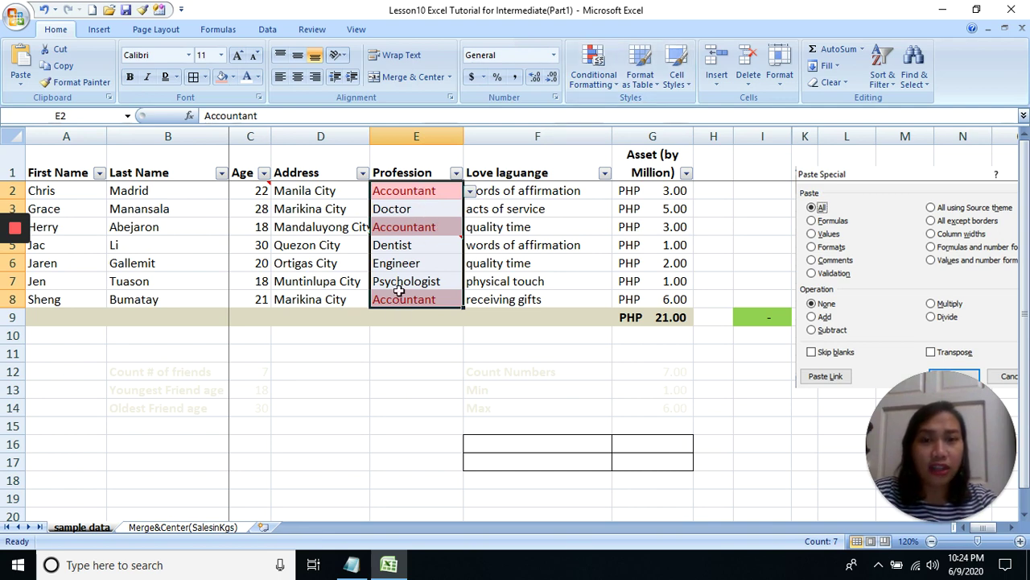
left_click(424, 191)
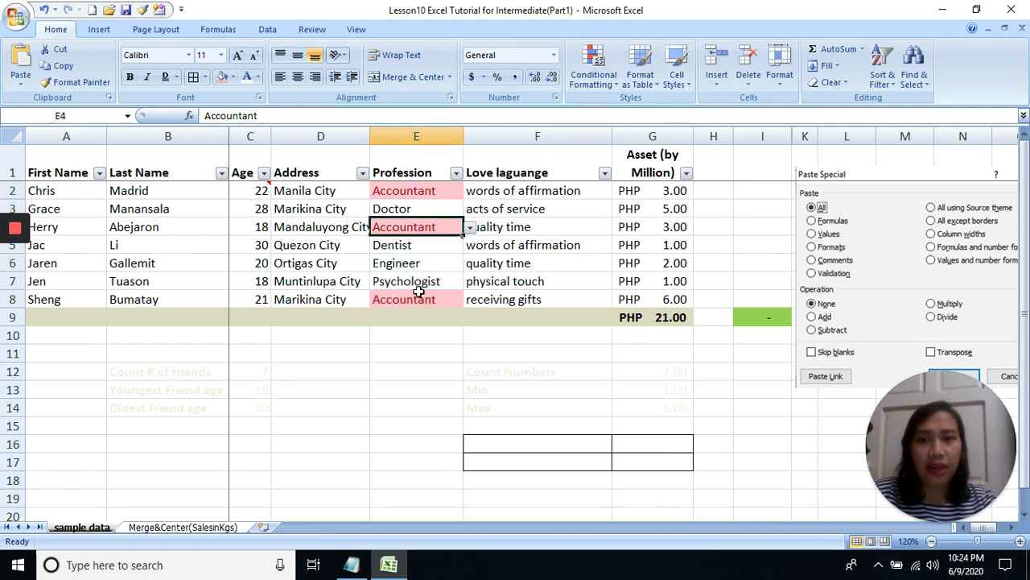
left_click(423, 228)
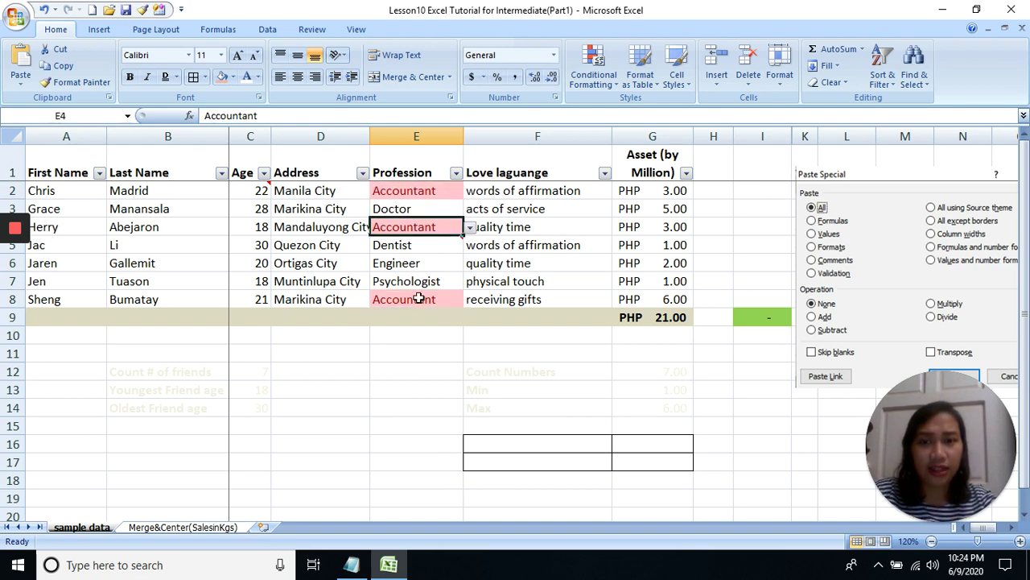
left_click(417, 301)
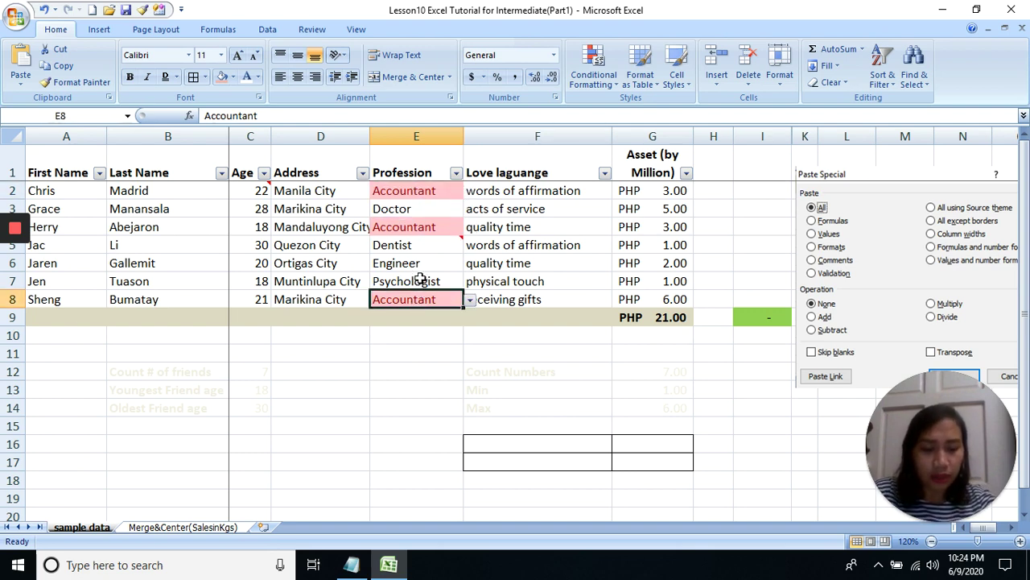
Look over the Highlight Cells rule types and the New Formatting Rule settings without creating a rule.
left_click(612, 87)
mouse_move(644, 109)
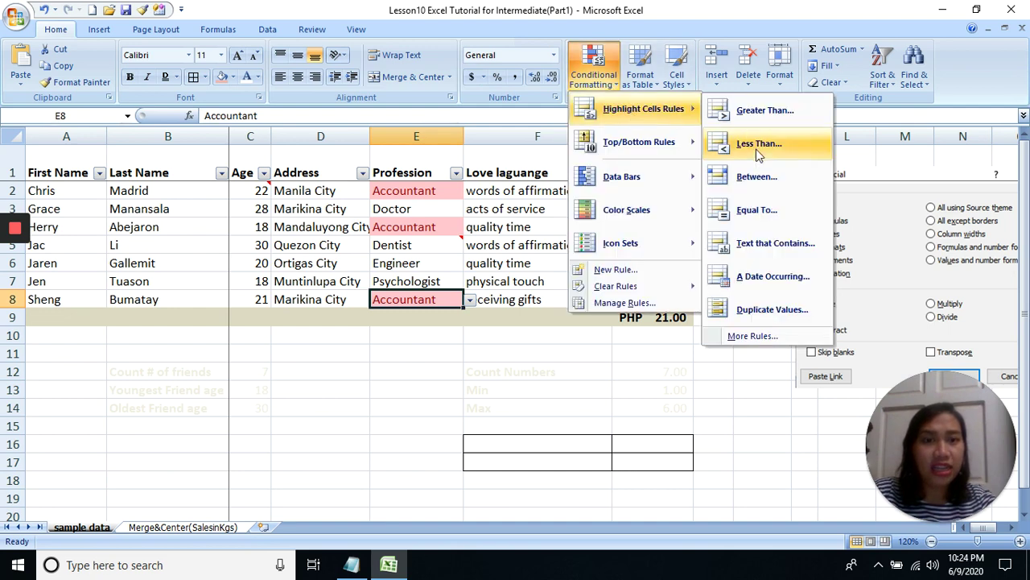
left_click(764, 335)
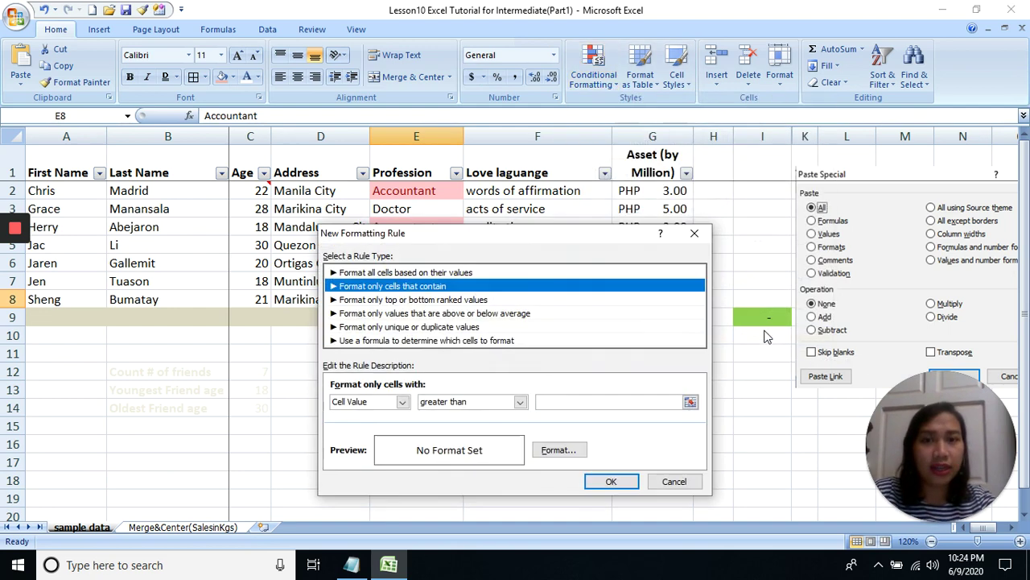
left_click(695, 235)
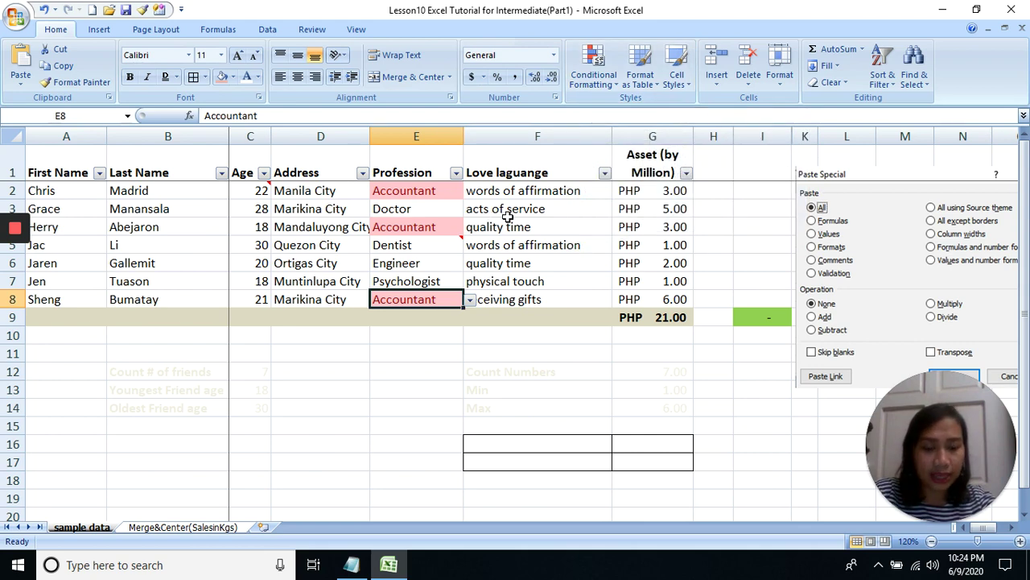
Clear the conditional formatting rules from the selected professions in E2:E8.
left_click(608, 78)
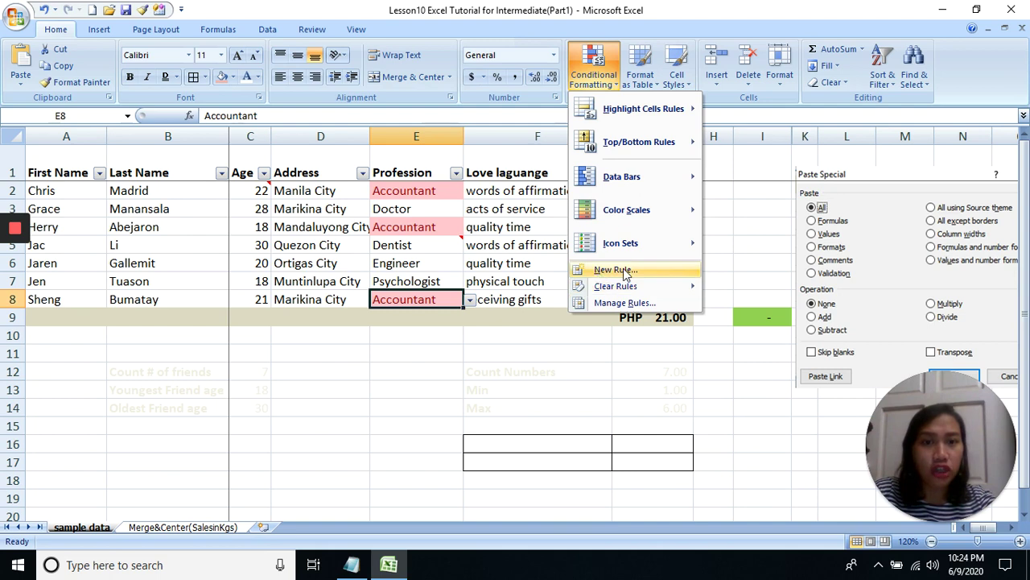
mouse_move(644, 288)
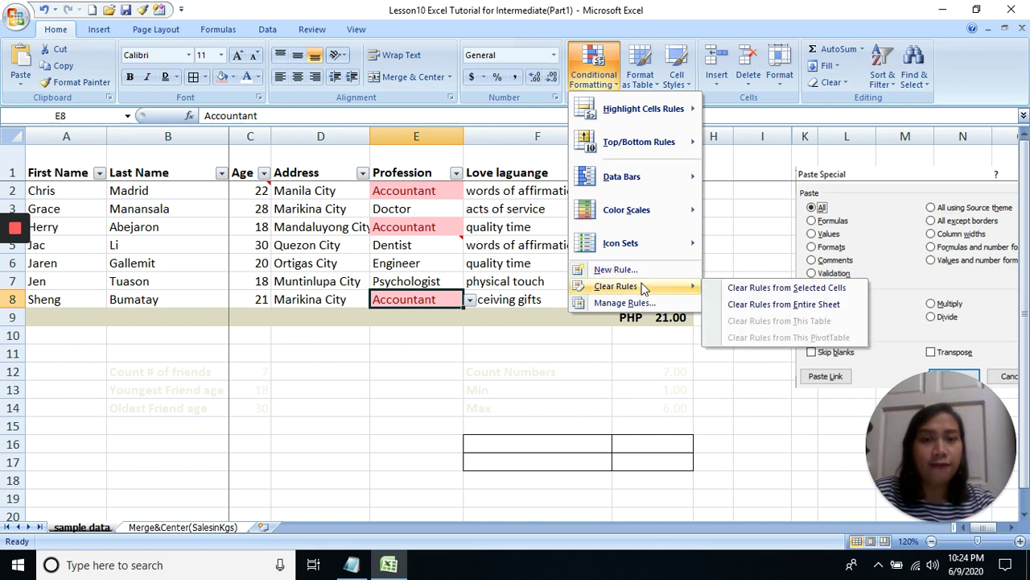
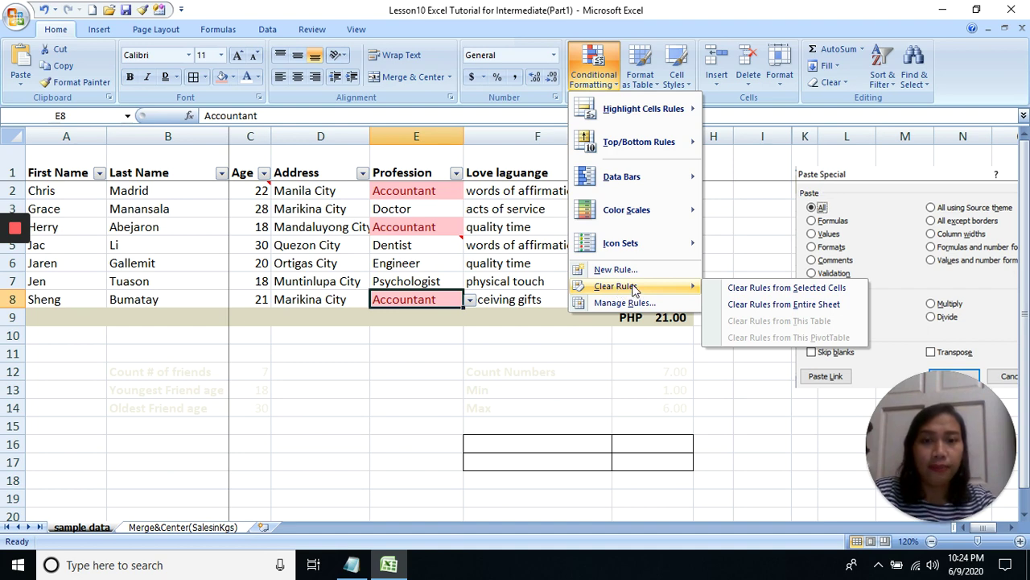
left_click(522, 281)
left_click_drag(425, 191, 415, 294)
left_click(593, 66)
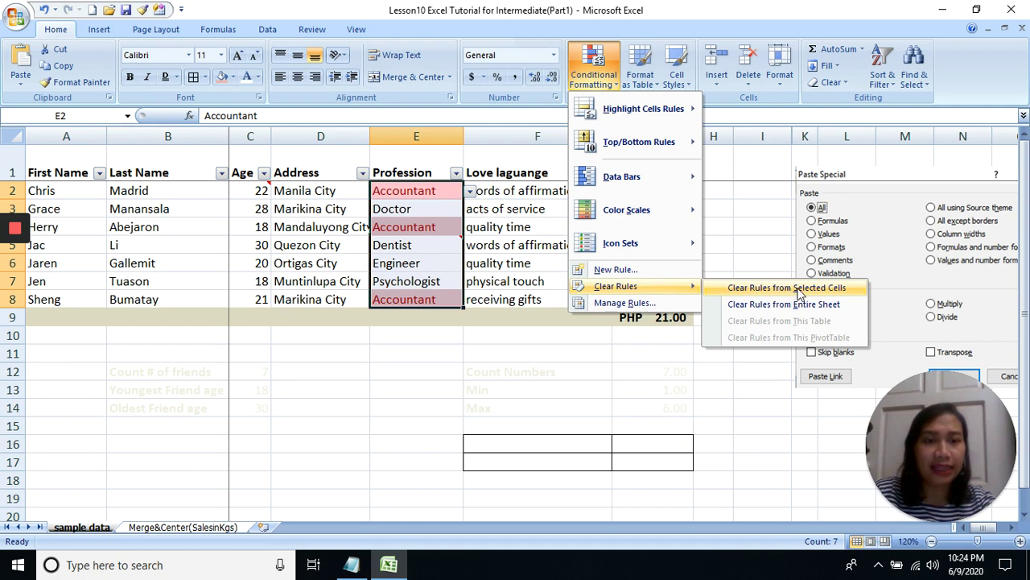
left_click(800, 294)
left_click(511, 315)
left_click(520, 245)
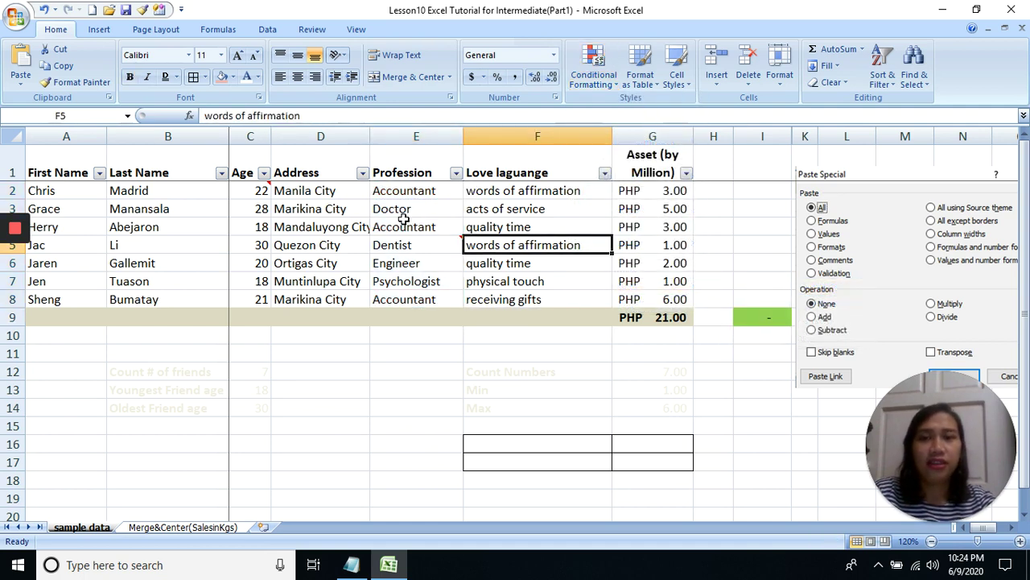
Reapply duplicate-value highlighting to the professions in E2:E8 using light red fill with dark red text.
left_click_drag(406, 191, 425, 302)
left_click_drag(418, 263, 414, 247)
left_click_drag(417, 191, 419, 300)
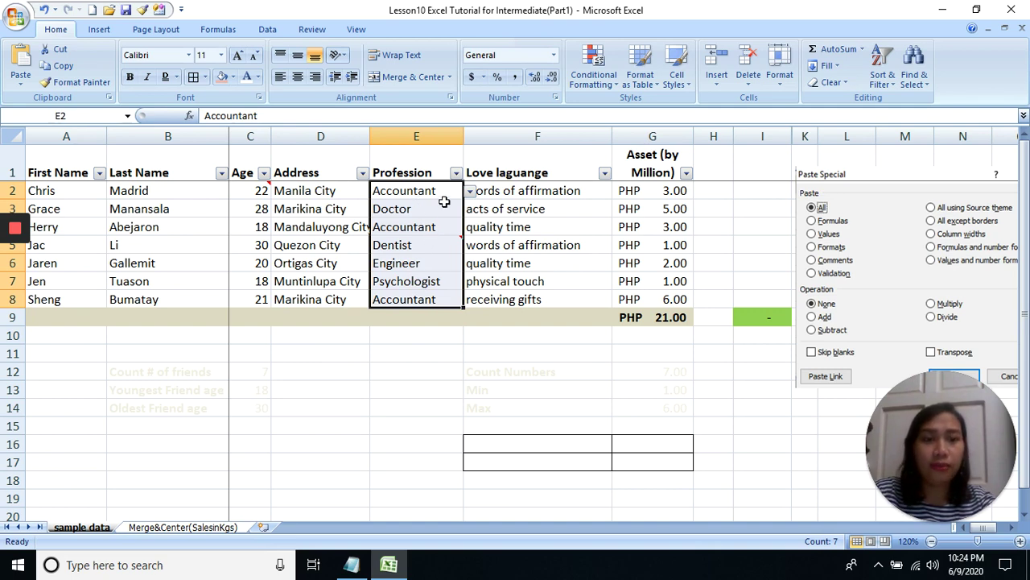
left_click(594, 68)
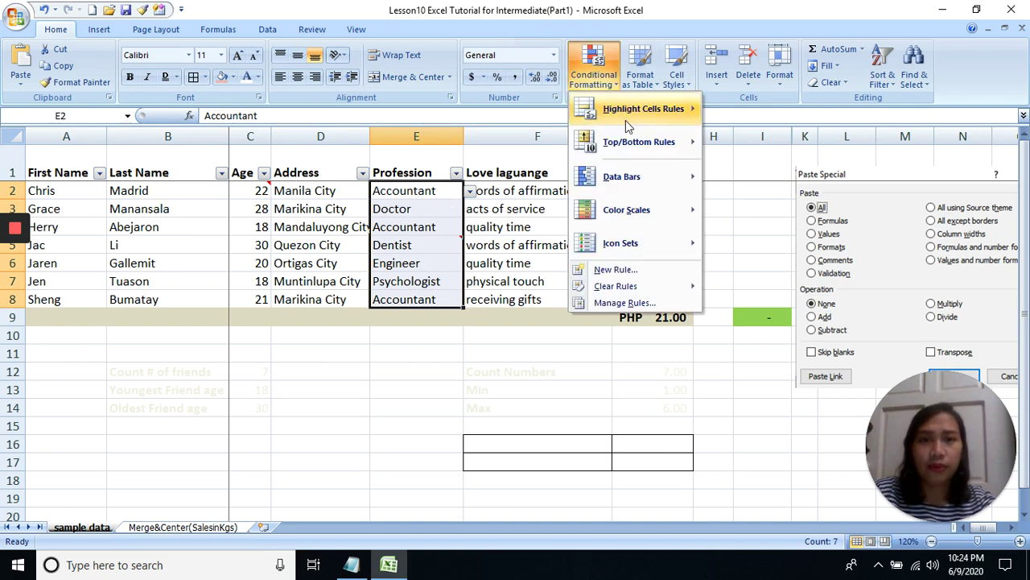
mouse_move(636, 110)
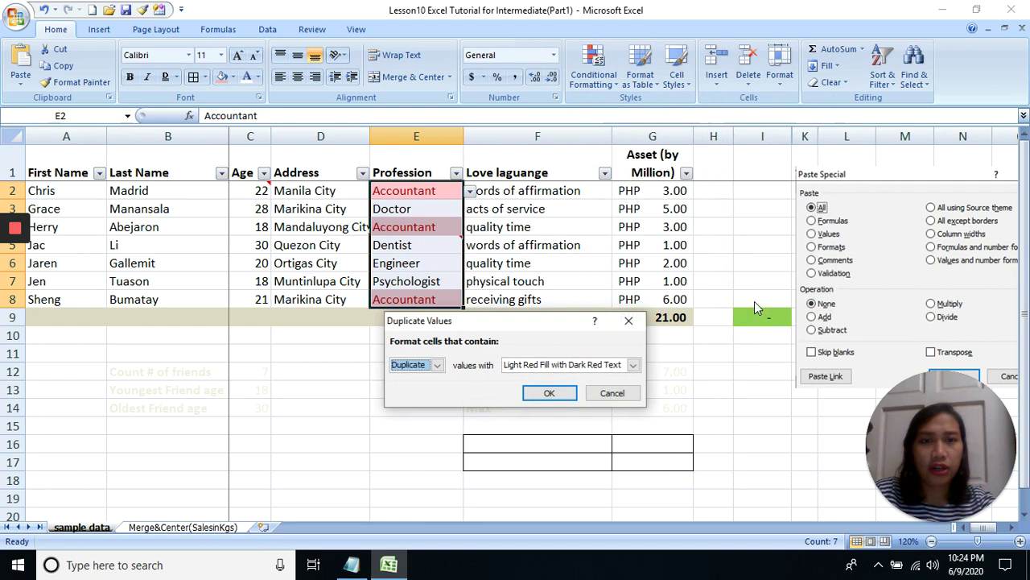
left_click(549, 393)
left_click(511, 352)
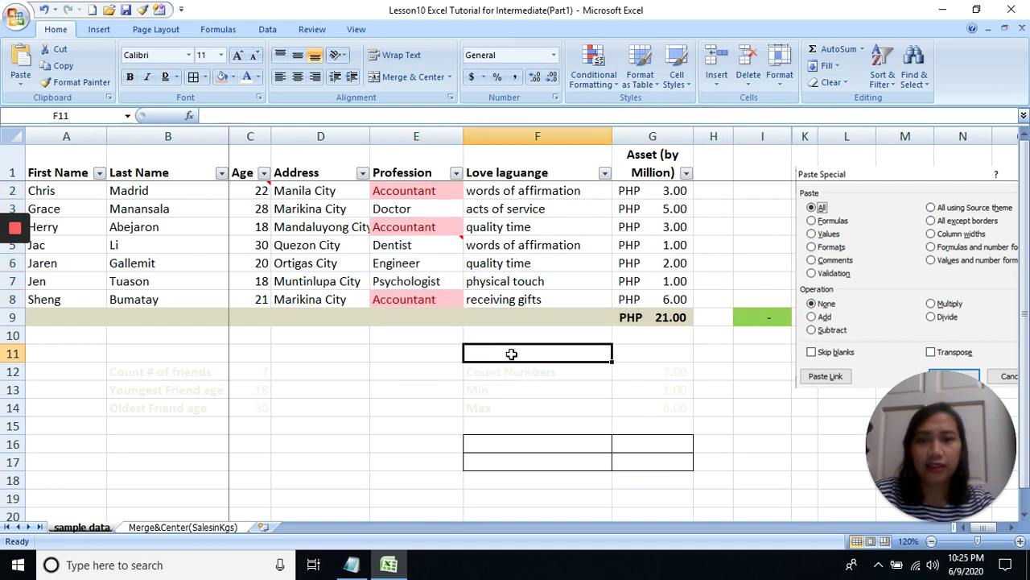
left_click(456, 265)
left_click(533, 244)
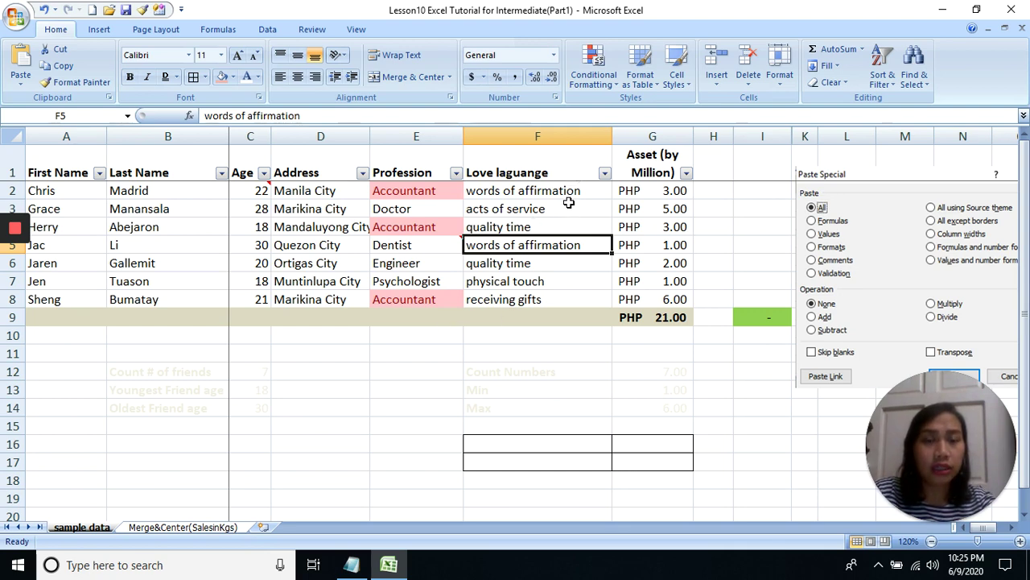
Select the whole sample data sheet and clear the conditional formatting rules from the entire sheet.
left_click(17, 137)
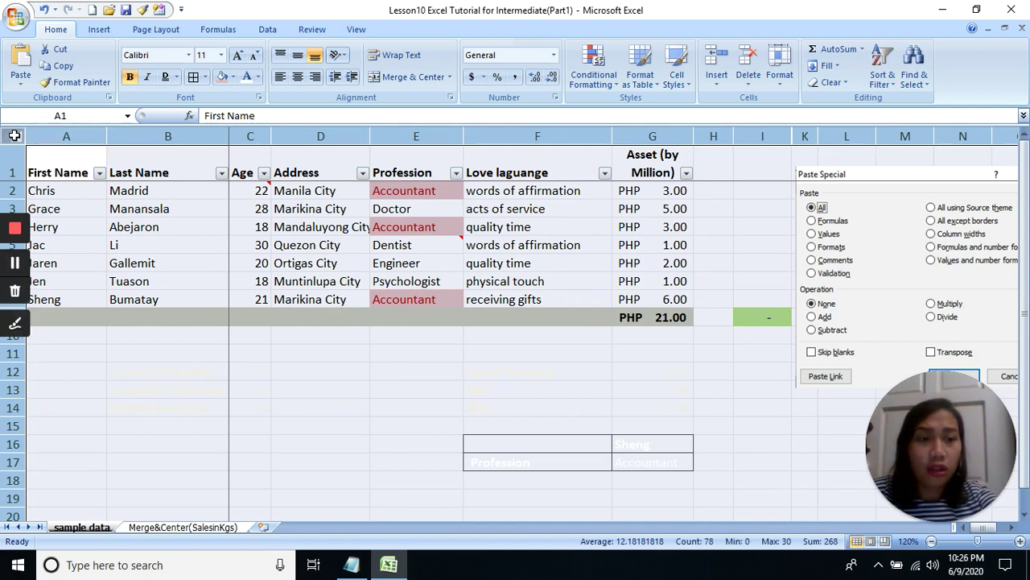
left_click(593, 72)
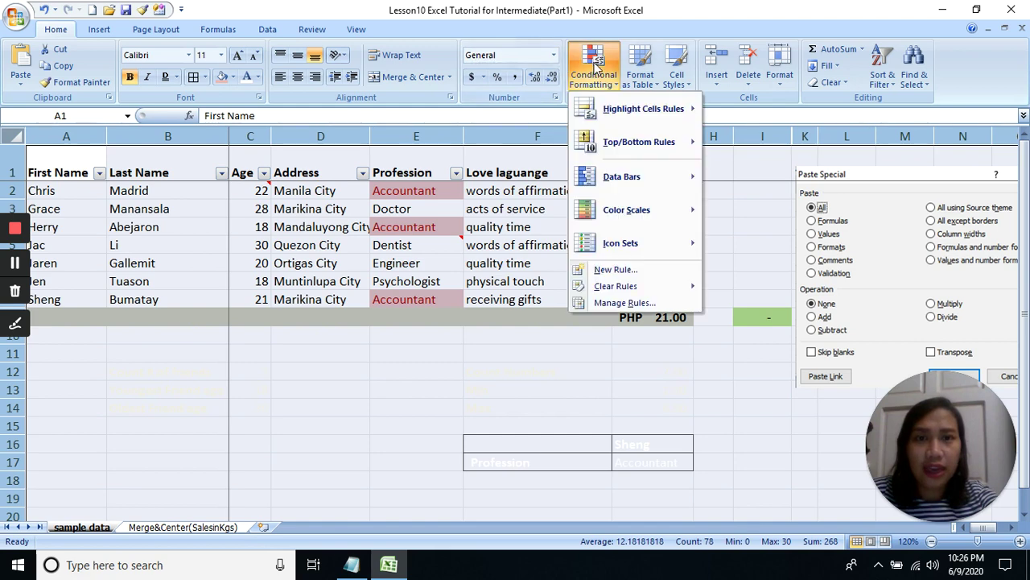
mouse_move(650, 286)
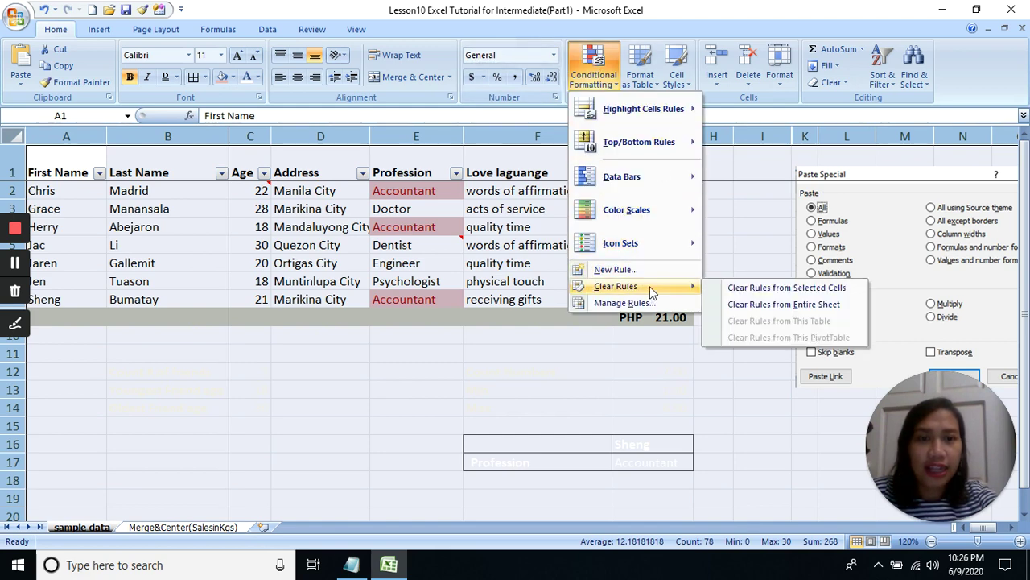
left_click(789, 289)
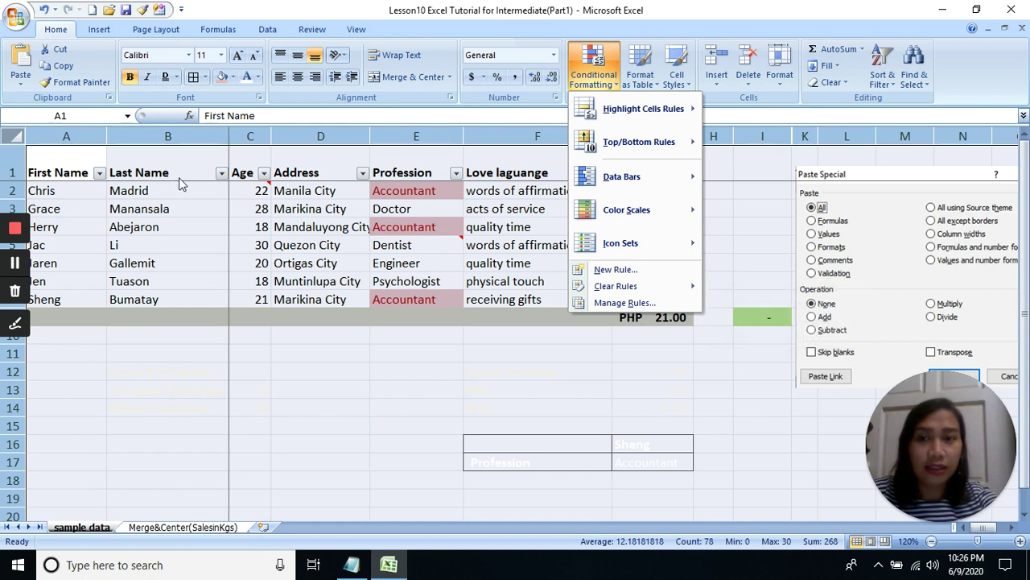
mouse_move(661, 286)
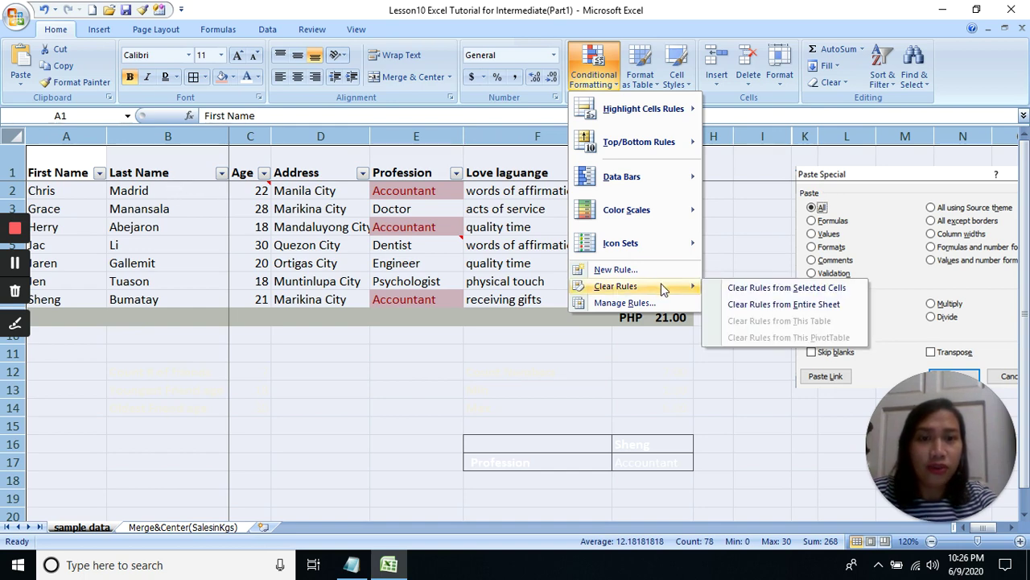
left_click(801, 304)
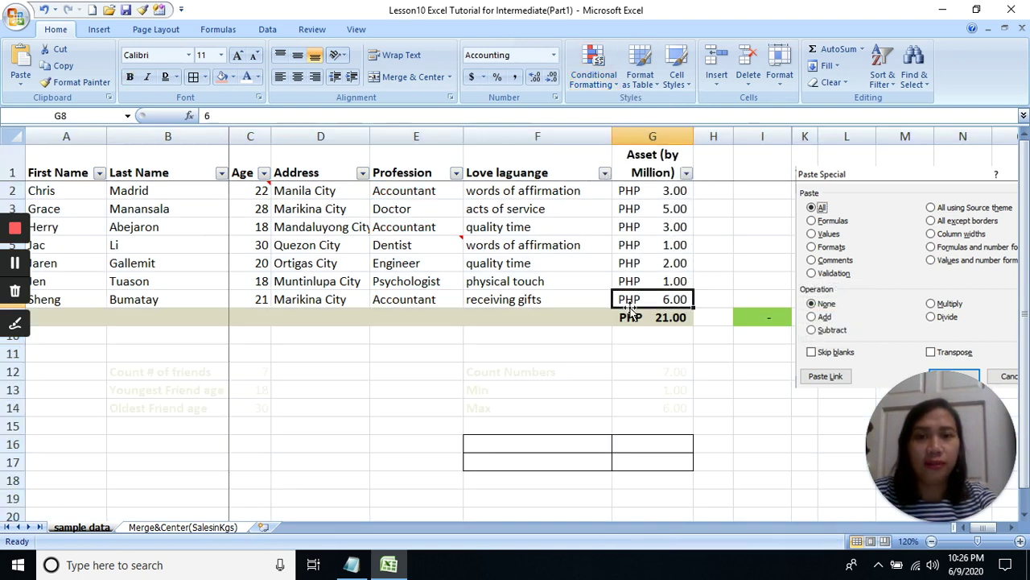
left_click(501, 282)
left_click(422, 210)
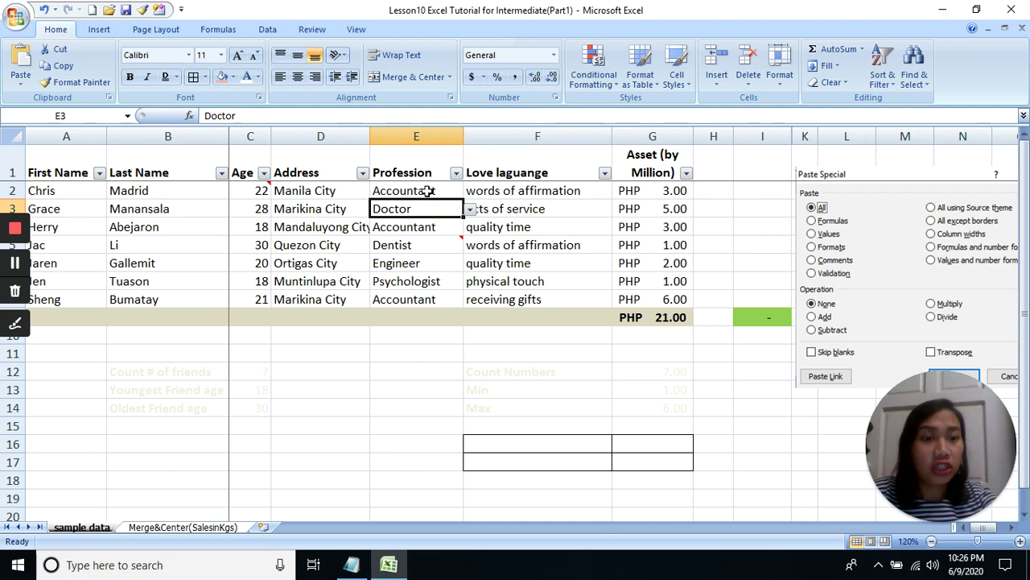
Highlight duplicate professions in E2:E8 again with light red fill and dark red text, and check the highlighted cells.
left_click_drag(426, 185, 432, 296)
left_click(593, 74)
mouse_move(628, 107)
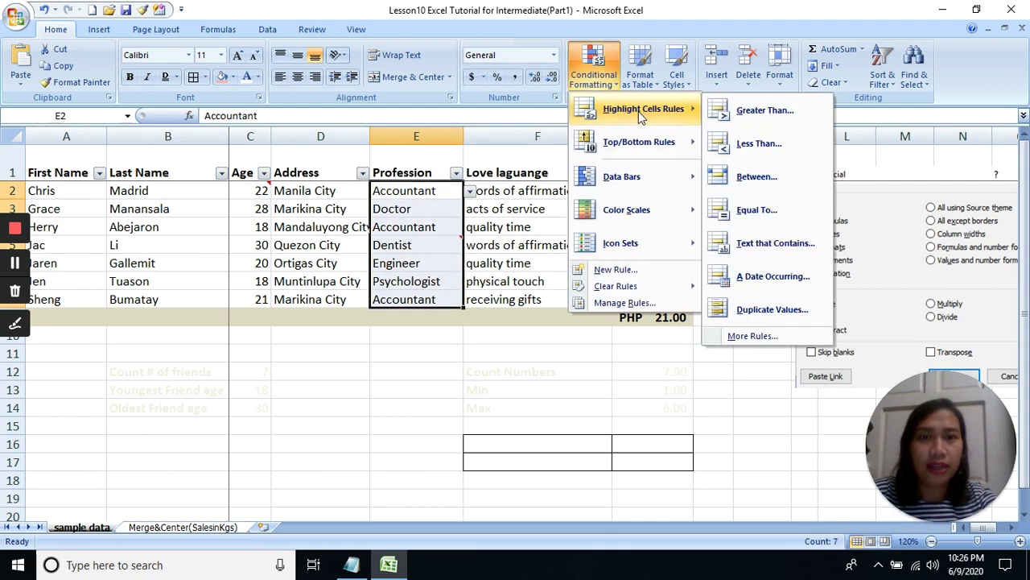
left_click(765, 310)
left_click(548, 392)
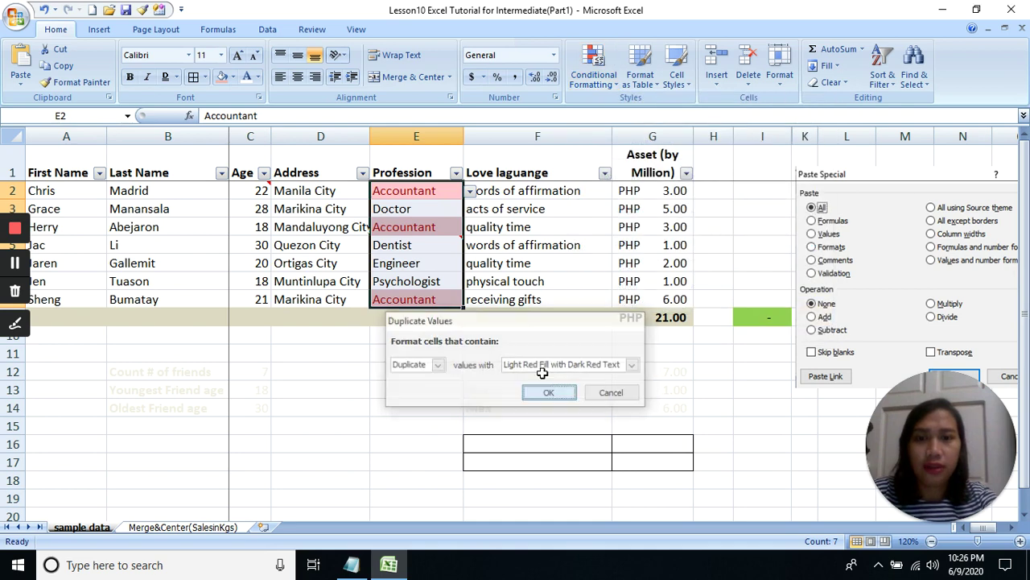
left_click(567, 262)
left_click(419, 223)
left_click(422, 193)
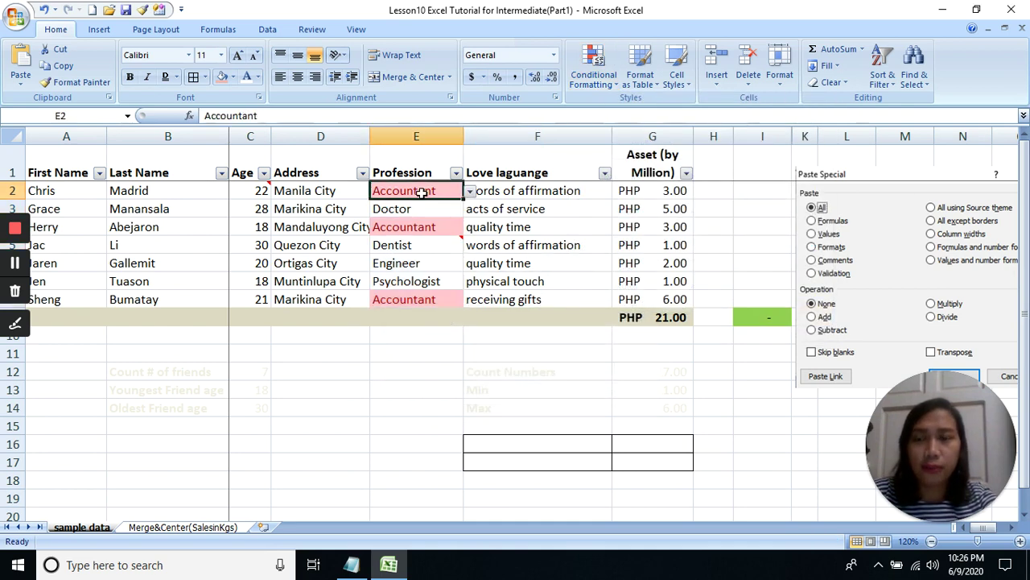
left_click(15, 262)
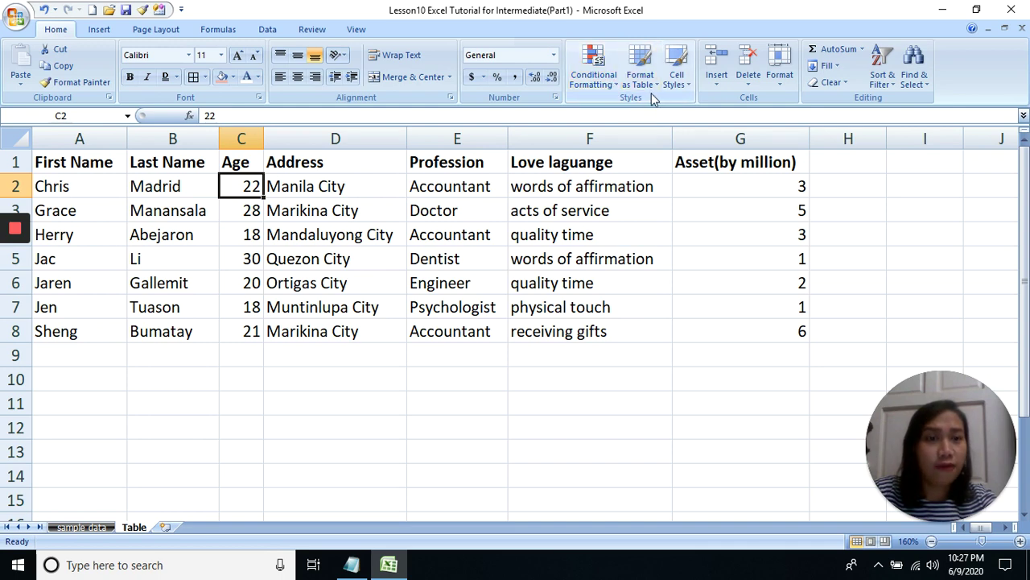
Format A1:G8 on the Table sheet as a table using the light style with a solid blue header row.
left_click(600, 227)
left_click(644, 207)
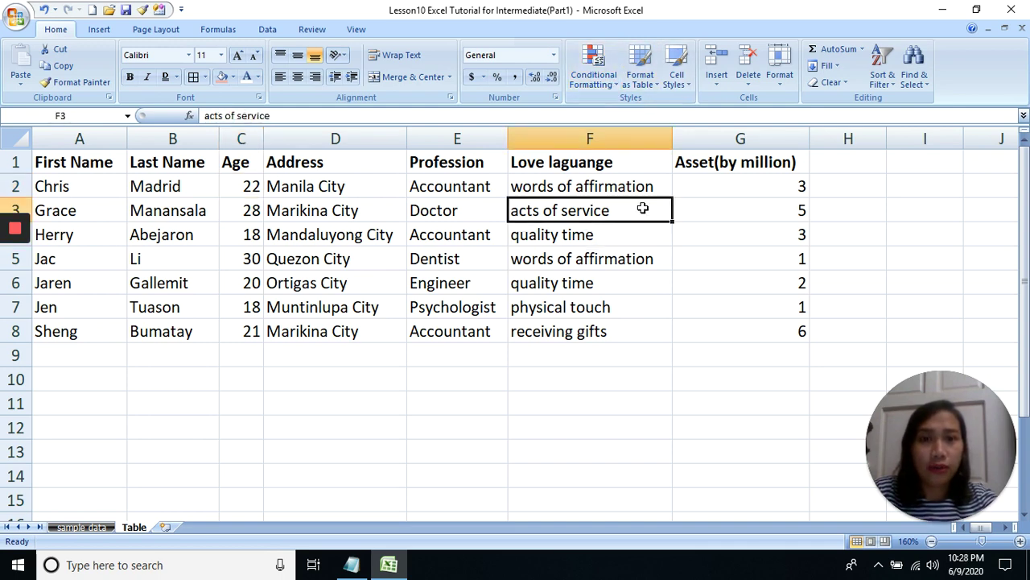
left_click_drag(734, 335, 24, 138)
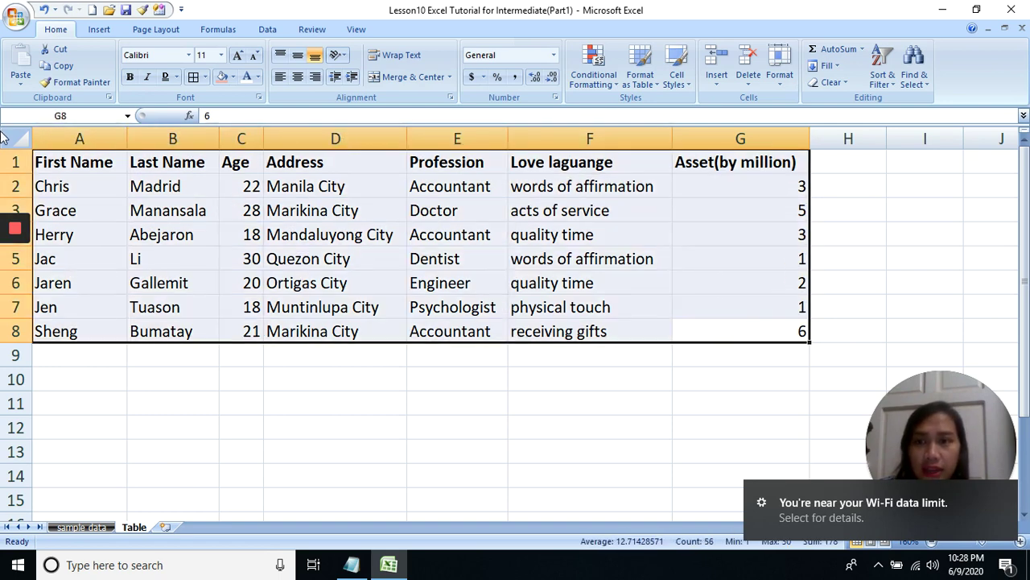
left_click(17, 268)
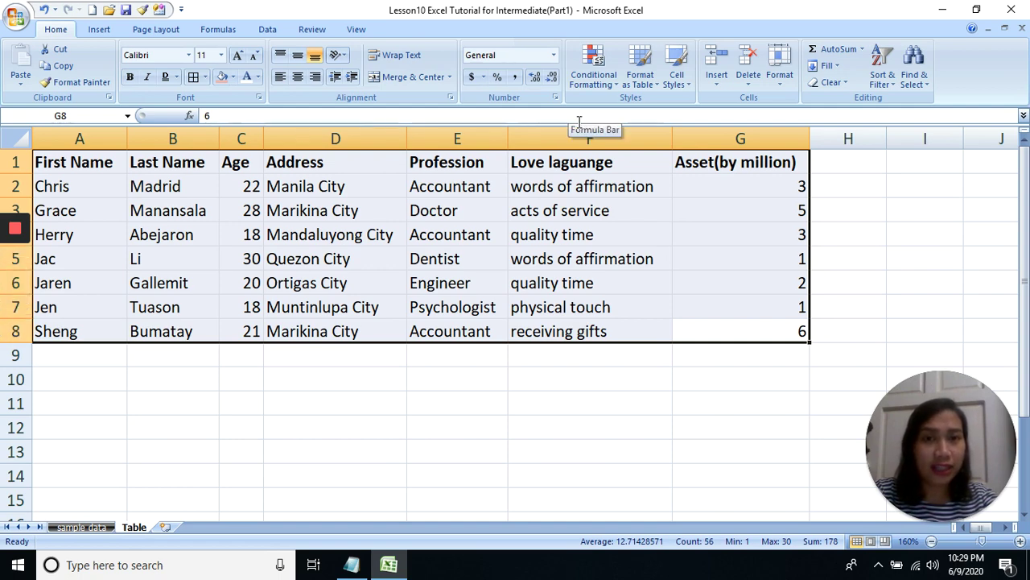
left_click(652, 71)
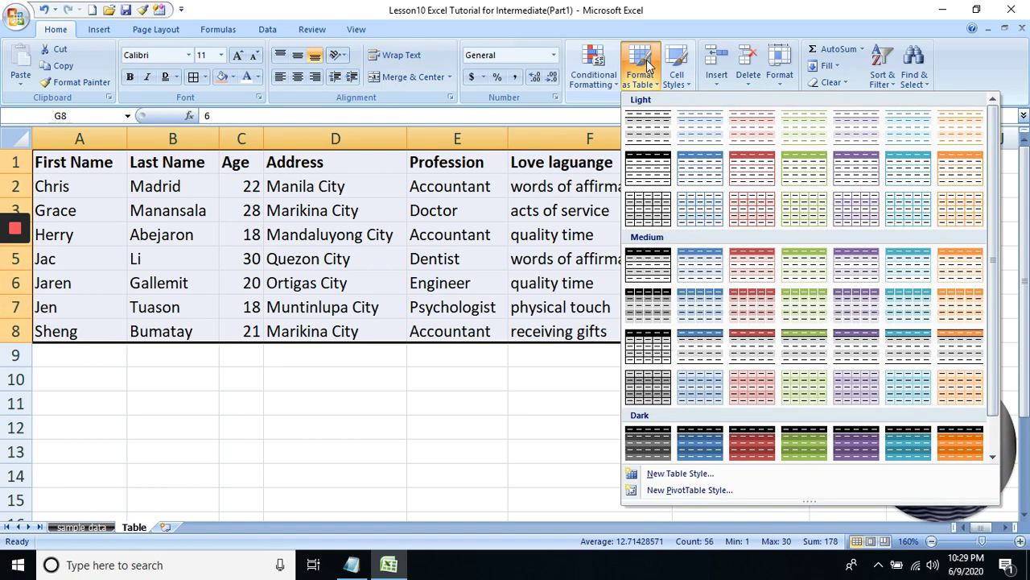
left_click(707, 171)
left_click(504, 390)
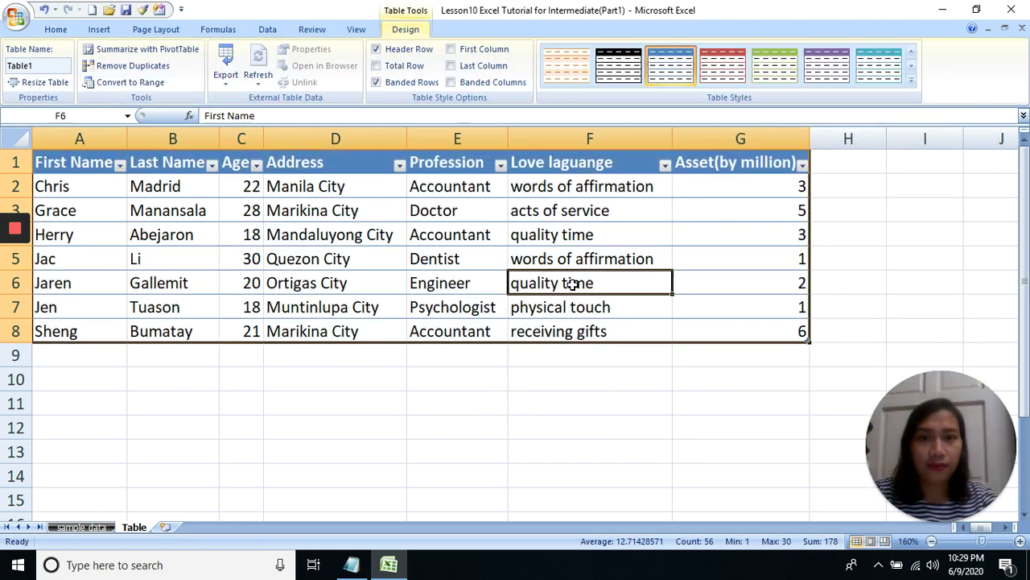
left_click(573, 283)
left_click(610, 190)
left_click_drag(715, 334, 4, 87)
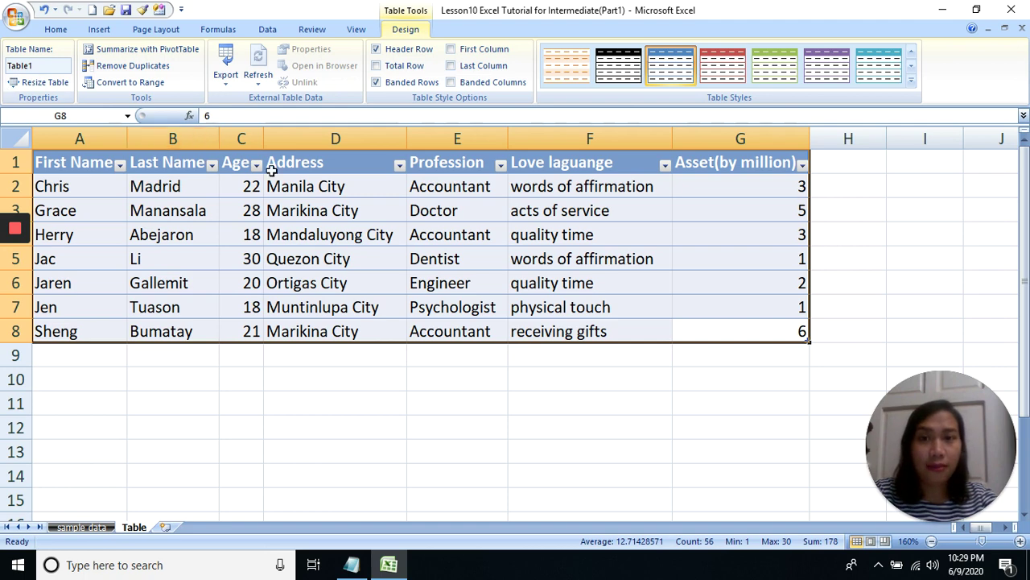
left_click(300, 186)
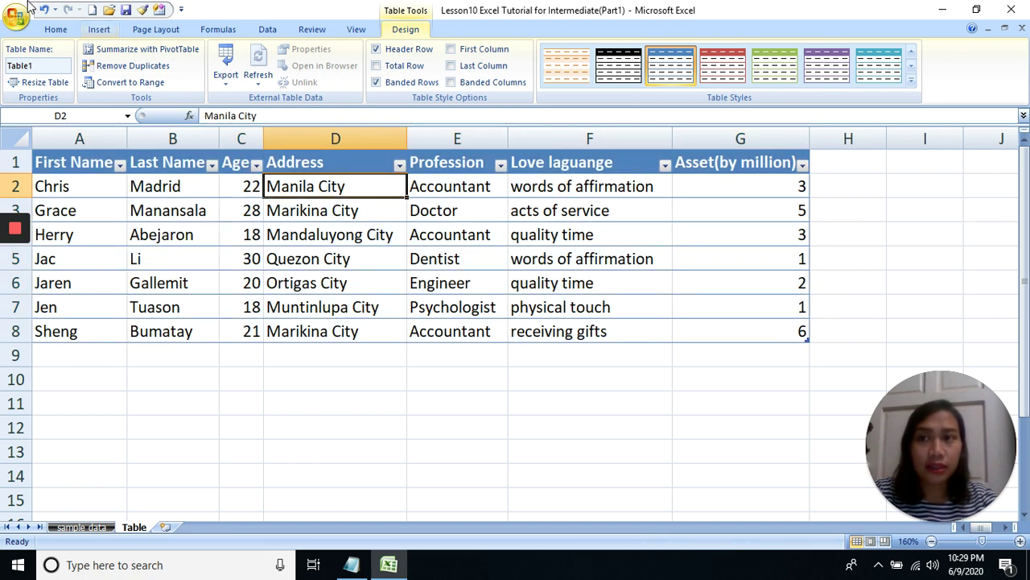
left_click(58, 29)
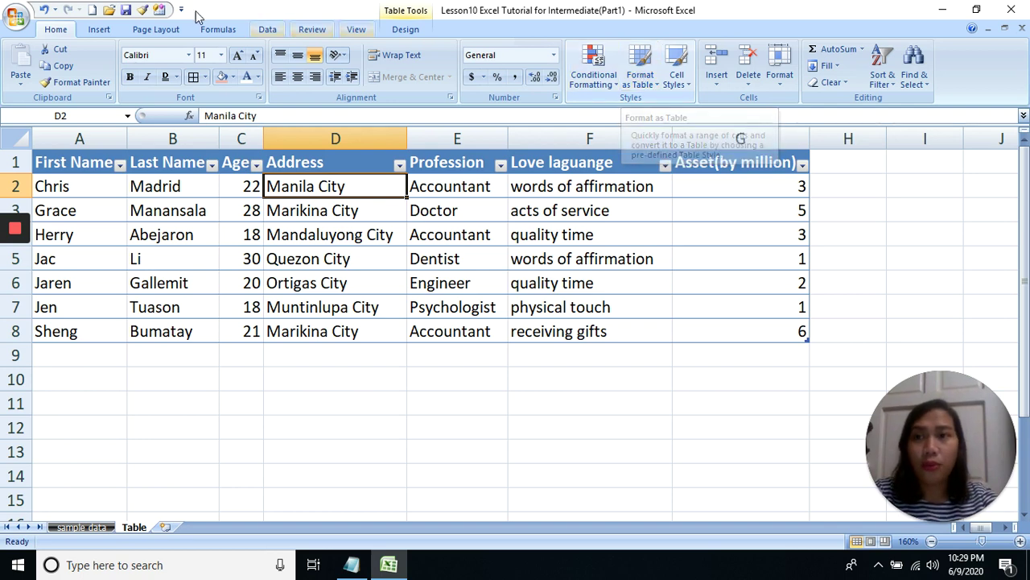
left_click(99, 30)
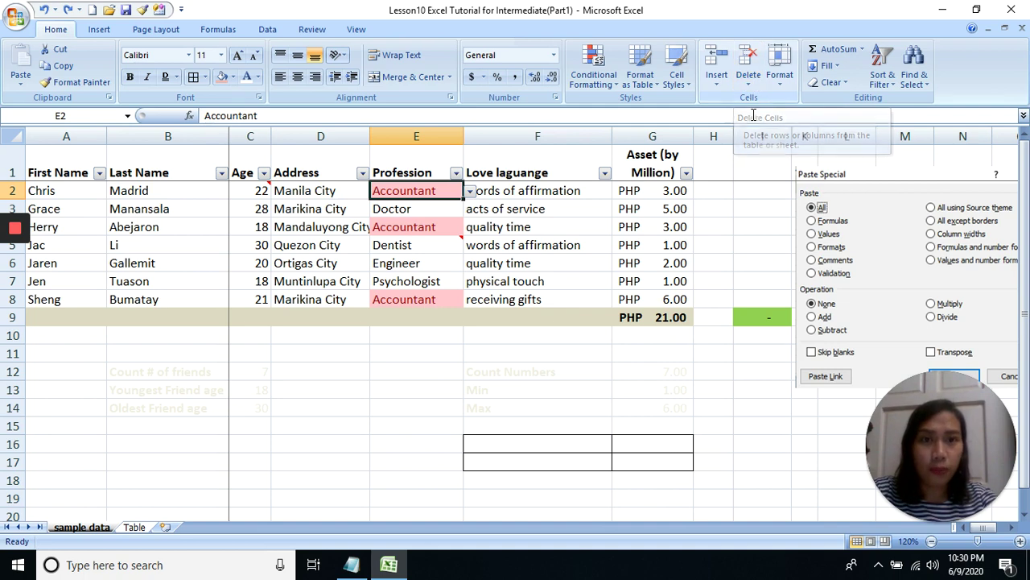
On the sample data sheet, insert a blank cell at A3 in the First Name column, shifting the cells below down.
left_click(617, 228)
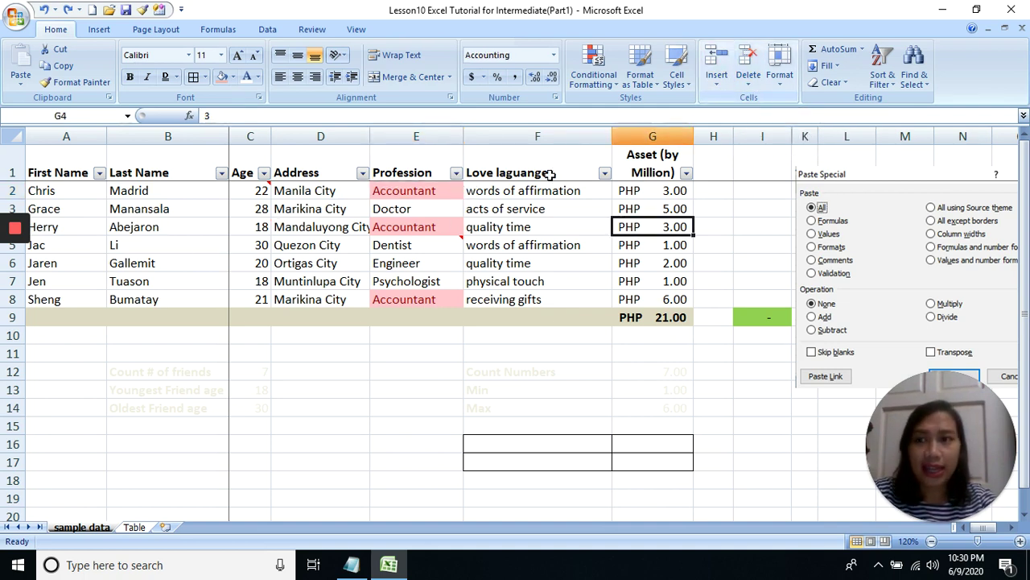
left_click(322, 209)
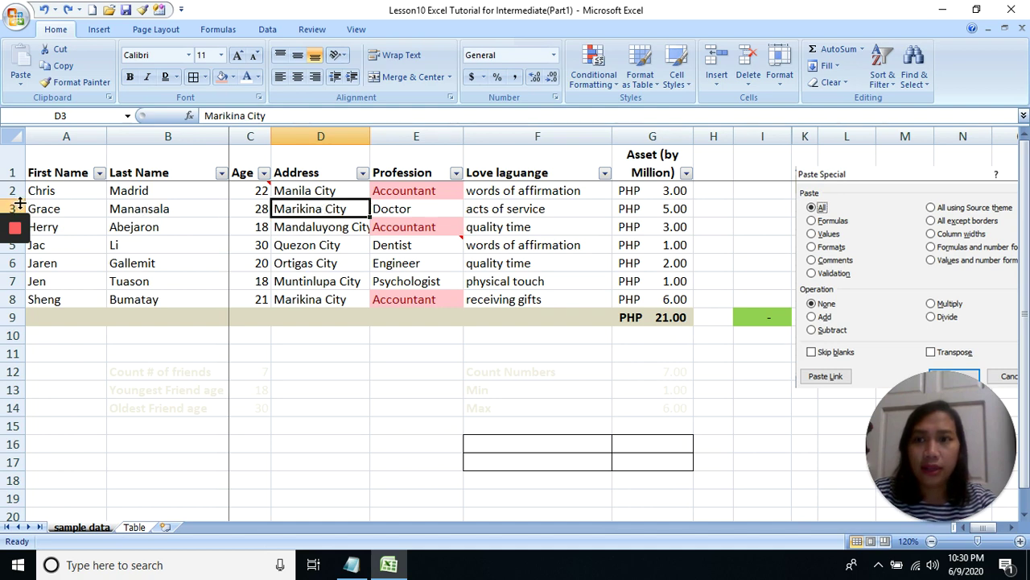
left_click(138, 211)
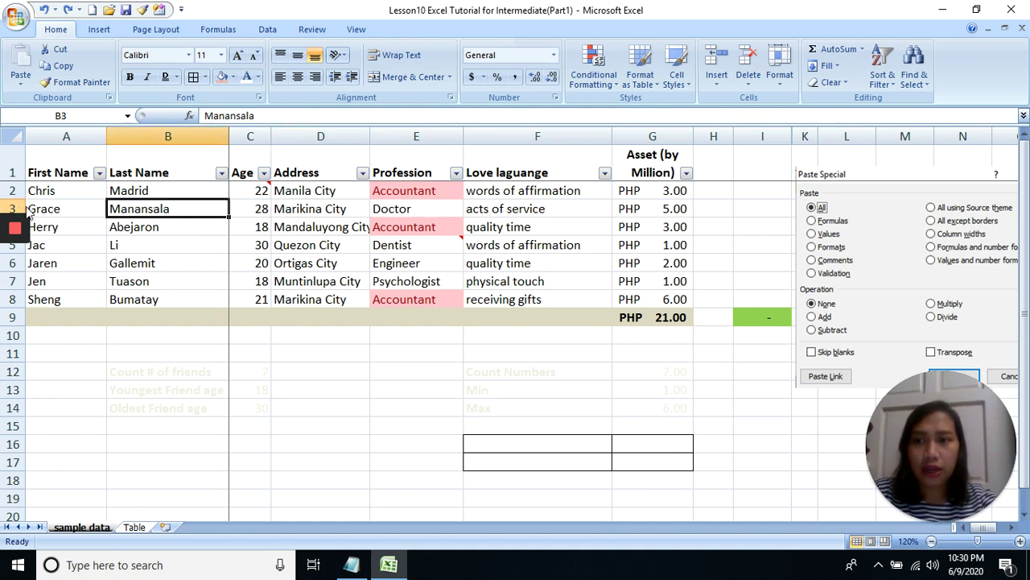
left_click(86, 206)
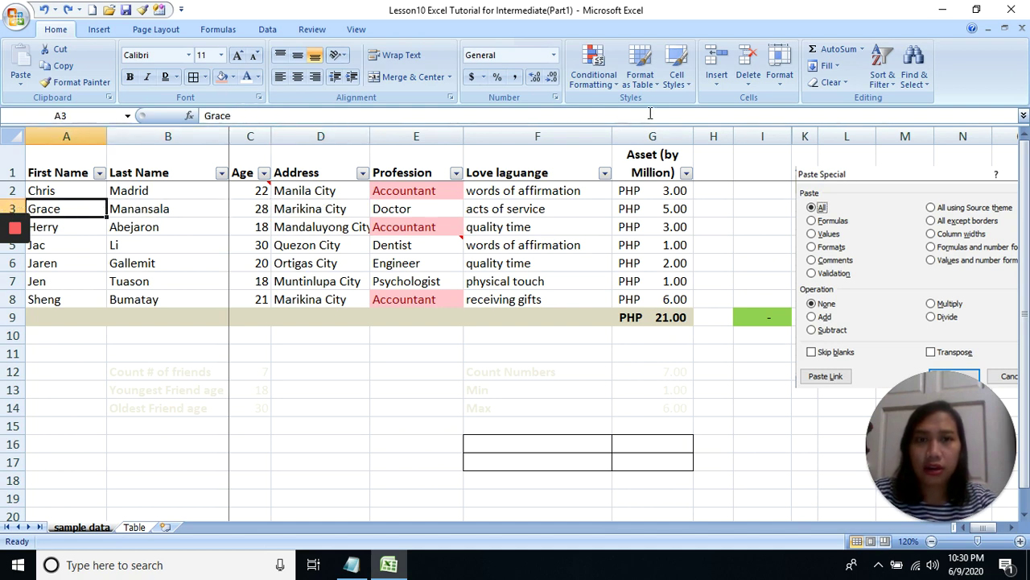
left_click(718, 58)
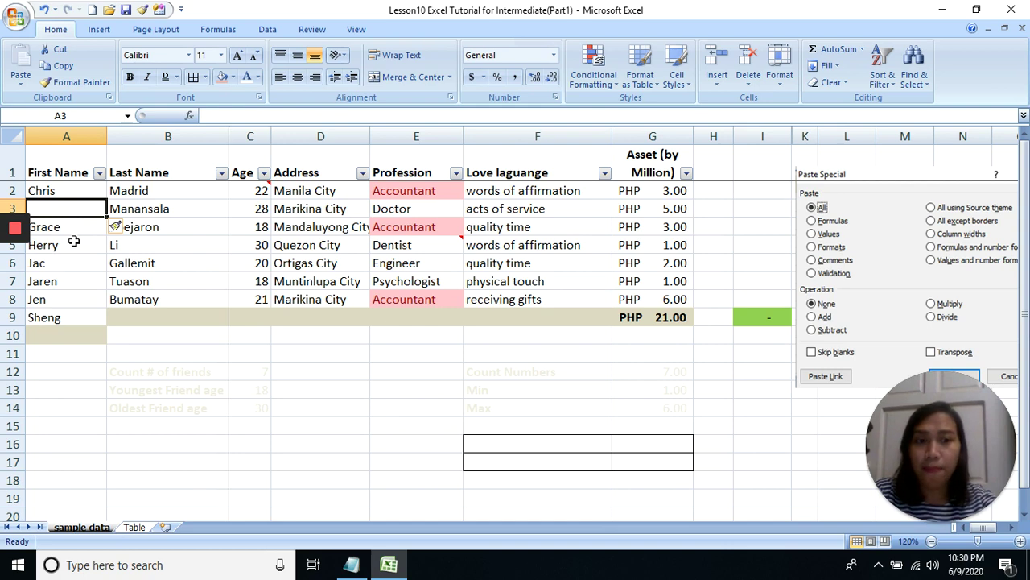
Undo the blank cell insertion at A3 so the First Name entries line up with their rows again.
left_click(72, 228)
left_click(75, 207)
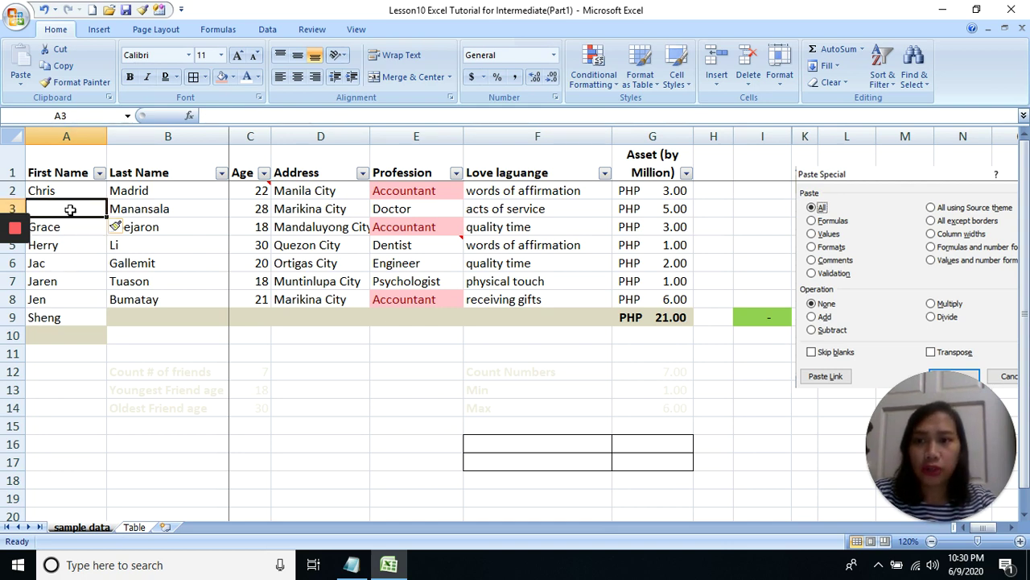
mouse_move(16, 261)
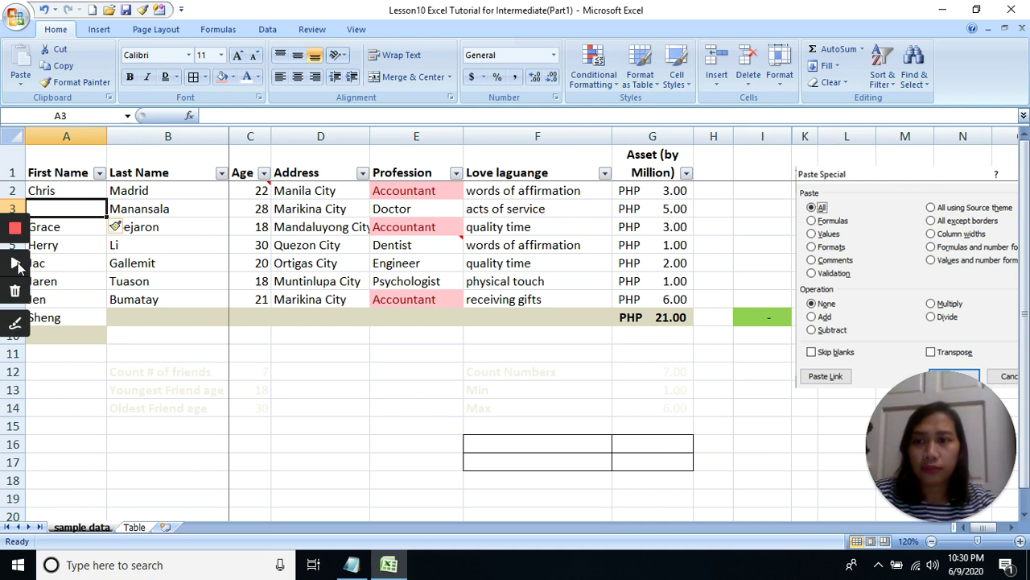
left_click(46, 11)
left_click(161, 208)
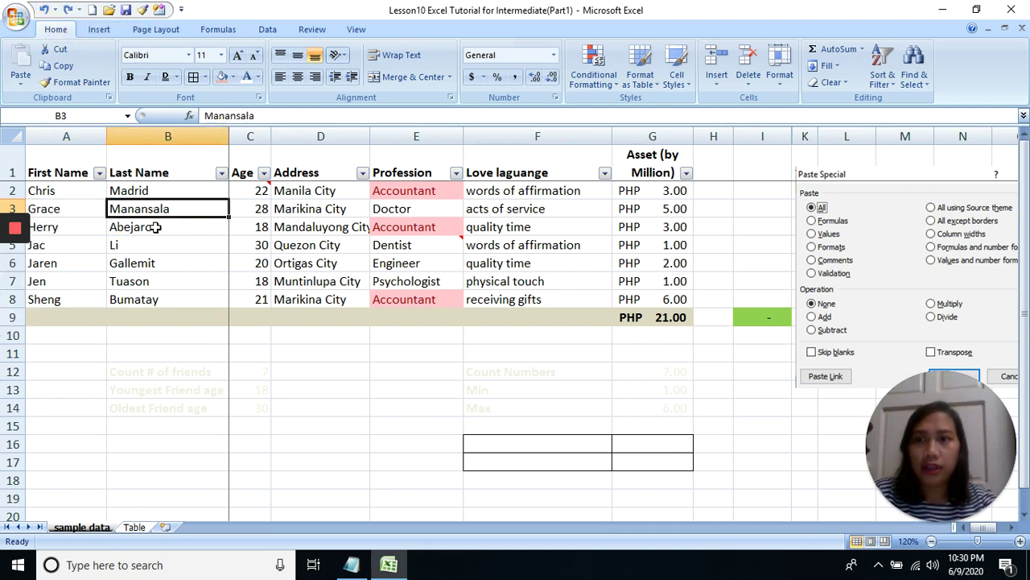
Insert a blank row above row 3 on the sample data sheet and check the entries below it.
left_click(12, 209)
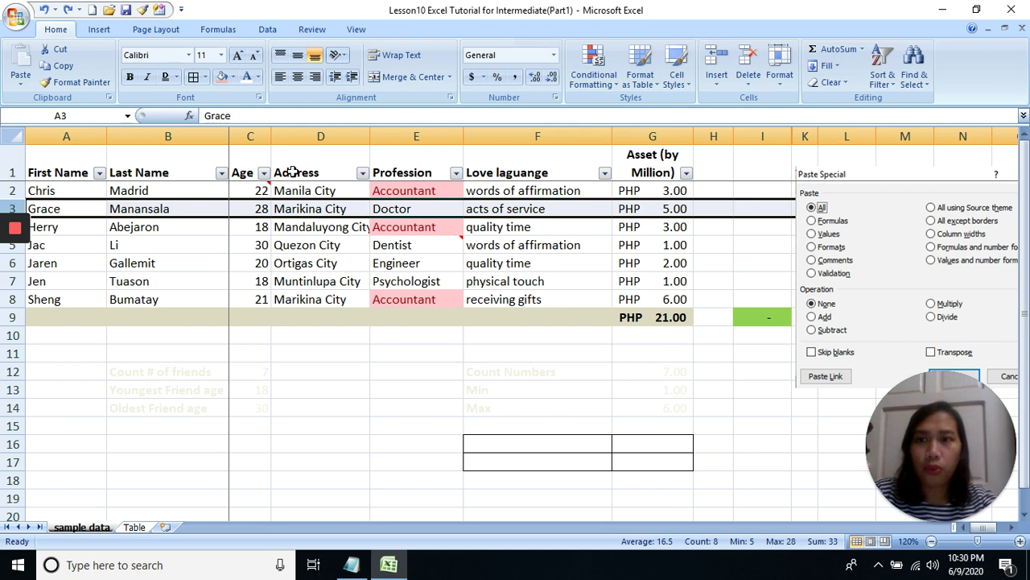
left_click(717, 66)
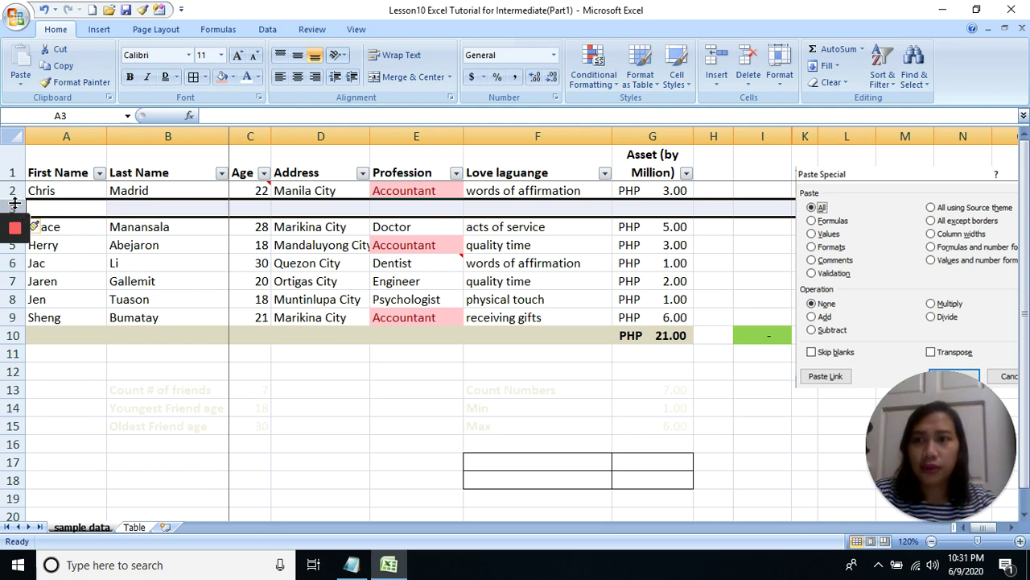
left_click(82, 245)
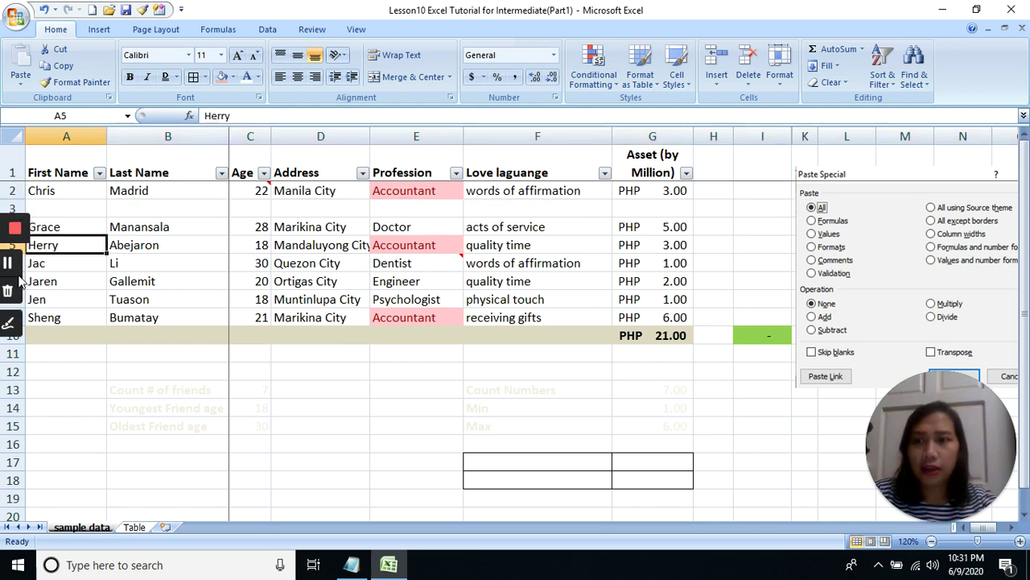
left_click(96, 275)
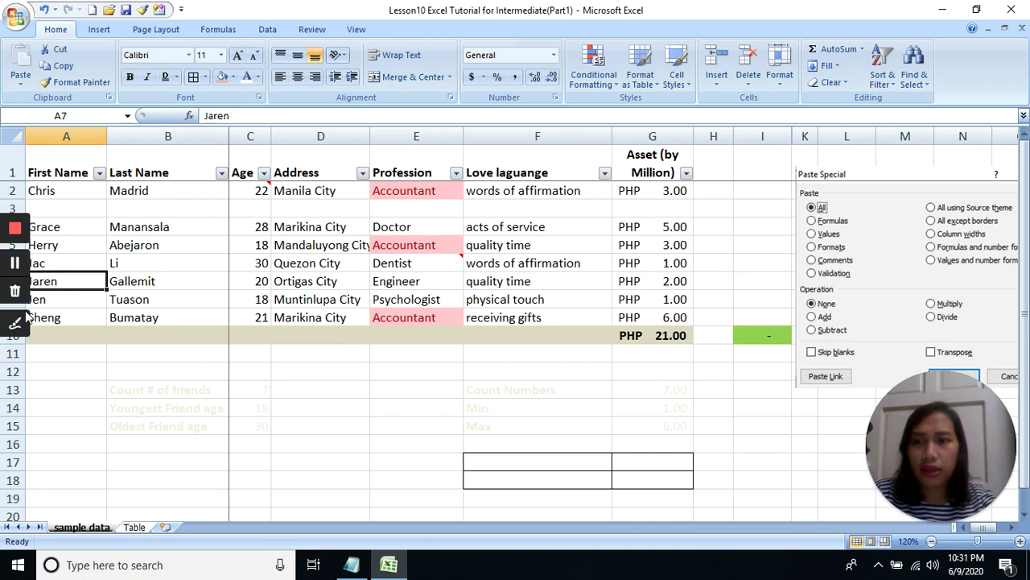
left_click(55, 316)
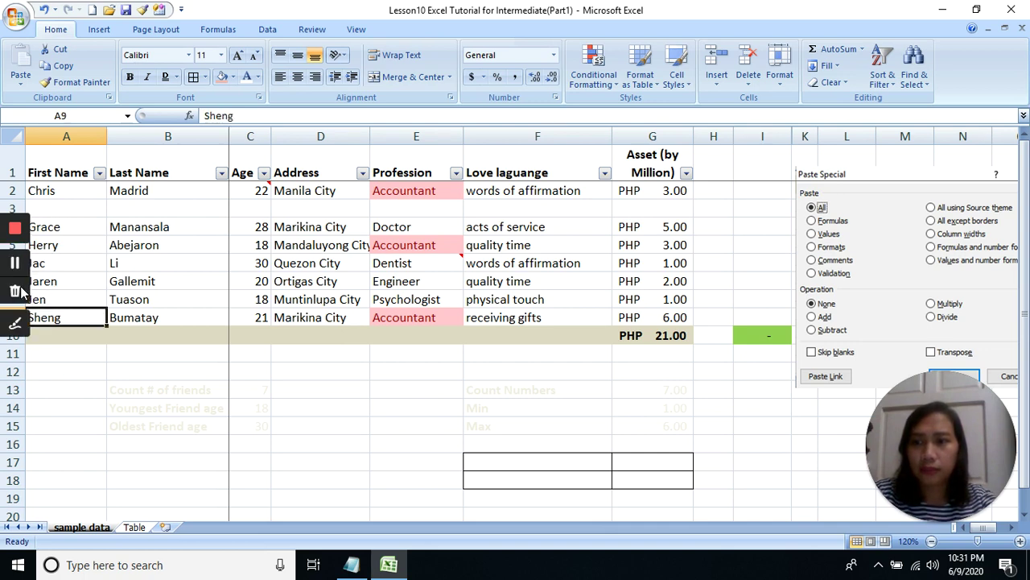
left_click(117, 262)
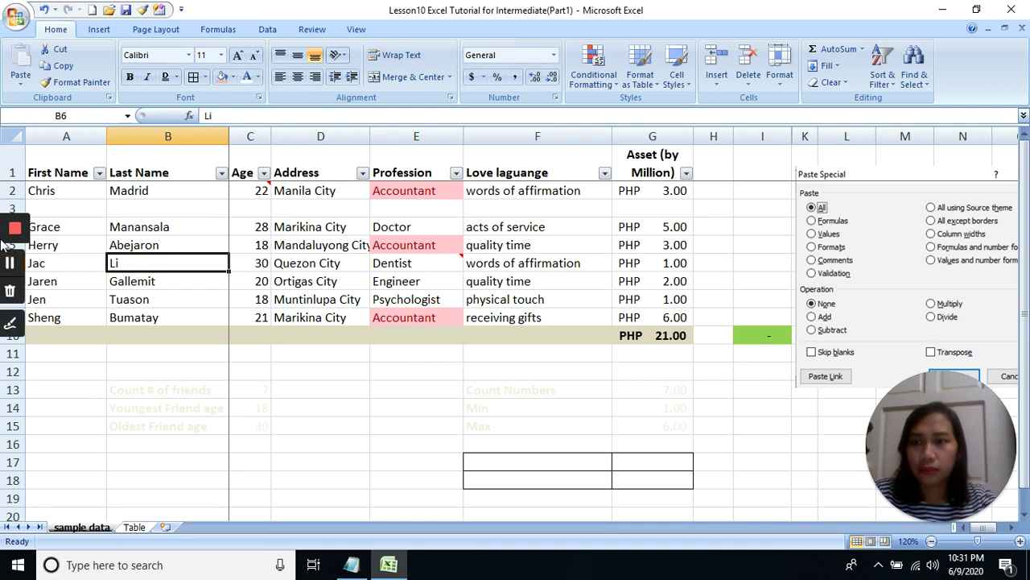
Select rows 3 to 6 and insert four more blank rows above them.
left_click_drag(9, 208, 48, 266)
left_click(716, 60)
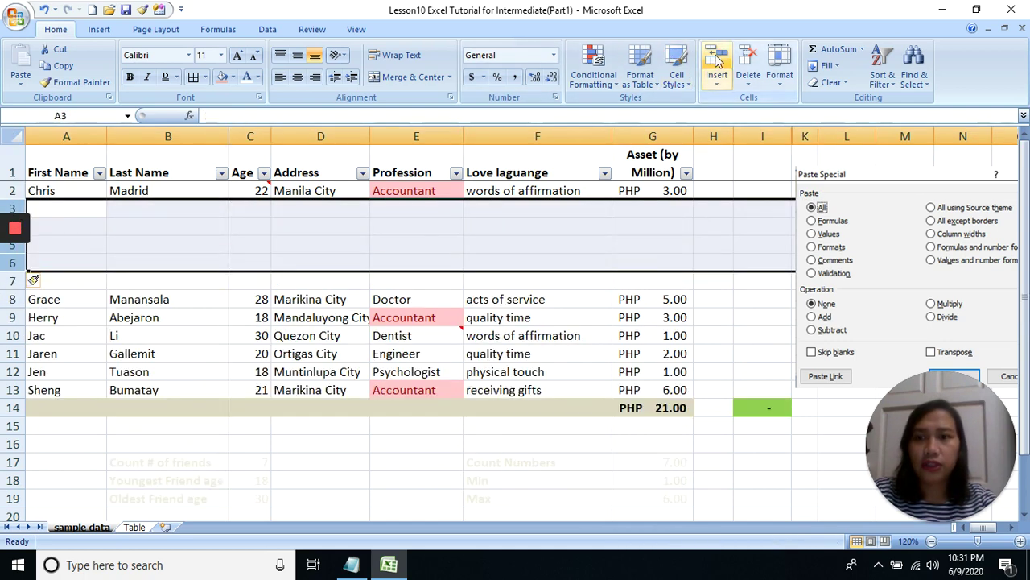
left_click(506, 281)
left_click(468, 223)
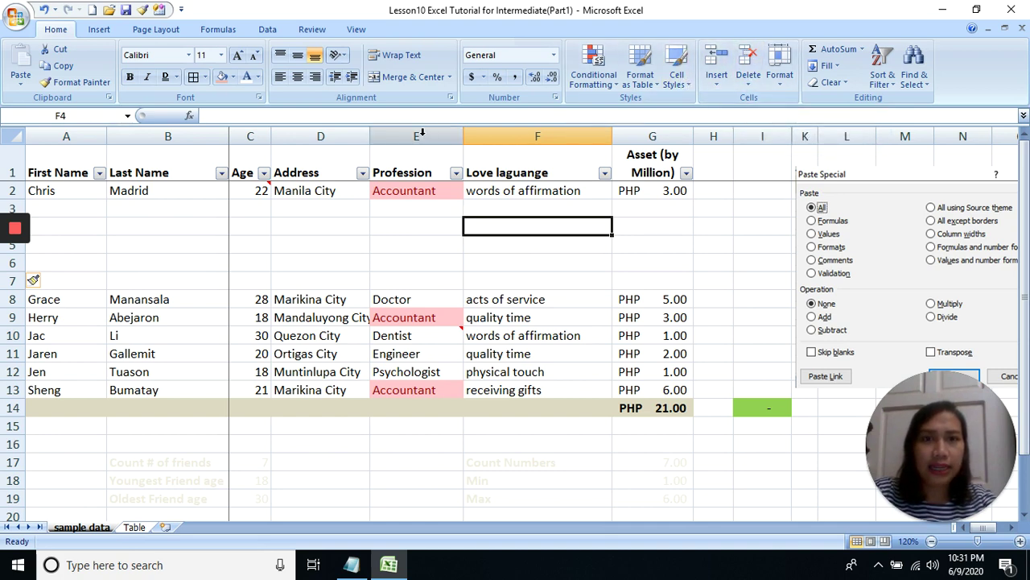
Delete the Profession and Love laguange columns, and undo the column deletion together with the row insertions.
left_click_drag(421, 137, 475, 133)
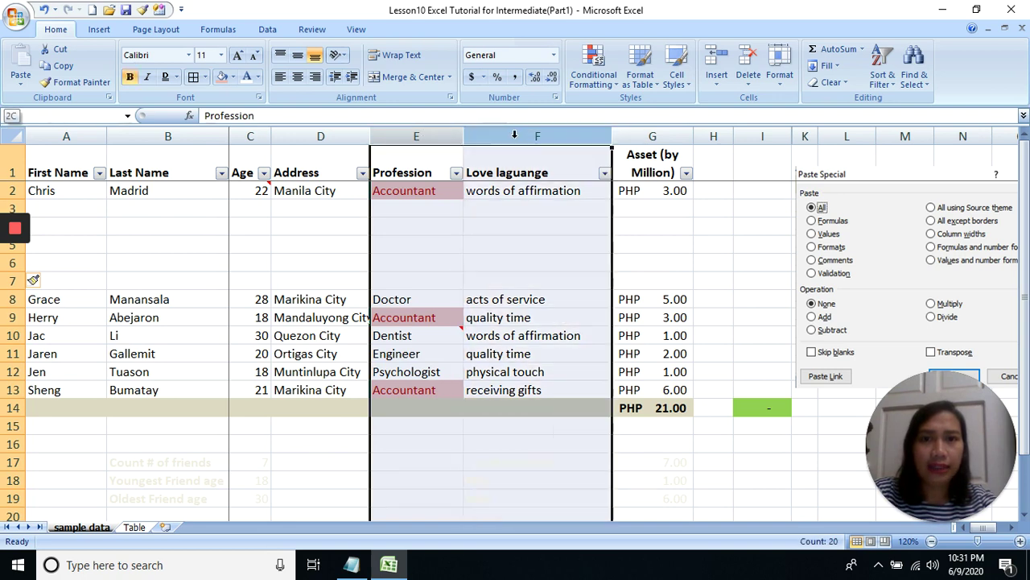
left_click(748, 58)
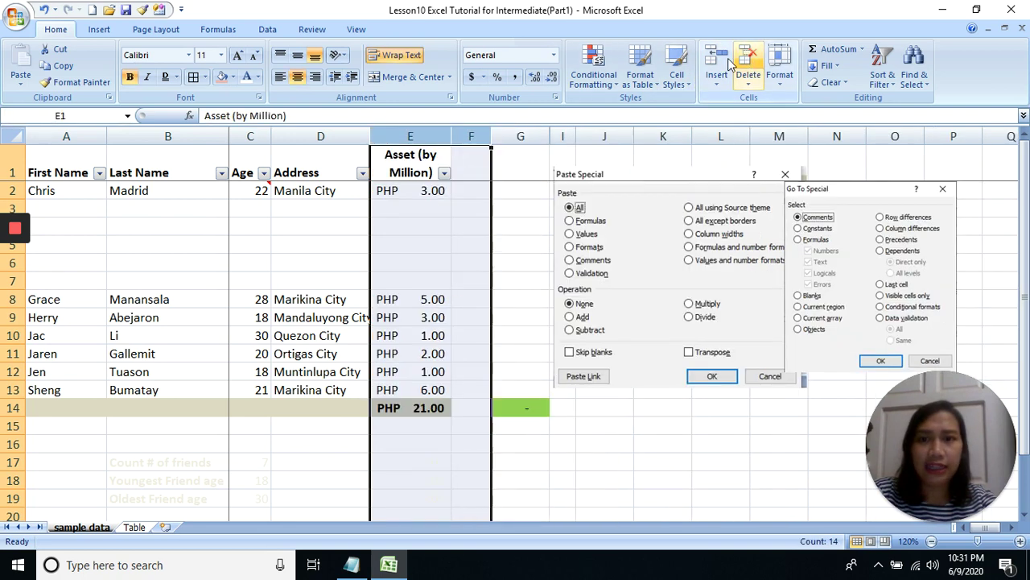
left_click(321, 190)
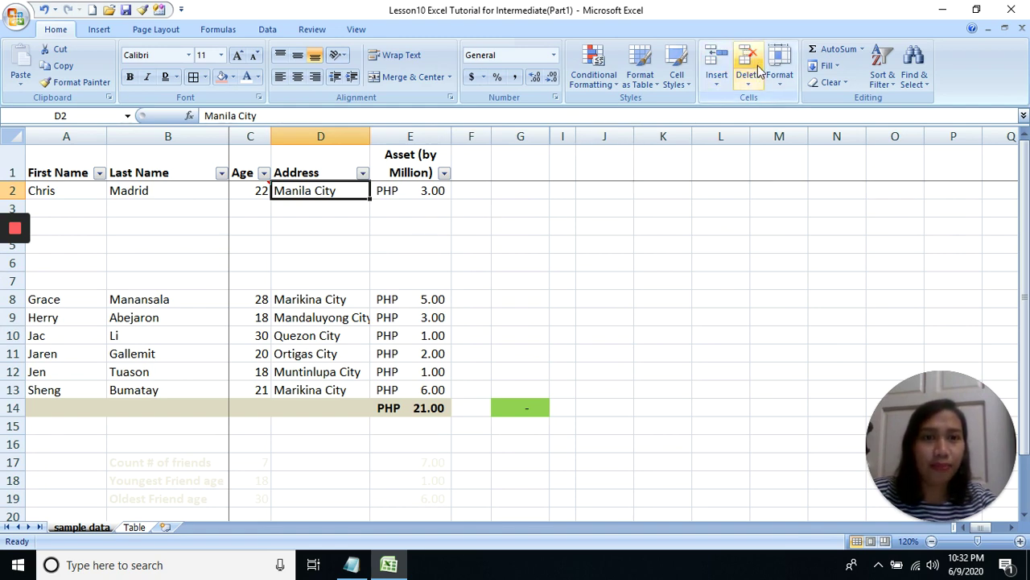
left_click(648, 225)
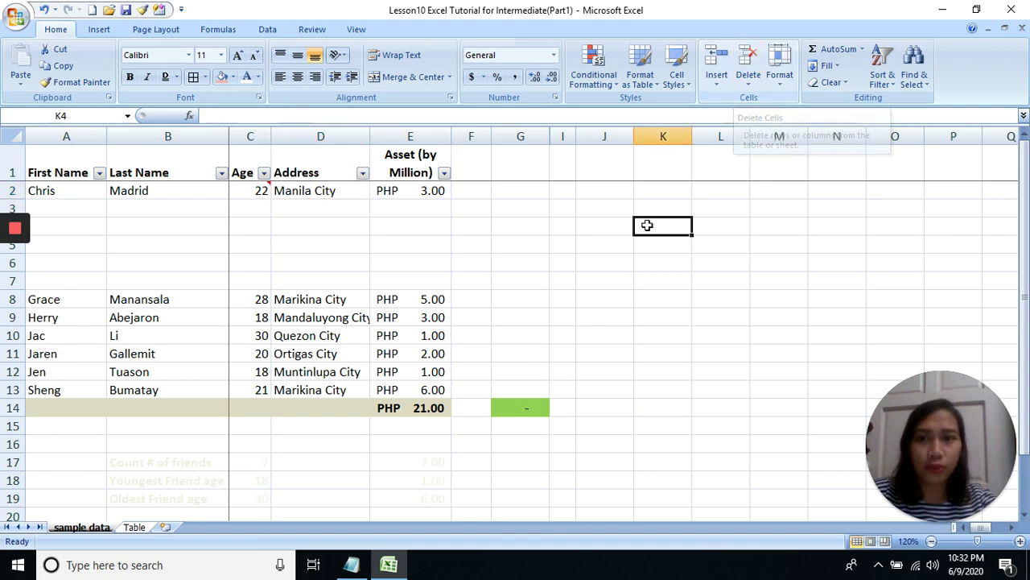
left_click(46, 10)
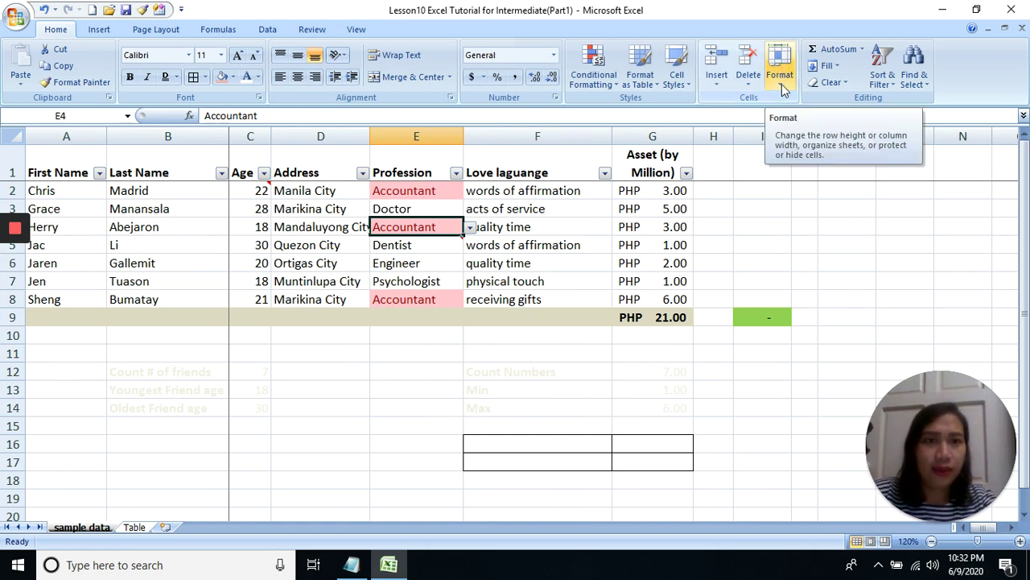
View the cell formatting options and the Row Height dialog for row 2, and close it.
left_click(781, 87)
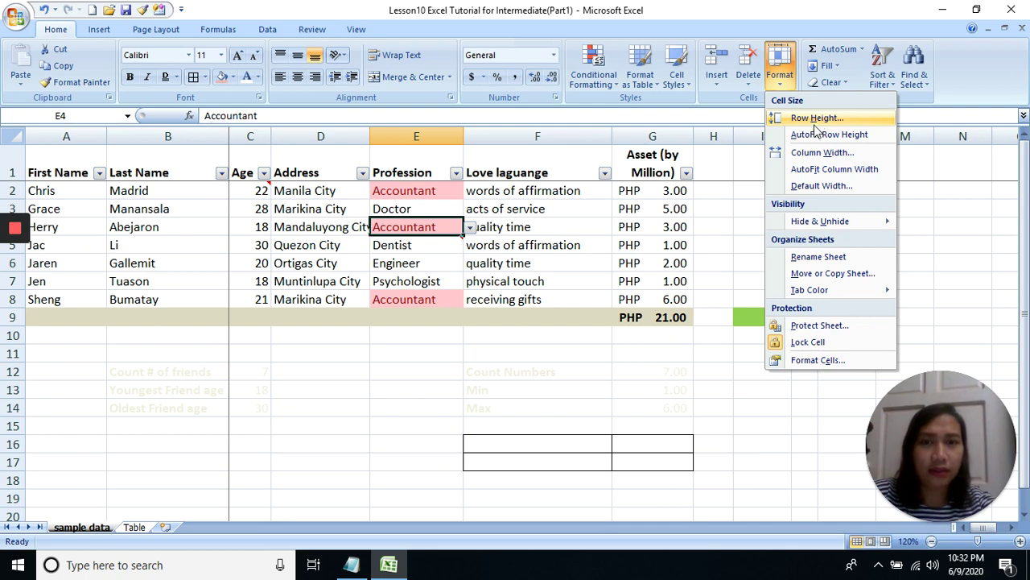
left_click(543, 208)
left_click(547, 198)
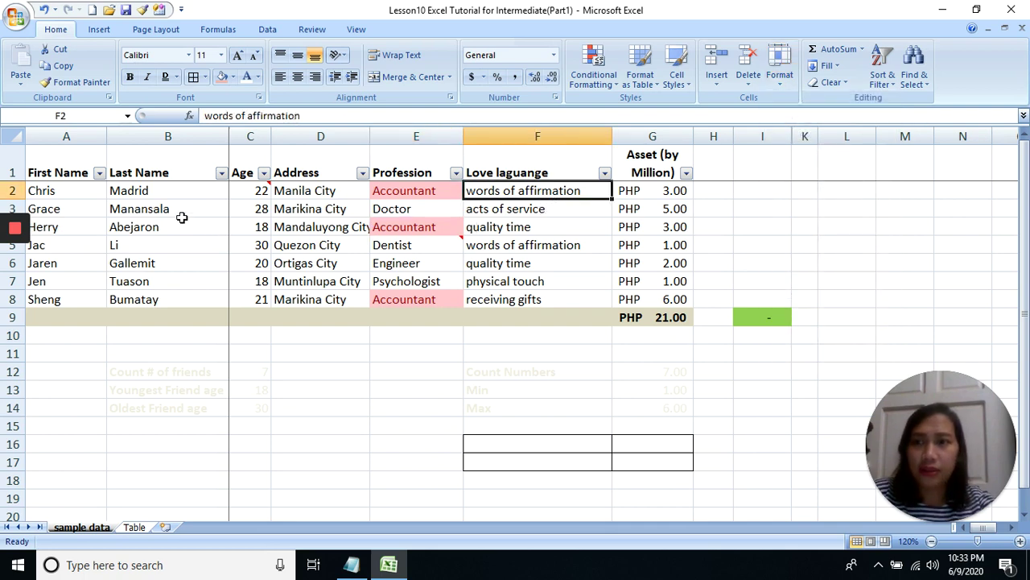
left_click(16, 190)
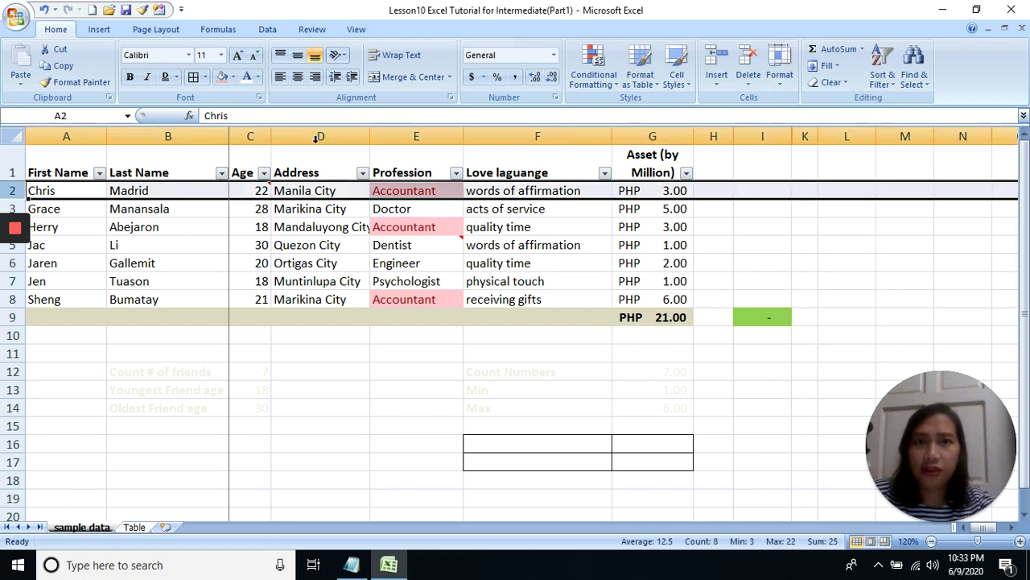
left_click(780, 77)
left_click(821, 120)
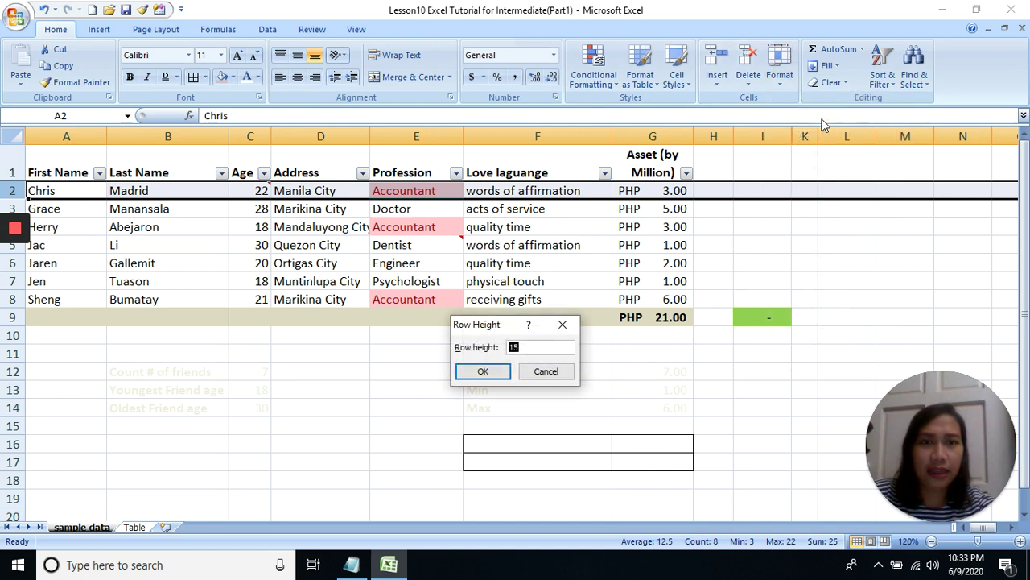
left_click(563, 329)
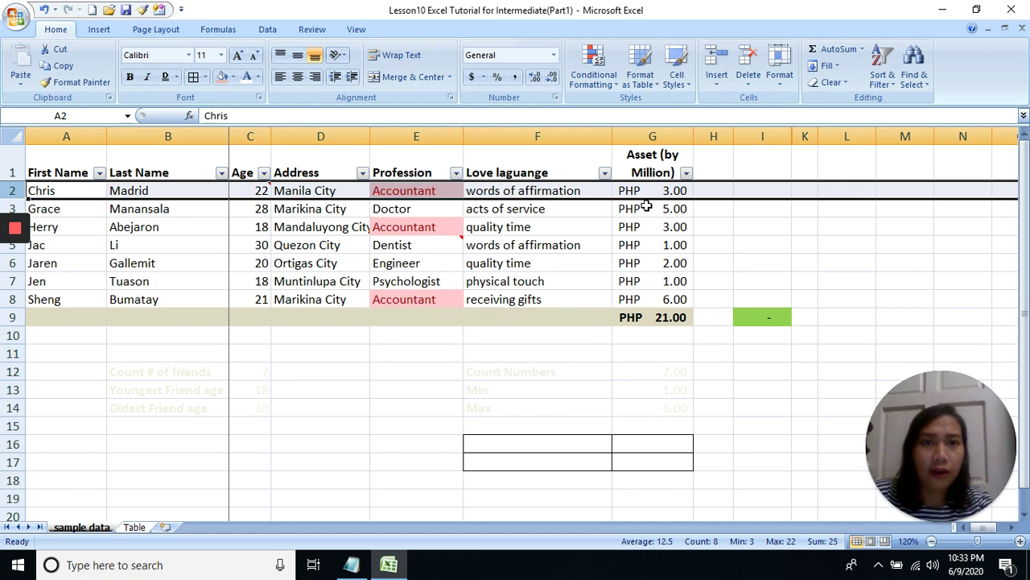
Review the row height and column width options for the cells, and try adjusting row 2 at its border.
left_click(779, 68)
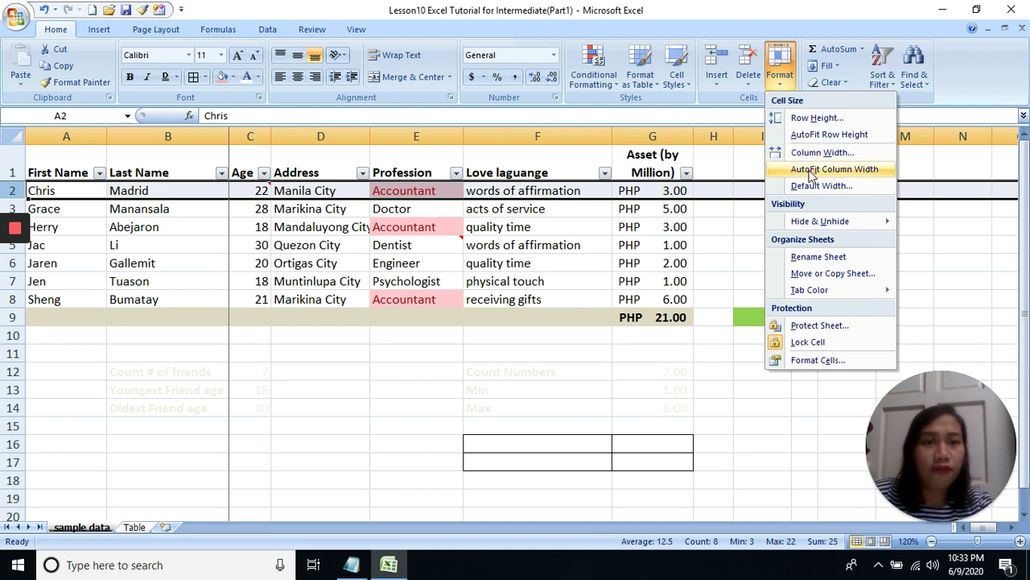
left_click(657, 251)
left_click(420, 241)
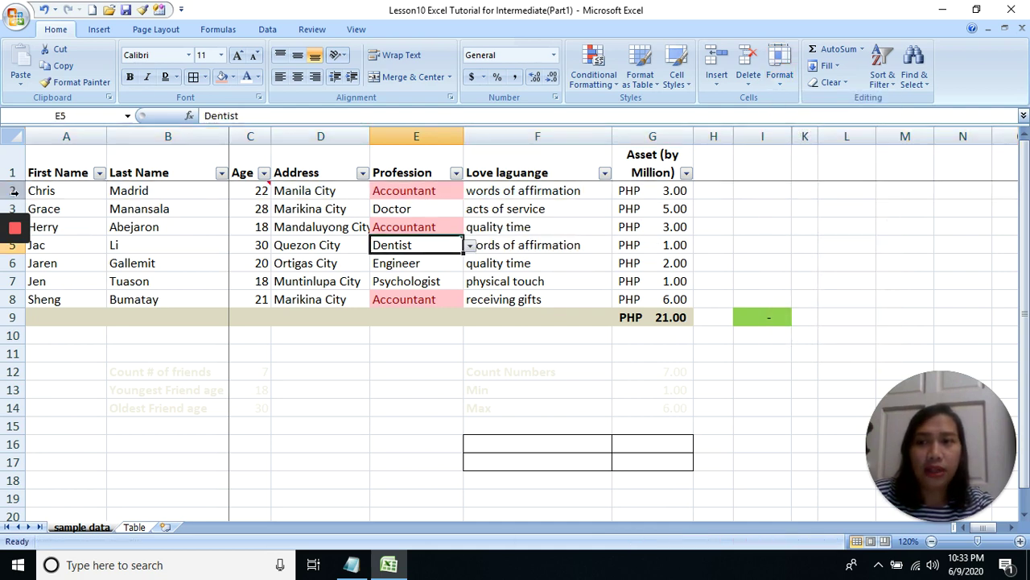
left_click(780, 74)
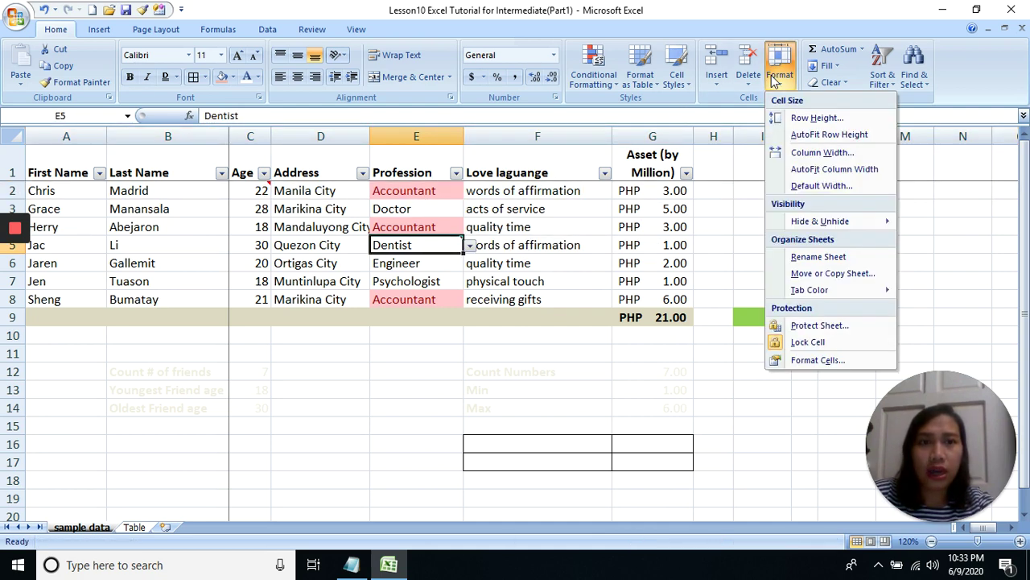
left_click(14, 203)
left_click_drag(14, 201, 49, 200)
left_click(120, 193)
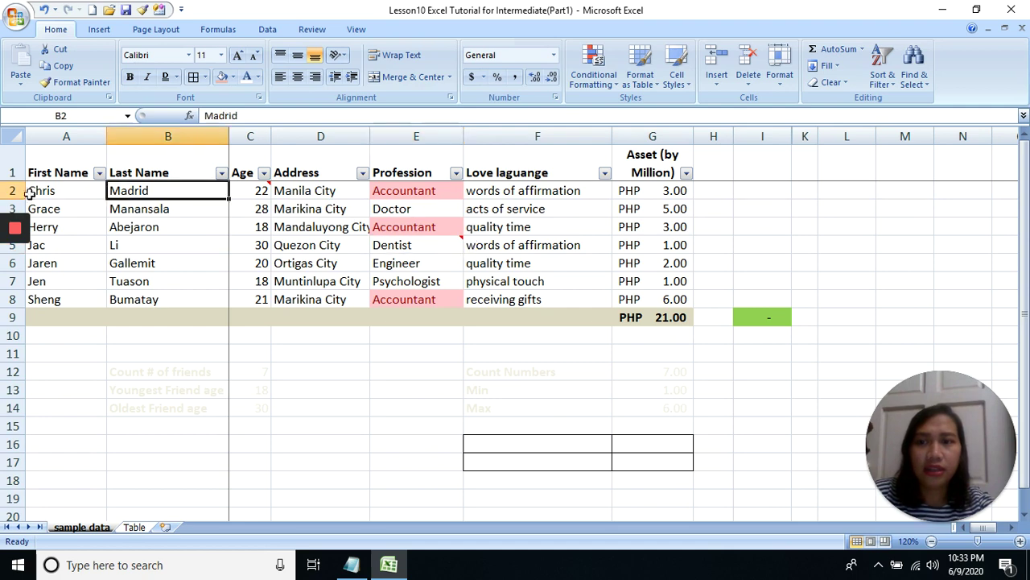
AutoFit the widths of columns D to F to their contents, and check the Love laguange cells.
left_click(14, 191)
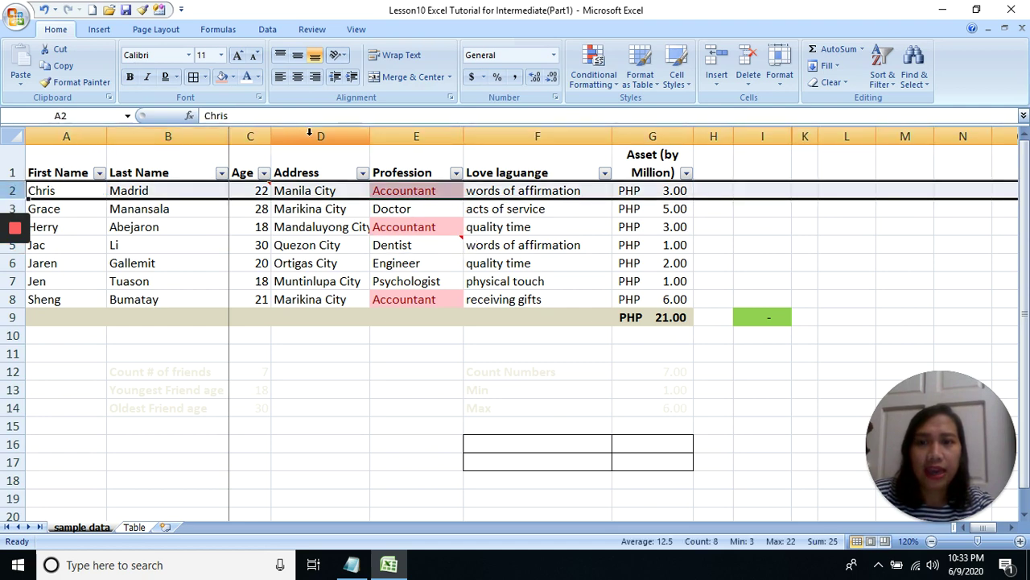
left_click_drag(318, 136, 599, 131)
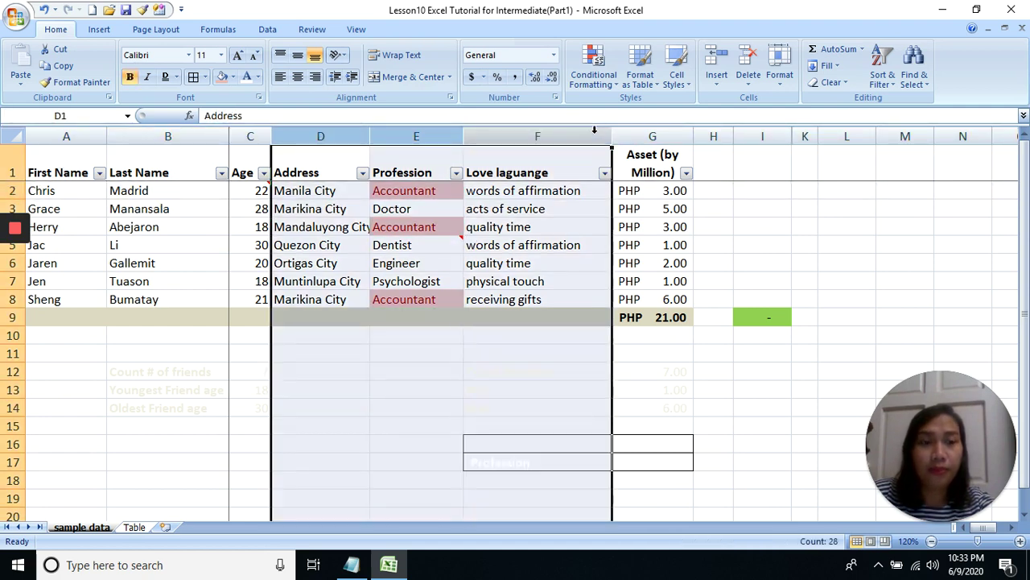
double_click(463, 134)
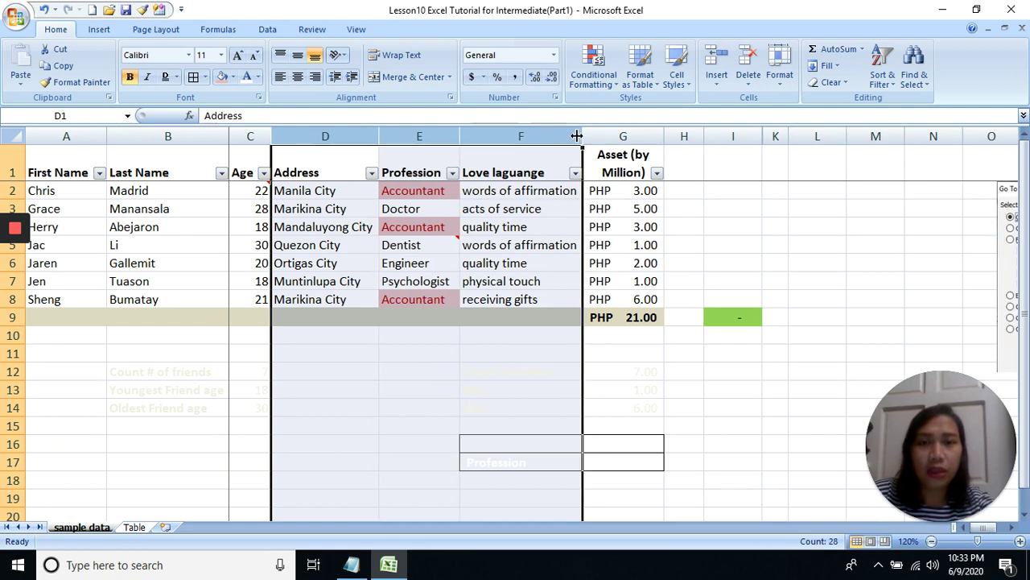
left_click_drag(582, 134, 495, 134)
double_click(341, 133)
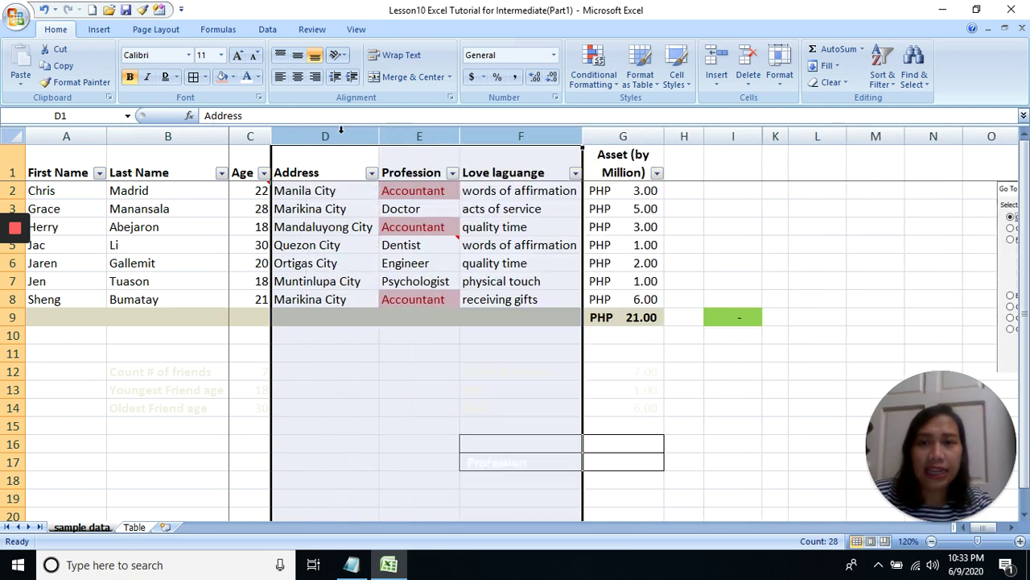
left_click(533, 172)
key("Down")
key("Down")
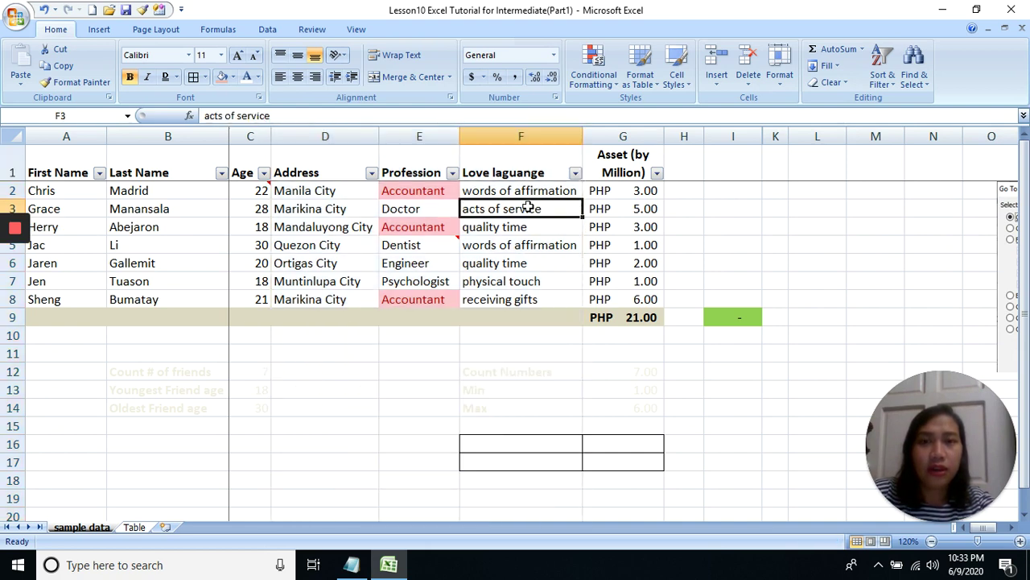
key("Up")
key("Up")
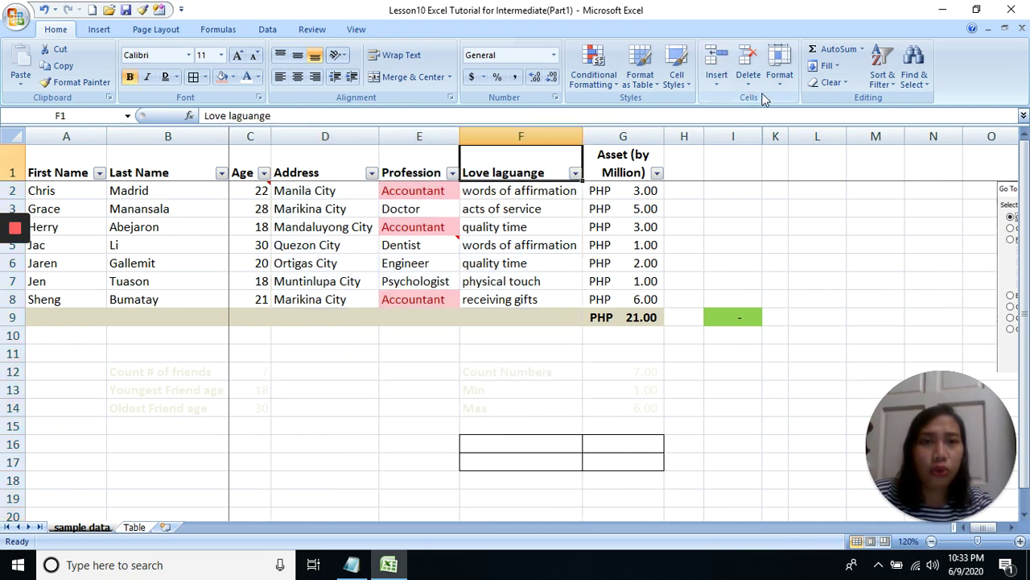
Review the row and column sizing options, and select the Profession and Love laguange columns, row 2 and cell F2 in turn.
left_click(780, 73)
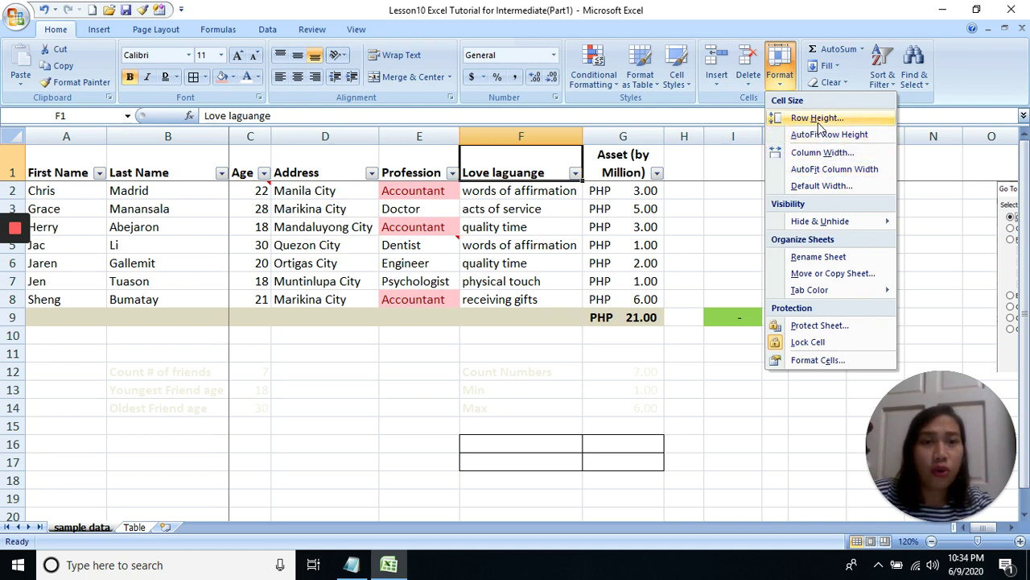
left_click(835, 169)
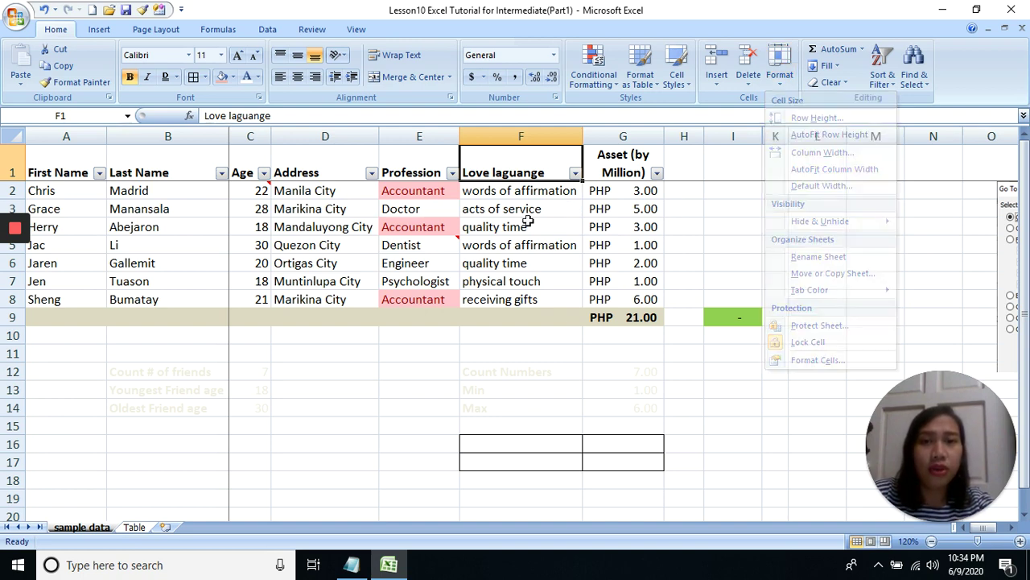
left_click(533, 137)
left_click(444, 141)
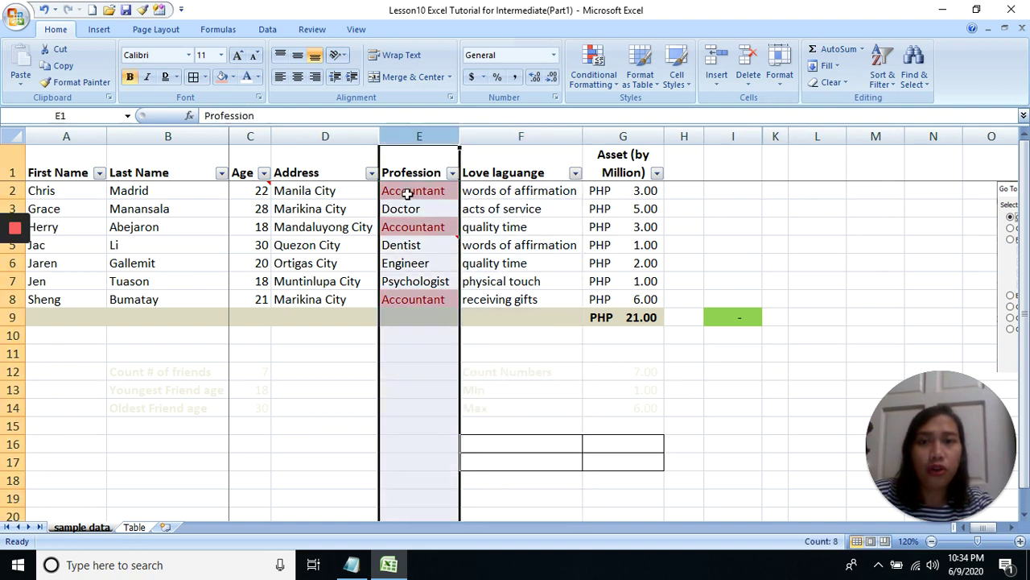
left_click(496, 142)
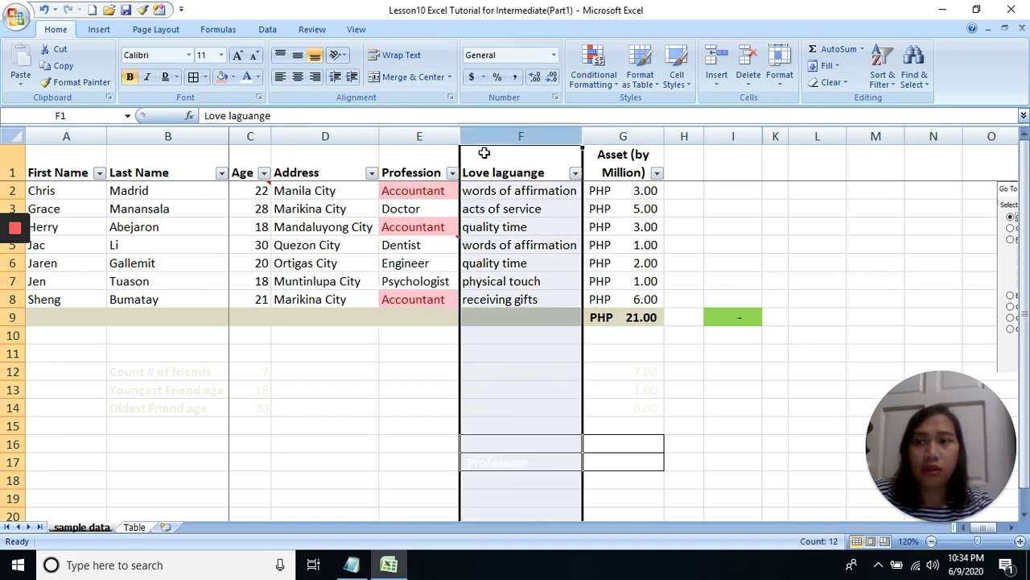
left_click(12, 190)
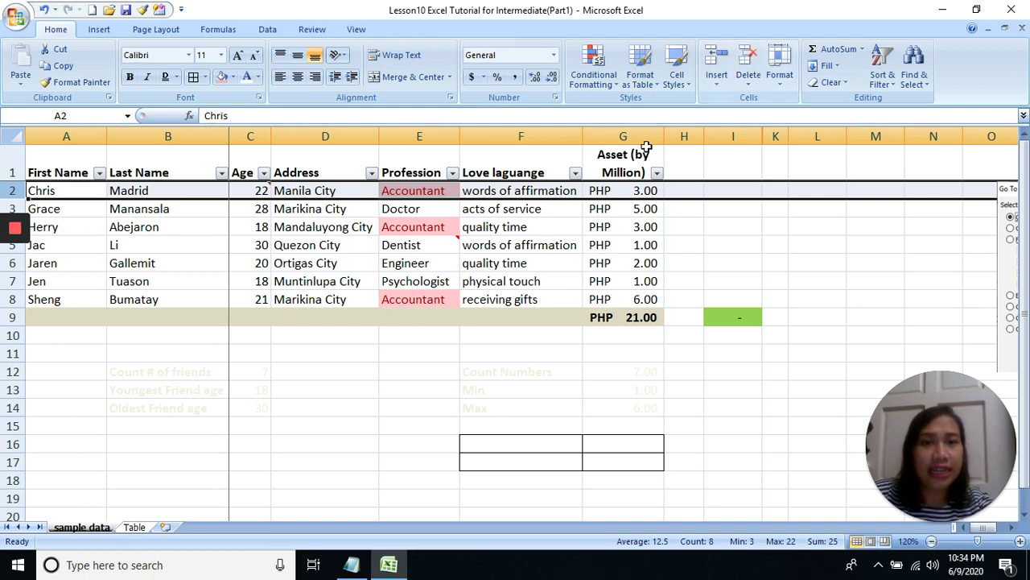
left_click(500, 190)
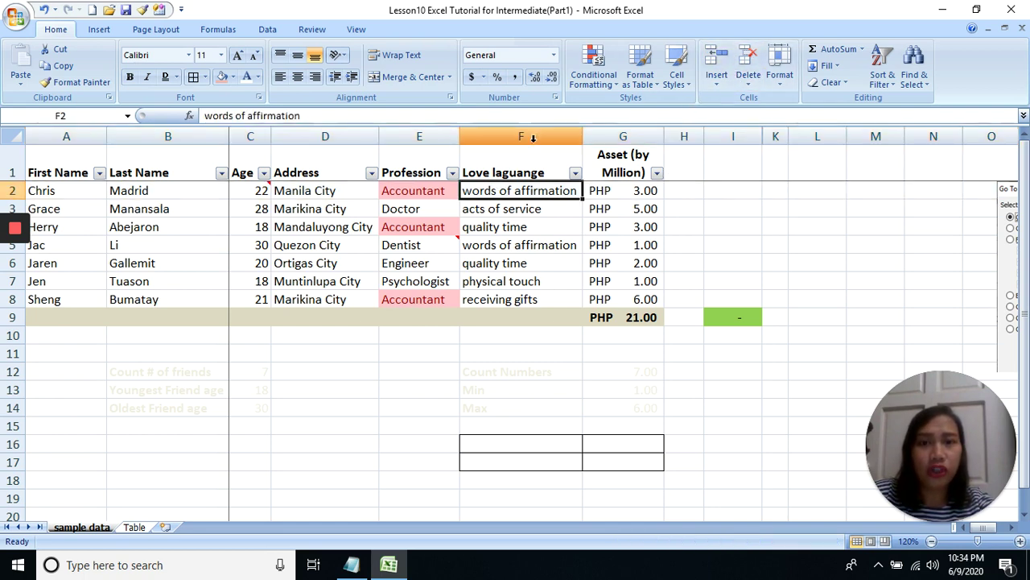
Select the Love laguange column, view its shortcut commands, and close them without applying any.
left_click_drag(534, 135, 537, 131)
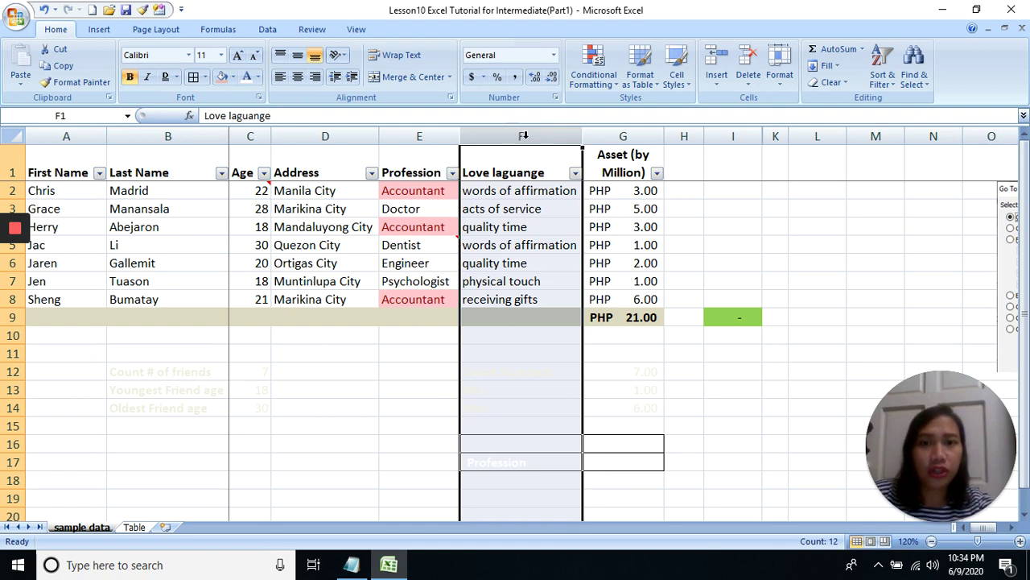
right_click(525, 136)
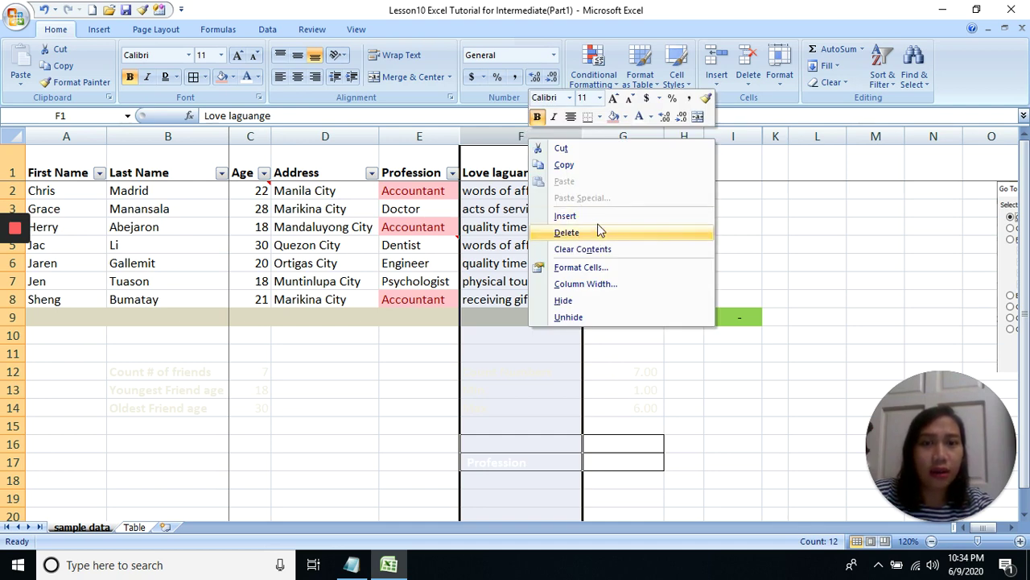
right_click(511, 139)
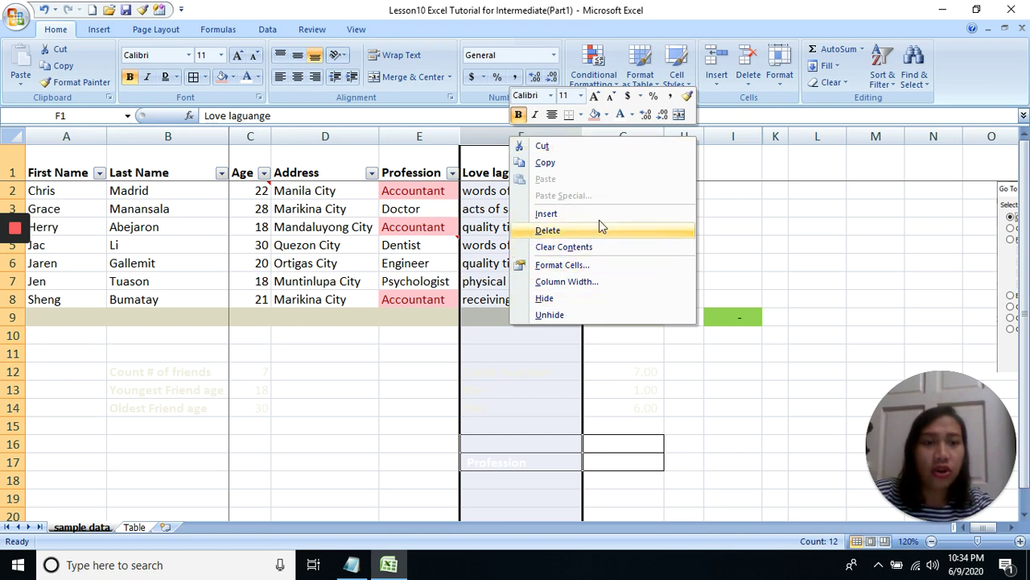
left_click(483, 216)
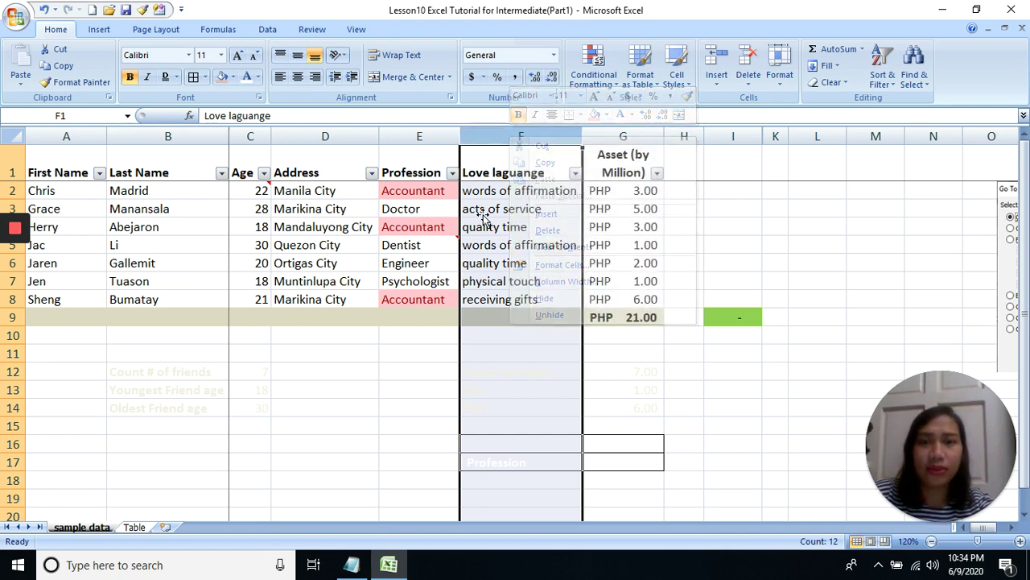
mouse_move(15, 266)
left_click(521, 226)
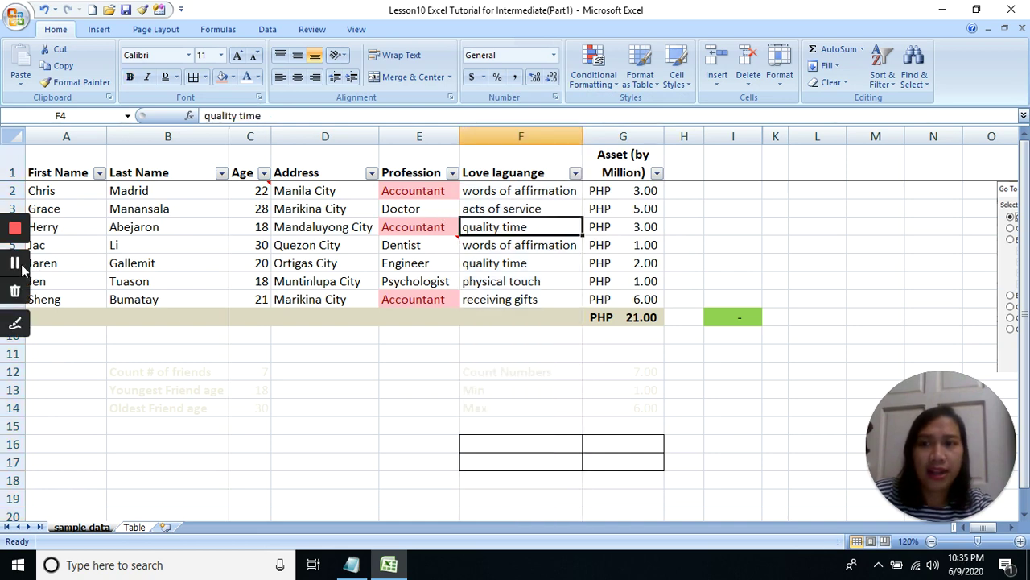
Review the hide and unhide options for rows, columns and sheets, and close them.
left_click(778, 84)
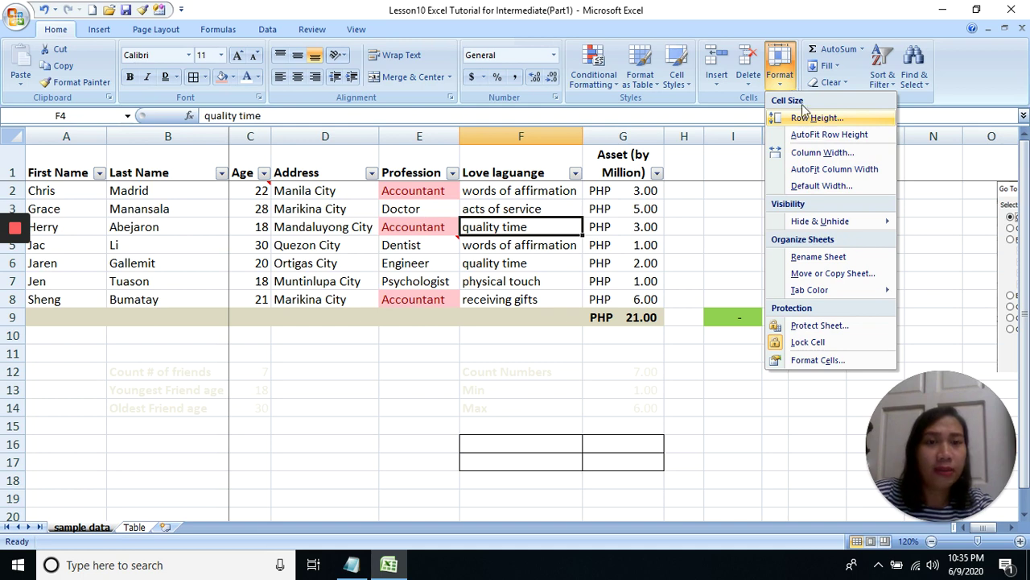
mouse_move(815, 224)
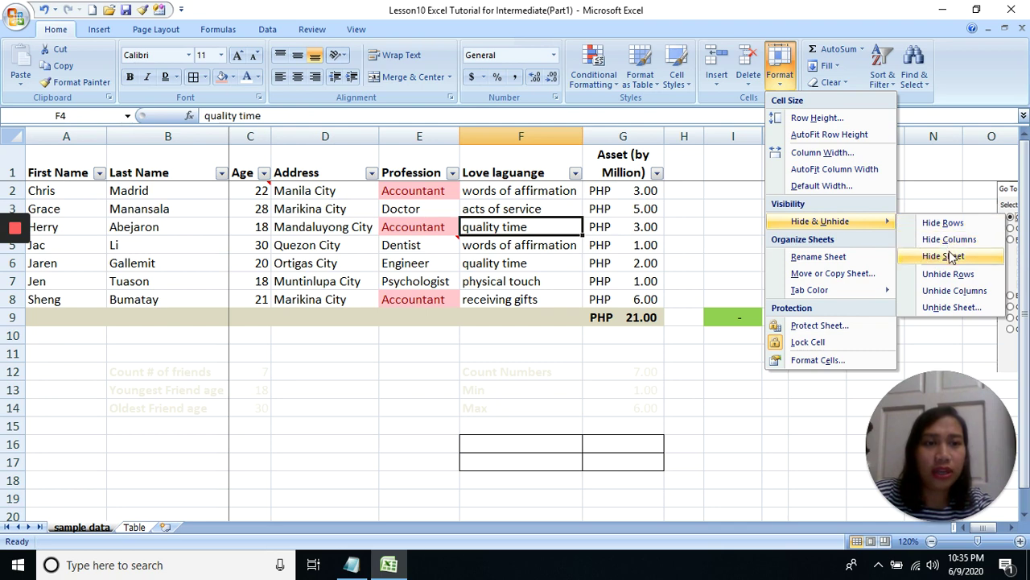
left_click(523, 208)
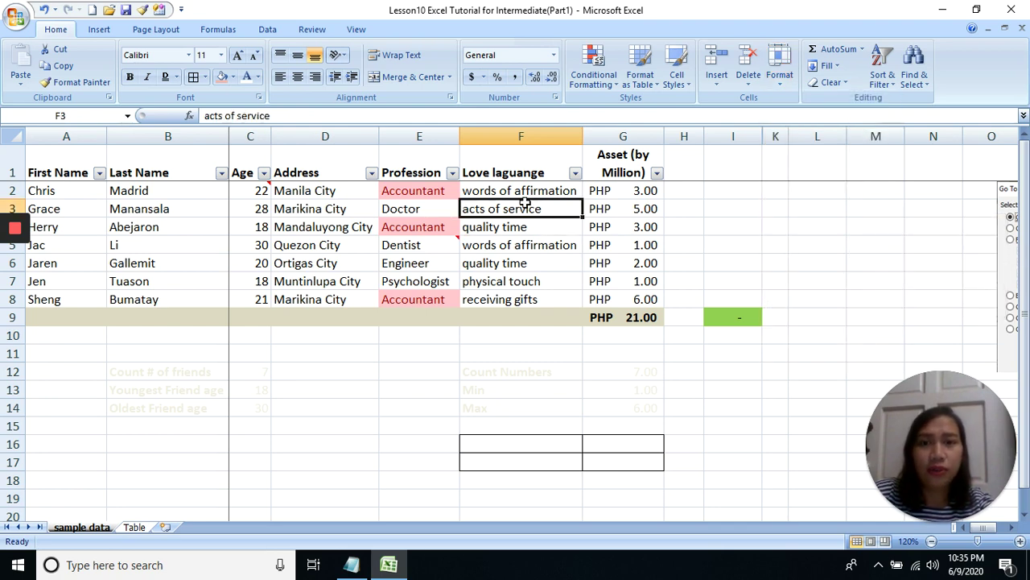
Hide the Love laguange column, and unhide it by selecting the columns on both sides of it.
left_click(530, 136)
right_click(530, 136)
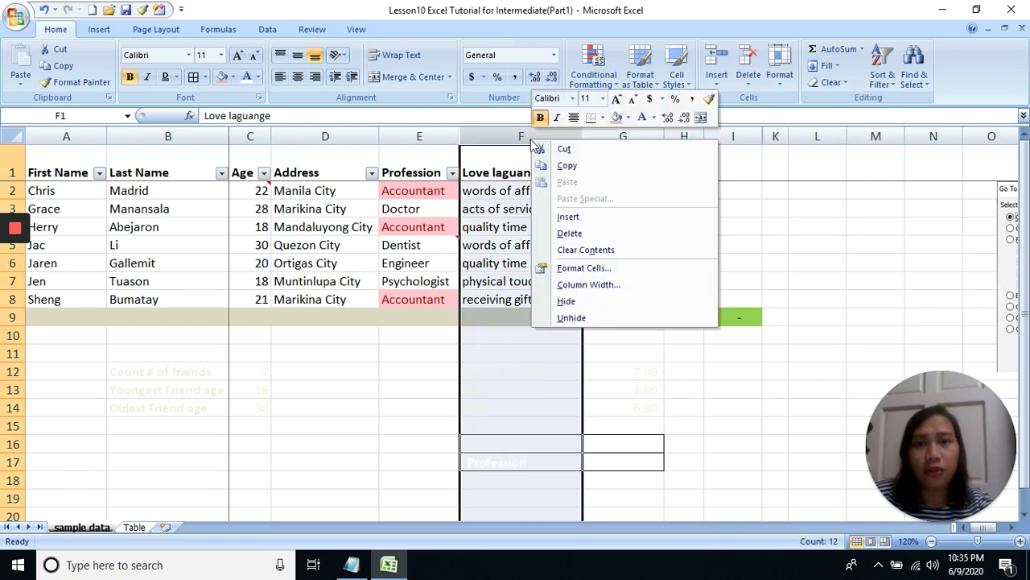
left_click(567, 301)
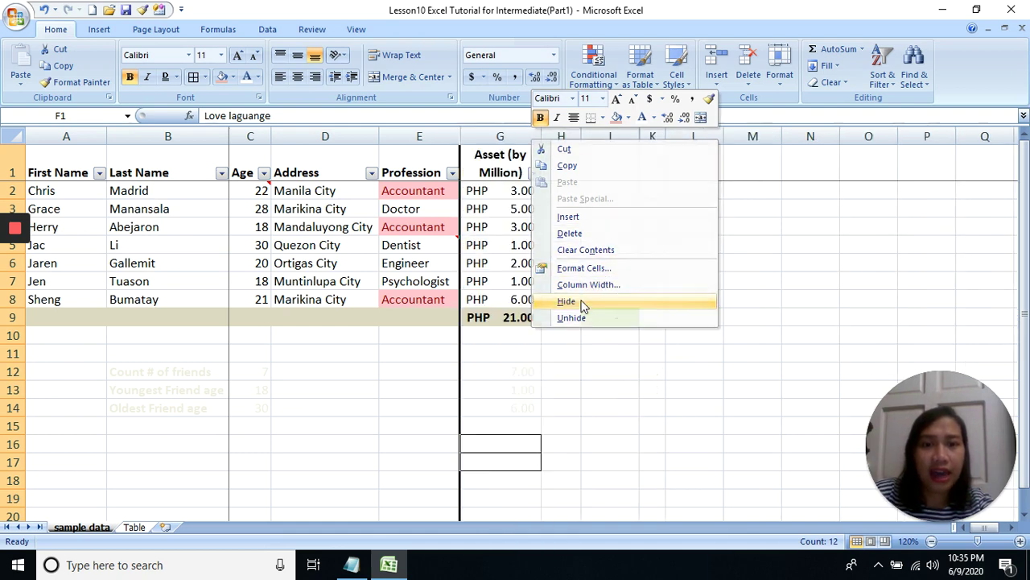
left_click(504, 209)
left_click_drag(419, 136, 500, 137)
right_click(500, 141)
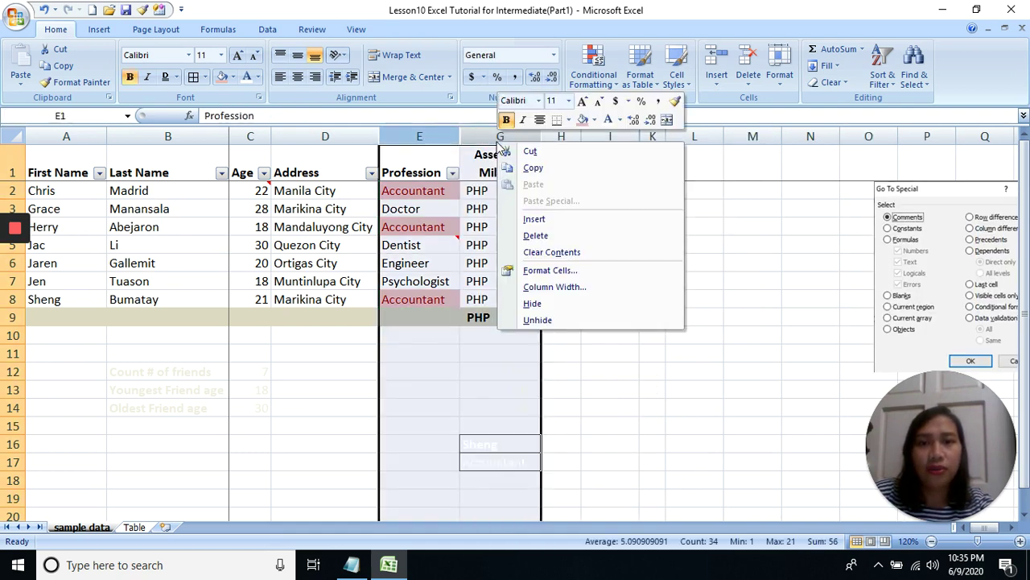
left_click(538, 320)
left_click(541, 303)
left_click(551, 263)
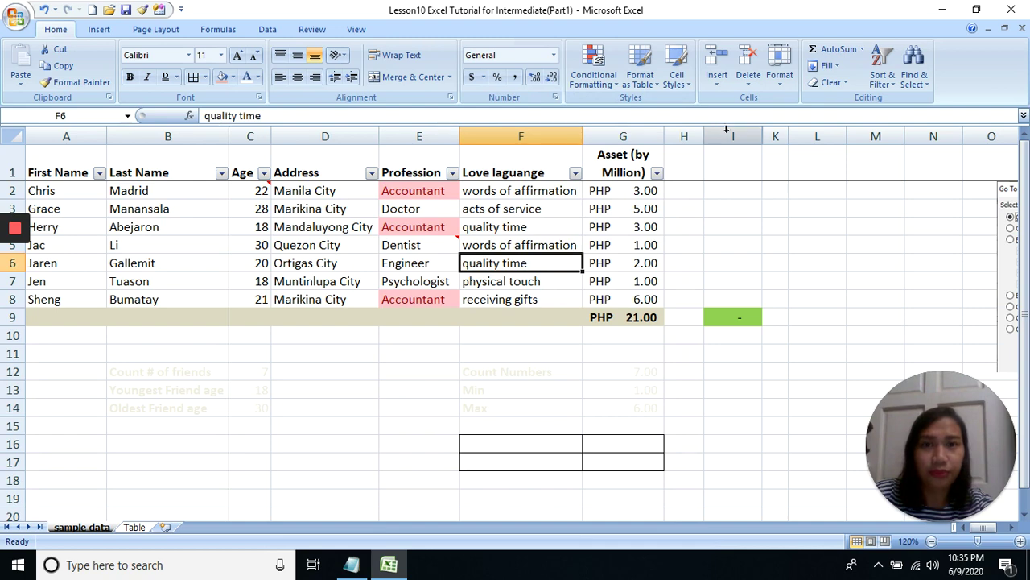
Hide the sample data sheet.
left_click(779, 66)
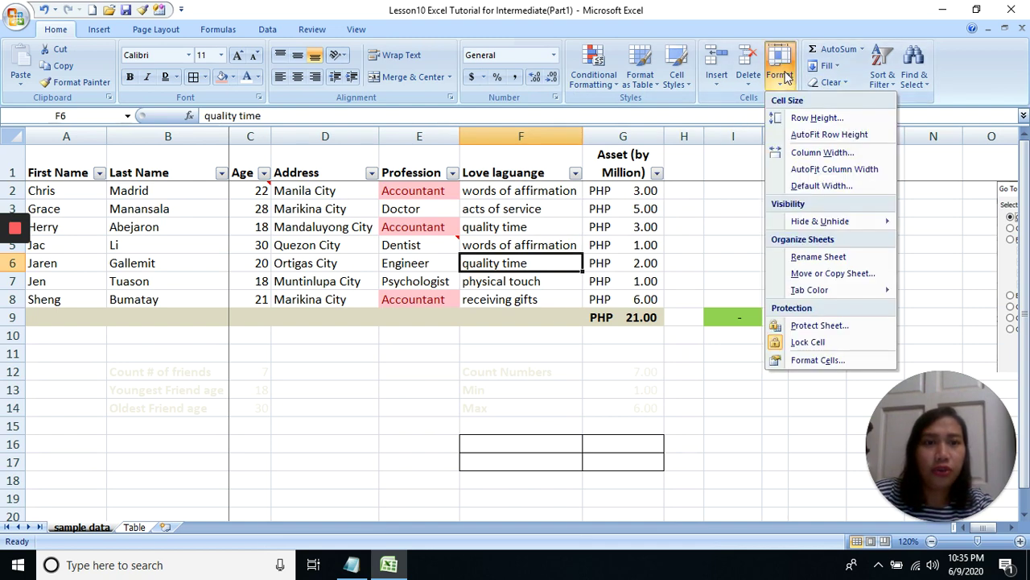
mouse_move(861, 223)
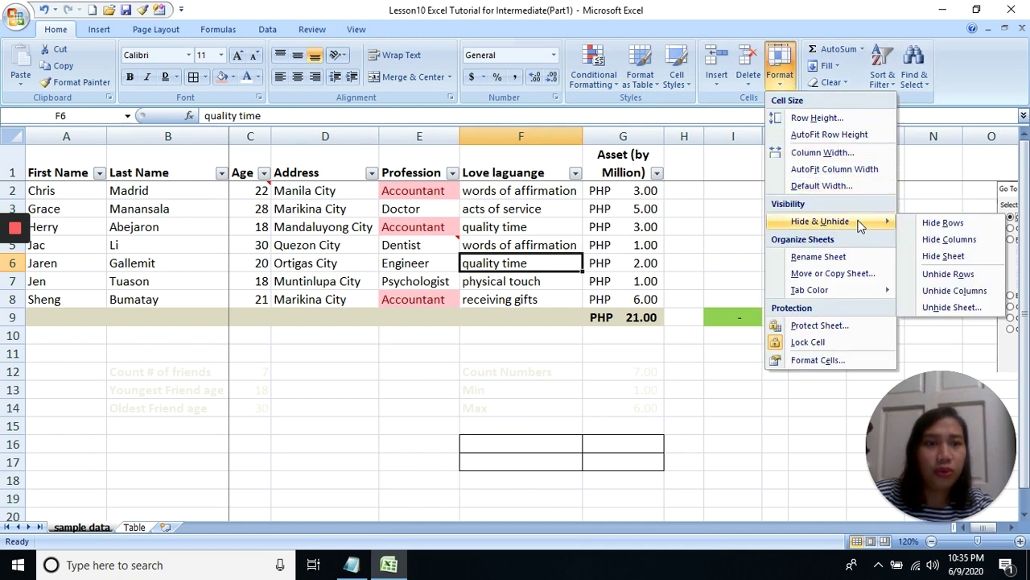
left_click(948, 258)
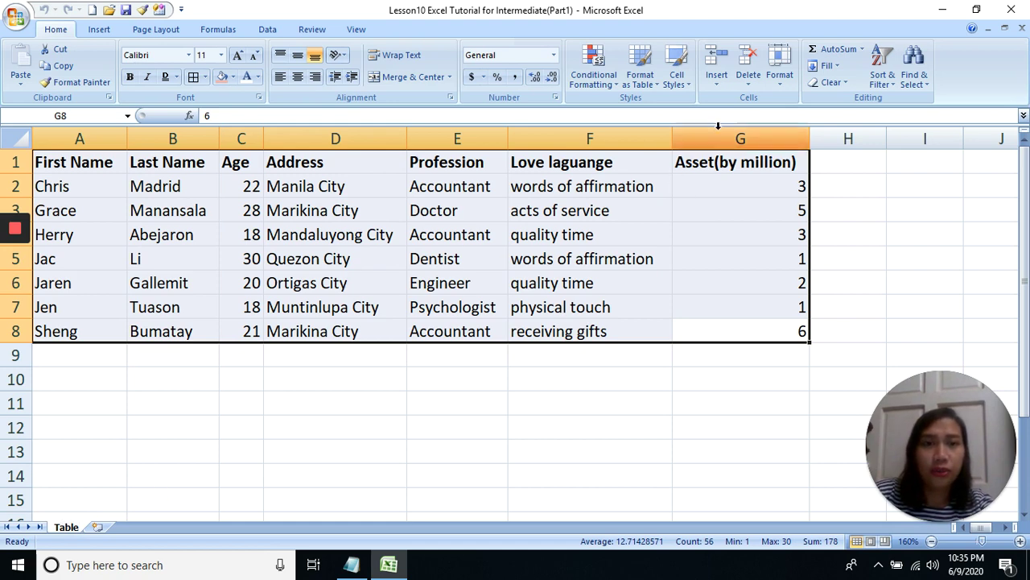
mouse_move(11, 270)
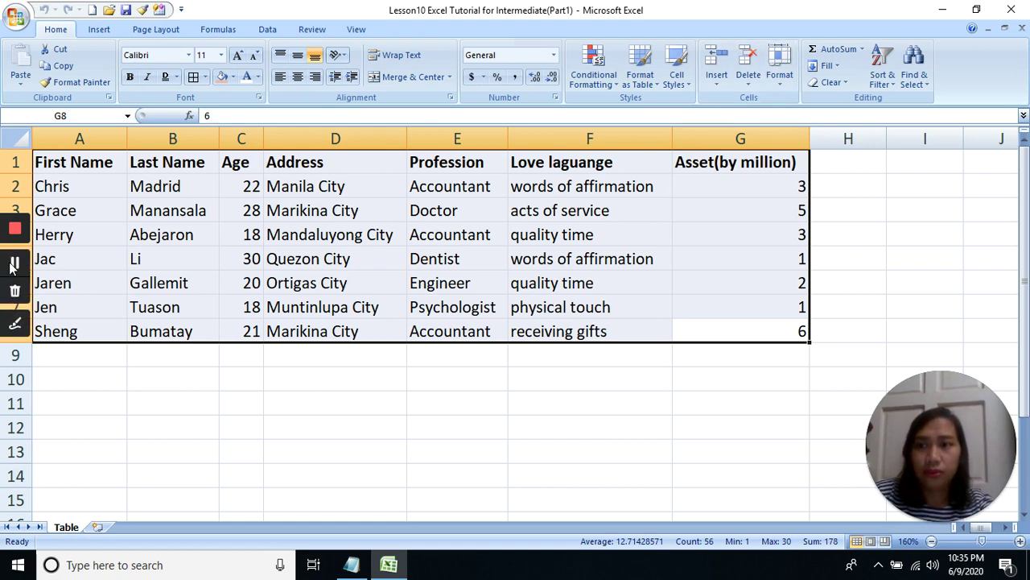
left_click(12, 270)
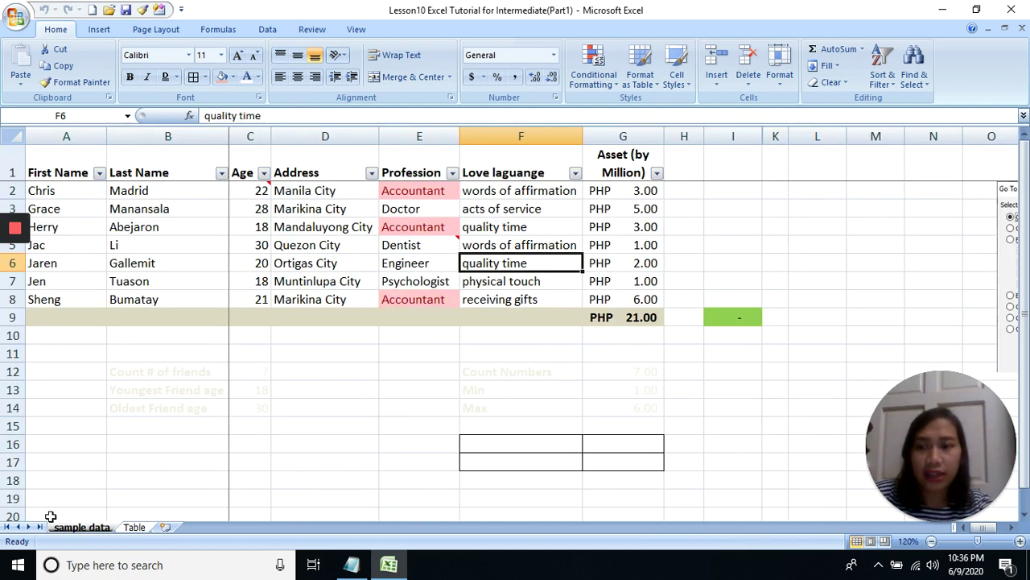
Review the hide, rename, move or copy, and tab color options for the sample data sheet.
right_click(103, 533)
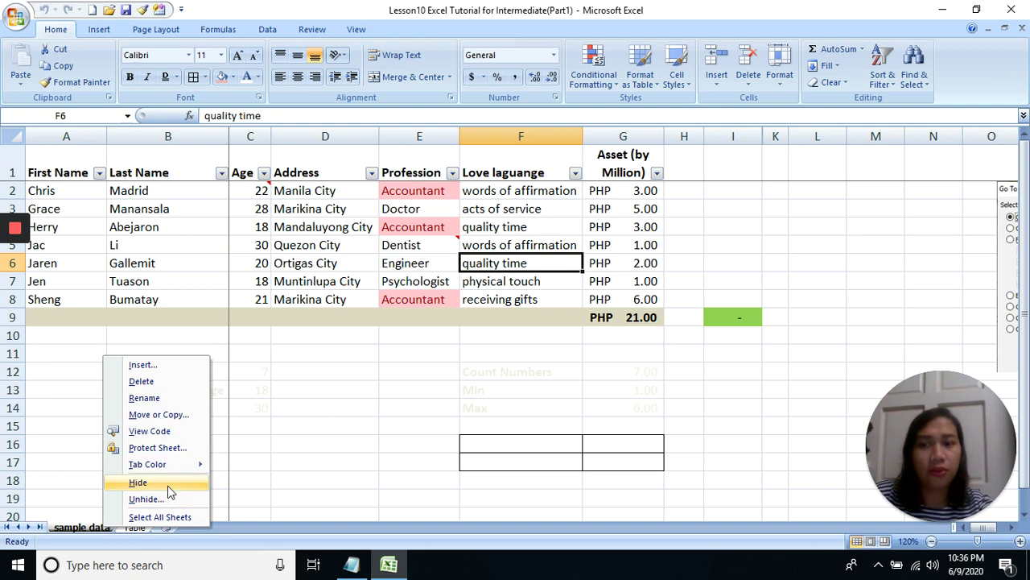
left_click(746, 279)
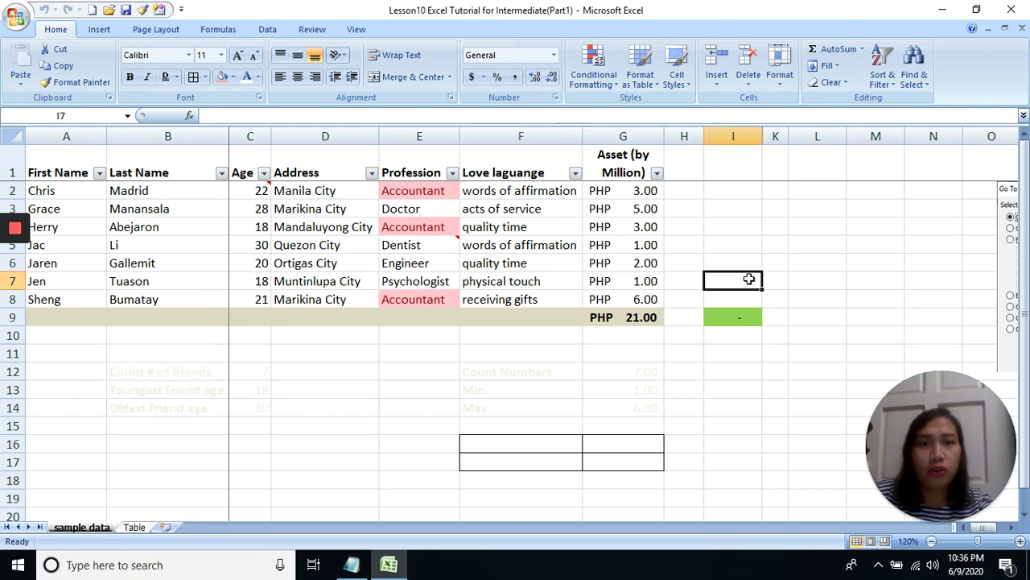
left_click(779, 74)
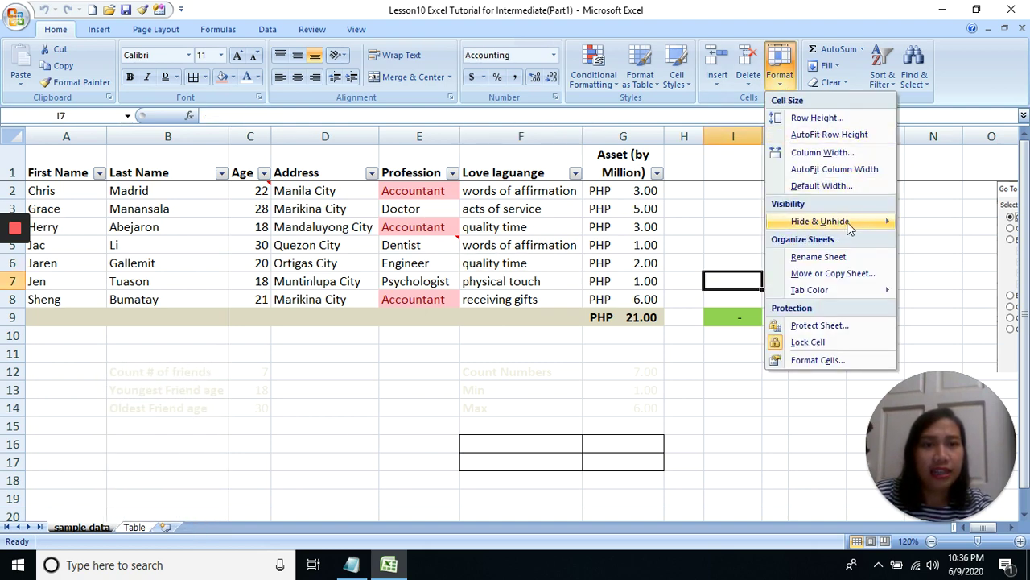
mouse_move(805, 219)
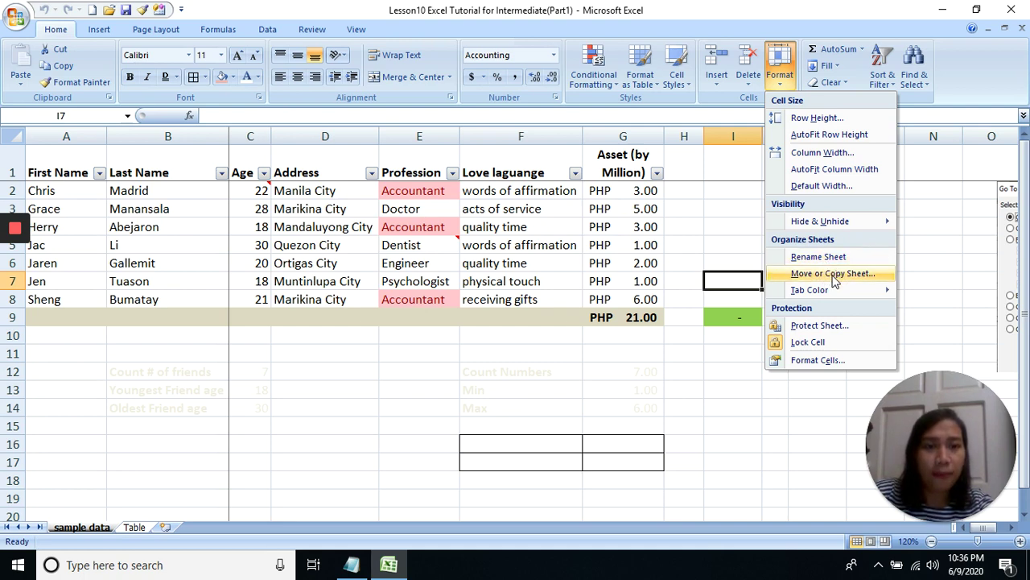
mouse_move(837, 294)
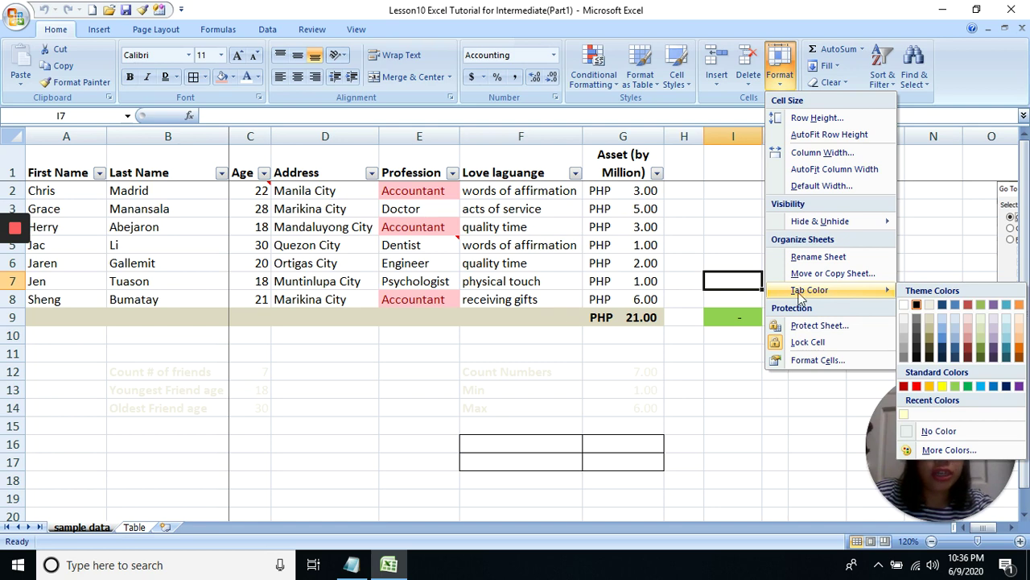
left_click(543, 323)
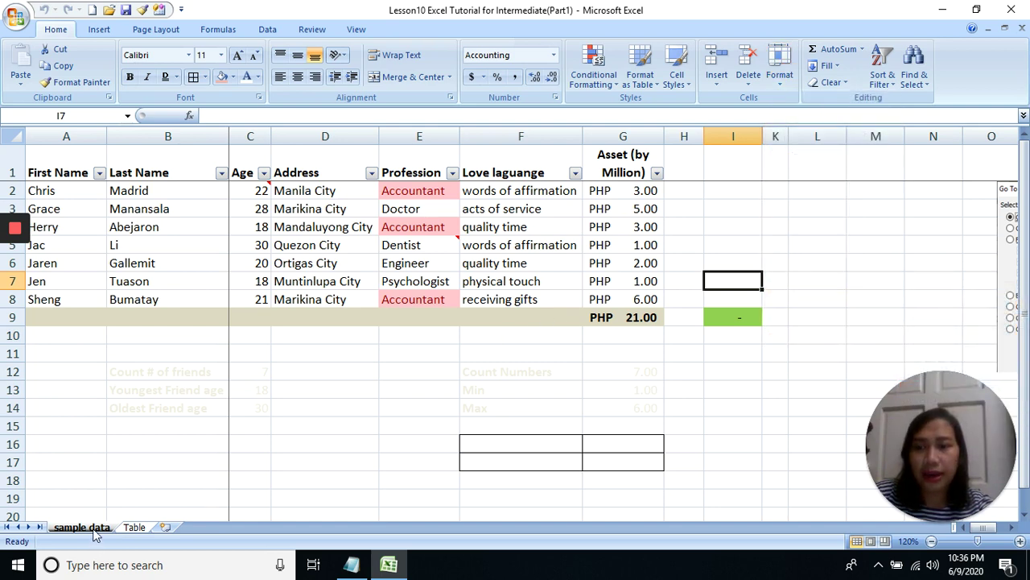
right_click(95, 530)
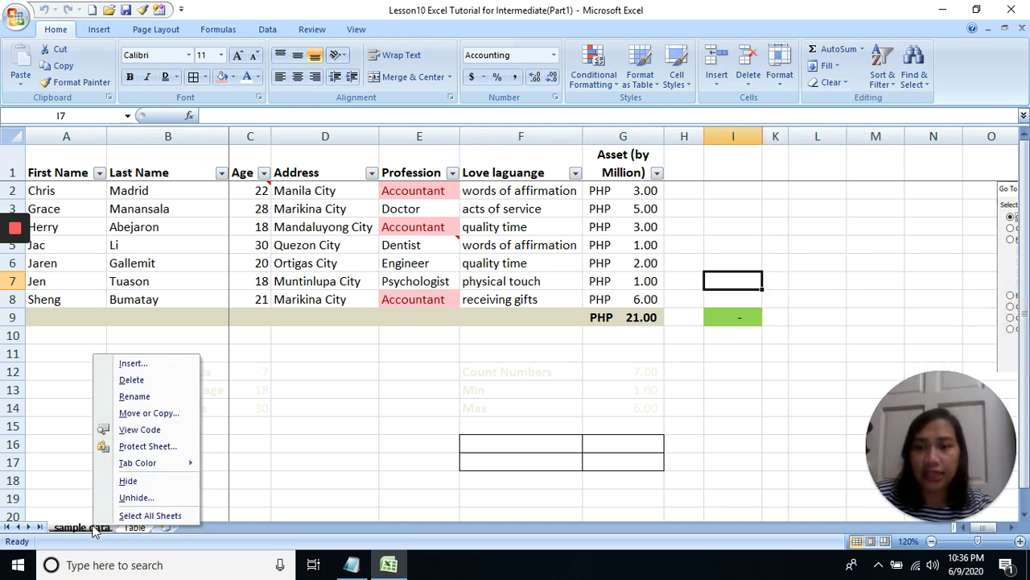
mouse_move(159, 465)
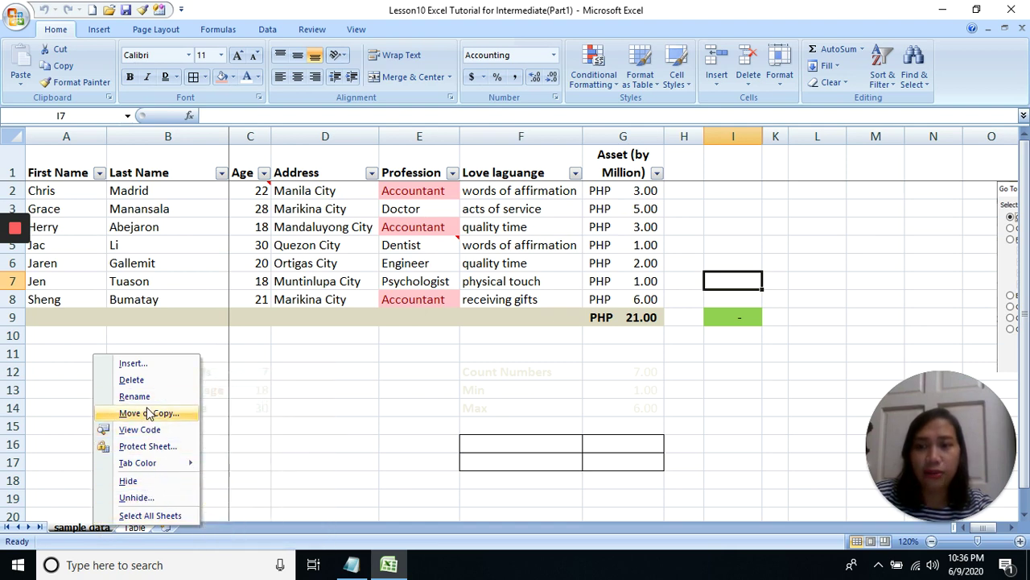
key("Escape")
View the number format settings in the Format Cells dialog for cell I7, close the dialog, and reopen it.
left_click(780, 64)
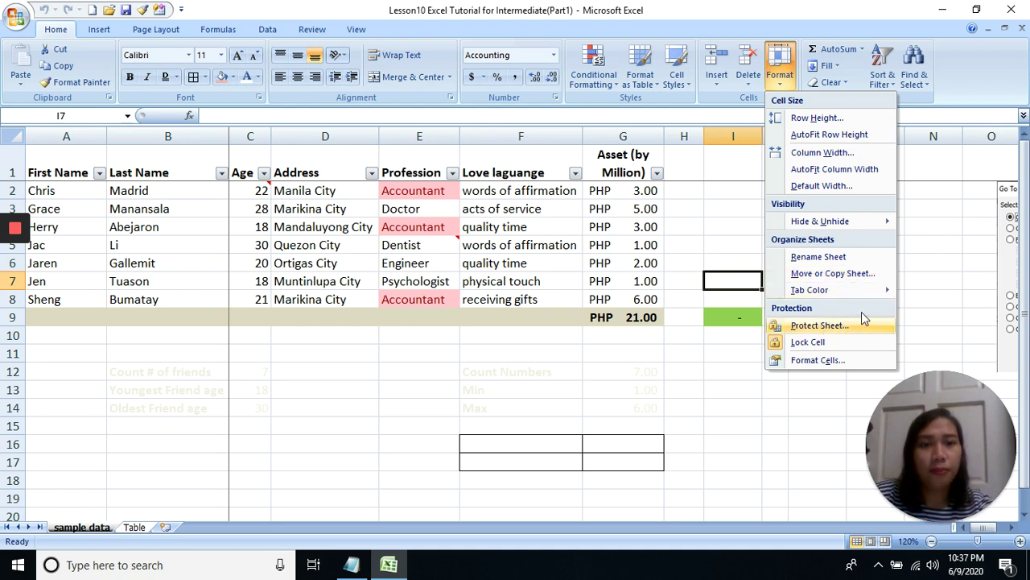
left_click(817, 360)
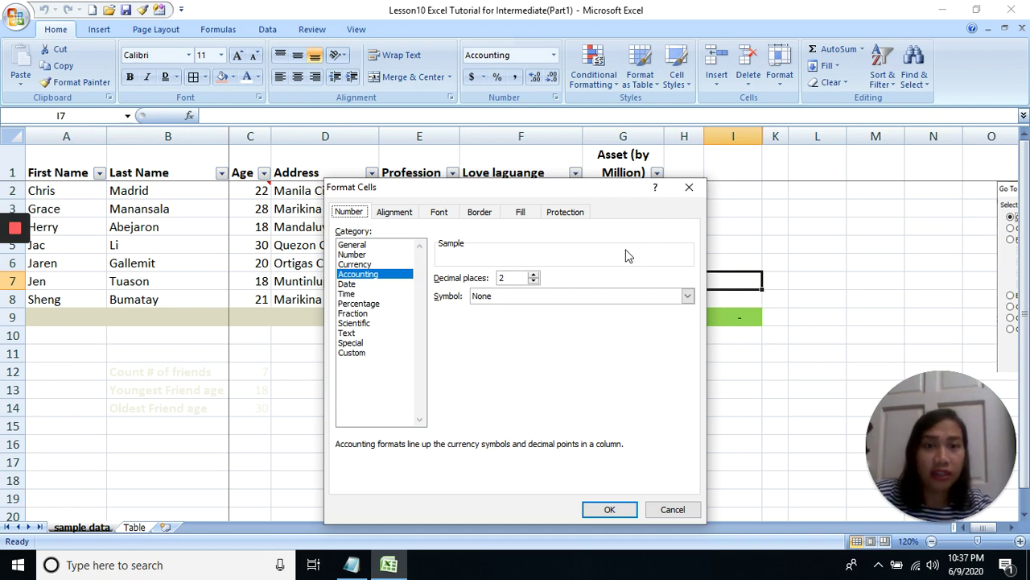
left_click(690, 190)
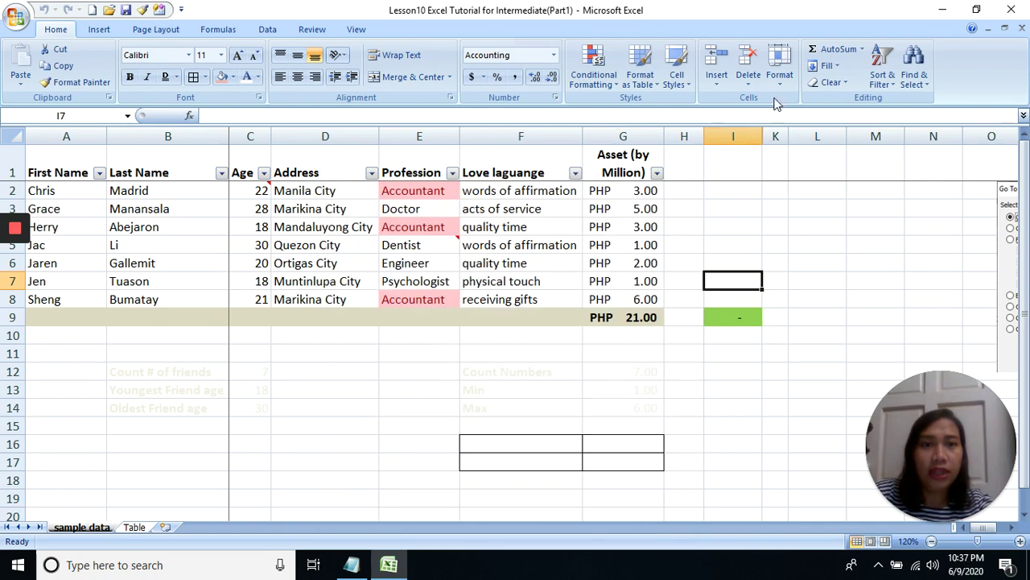
left_click(780, 68)
left_click(819, 360)
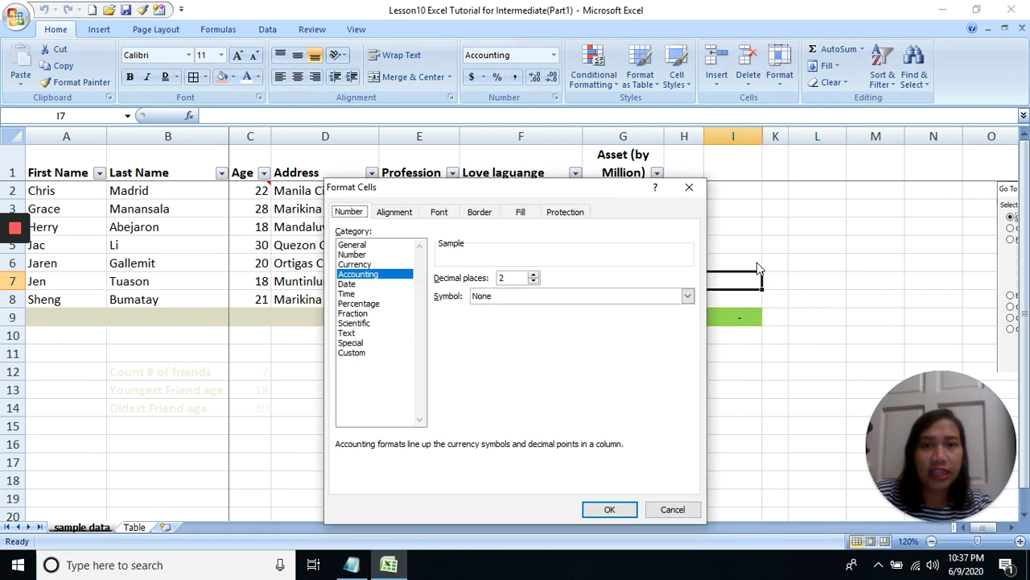
Close the Format Cells dialog, reopen it to view the number format settings for cell I7, and close it again.
left_click(689, 188)
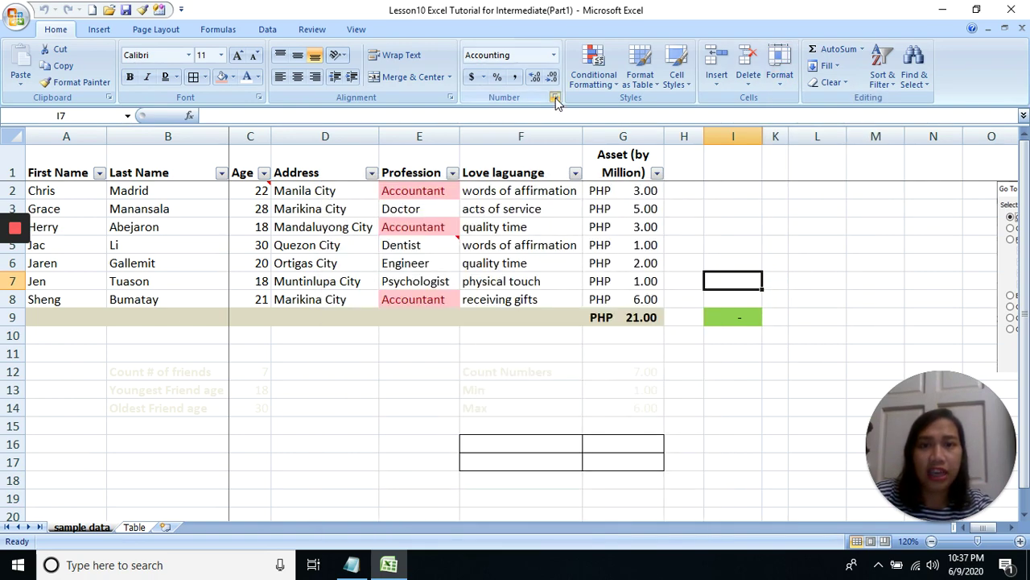
left_click(556, 97)
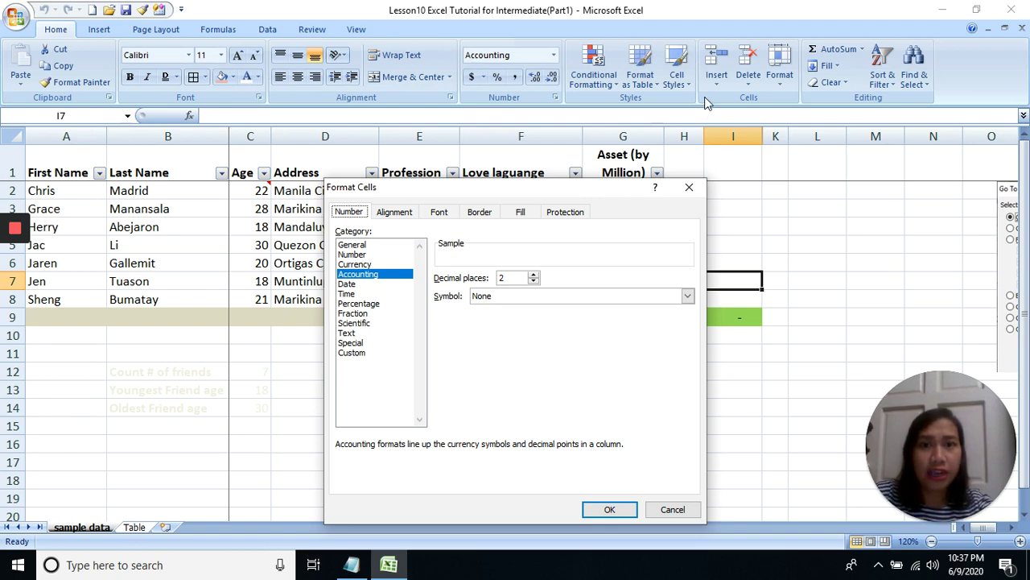
left_click(690, 189)
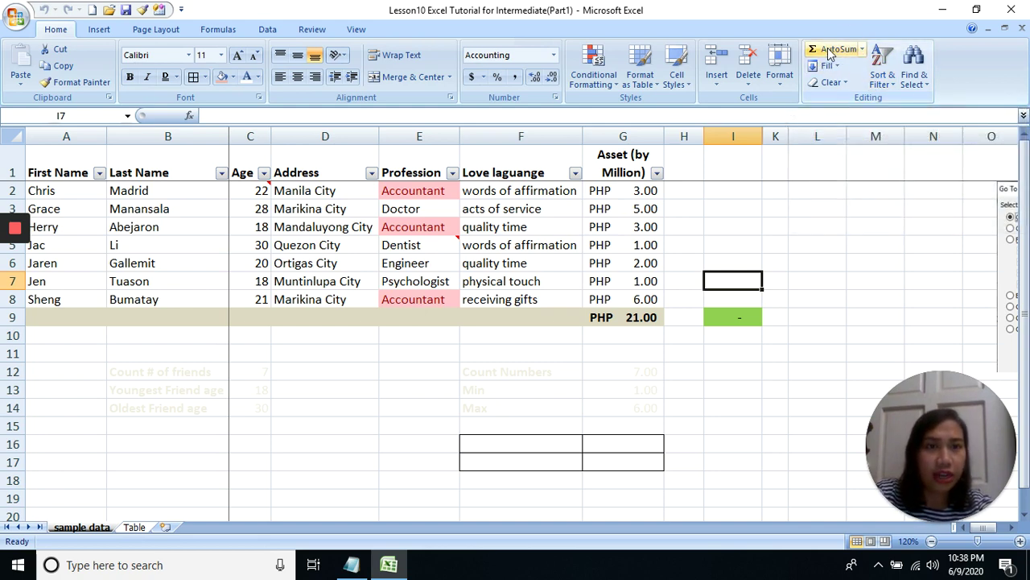
Clear the total formula from cell G9 below the Asset (by Million) column.
left_click(625, 333)
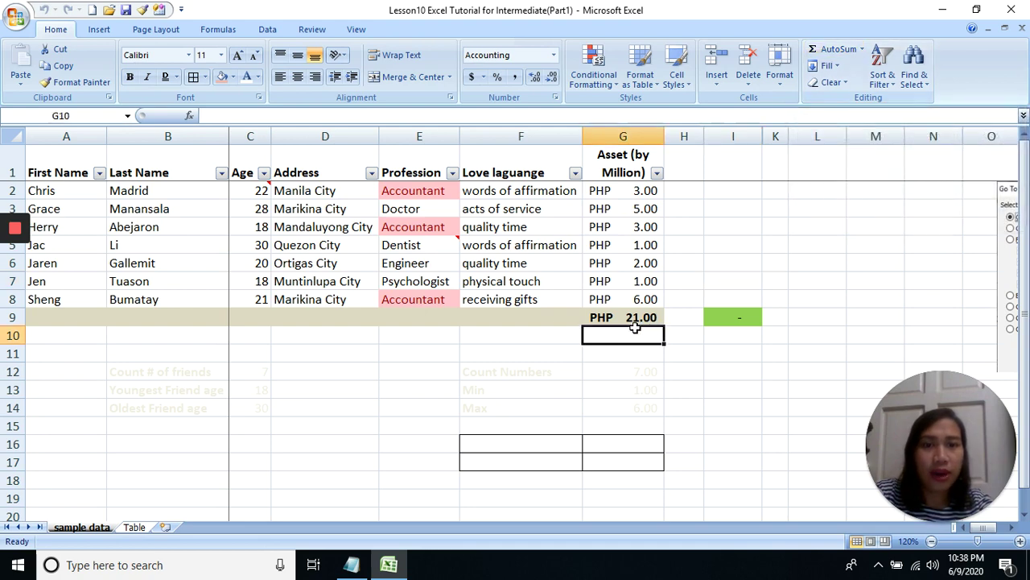
left_click(636, 317)
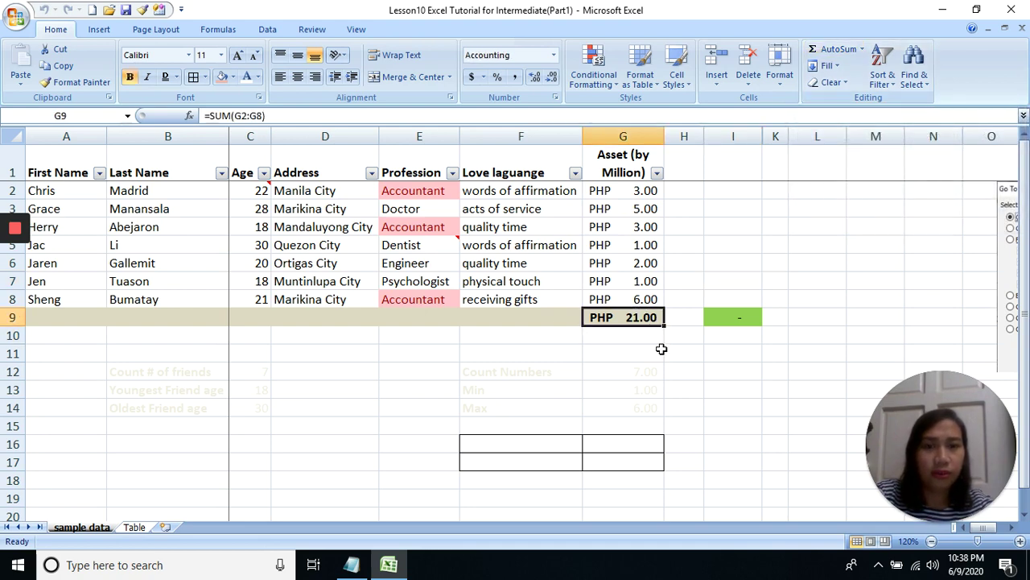
key("Delete")
key("Return")
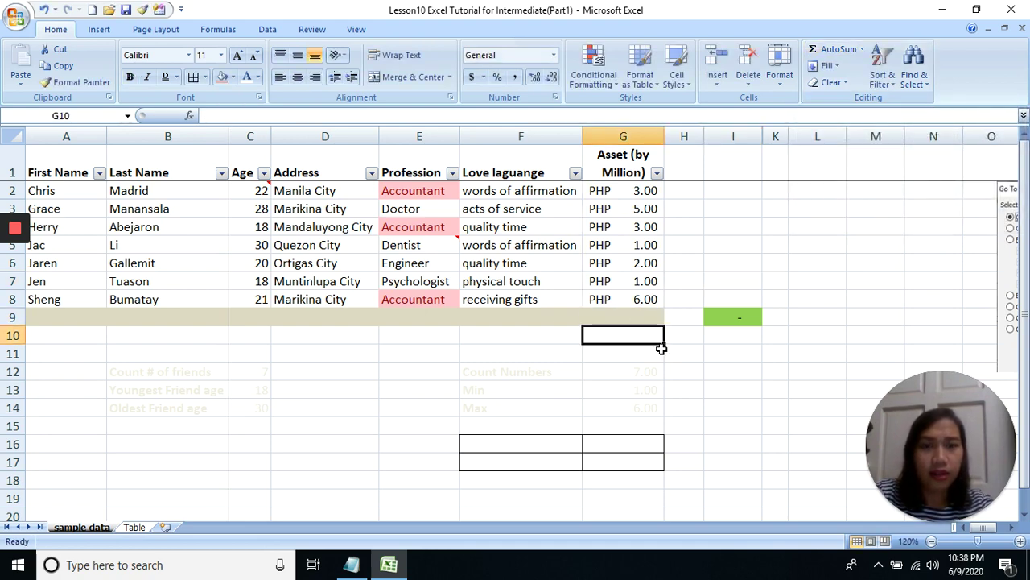
Total the asset values in G2:G8 in cell G9 with AutoSum.
left_click(638, 315)
left_click(829, 50)
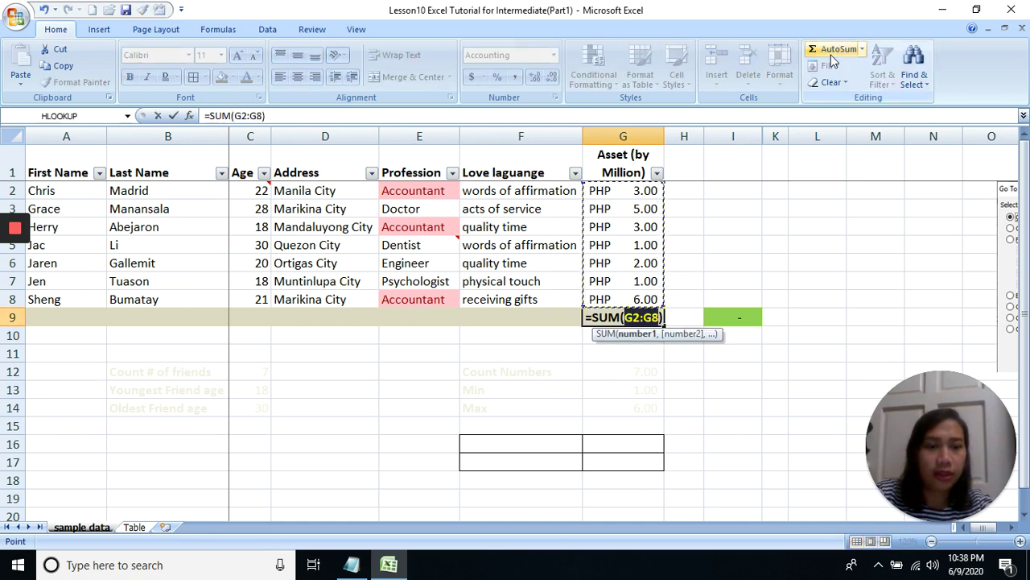
key("Return")
Examine the SUM formula in cell G9 and leave formula editing.
left_click(641, 317)
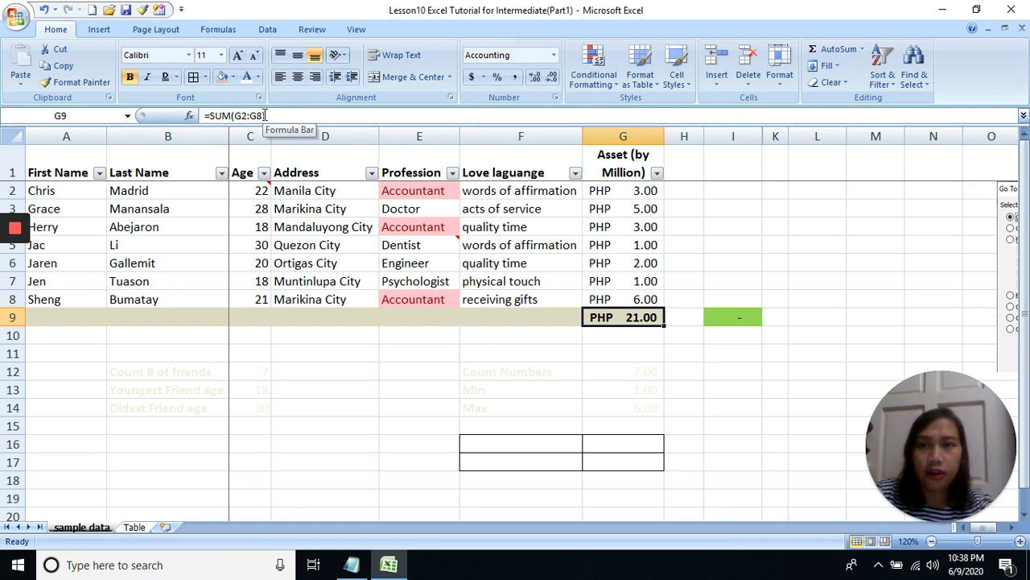
left_click(235, 115)
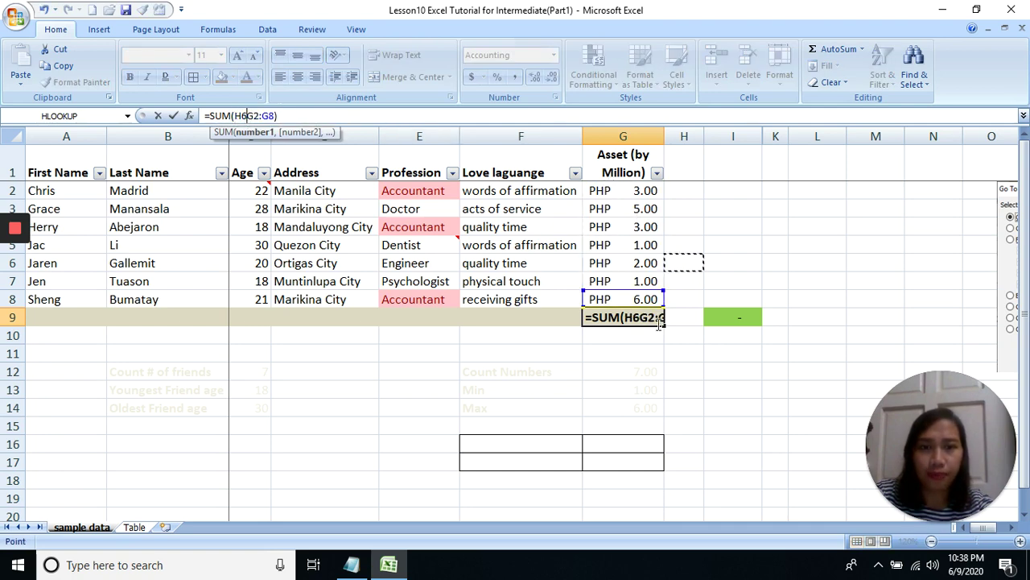
key("Return")
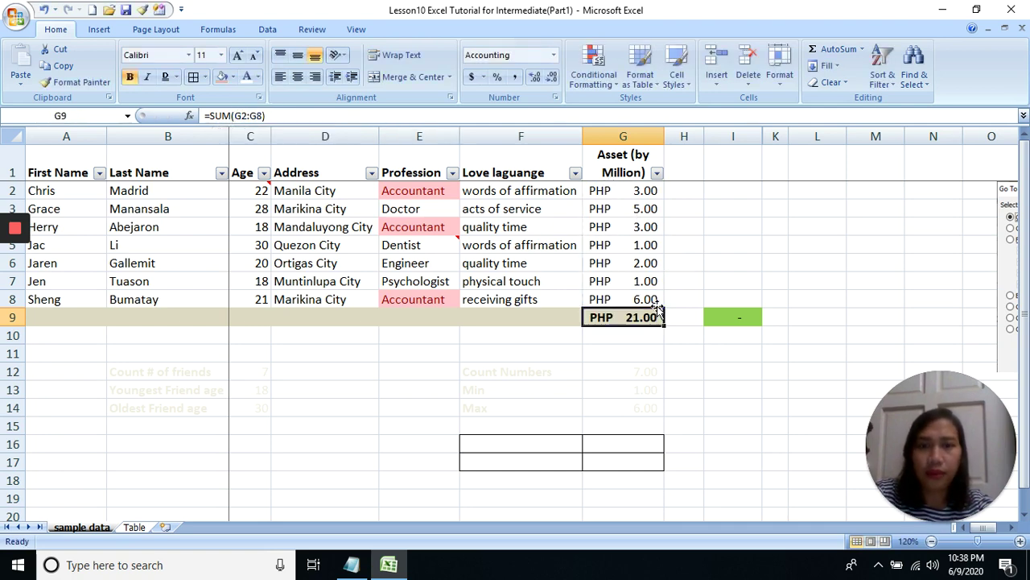
Review the other AutoSum functions and the function arguments of the G9 formula, close the dialog, and select cell L3.
left_click(861, 49)
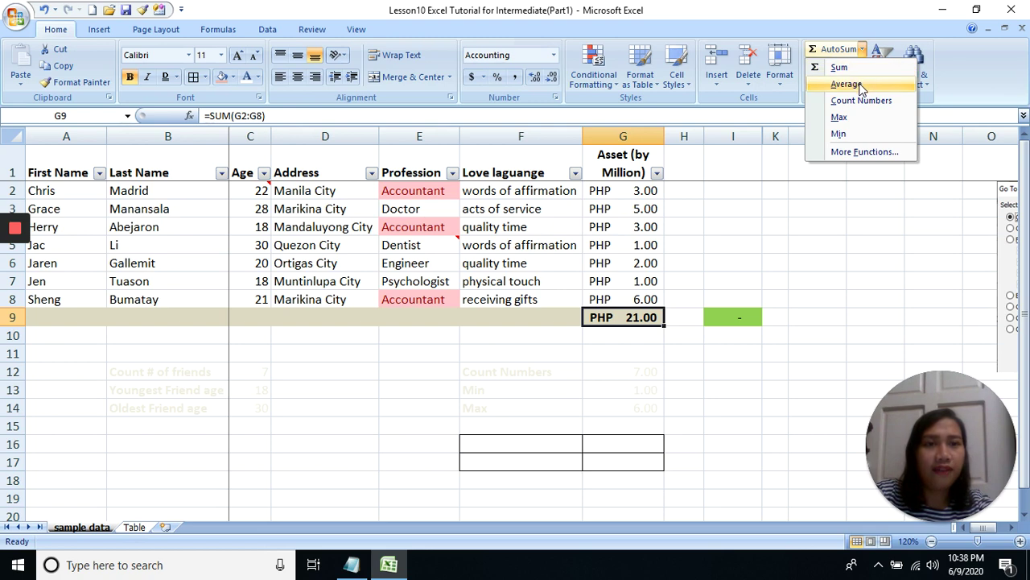
left_click(864, 151)
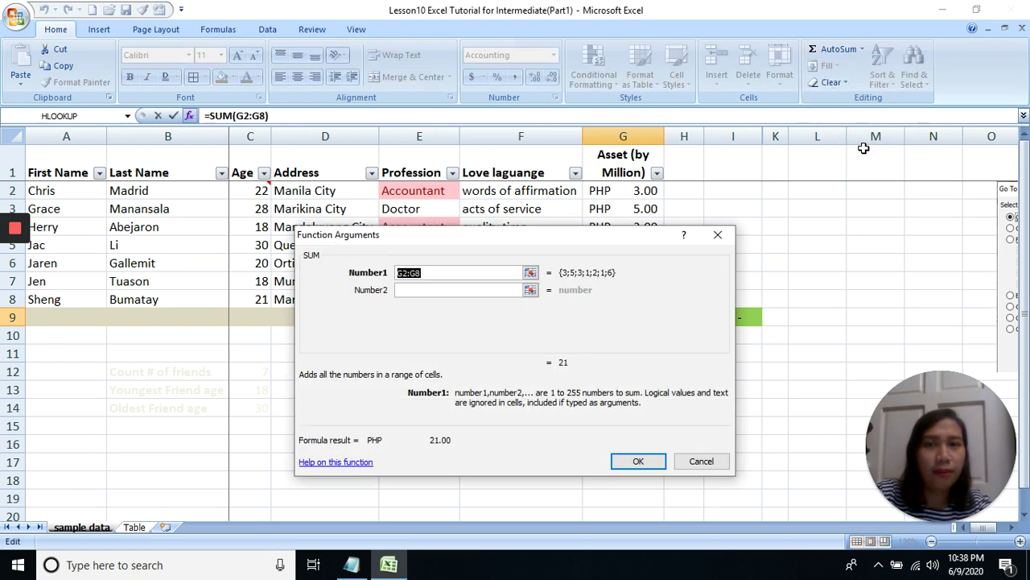
left_click(719, 236)
left_click(771, 230)
left_click(831, 203)
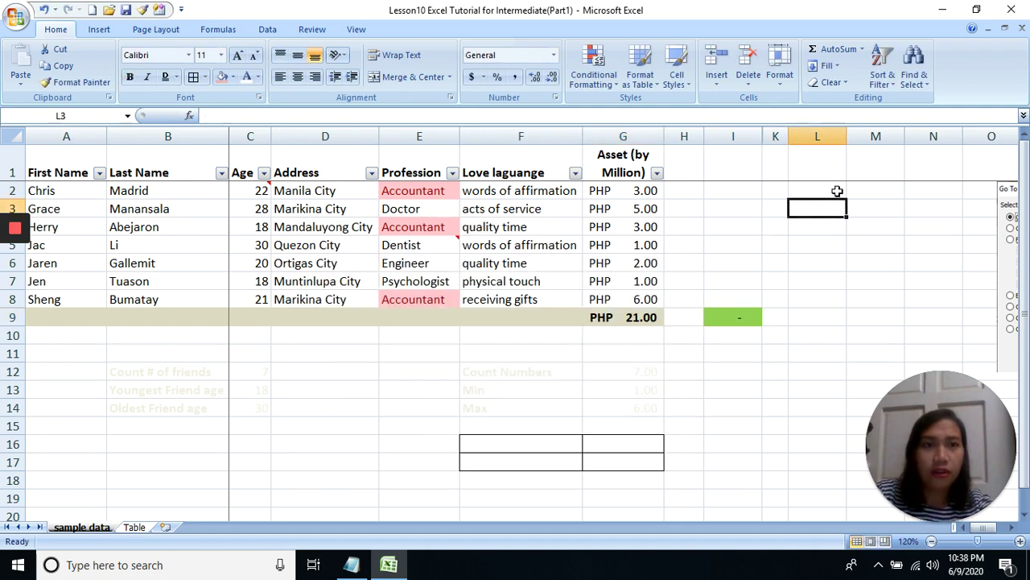